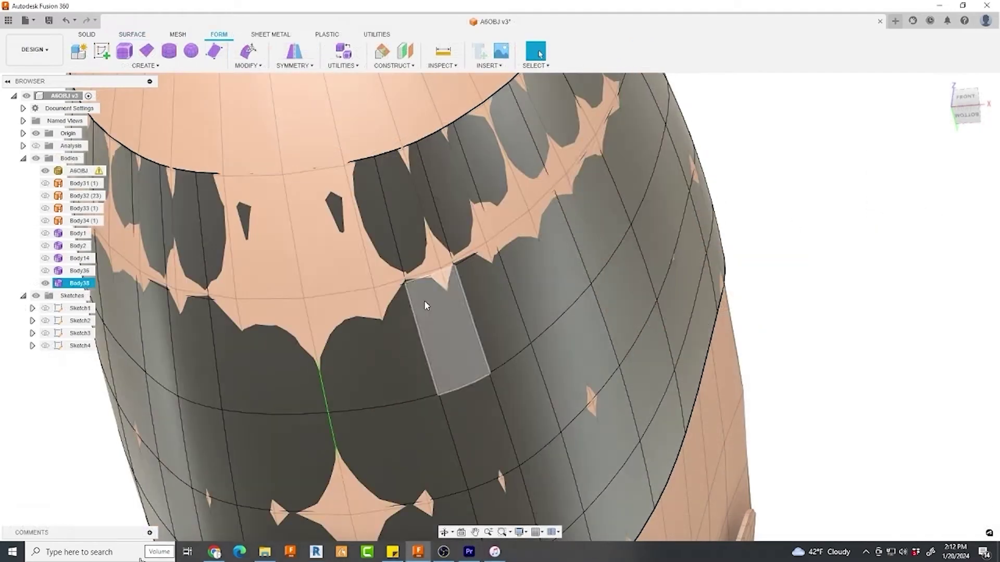
pyautogui.scroll(-5, 358, 314)
pyautogui.keyDown('shift'); pyautogui.moveTo(358, 314); pyautogui.dragTo(327, 336, button='middle'); pyautogui.keyUp('shift')
pyautogui.moveTo(327, 337); pyautogui.dragTo(317, 359, button='middle')
pyautogui.click(324, 341)
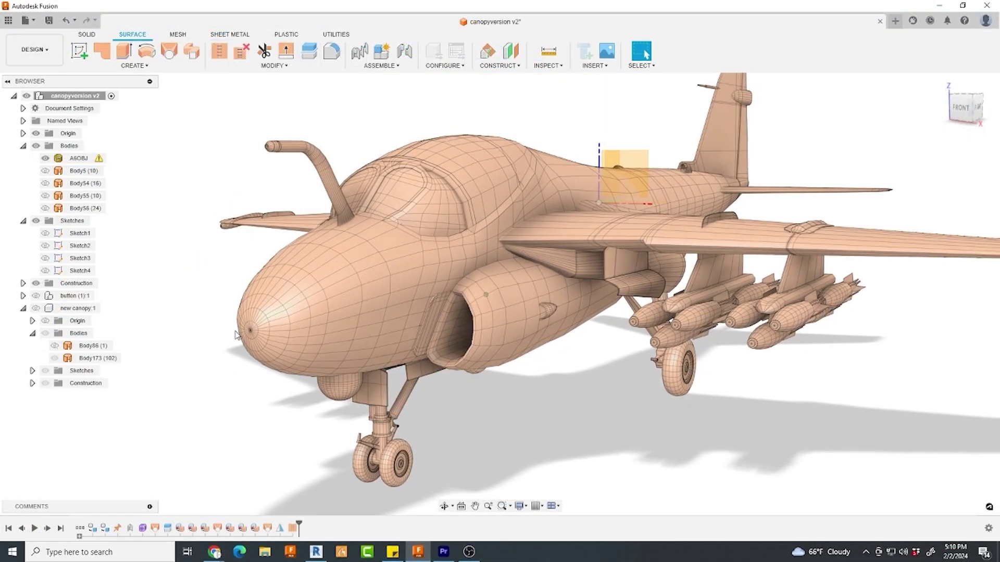
# - Examine the A6OBJ mesh aircraft around its nose, cockpit, wing and engine intake
pyautogui.scroll(2, 237, 333)
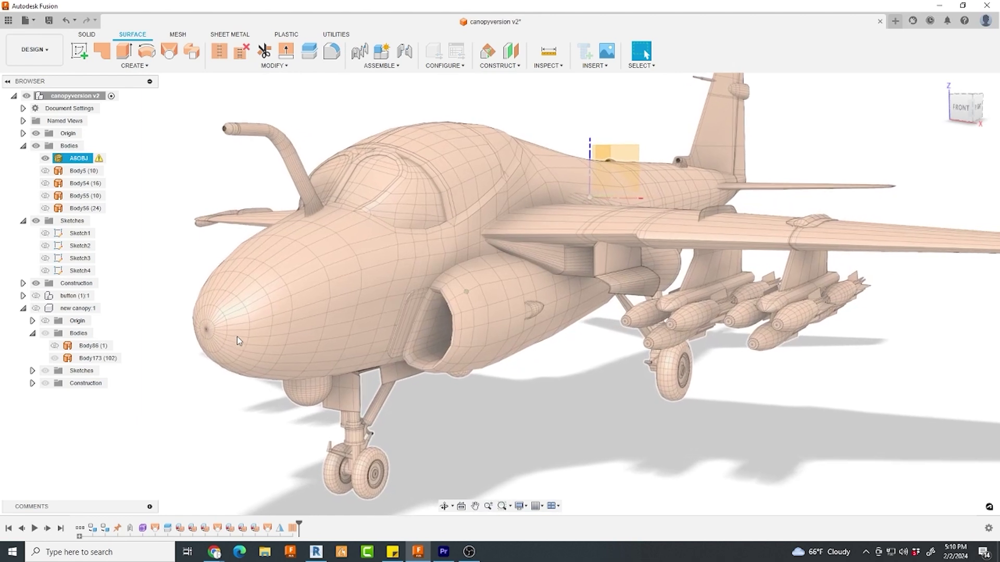
pyautogui.scroll(3, 237, 338)
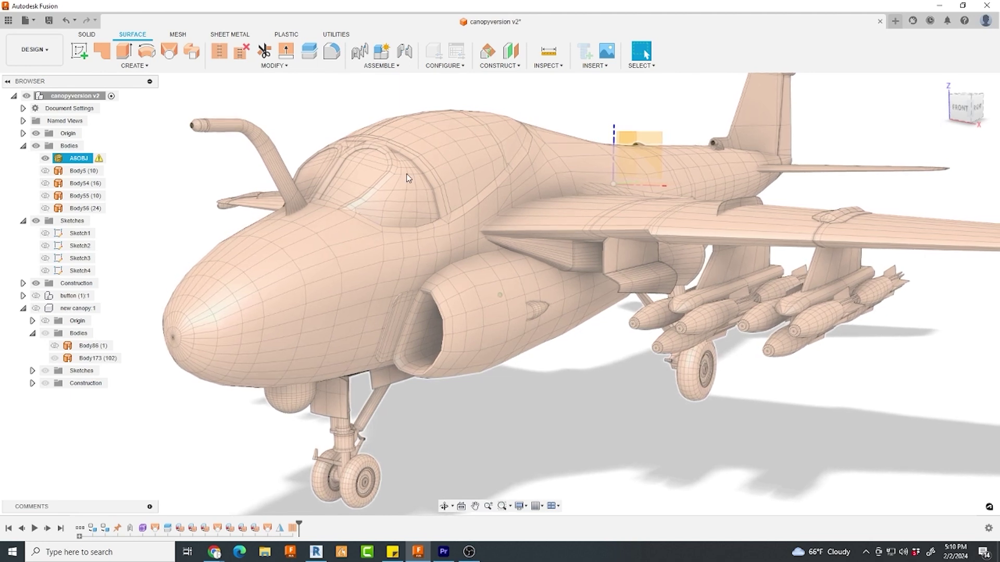
pyautogui.scroll(1, 421, 171)
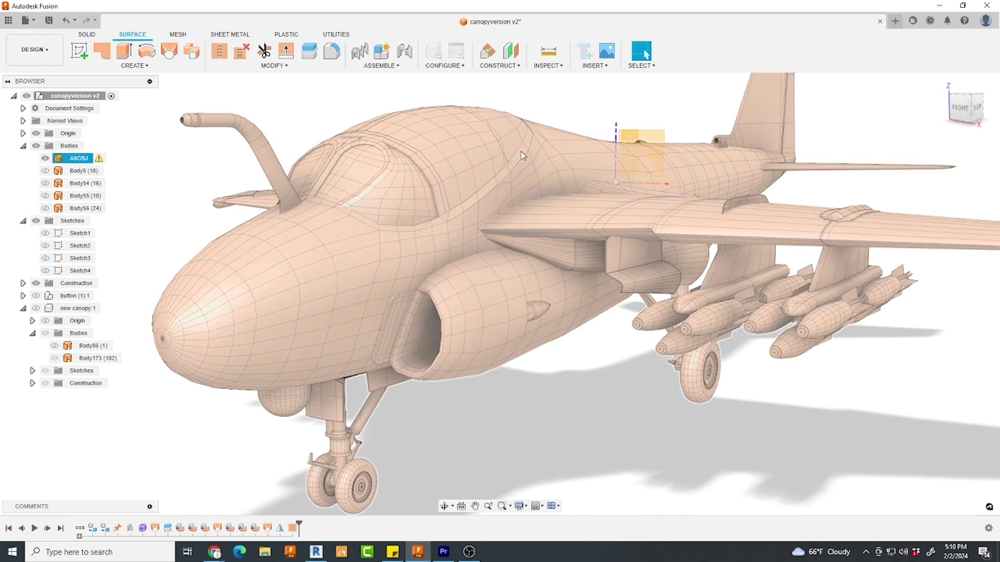
pyautogui.scroll(2, 363, 229)
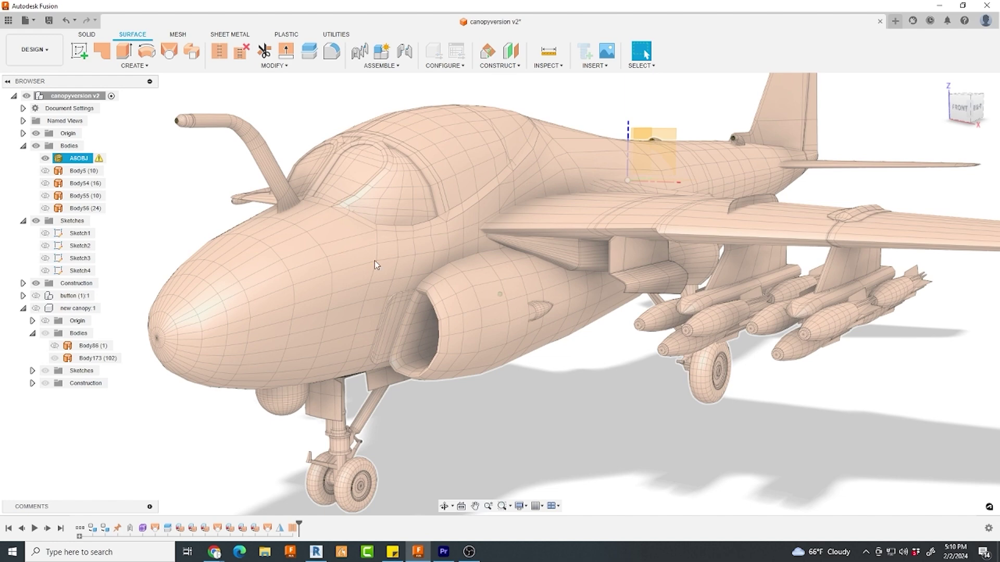
pyautogui.click(498, 374)
pyautogui.keyDown('shift'); pyautogui.moveTo(499, 374); pyautogui.dragTo(509, 397, button='middle'); pyautogui.keyUp('shift')
pyautogui.scroll(3, 508, 393)
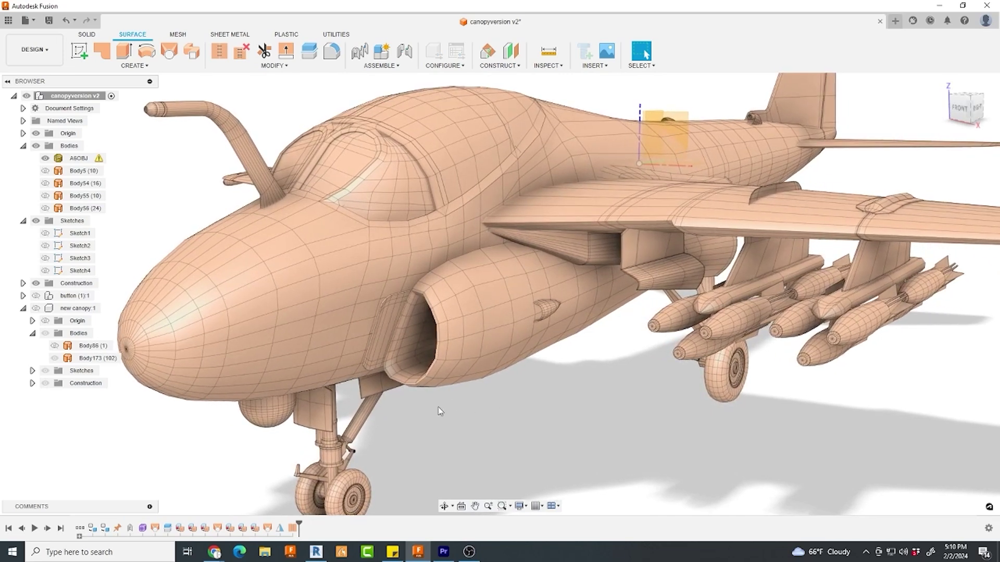
pyautogui.click(417, 350)
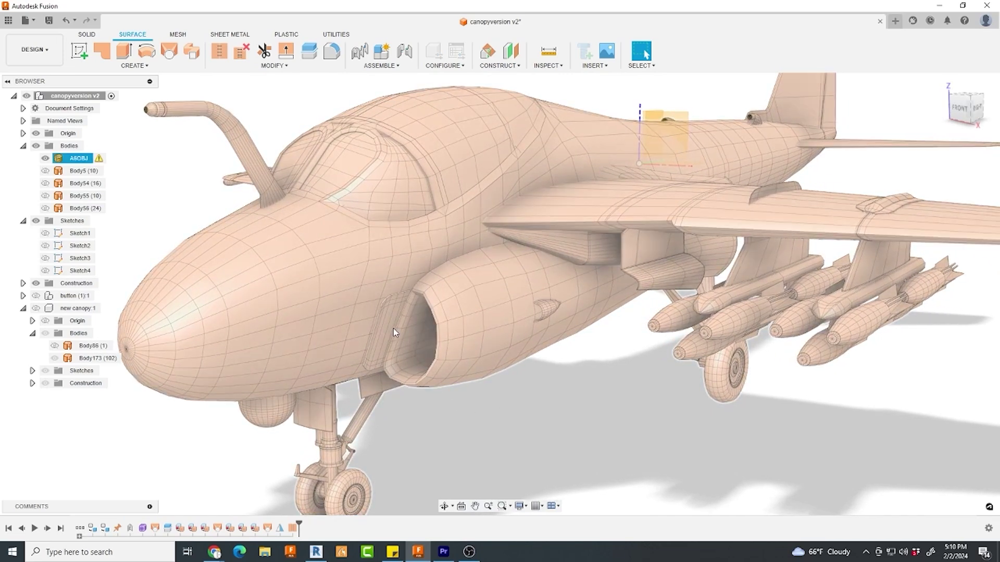
pyautogui.press('Escape')
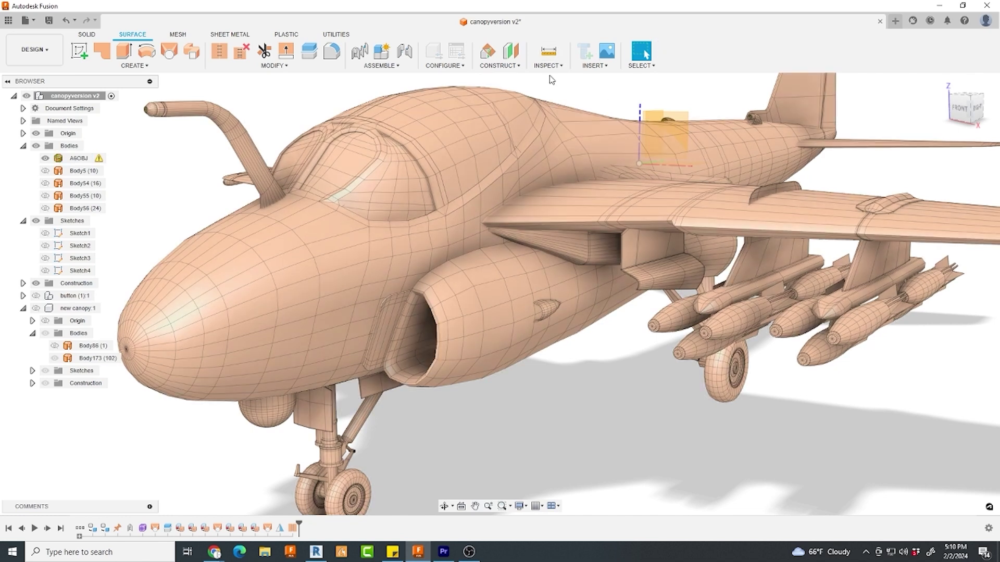
# - Show the EASY button and new canopy components, and hide the A6OBJ mesh body
pyautogui.click(549, 132)
pyautogui.click(35, 296)
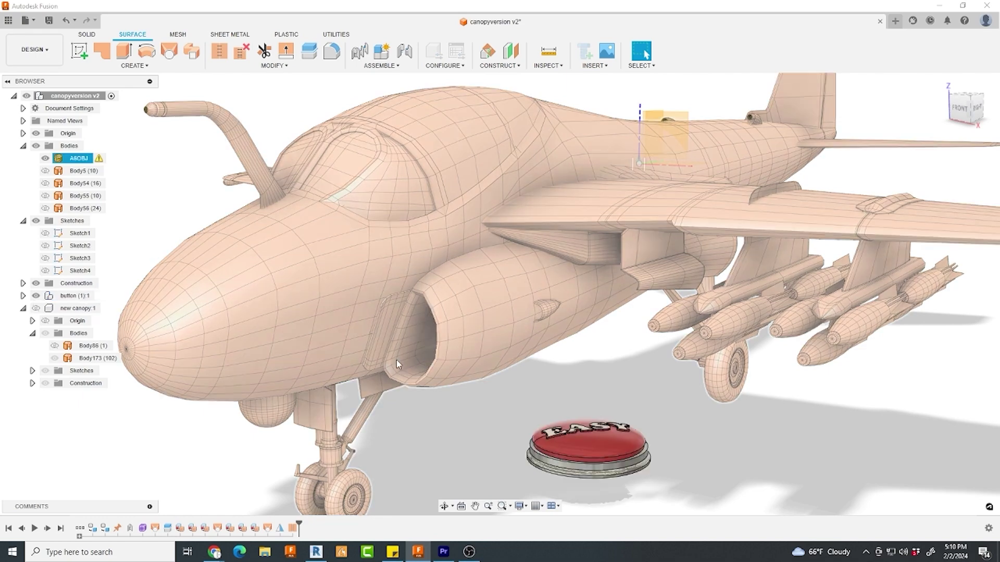
pyautogui.scroll(3, 603, 457)
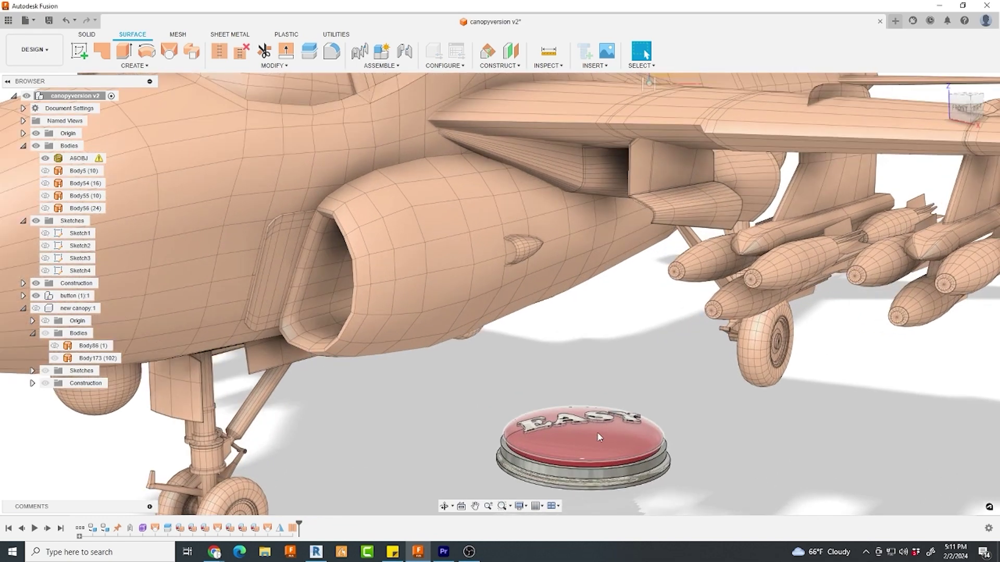
pyautogui.scroll(-2, 576, 446)
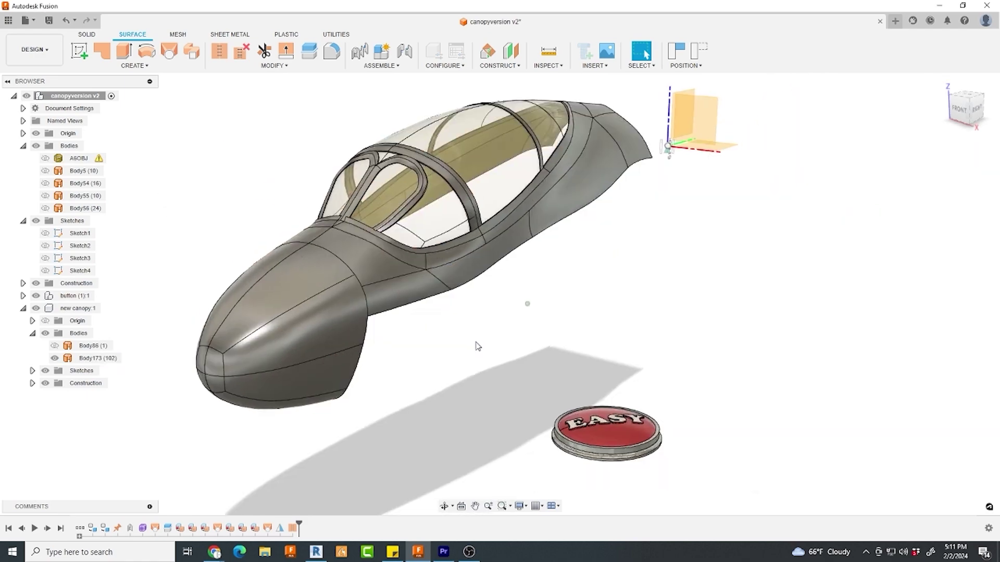
pyautogui.scroll(3, 477, 346)
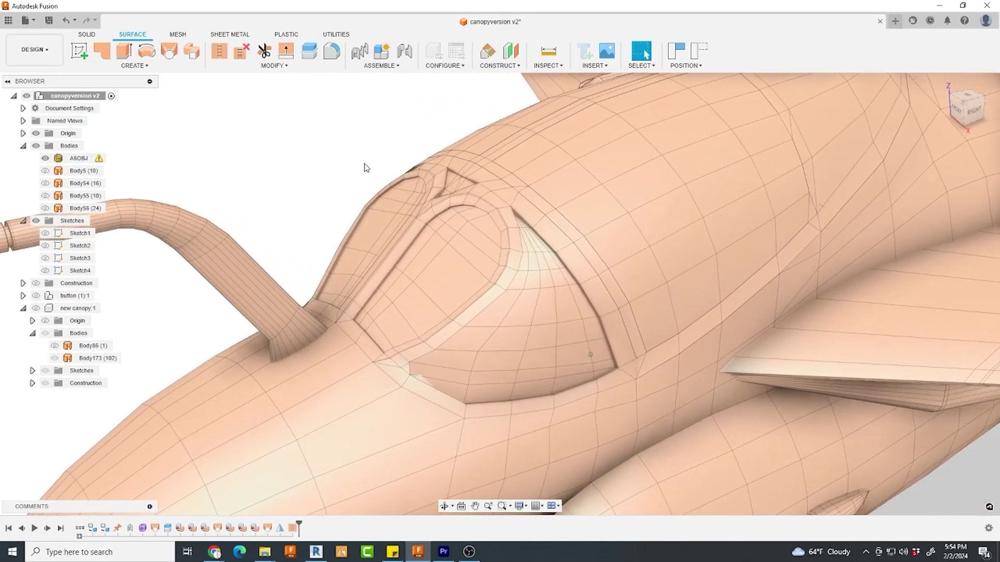
# - Examine the faceted cockpit windows and windshield frame of the A6OBJ mesh from several angles
pyautogui.click(364, 167)
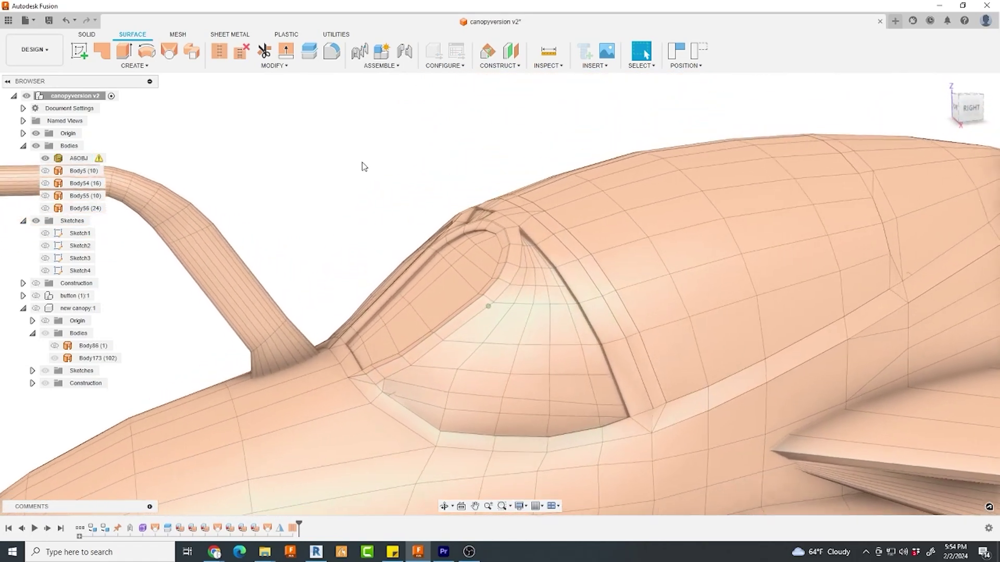
pyautogui.click(362, 290)
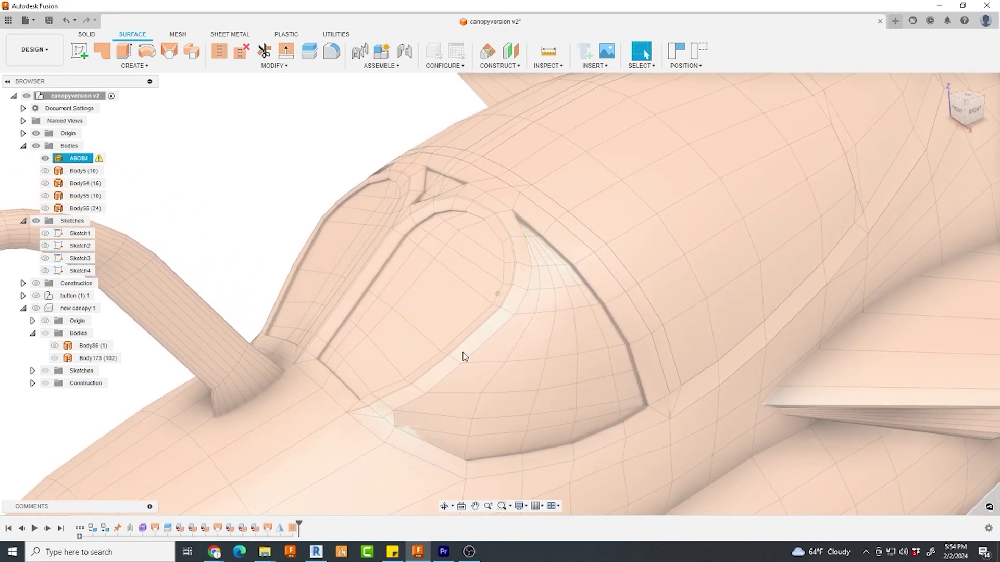
pyautogui.keyDown('shift'); pyautogui.moveTo(457, 355); pyautogui.dragTo(411, 385, button='middle'); pyautogui.keyUp('shift')
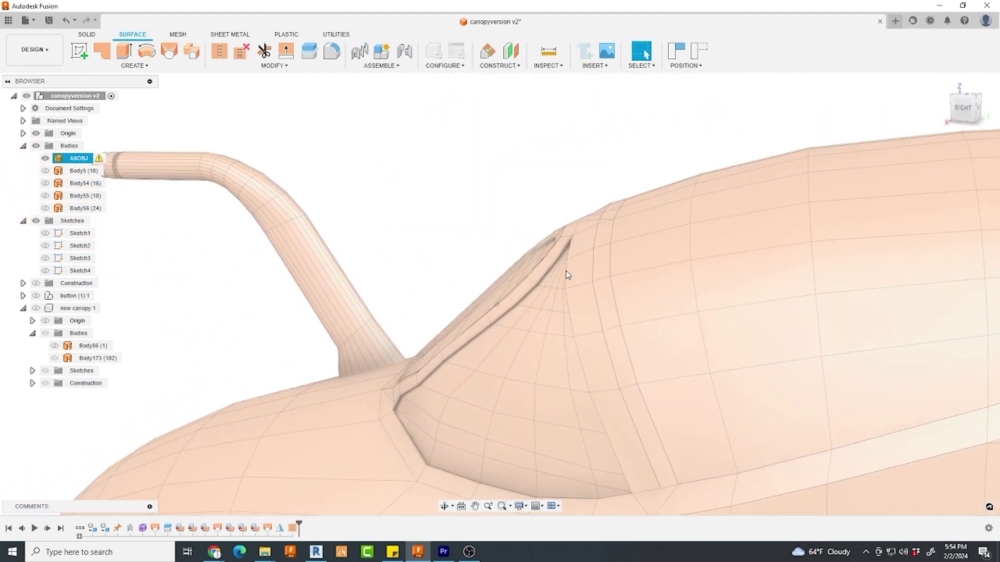
pyautogui.scroll(5, 565, 272)
pyautogui.keyDown('shift'); pyautogui.moveTo(577, 266); pyautogui.dragTo(585, 269, button='middle'); pyautogui.keyUp('shift')
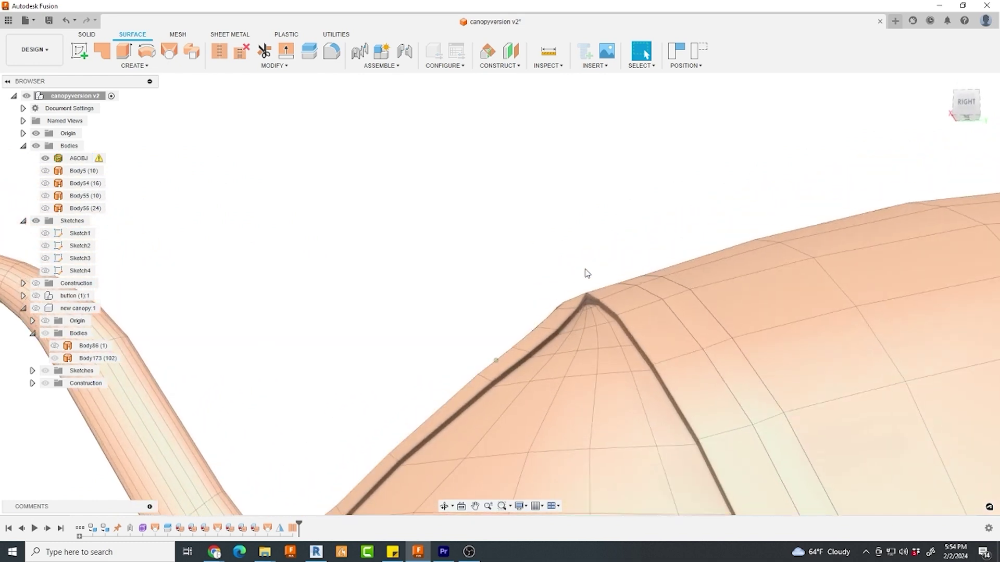
pyautogui.click(580, 289)
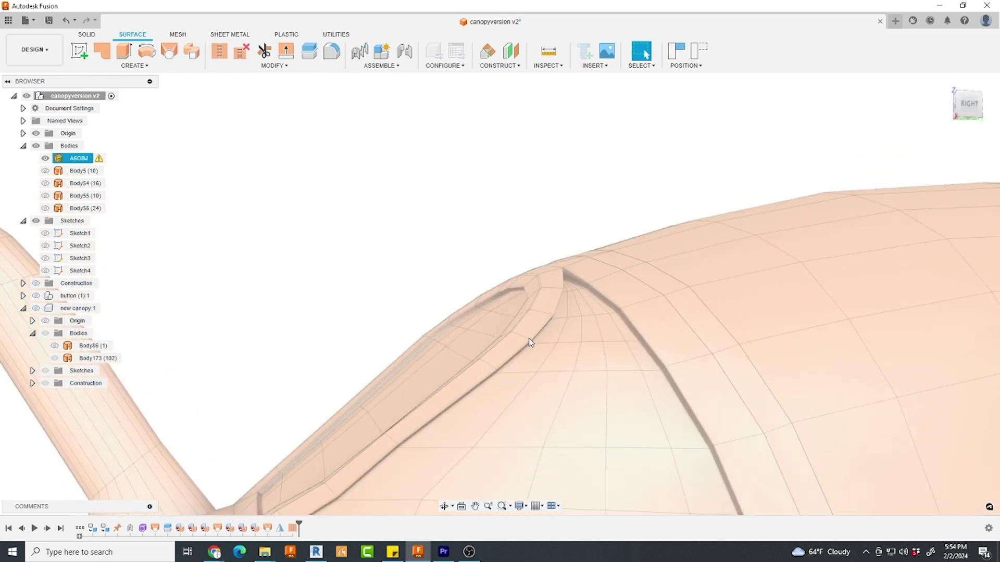
pyautogui.keyDown('shift'); pyautogui.moveTo(529, 327); pyautogui.dragTo(331, 452, button='middle'); pyautogui.keyUp('shift')
pyautogui.keyDown('shift'); pyautogui.moveTo(539, 349); pyautogui.dragTo(546, 386, button='middle'); pyautogui.keyUp('shift')
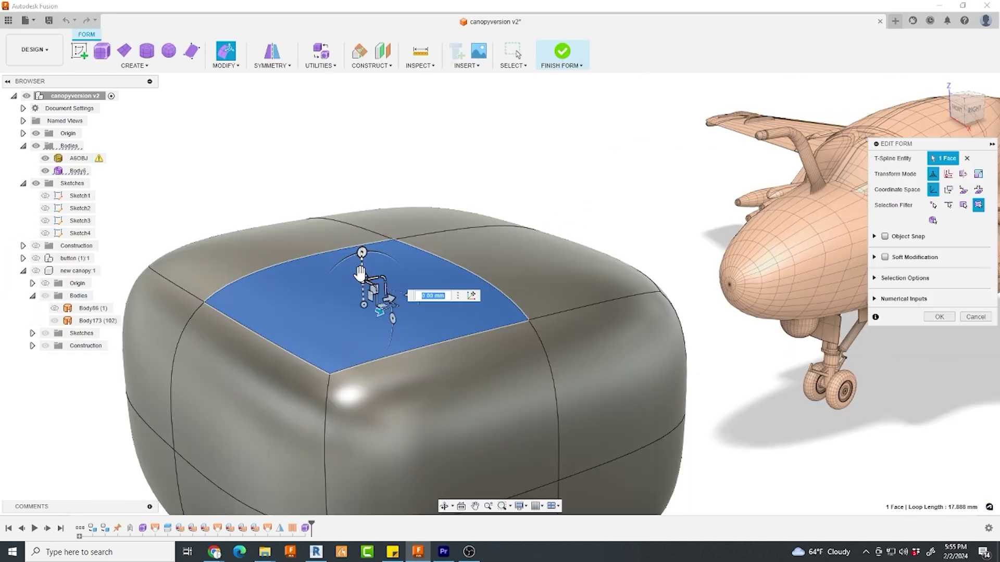
# - Pull the selected top face of the box form upward into a raised lobe and finish the form
pyautogui.moveTo(352, 263); pyautogui.dragTo(345, 99)
pyautogui.scroll(-5, 404, 172)
pyautogui.keyDown('shift'); pyautogui.moveTo(406, 262); pyautogui.dragTo(353, 264, button='middle'); pyautogui.keyUp('shift')
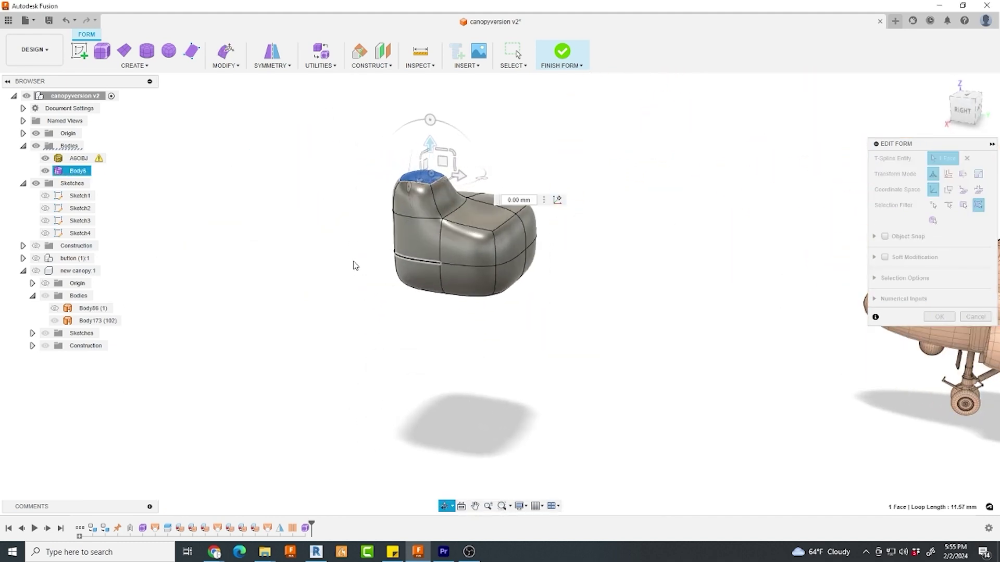
pyautogui.click(564, 52)
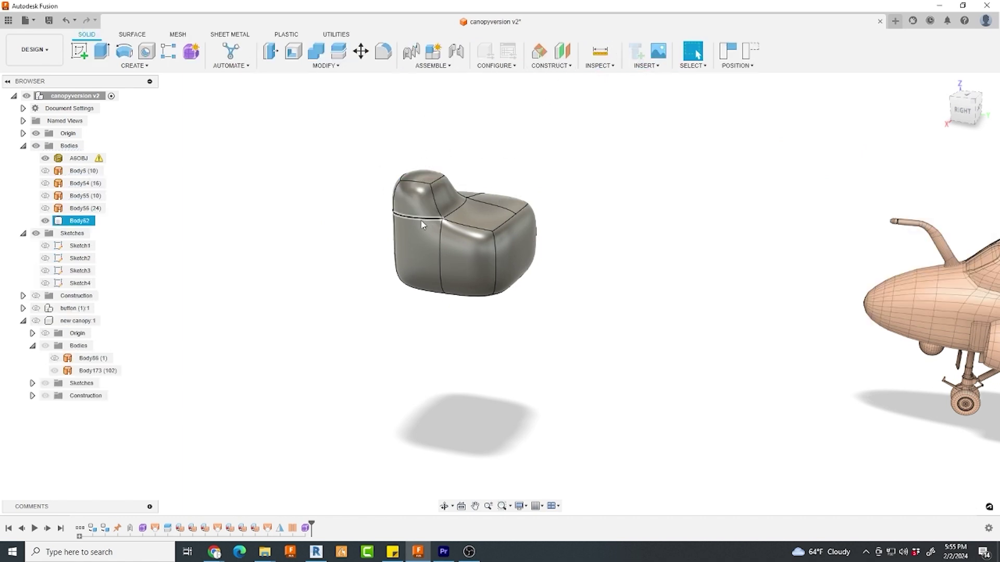
# - Convert the sculpted box from a solid body into a surface body
pyautogui.scroll(6, 426, 226)
pyautogui.scroll(-6, 190, 241)
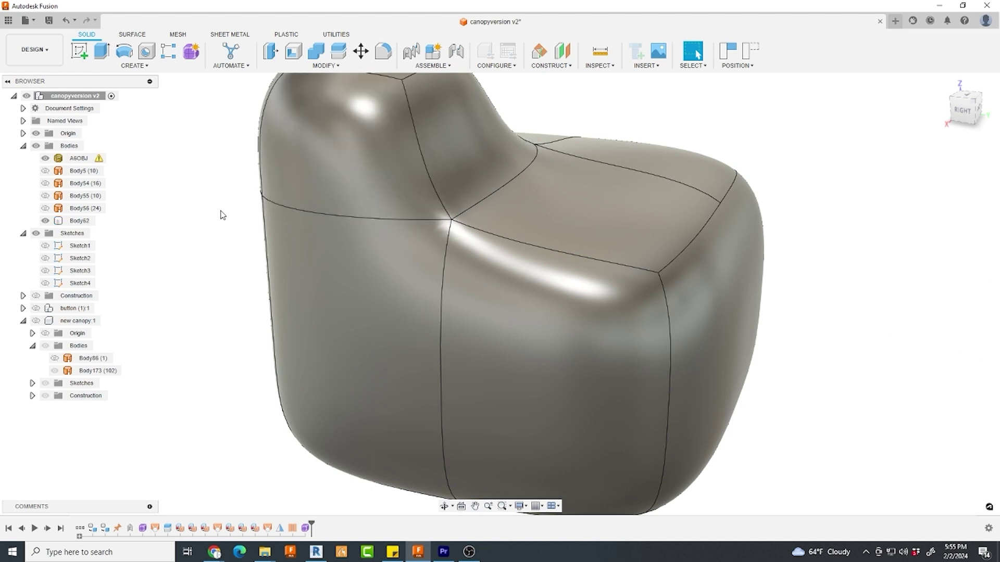
pyautogui.click(72, 221)
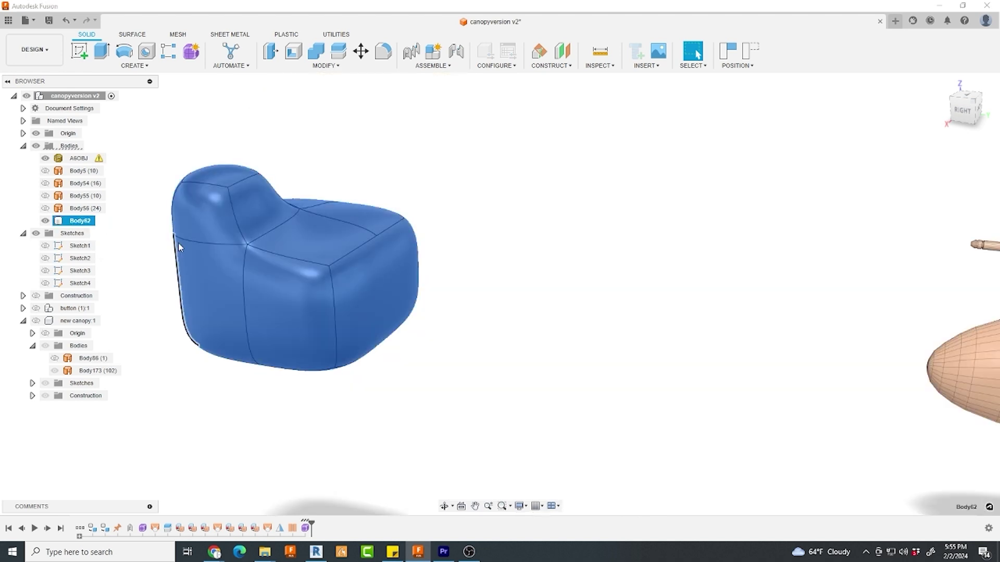
pyautogui.keyDown('shift'); pyautogui.moveTo(208, 241); pyautogui.dragTo(374, 316, button='middle'); pyautogui.keyUp('shift')
pyautogui.click(131, 35)
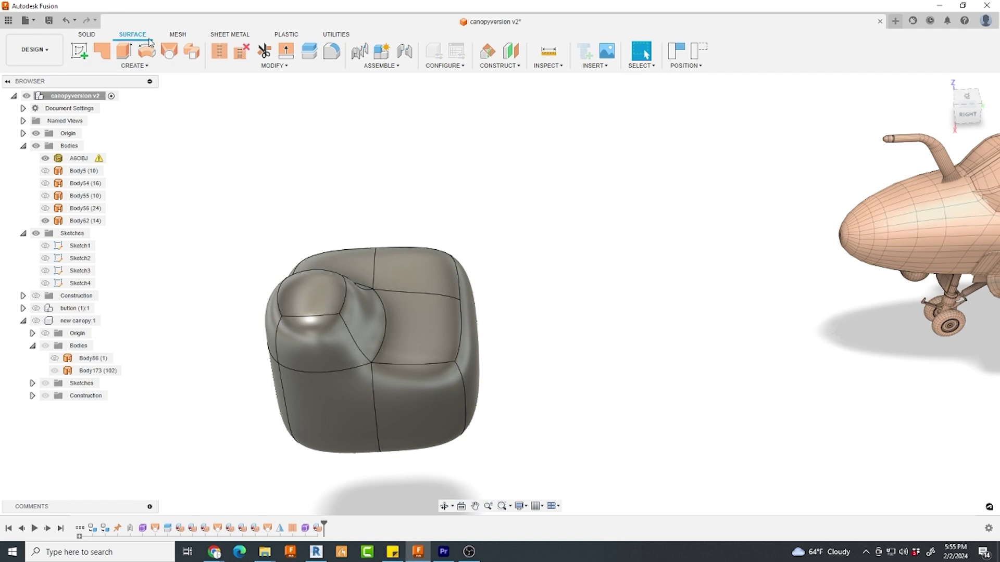
pyautogui.scroll(-5, 403, 287)
pyautogui.moveTo(402, 286); pyautogui.dragTo(387, 274, button='middle')
pyautogui.scroll(10, 310, 321)
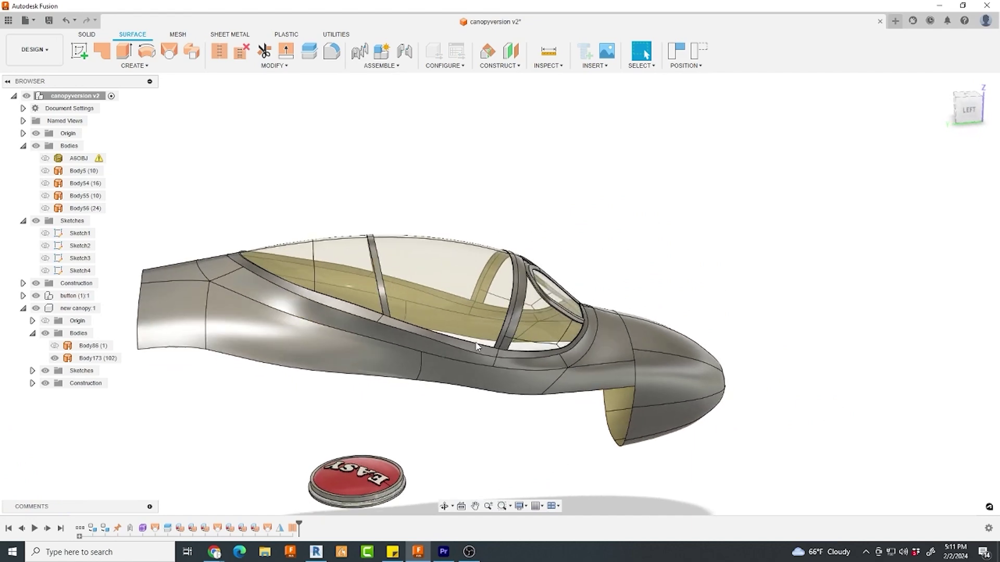
pyautogui.keyDown('shift'); pyautogui.moveTo(477, 347); pyautogui.dragTo(476, 342, button='middle'); pyautogui.keyUp('shift')
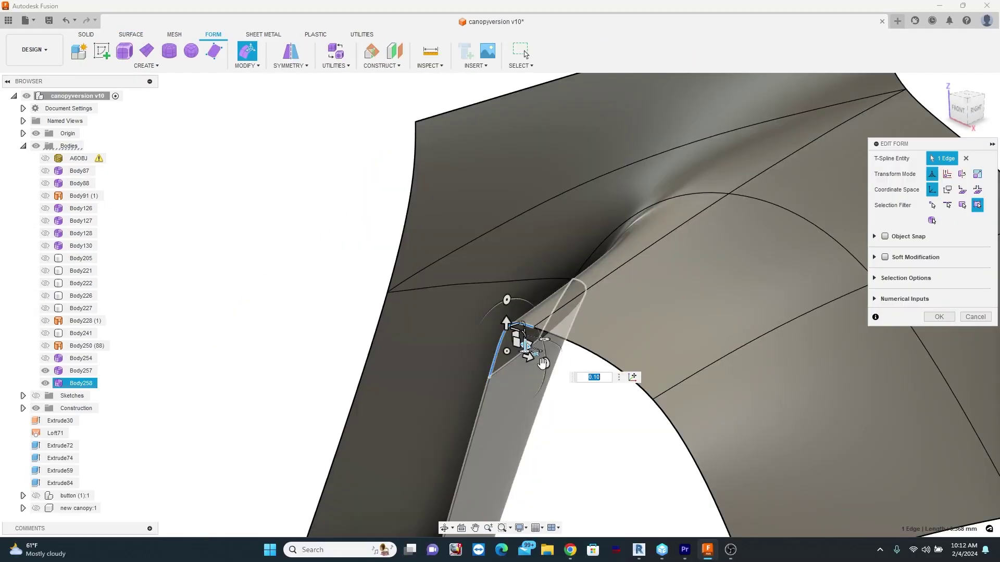
# - Show the A6OBJ mesh behind the T-spline patch at the intake as a reference for editing its form
pyautogui.scroll(-3, 555, 361)
pyautogui.keyDown('shift'); pyautogui.moveTo(264, 329); pyautogui.dragTo(257, 331, button='middle'); pyautogui.keyUp('shift')
pyautogui.click(46, 159)
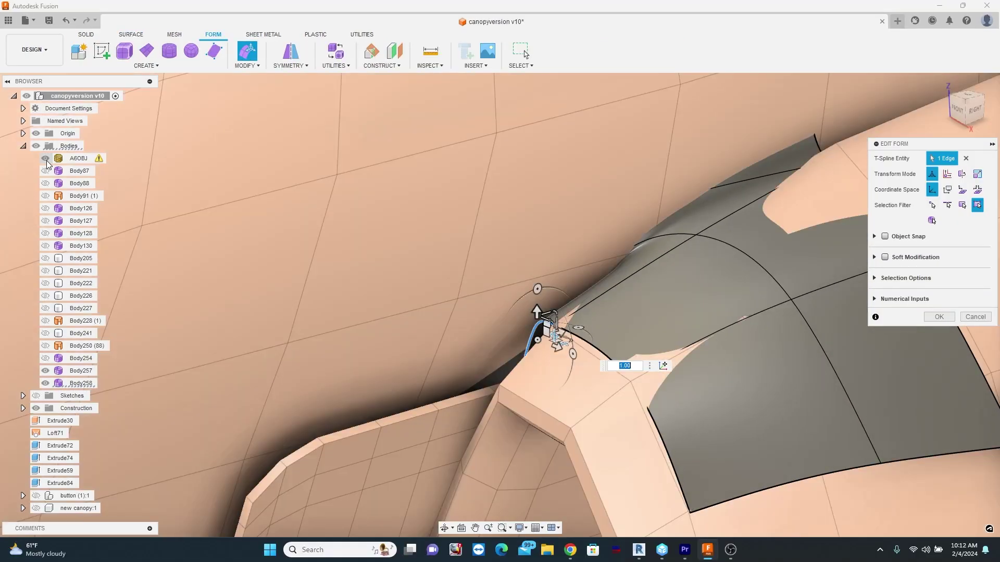
pyautogui.keyDown('shift'); pyautogui.moveTo(472, 358); pyautogui.dragTo(486, 360, button='middle'); pyautogui.keyUp('shift')
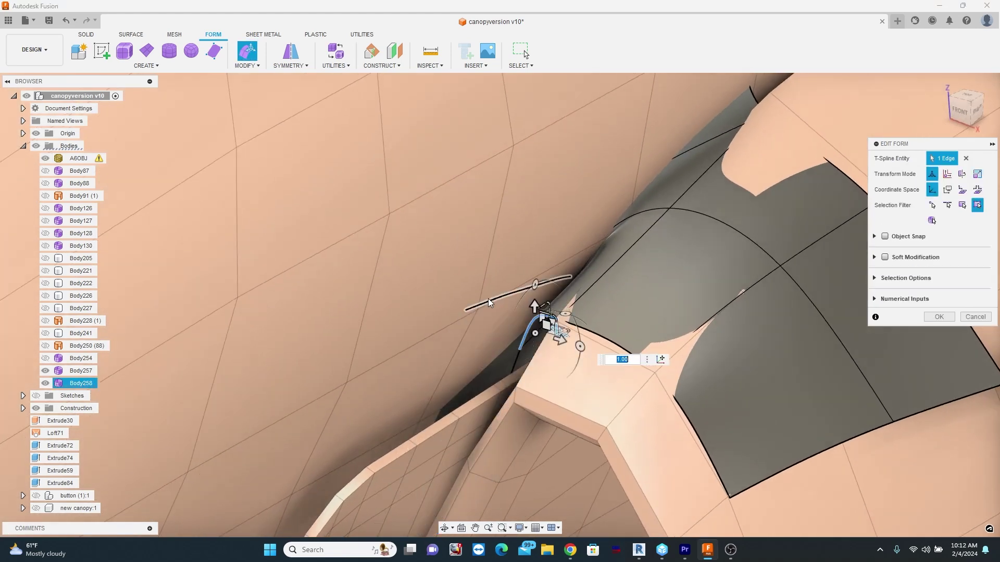
# - Shift two outer border vertices of the patch beside the intake by about 0.118 mm and 0.048 mm to follow the fuselage mesh
pyautogui.click(466, 311)
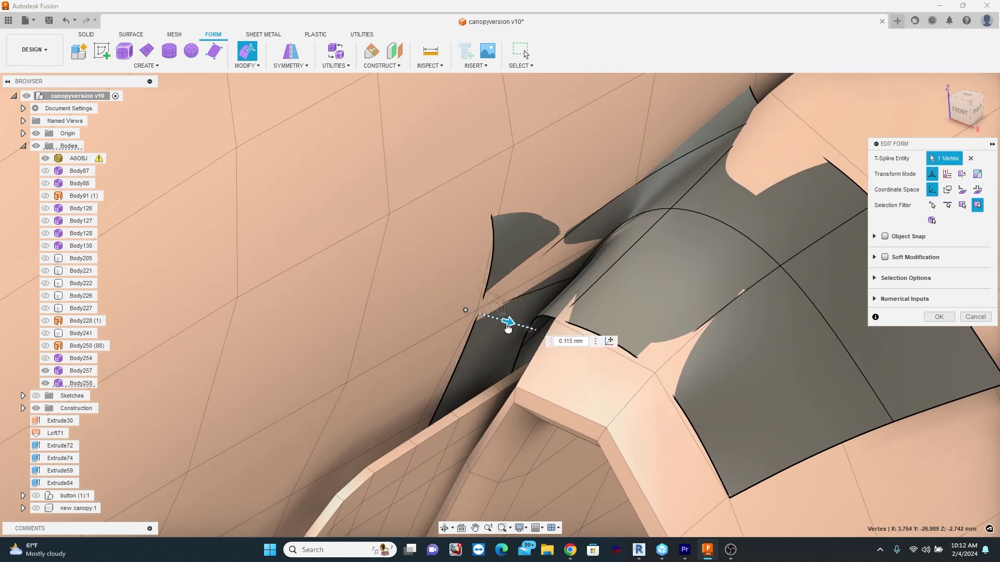
pyautogui.moveTo(508, 329); pyautogui.dragTo(508, 329)
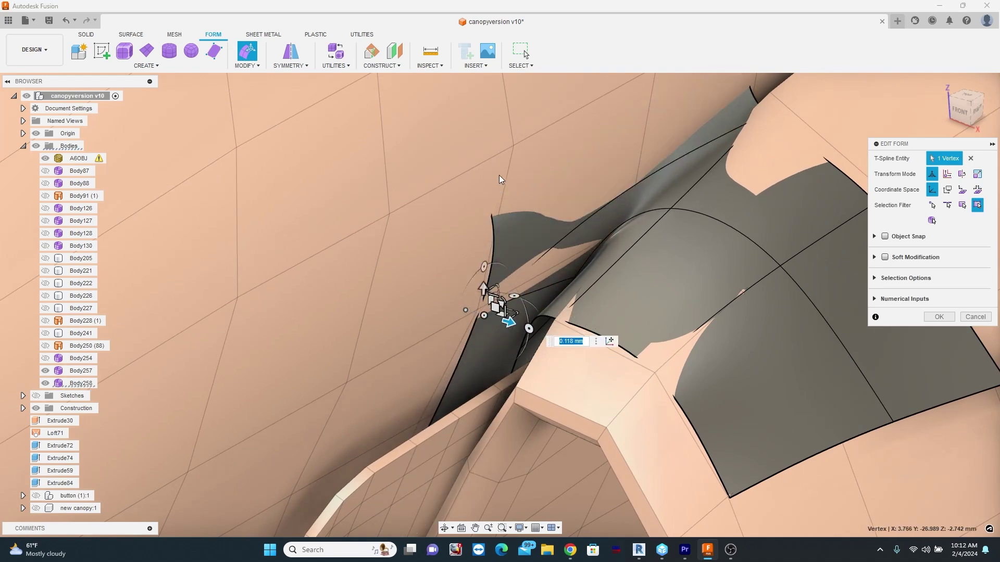
pyautogui.click(488, 200)
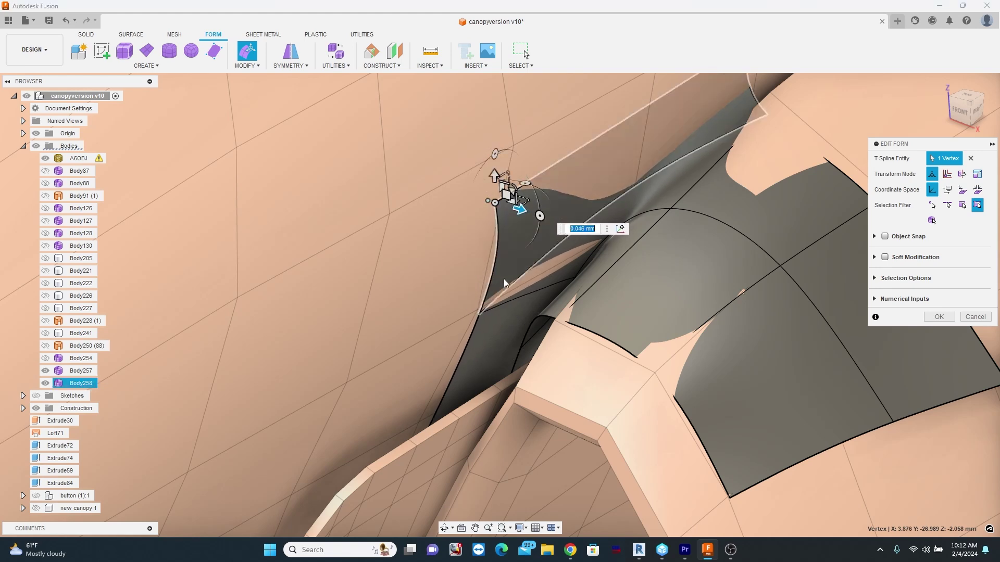
pyautogui.keyDown('shift'); pyautogui.moveTo(504, 277); pyautogui.dragTo(597, 311, button='middle'); pyautogui.keyUp('shift')
# - Raise the patch's far upper border edge about 0.094 mm vertically and select the border edges running along the intake gap
pyautogui.click(695, 171)
pyautogui.moveTo(719, 168); pyautogui.dragTo(719, 158)
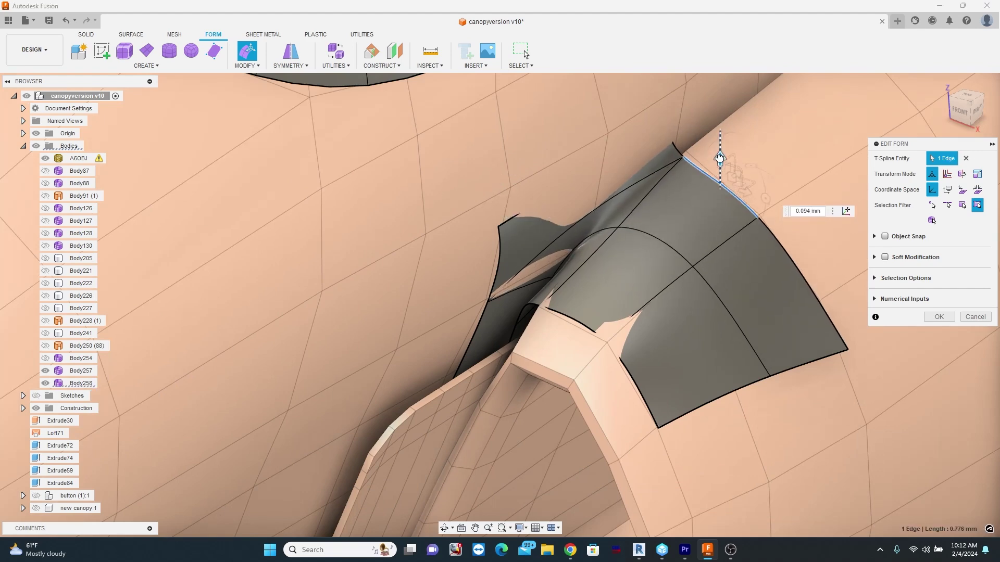
pyautogui.scroll(4, 545, 312)
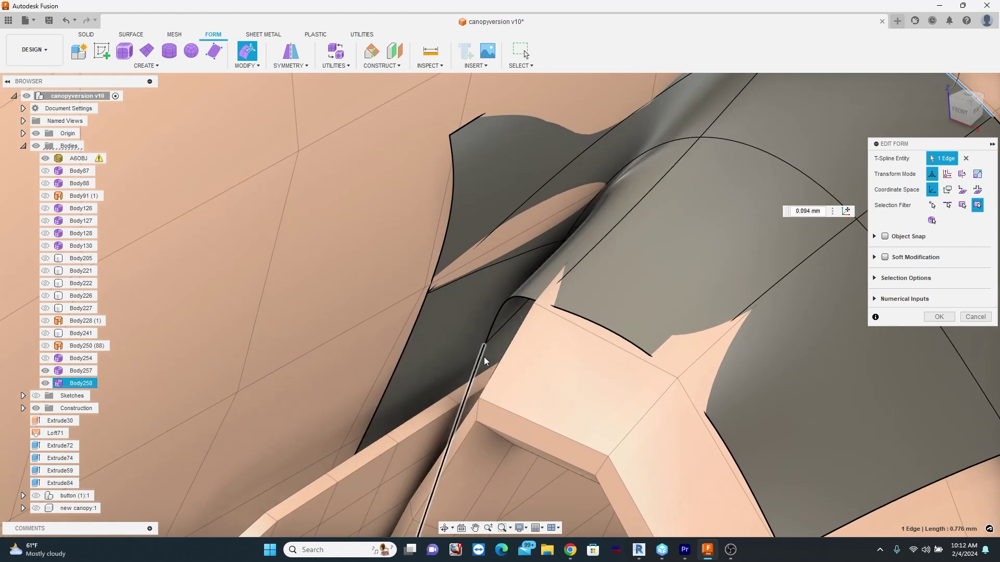
pyautogui.doubleClick(483, 357)
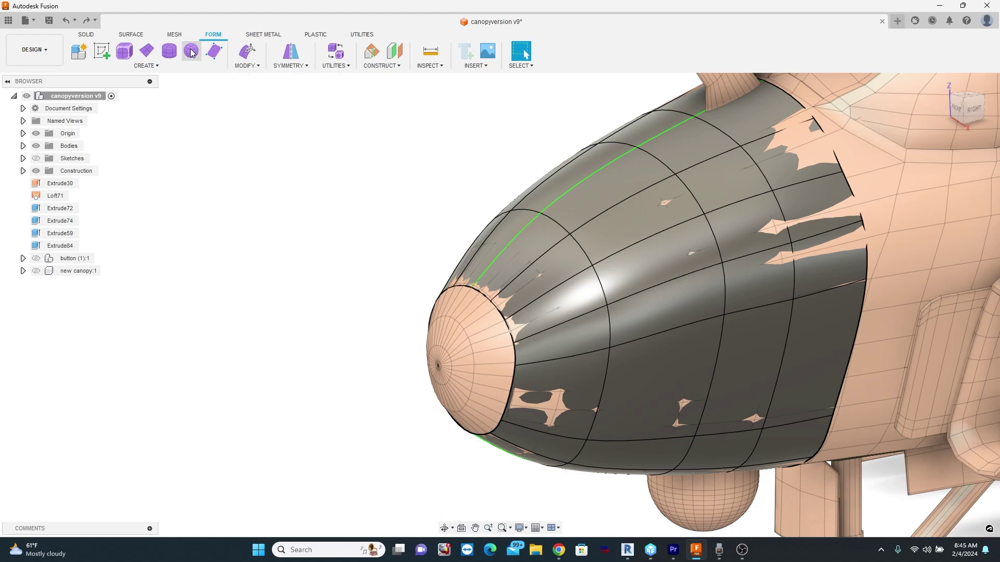
# - Create a quadball T-spline beside the nose with a 3.254 mm diameter and 2 span faces as a new body
pyautogui.scroll(-5, 336, 332)
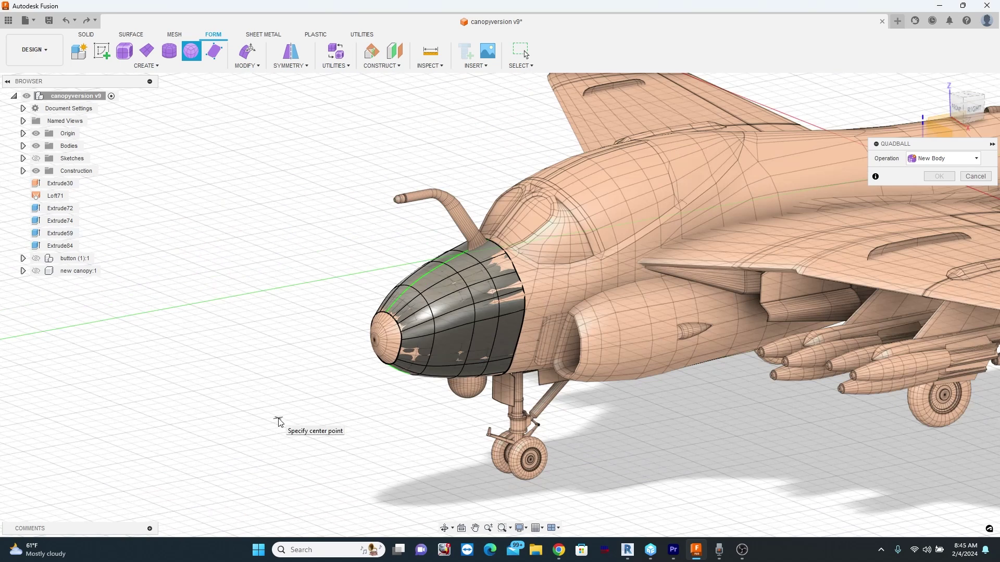
pyautogui.click(292, 430)
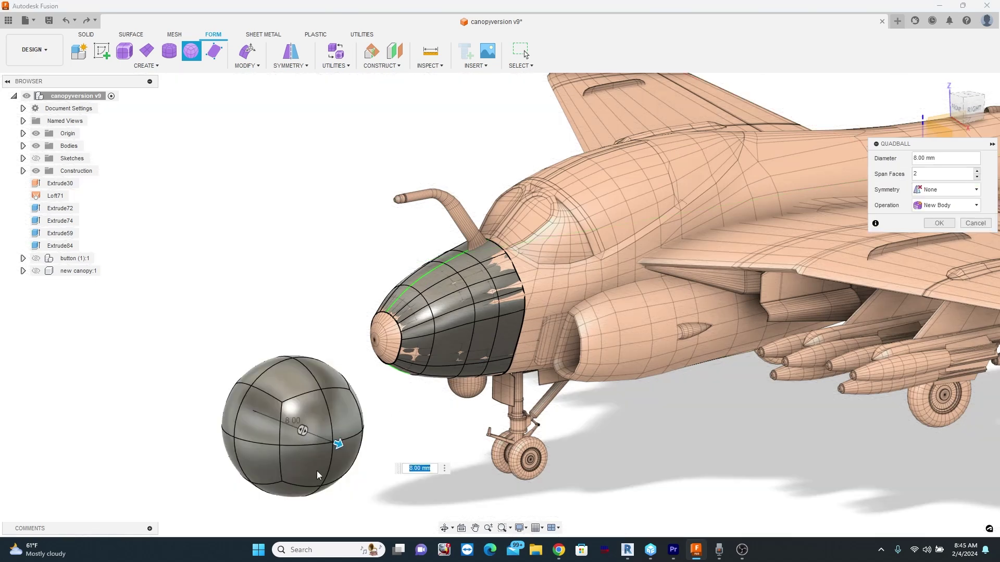
pyautogui.moveTo(334, 443); pyautogui.dragTo(327, 437)
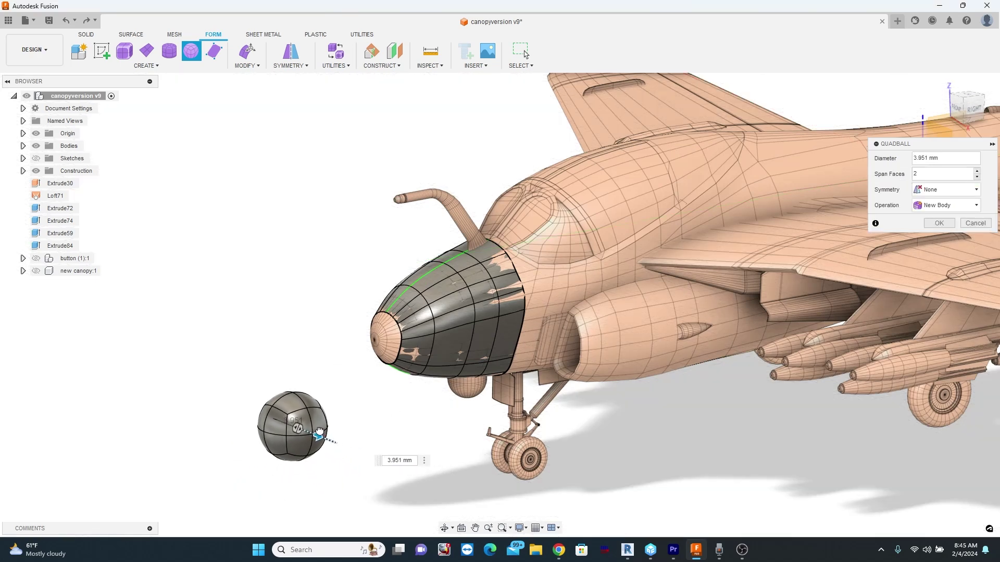
pyautogui.scroll(5, 316, 427)
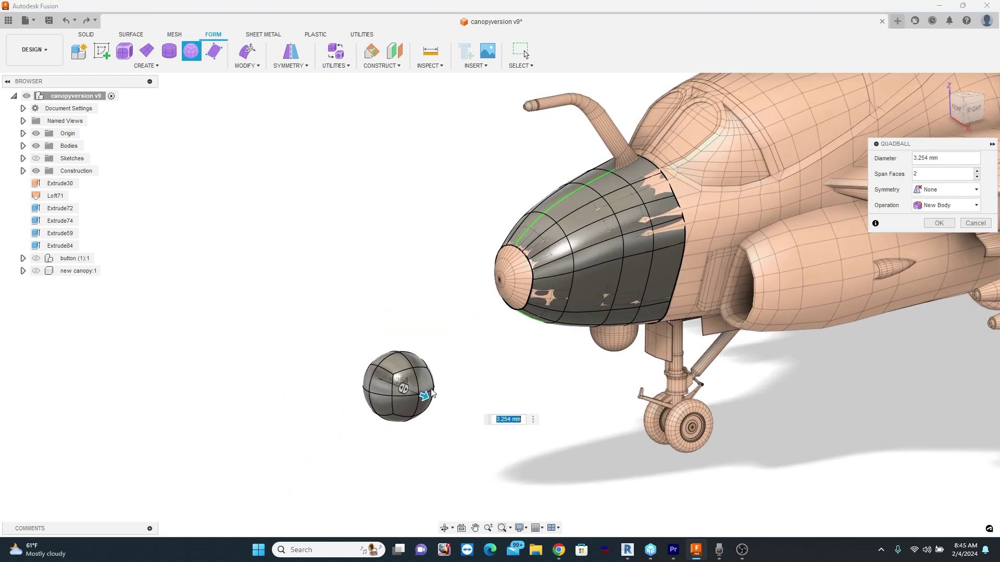
pyautogui.scroll(5, 499, 359)
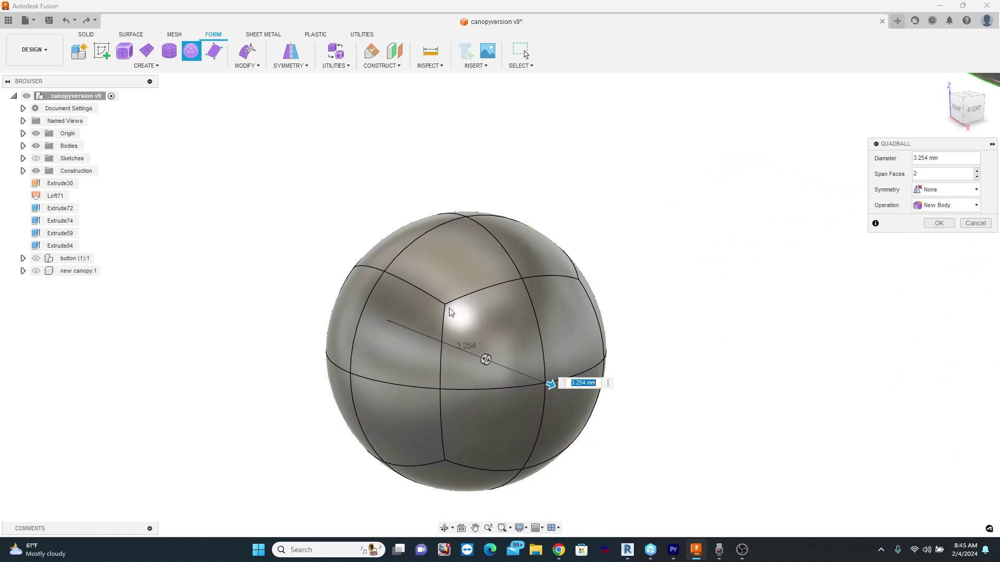
pyautogui.click(940, 224)
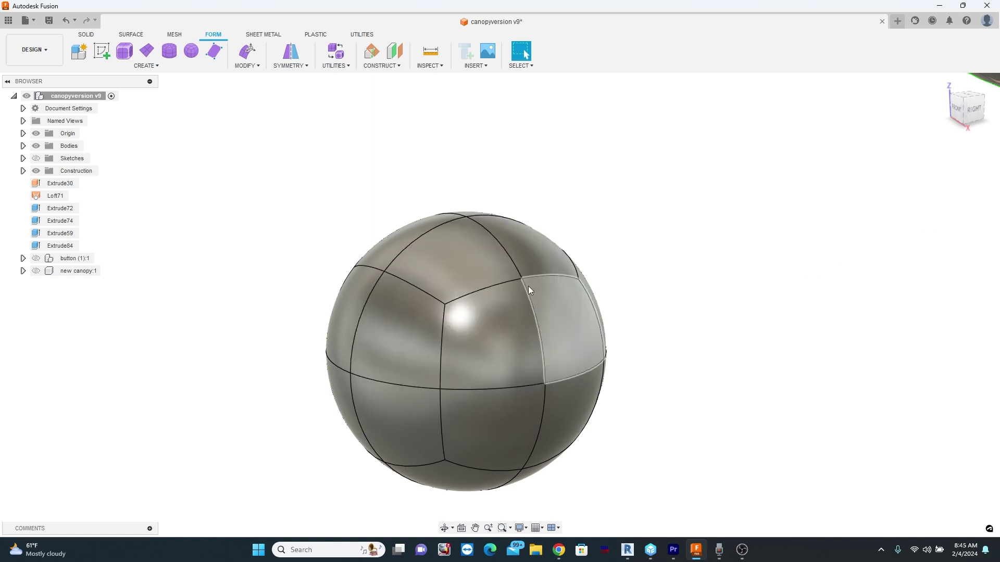
# - Delete the quadball's faces on one half so only an open 12-face dome is kept
pyautogui.scroll(-4, 525, 250)
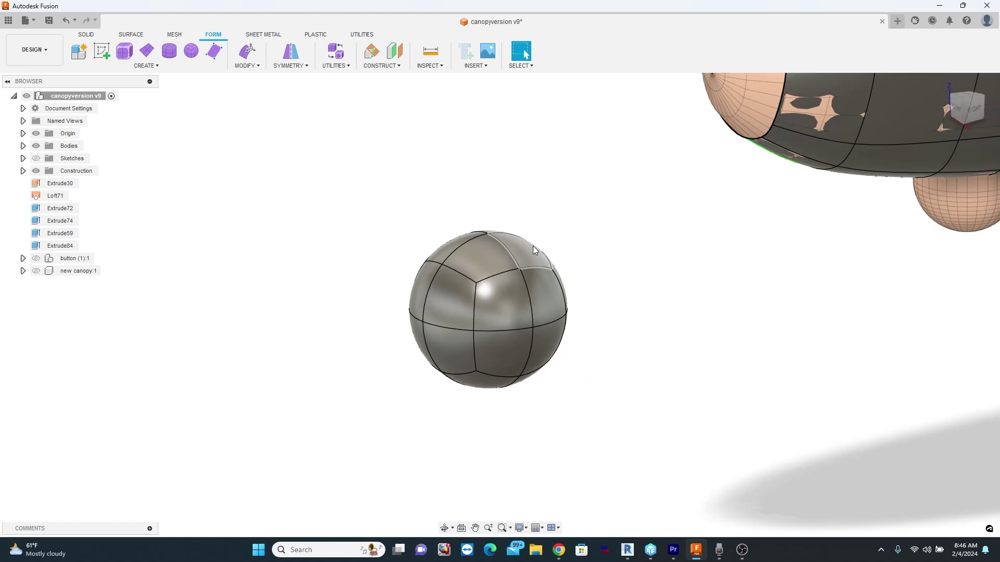
pyautogui.keyDown('shift'); pyautogui.moveTo(542, 269); pyautogui.dragTo(508, 291, button='middle'); pyautogui.keyUp('shift')
pyautogui.click(536, 301)
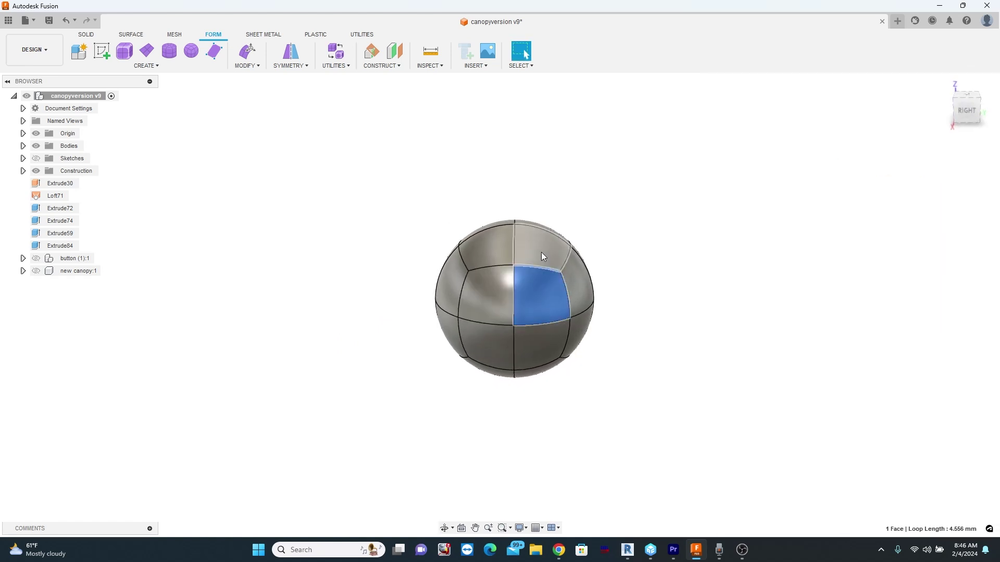
pyautogui.press('Delete')
pyautogui.keyDown('shift'); pyautogui.moveTo(540, 352); pyautogui.dragTo(543, 294, button='middle'); pyautogui.keyUp('shift')
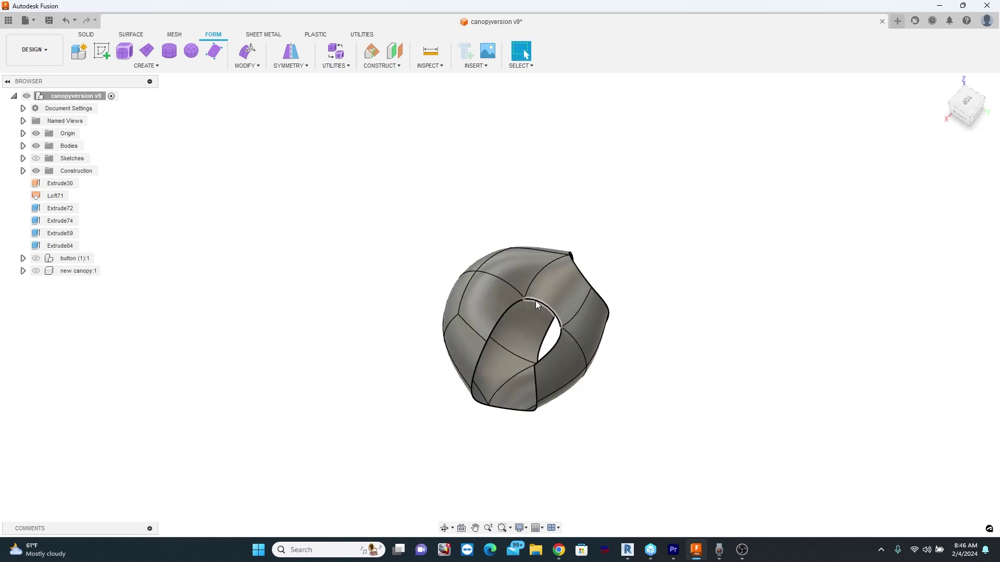
pyautogui.doubleClick(561, 375)
pyautogui.press('Delete')
pyautogui.keyDown('shift'); pyautogui.moveTo(561, 375); pyautogui.dragTo(557, 317, button='middle'); pyautogui.keyUp('shift')
# - Move the dome over to the aircraft's centreline in front of the nose form
pyautogui.click(966, 96)
pyautogui.scroll(-5, 688, 310)
pyautogui.press('m')
pyautogui.click(554, 366)
pyautogui.moveTo(568, 379); pyautogui.dragTo(756, 164)
pyautogui.scroll(5, 776, 137)
pyautogui.moveTo(584, 237); pyautogui.dragTo(717, 227)
pyautogui.click(939, 333)
# - Shift the dome's 12 faces in side view up to the open front of the nose form with Edit Form
pyautogui.click(248, 51)
pyautogui.doubleClick(657, 187)
pyautogui.click(967, 124)
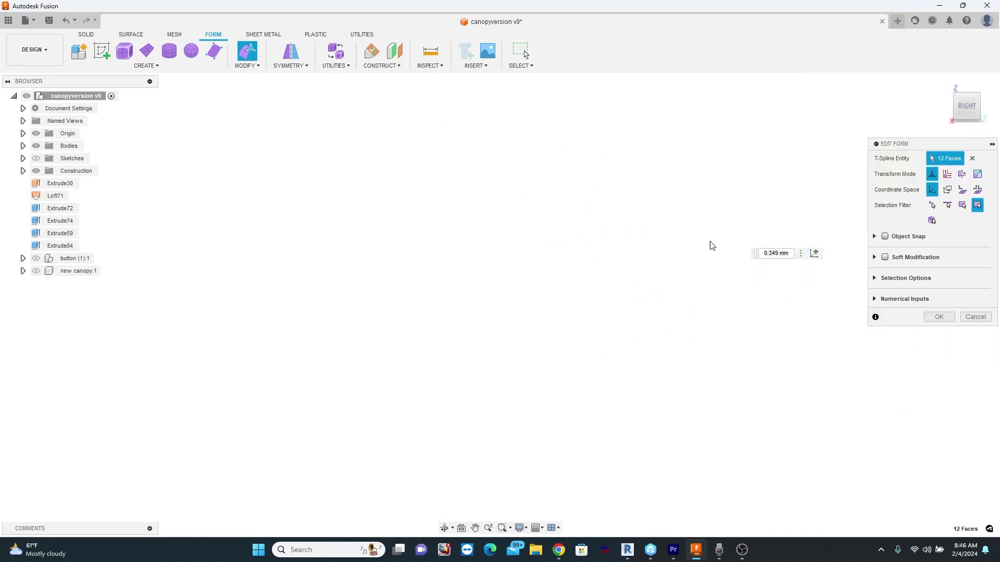
pyautogui.scroll(-5, 718, 221)
pyautogui.moveTo(703, 92); pyautogui.dragTo(604, 206, button='middle')
pyautogui.scroll(5, 599, 346)
pyautogui.moveTo(599, 321); pyautogui.dragTo(623, 315)
pyautogui.click(951, 318)
# - Fine-tune the 12 dome faces in side view so the dome's open rim matches the nose form's front opening
pyautogui.scroll(3, 605, 300)
pyautogui.moveTo(606, 300); pyautogui.dragTo(495, 239, button='middle')
pyautogui.click(247, 51)
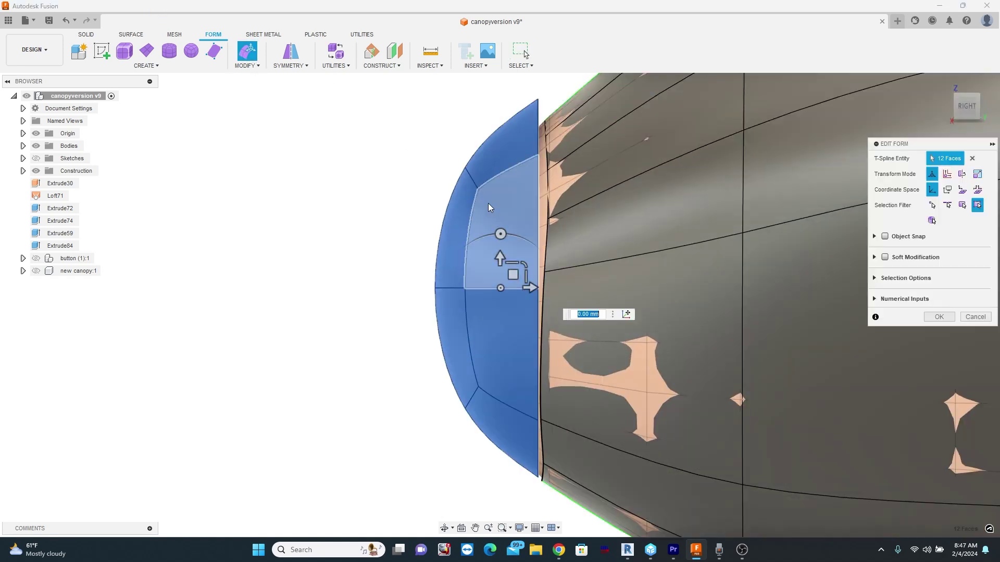
pyautogui.moveTo(497, 260); pyautogui.dragTo(472, 288)
pyautogui.click(638, 325)
pyautogui.click(447, 298)
pyautogui.click(719, 324)
pyautogui.click(948, 319)
# - Merge the dome's open edge loop with the front edge loop of the nose form using Merge Edge
pyautogui.scroll(-4, 625, 354)
pyautogui.keyDown('shift'); pyautogui.moveTo(614, 349); pyautogui.dragTo(678, 344, button='middle'); pyautogui.keyUp('shift')
pyautogui.scroll(3, 552, 229)
pyautogui.click(247, 65)
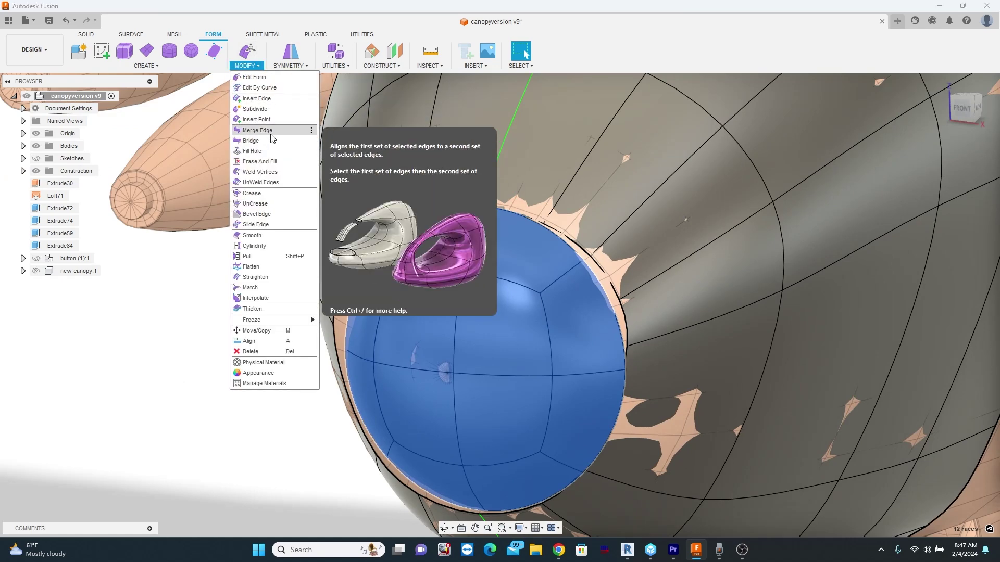
pyautogui.click(281, 137)
pyautogui.click(943, 207)
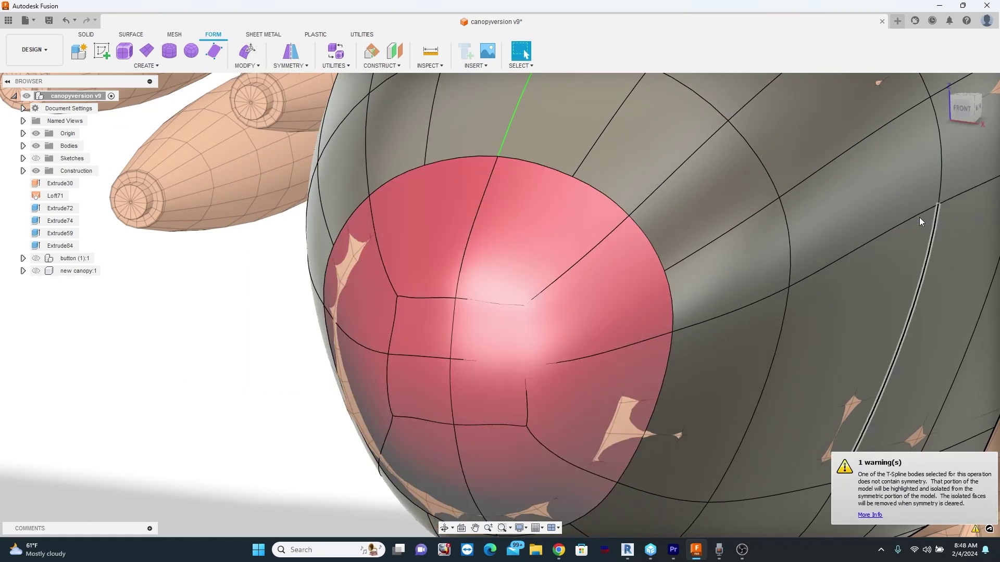
# - Show the A6OBJ mesh and adjust the degree 2 control points of a six-edge nose tip curve with Edit By Curve to fit it
pyautogui.scroll(-5, 377, 308)
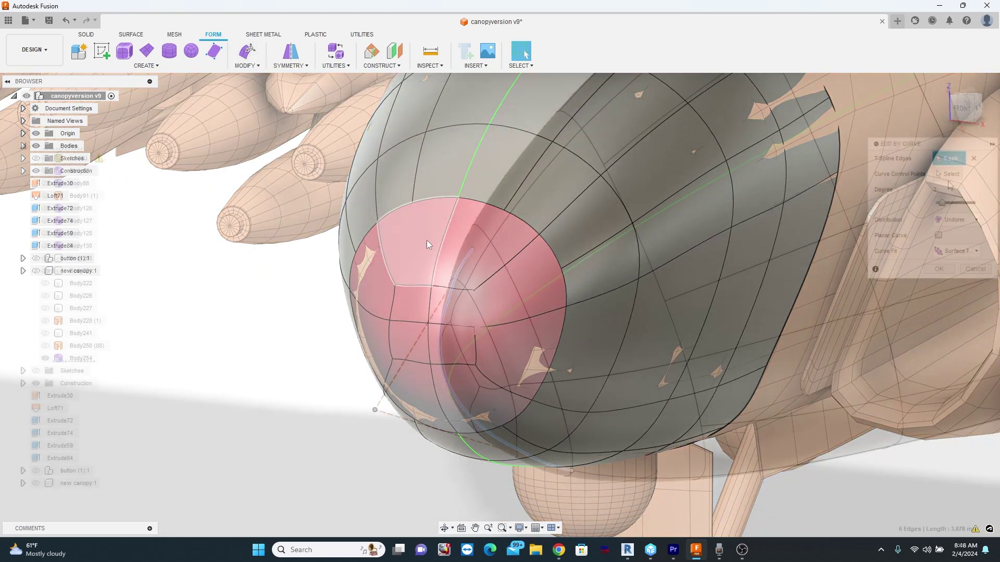
pyautogui.click(944, 175)
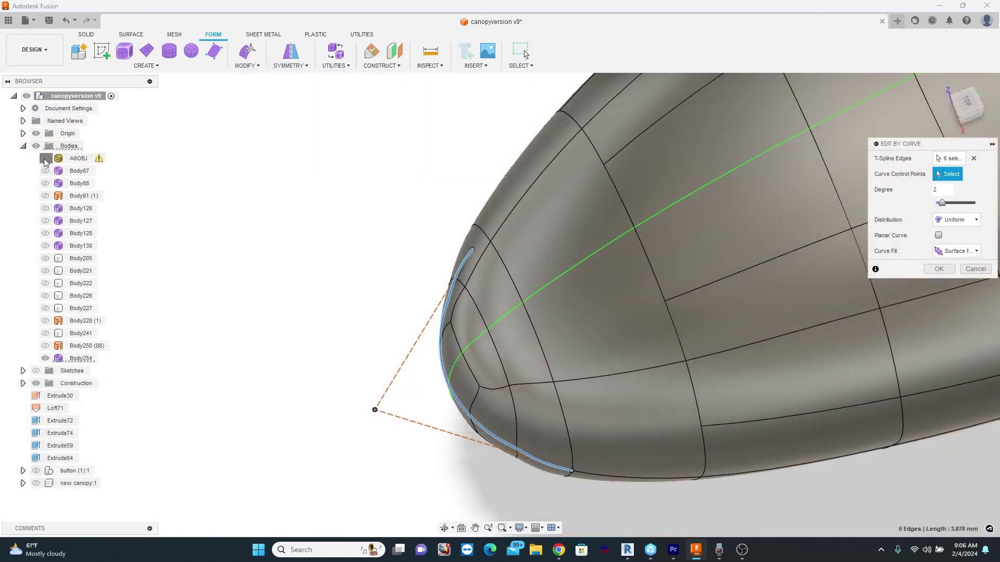
pyautogui.click(45, 158)
pyautogui.click(375, 410)
pyautogui.moveTo(401, 398); pyautogui.dragTo(393, 400)
pyautogui.keyDown('shift'); pyautogui.moveTo(469, 395); pyautogui.dragTo(682, 416, button='middle'); pyautogui.keyUp('shift')
pyautogui.click(595, 439)
pyautogui.scroll(3, 611, 445)
pyautogui.moveTo(608, 446); pyautogui.dragTo(611, 449)
pyautogui.click(939, 285)
# - Start Edit By Curve on the vertical edge line around the nose tip and pull its middle control point forward
pyautogui.scroll(-3, 666, 390)
pyautogui.keyDown('shift'); pyautogui.moveTo(667, 391); pyautogui.dragTo(484, 375, button='middle'); pyautogui.keyUp('shift')
pyautogui.click(492, 277)
pyautogui.click(247, 66)
pyautogui.click(259, 90)
pyautogui.scroll(2, 382, 406)
pyautogui.click(371, 400)
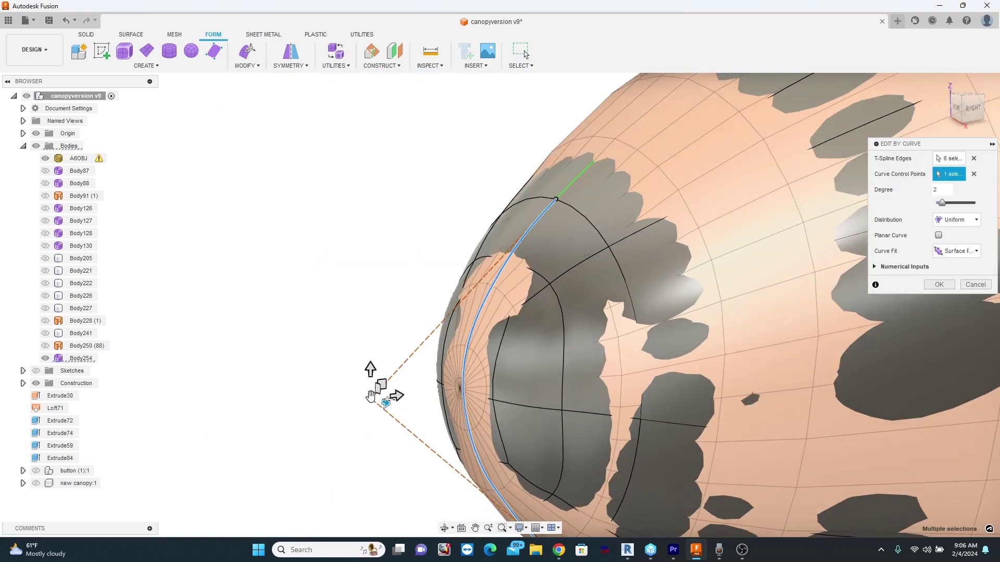
pyautogui.moveTo(396, 396); pyautogui.dragTo(388, 397)
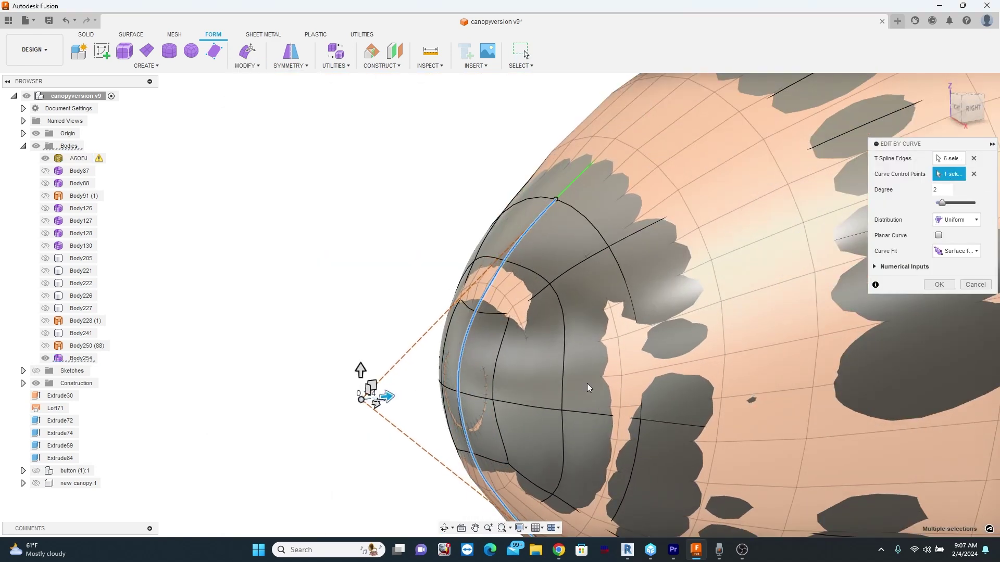
# - Nudge the lower and upper end control points of the nose tip curve to follow the mesh
pyautogui.moveTo(569, 332); pyautogui.dragTo(546, 254, button='middle')
pyautogui.click(530, 477)
pyautogui.moveTo(529, 493); pyautogui.dragTo(521, 424, button='middle')
pyautogui.moveTo(521, 384); pyautogui.dragTo(520, 381)
pyautogui.moveTo(518, 382); pyautogui.dragTo(498, 413, button='middle')
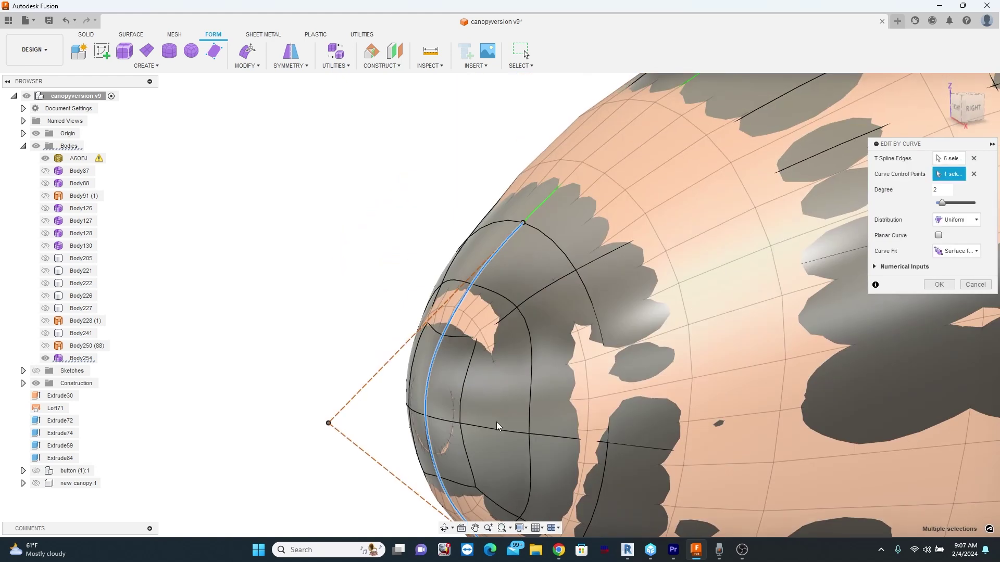
pyautogui.scroll(-2, 655, 227)
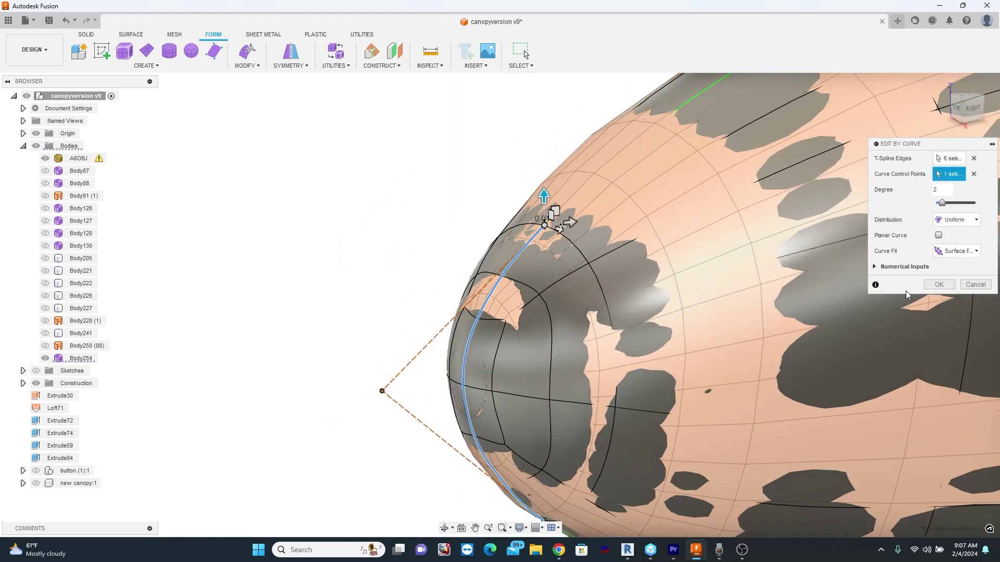
# - Set the nose tip curve's degree to 4 and shift its upper and lower inner control points vertically toward the mesh
pyautogui.write('3')
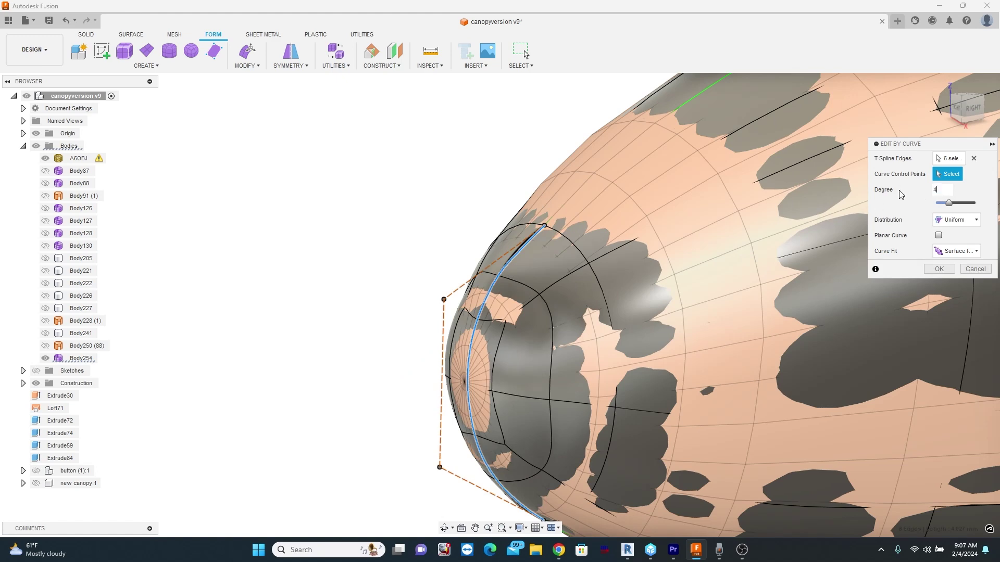
pyautogui.click(490, 278)
pyautogui.scroll(4, 508, 269)
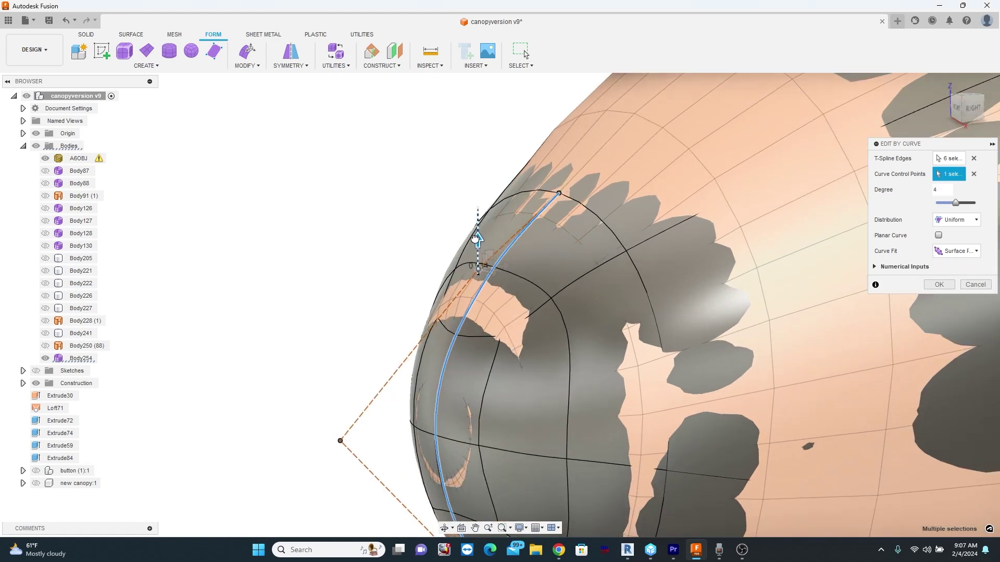
pyautogui.scroll(-2, 487, 224)
pyautogui.scroll(3, 457, 437)
pyautogui.moveTo(454, 412); pyautogui.dragTo(451, 424)
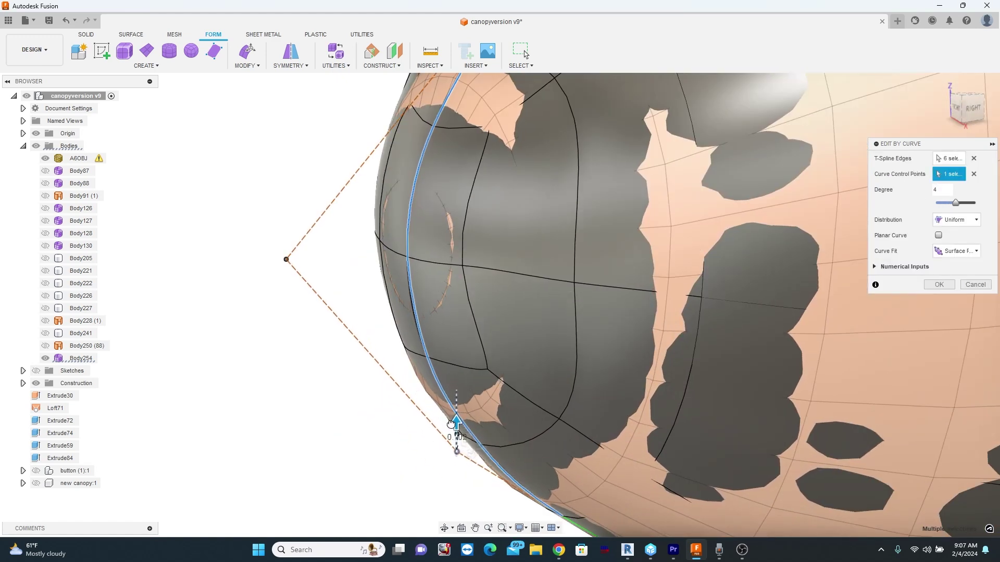
# - Raise the upper inner control point of the nose tip curve slightly more to match the mesh
pyautogui.scroll(-3, 452, 416)
pyautogui.scroll(4, 455, 205)
pyautogui.click(476, 221)
pyautogui.moveTo(475, 191); pyautogui.dragTo(475, 177)
pyautogui.scroll(-5, 490, 221)
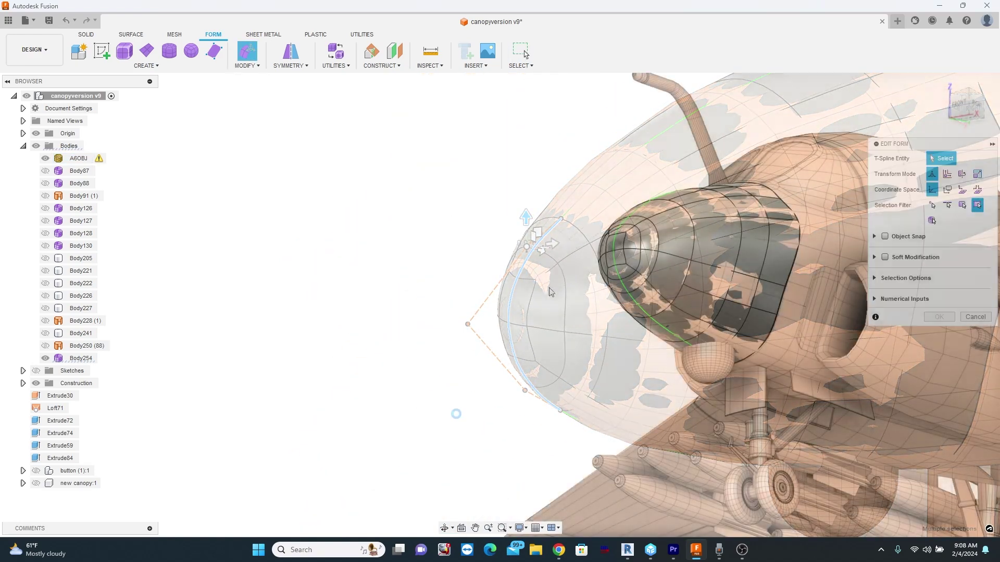
# - Enable soft modification with a face count of 1 and raise a vertex on the nose's lower side slightly toward the mesh
pyautogui.scroll(5, 550, 291)
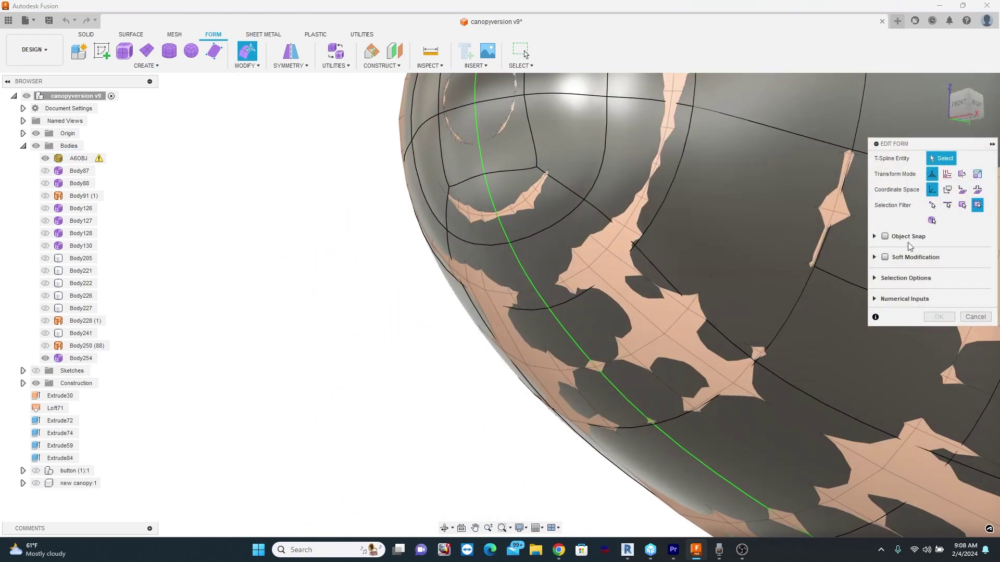
pyautogui.click(884, 258)
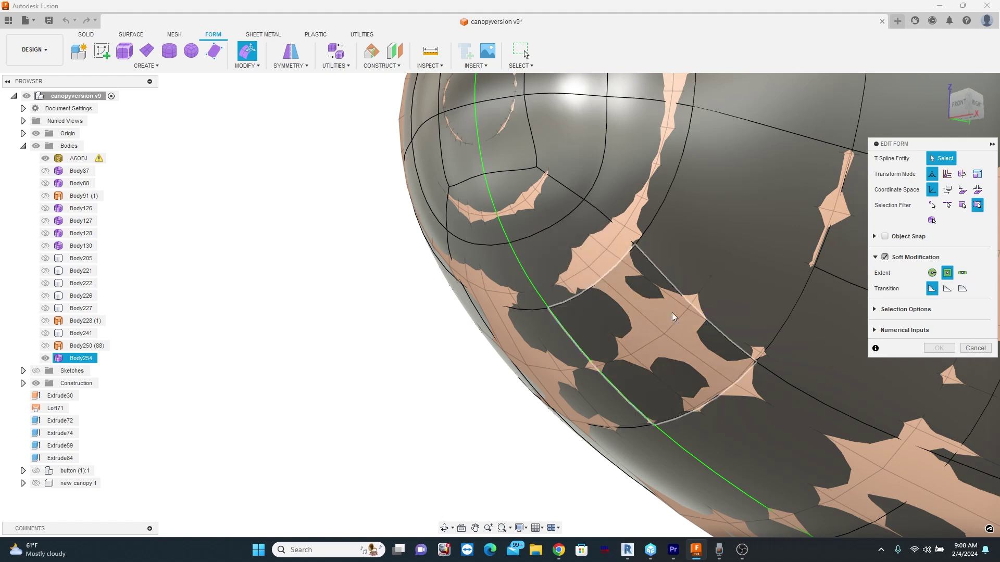
pyautogui.click(668, 286)
pyautogui.scroll(-5, 670, 287)
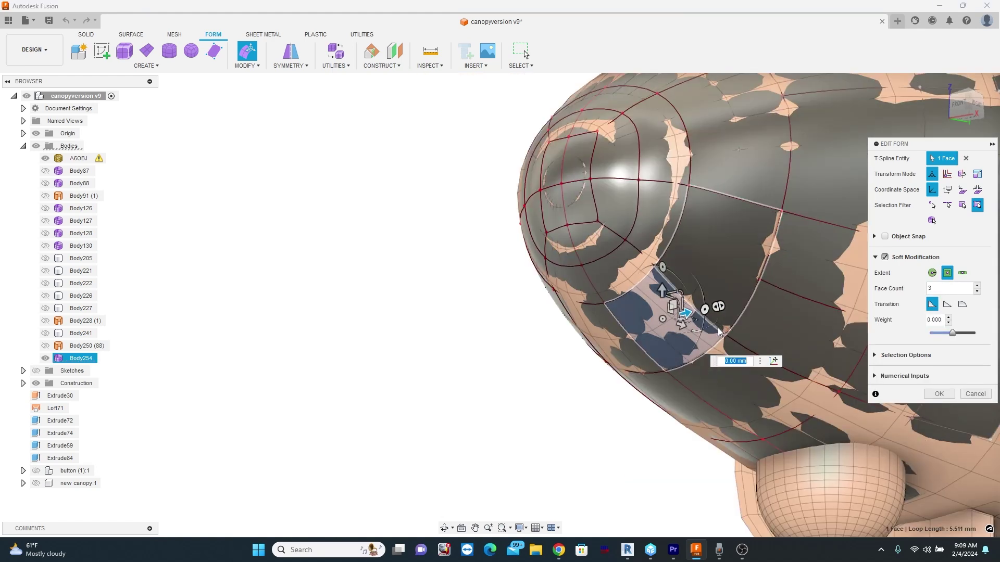
pyautogui.scroll(-2, 635, 307)
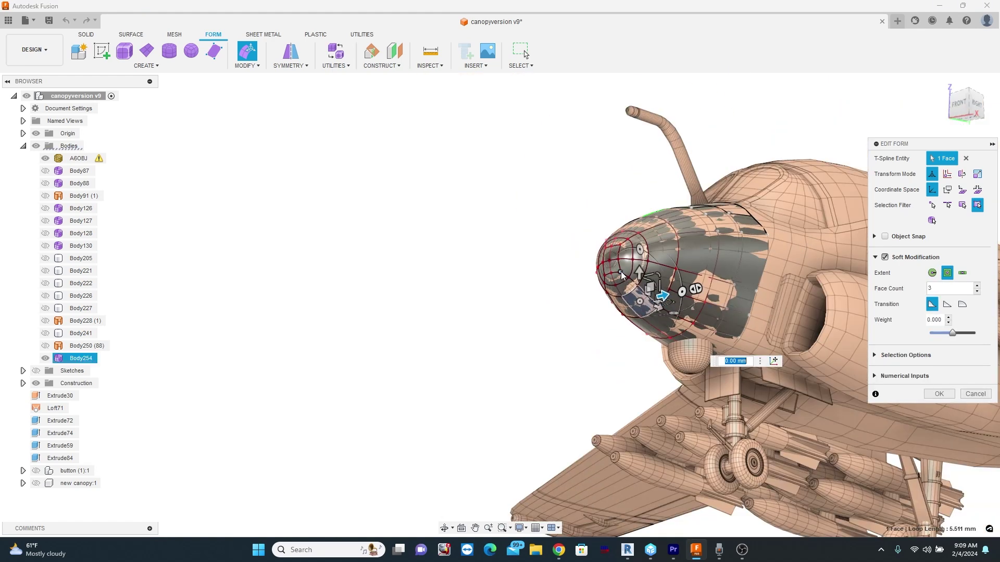
pyautogui.scroll(5, 620, 274)
pyautogui.click(632, 285)
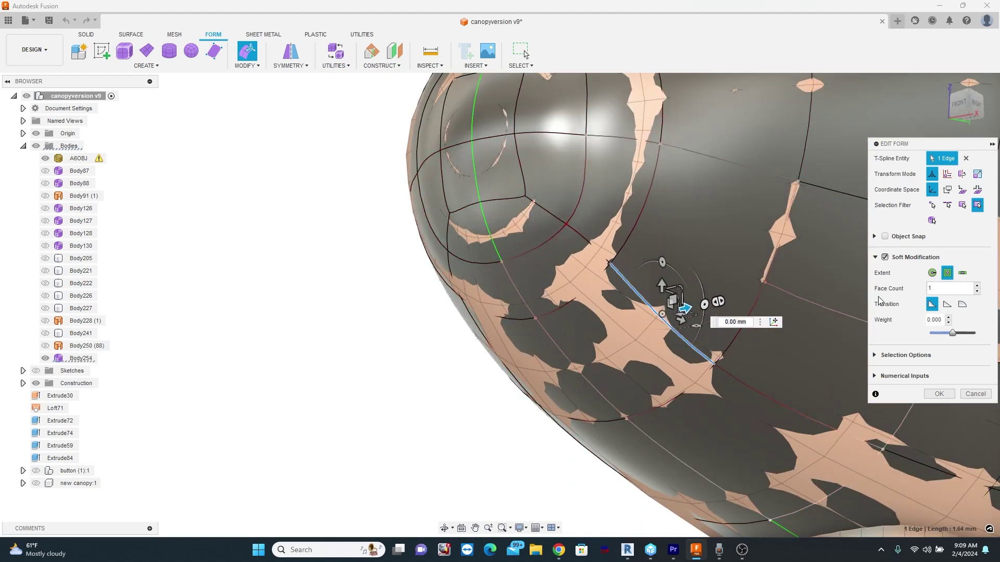
pyautogui.click(609, 265)
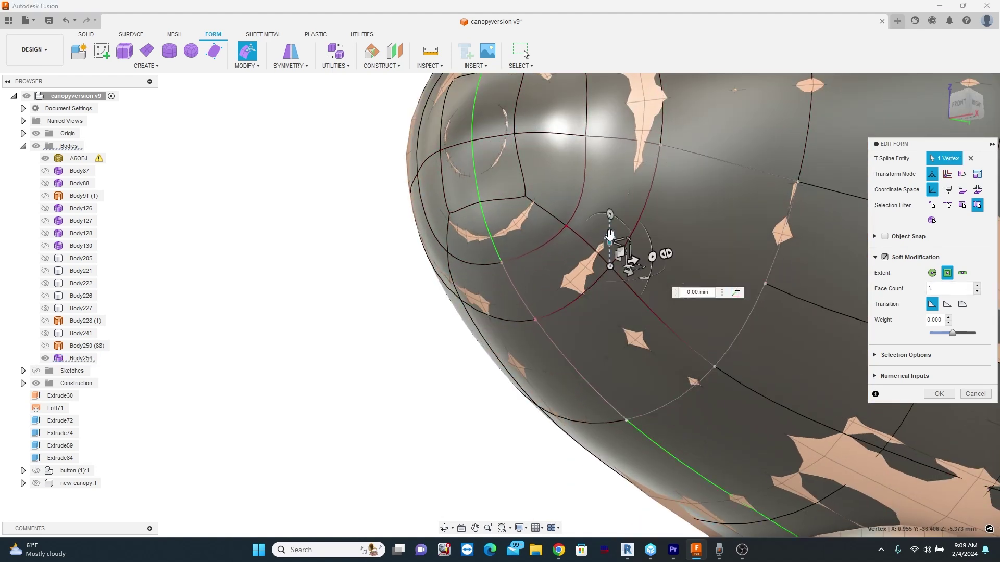
pyautogui.moveTo(609, 236); pyautogui.dragTo(610, 233)
# - Nudge another vertex farther back on the side of the nose form horizontally to fit the mesh
pyautogui.scroll(-3, 623, 270)
pyautogui.click(789, 410)
pyautogui.moveTo(738, 353); pyautogui.dragTo(670, 347, button='middle')
pyautogui.click(764, 257)
pyautogui.moveTo(785, 253); pyautogui.dragTo(788, 252)
pyautogui.scroll(-2, 786, 256)
pyautogui.scroll(3, 801, 412)
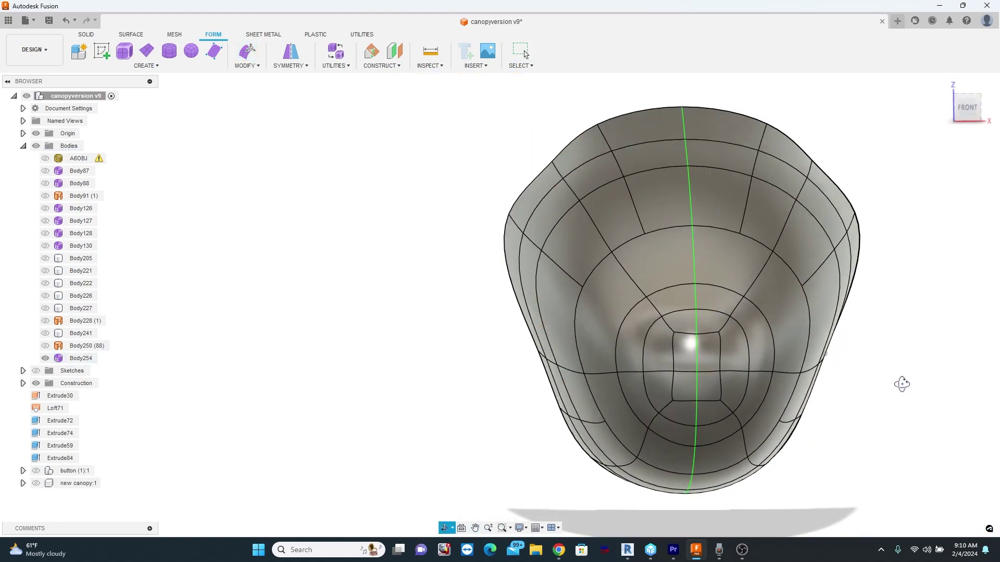
# - Show the A6OBJ mesh and extend the nose form's three rear side edges about 1.256 mm backward with Edit Form
pyautogui.keyDown('shift'); pyautogui.moveTo(902, 384); pyautogui.dragTo(843, 385, button='middle'); pyautogui.keyUp('shift')
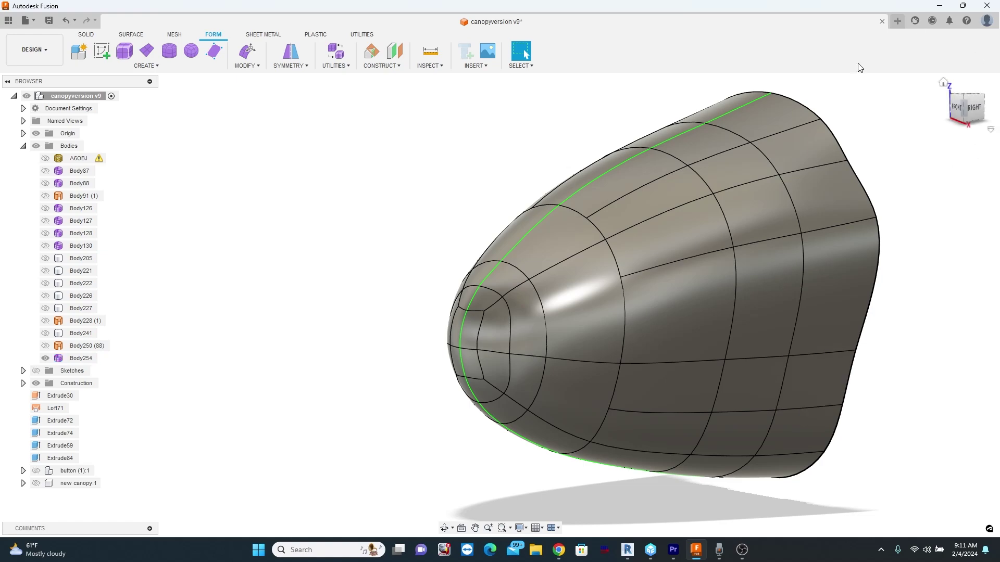
pyautogui.click(45, 158)
pyautogui.scroll(-3, 368, 169)
pyautogui.scroll(3, 709, 167)
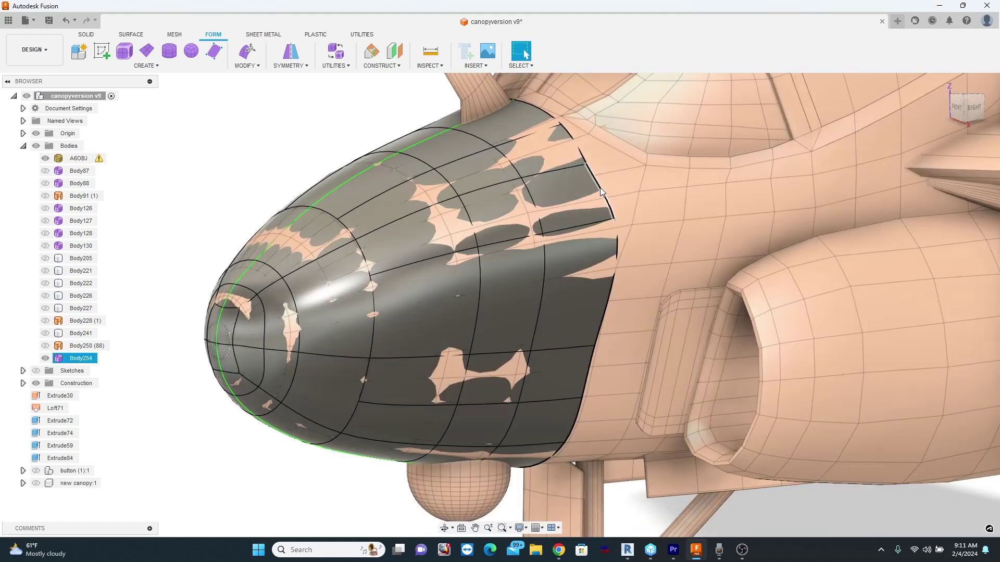
pyautogui.doubleClick(600, 189)
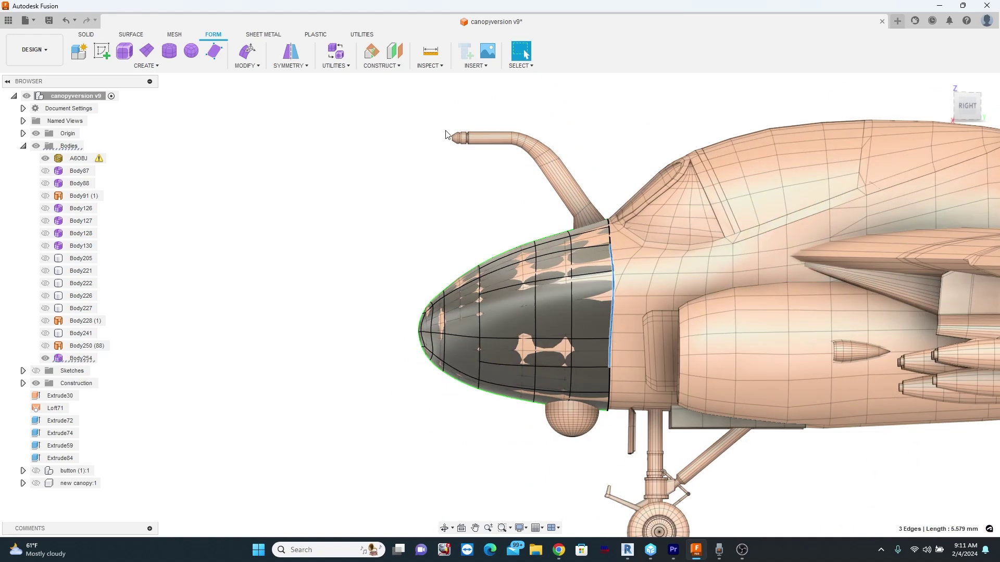
pyautogui.moveTo(625, 308); pyautogui.dragTo(463, 288, button='middle')
pyautogui.scroll(2, 463, 288)
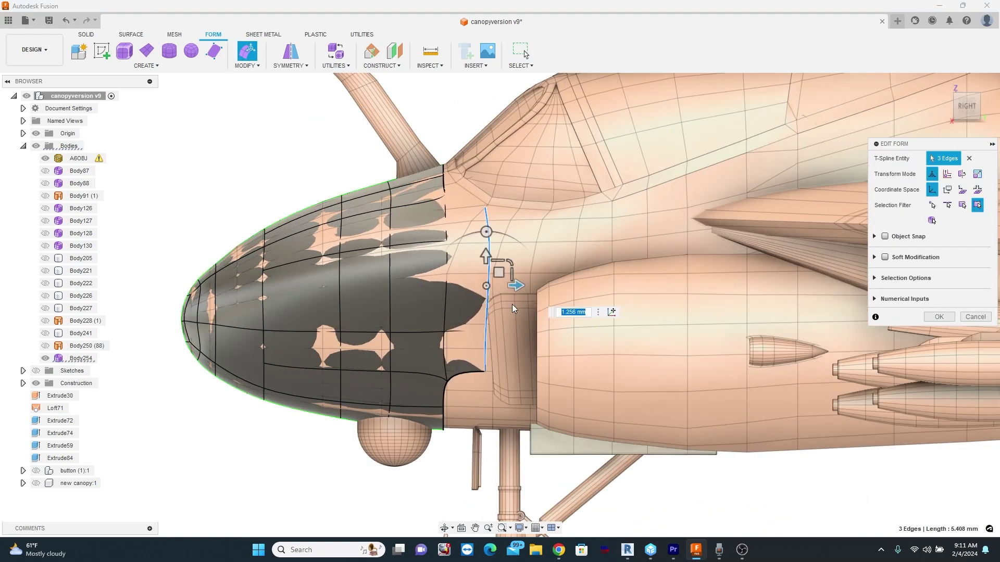
# - Extend the three side edges farther back toward the intake and shift them sideways to follow the fuselage mesh
pyautogui.moveTo(524, 295); pyautogui.dragTo(579, 296)
pyautogui.scroll(-2, 579, 296)
pyautogui.keyDown('shift'); pyautogui.moveTo(586, 302); pyautogui.dragTo(728, 333, button='middle'); pyautogui.keyUp('shift')
pyautogui.scroll(3, 573, 235)
pyautogui.moveTo(531, 205); pyautogui.dragTo(552, 215)
pyautogui.click(960, 111)
pyautogui.moveTo(508, 296); pyautogui.dragTo(468, 298)
# - Extend the three side edges rearward past the intake opening and adjust their position against the fuselage mesh
pyautogui.click(987, 106)
pyautogui.scroll(3, 672, 306)
pyautogui.moveTo(666, 306); pyautogui.dragTo(773, 307)
pyautogui.keyDown('shift'); pyautogui.moveTo(573, 257); pyautogui.dragTo(651, 291, button='middle'); pyautogui.keyUp('shift')
pyautogui.moveTo(542, 241); pyautogui.dragTo(552, 244)
pyautogui.keyDown('shift'); pyautogui.moveTo(651, 292); pyautogui.dragTo(578, 260, button='middle'); pyautogui.keyUp('shift')
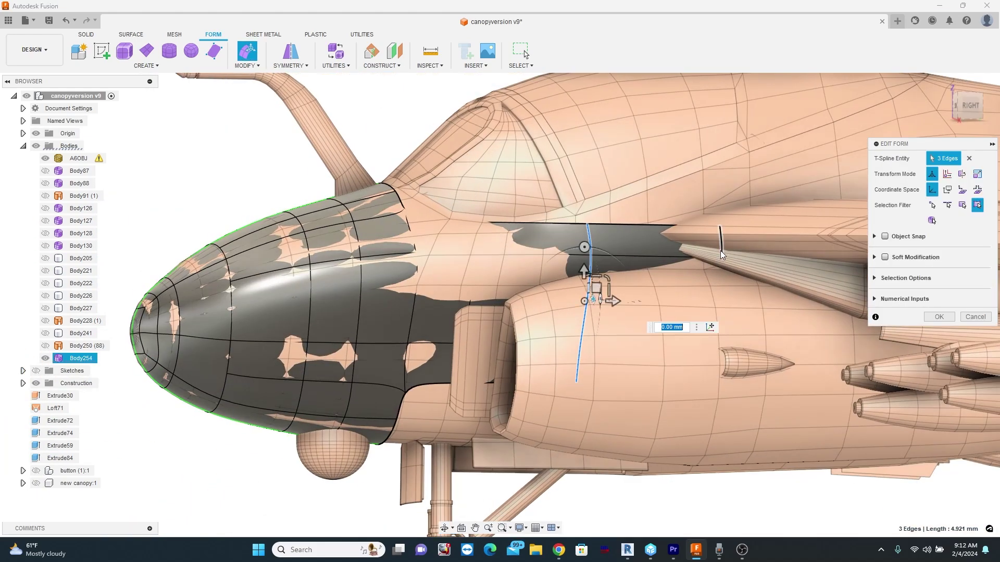
# - Raise the rear side edges of the nose form and fine-tune their position against the fuselage mesh behind the intake opening
pyautogui.doubleClick(720, 252)
pyautogui.moveTo(714, 276); pyautogui.dragTo(712, 217)
pyautogui.scroll(-2, 638, 271)
pyautogui.moveTo(601, 265); pyautogui.dragTo(601, 267)
# - Nudge two vertices on the form's rear side section sideways so the surface fits the mesh above the intake
pyautogui.keyDown('shift'); pyautogui.moveTo(547, 260); pyautogui.dragTo(585, 272, button='middle'); pyautogui.keyUp('shift')
pyautogui.scroll(4, 518, 269)
pyautogui.click(503, 236)
pyautogui.moveTo(522, 241); pyautogui.dragTo(528, 242)
pyautogui.scroll(-2, 520, 229)
pyautogui.moveTo(625, 245); pyautogui.dragTo(521, 299, button='middle')
pyautogui.click(596, 306)
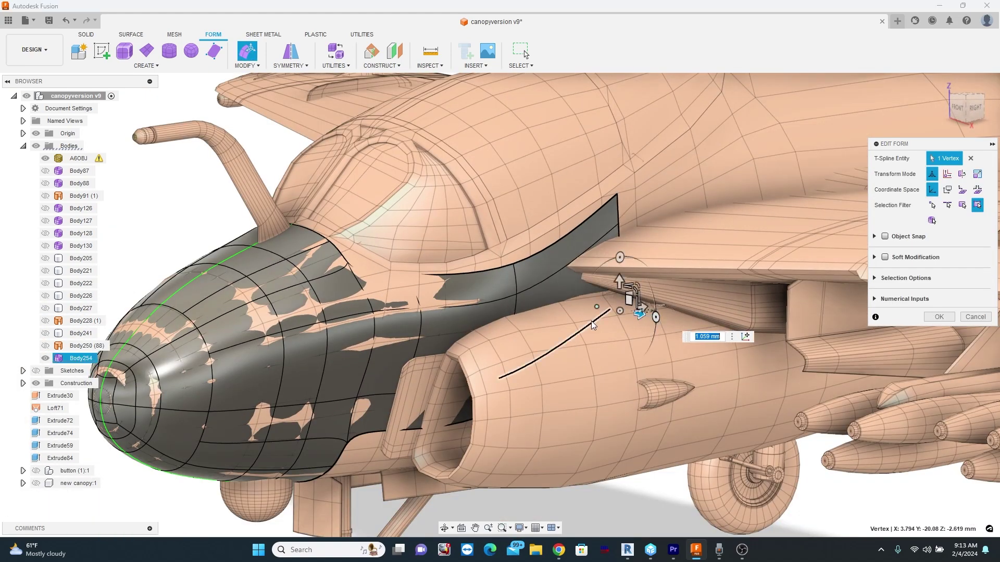
pyautogui.moveTo(618, 310); pyautogui.dragTo(627, 312)
# - Select the side edge loop near the wing root and raise it to follow the fuselage mesh
pyautogui.scroll(-2, 626, 311)
pyautogui.keyDown('shift'); pyautogui.moveTo(626, 308); pyautogui.dragTo(562, 328, button='middle'); pyautogui.keyUp('shift')
pyautogui.doubleClick(556, 335)
pyautogui.moveTo(720, 316); pyautogui.dragTo(720, 316)
pyautogui.moveTo(690, 319); pyautogui.dragTo(688, 267)
# - Reposition a vertex and an edge on the rear side section, viewed from behind, to match the mesh above the wing
pyautogui.keyDown('shift'); pyautogui.moveTo(672, 291); pyautogui.dragTo(437, 333, button='middle'); pyautogui.keyUp('shift')
pyautogui.scroll(4, 420, 390)
pyautogui.keyDown('shift'); pyautogui.moveTo(432, 390); pyautogui.dragTo(583, 412, button='middle'); pyautogui.keyUp('shift')
pyautogui.moveTo(595, 420); pyautogui.dragTo(597, 409)
pyautogui.click(643, 258)
pyautogui.moveTo(588, 257); pyautogui.dragTo(739, 261)
pyautogui.click(565, 307)
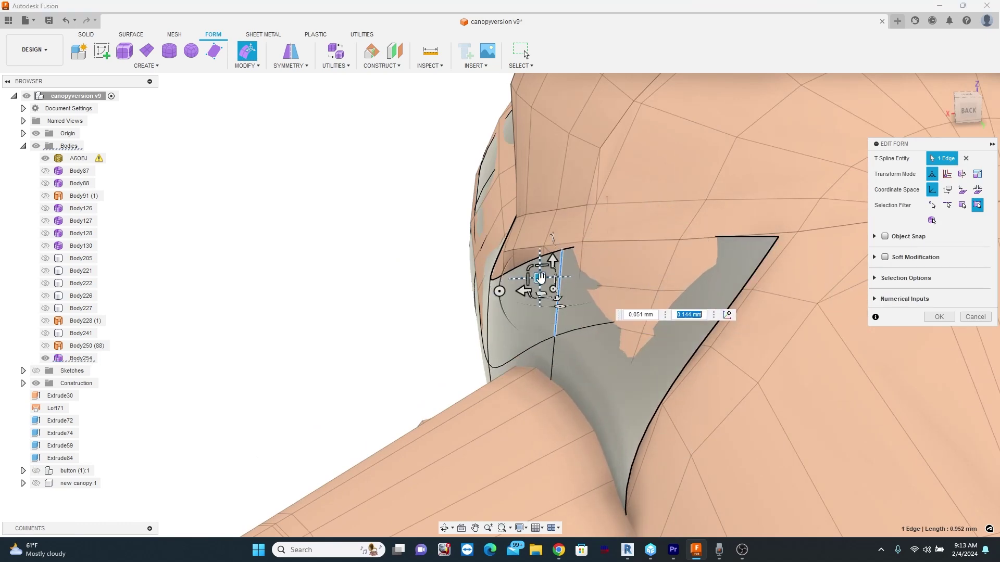
pyautogui.moveTo(543, 292); pyautogui.dragTo(544, 291)
# - Extend the form's rear side edges farther back along the fuselage mesh above the wing
pyautogui.scroll(-4, 599, 333)
pyautogui.doubleClick(600, 364)
pyautogui.keyDown('shift'); pyautogui.moveTo(595, 357); pyautogui.dragTo(687, 343, button='middle'); pyautogui.keyUp('shift')
pyautogui.scroll(3, 552, 333)
pyautogui.keyDown('alt'); pyautogui.moveTo(589, 339); pyautogui.dragTo(739, 354); pyautogui.keyUp('alt')
# - Move the upper part of the side form onto the mesh and bridge its open boundary edges behind the canopy
pyautogui.keyDown('shift'); pyautogui.moveTo(739, 355); pyautogui.dragTo(636, 253, button='middle'); pyautogui.keyUp('shift')
pyautogui.scroll(-4, 636, 253)
pyautogui.scroll(5, 635, 253)
pyautogui.moveTo(389, 274); pyautogui.dragTo(346, 223)
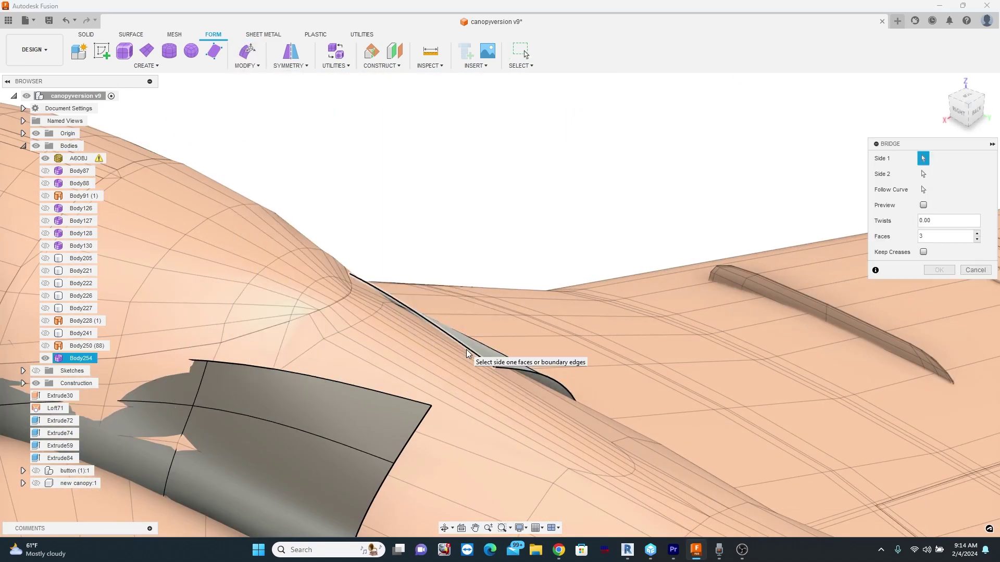
pyautogui.click(471, 354)
pyautogui.click(939, 301)
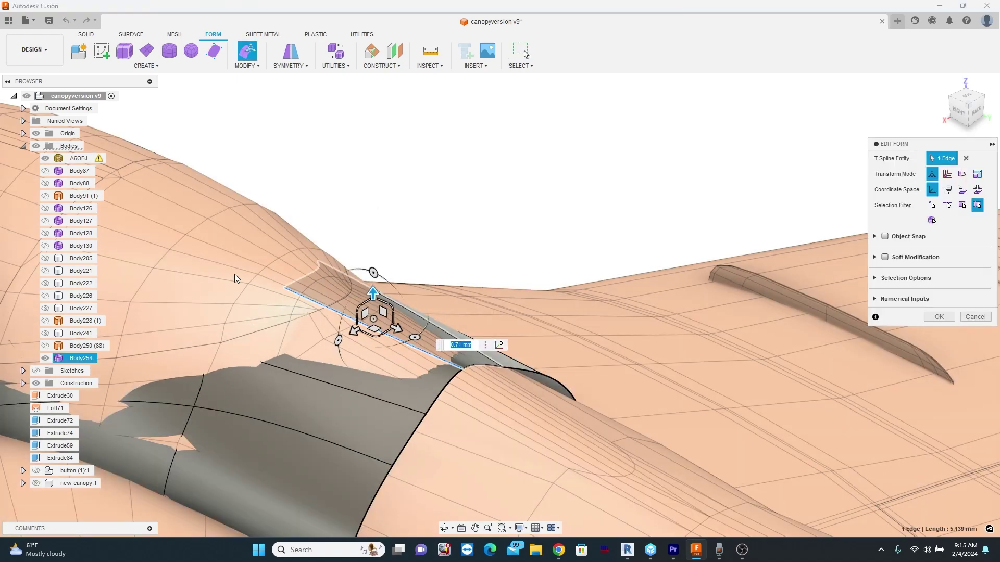
# - Shape the upper edge behind the canopy and extend the eight rear edges backward along the fuselage spine
pyautogui.moveTo(373, 317); pyautogui.dragTo(281, 225)
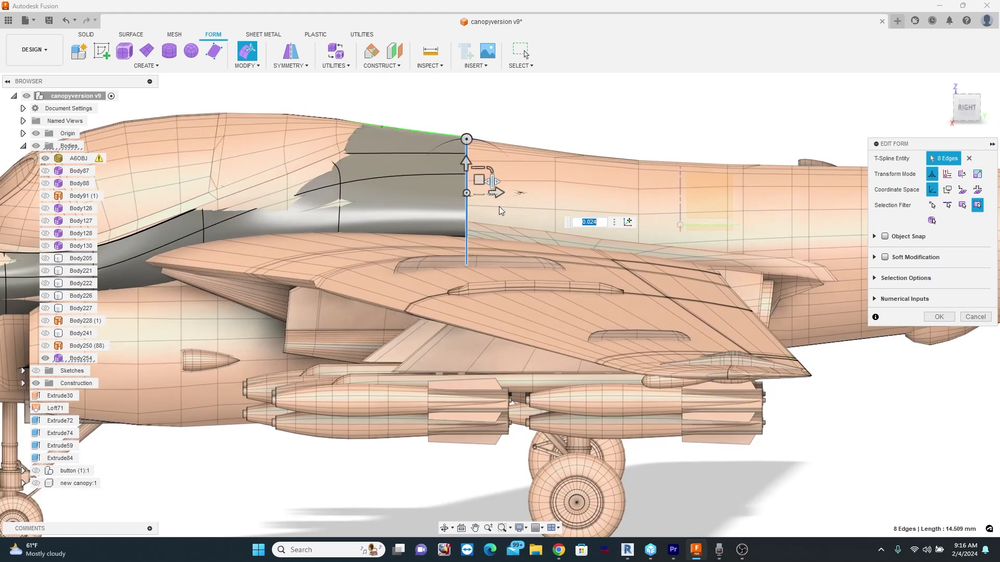
pyautogui.moveTo(487, 186); pyautogui.dragTo(785, 205)
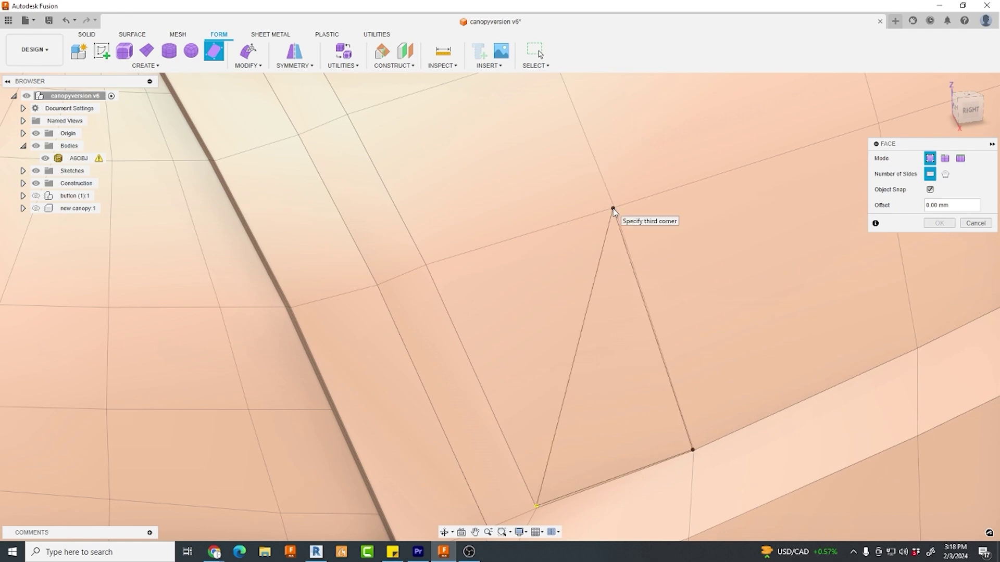
# - Complete a four-sided face on the canopy mesh vertices behind the windshield frame and chain Edge-mode faces up from it
pyautogui.click(613, 209)
pyautogui.click(426, 266)
pyautogui.click(944, 158)
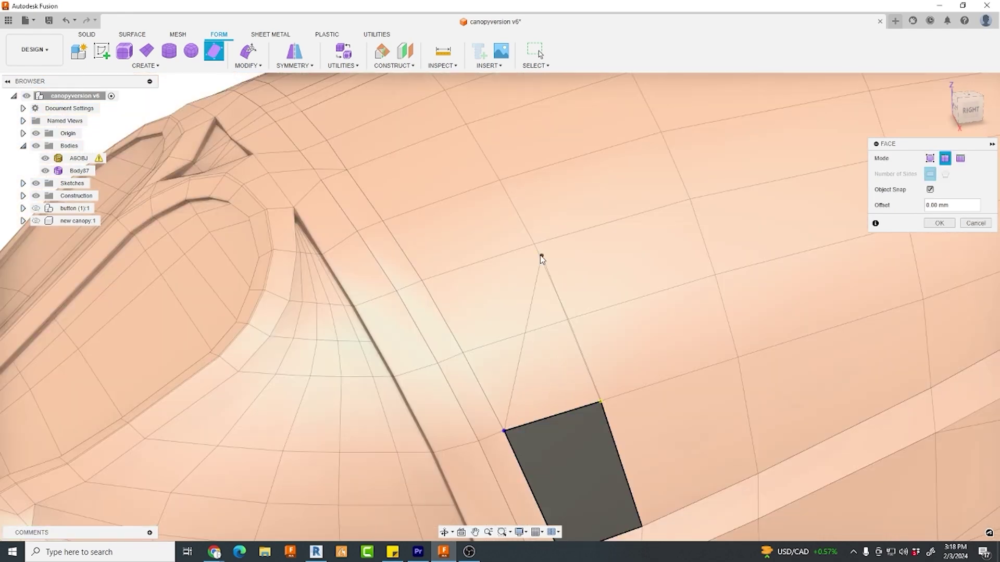
pyautogui.click(541, 257)
pyautogui.scroll(3, 541, 257)
pyautogui.click(506, 255)
pyautogui.scroll(-3, 490, 206)
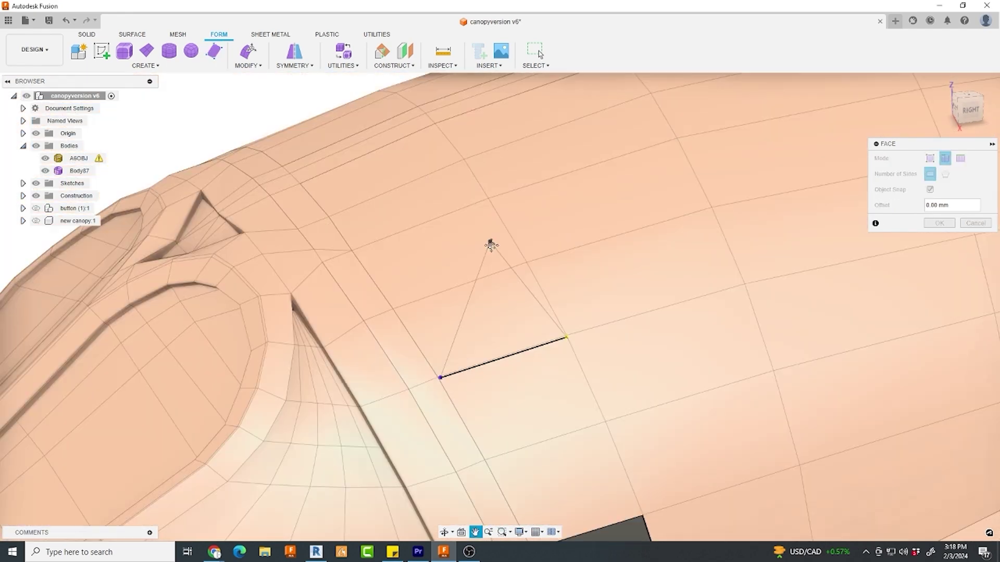
pyautogui.scroll(3, 475, 408)
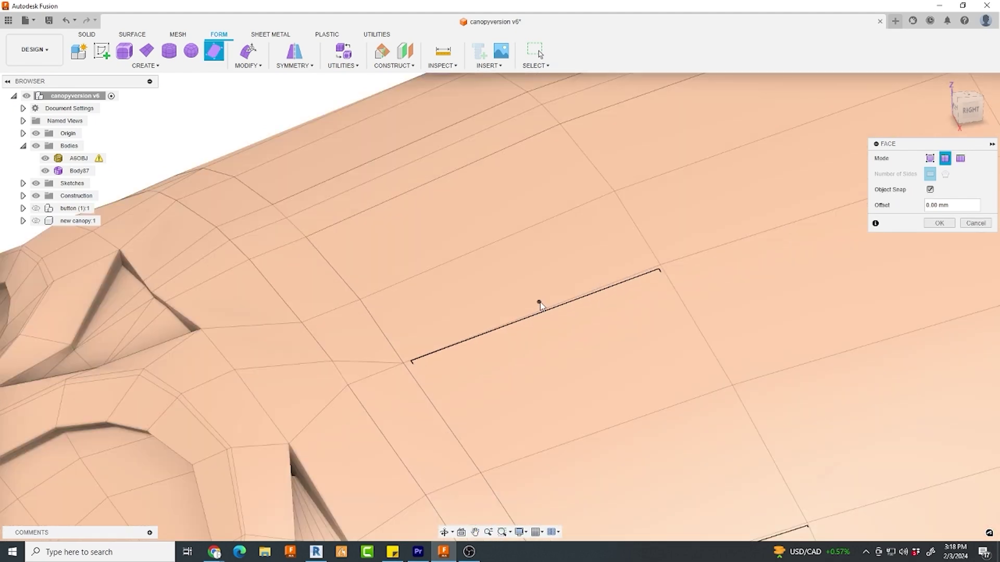
pyautogui.click(943, 222)
# - Pull the eight vertices of the canopy face strip onto the mesh surface
pyautogui.scroll(-6, 430, 173)
pyautogui.doubleClick(523, 397)
pyautogui.press('p')
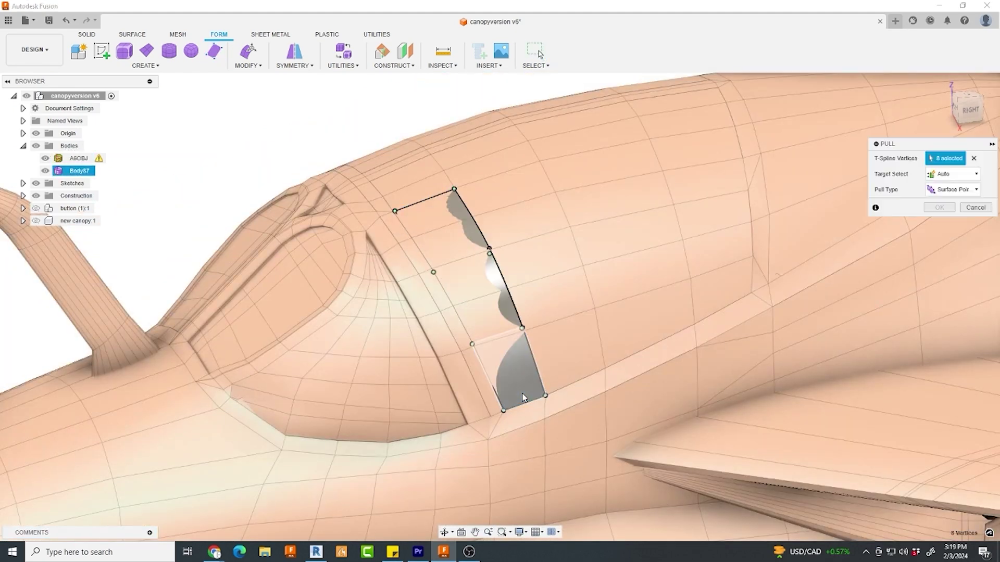
pyautogui.click(940, 208)
# - Add another Edge-mode face with Object Snap above the canopy strip, placing its corners on mesh vertices near the centreline
pyautogui.keyDown('shift'); pyautogui.moveTo(338, 182); pyautogui.dragTo(413, 224, button='middle'); pyautogui.keyUp('shift')
pyautogui.scroll(4, 422, 216)
pyautogui.click(214, 51)
pyautogui.click(945, 158)
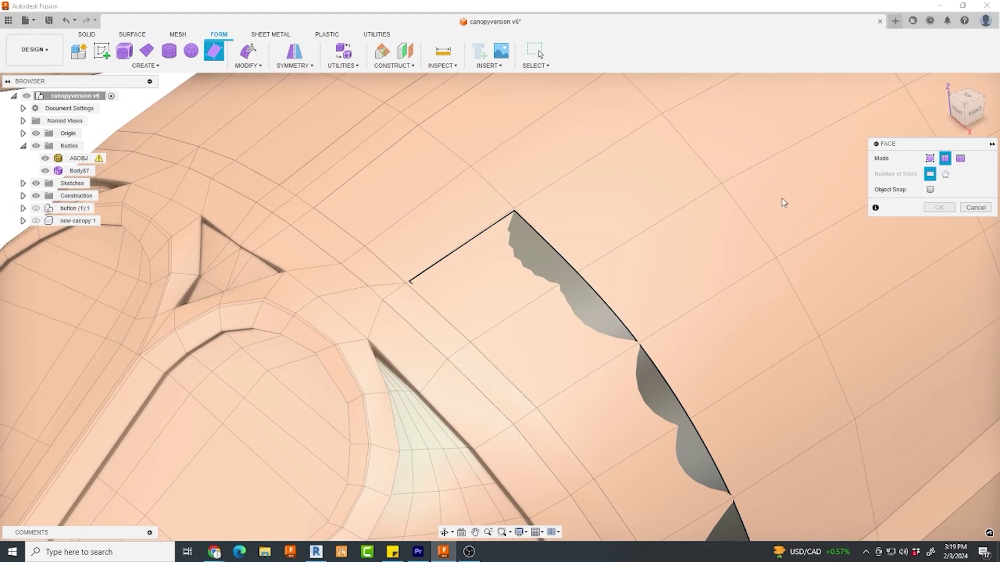
pyautogui.click(468, 241)
pyautogui.click(929, 189)
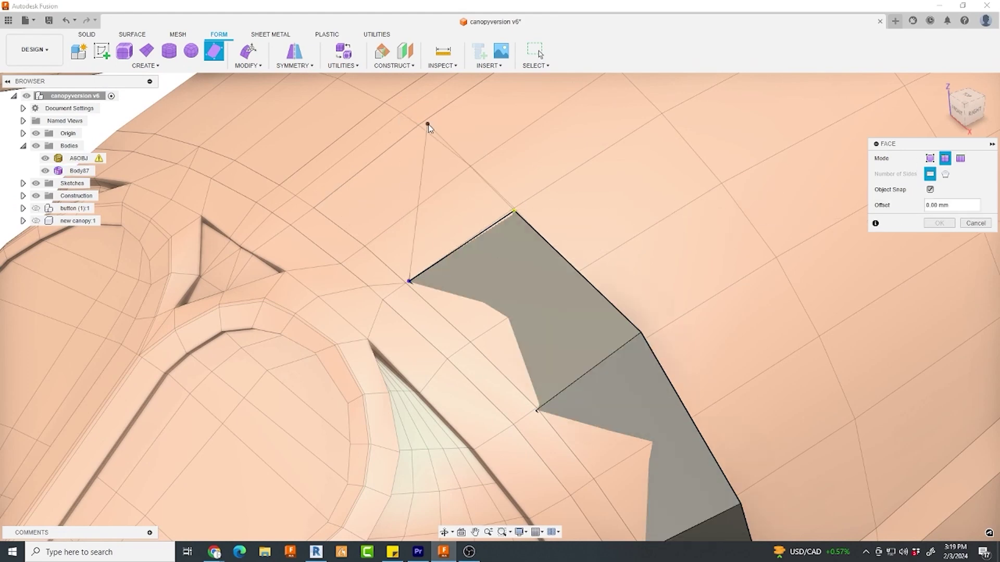
pyautogui.click(420, 131)
pyautogui.click(315, 209)
pyautogui.click(939, 223)
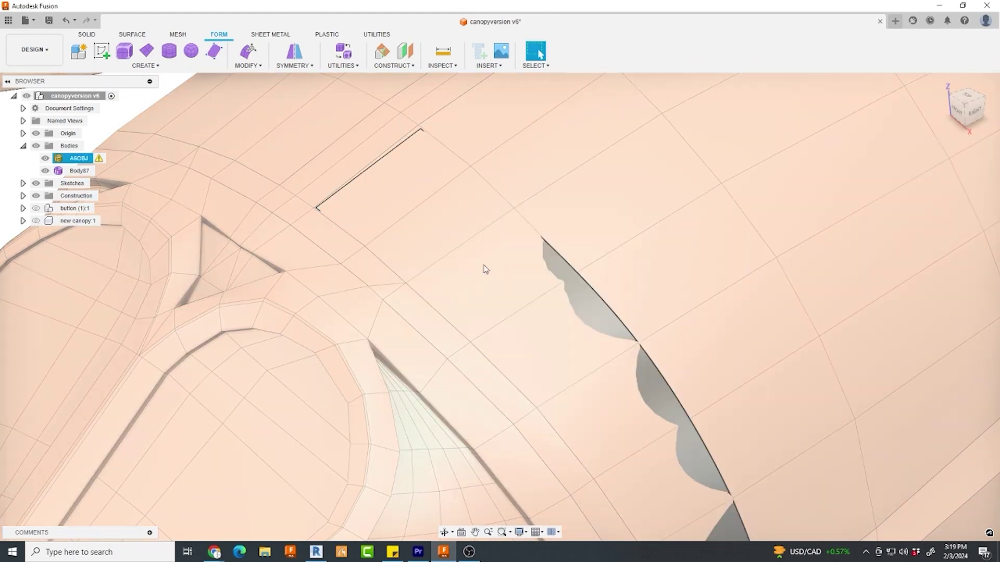
# - Pull the ten vertices of the extended canopy strip onto the mesh surface
pyautogui.scroll(-3, 484, 273)
pyautogui.doubleClick(538, 295)
pyautogui.press('p')
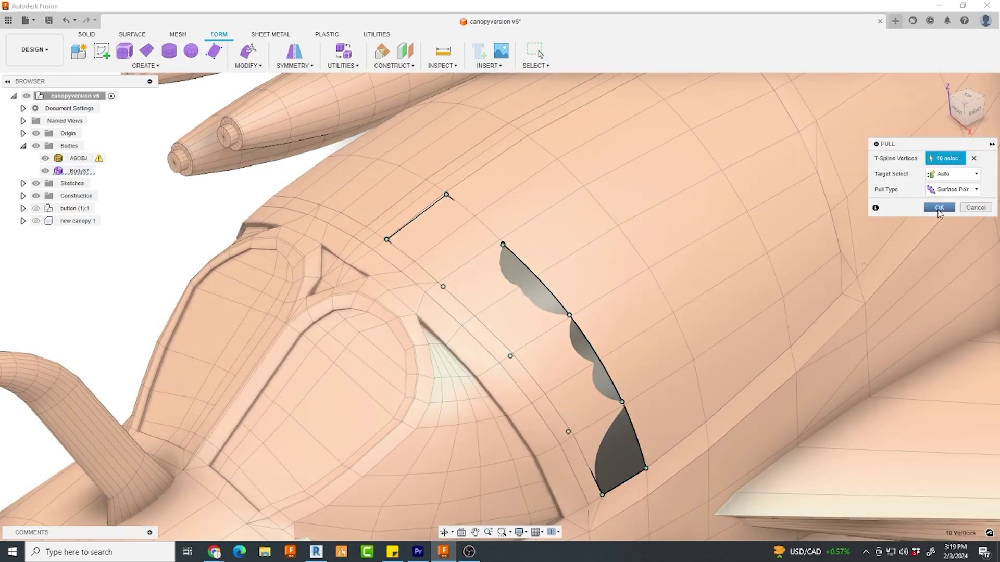
pyautogui.click(940, 209)
# - Mirror-duplicate the canopy strip body across the aircraft's centre plane
pyautogui.click(301, 64)
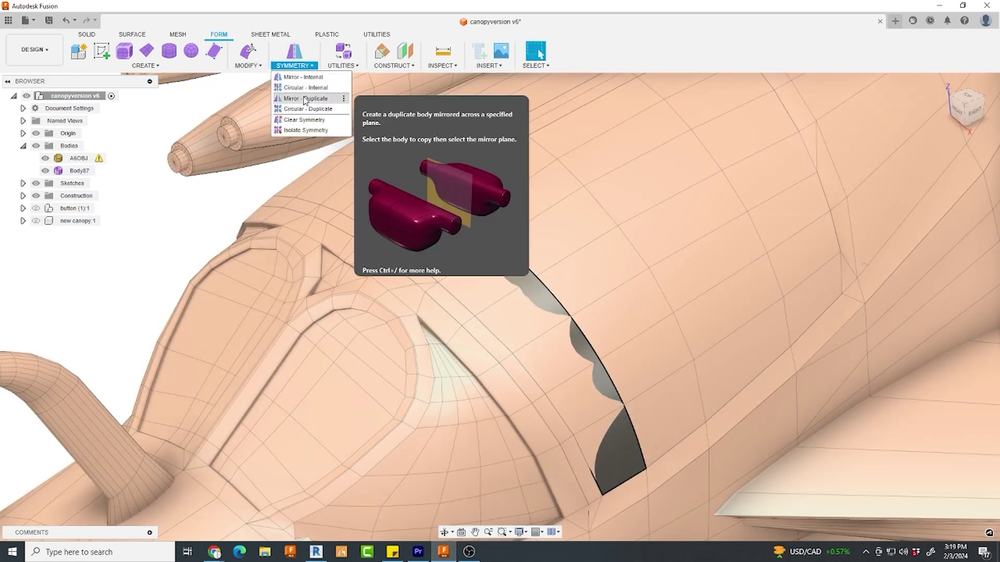
pyautogui.click(305, 99)
pyautogui.click(448, 260)
pyautogui.scroll(-5, 443, 360)
pyautogui.click(940, 222)
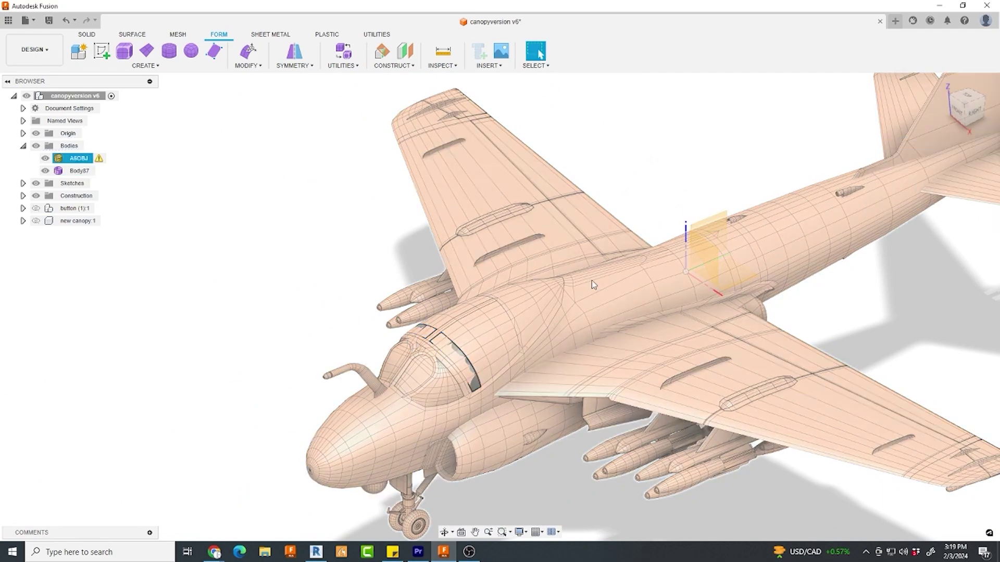
# - Bridge the facing top edges of the two canopy strips across the centreline
pyautogui.scroll(5, 592, 281)
pyautogui.click(247, 65)
pyautogui.click(258, 130)
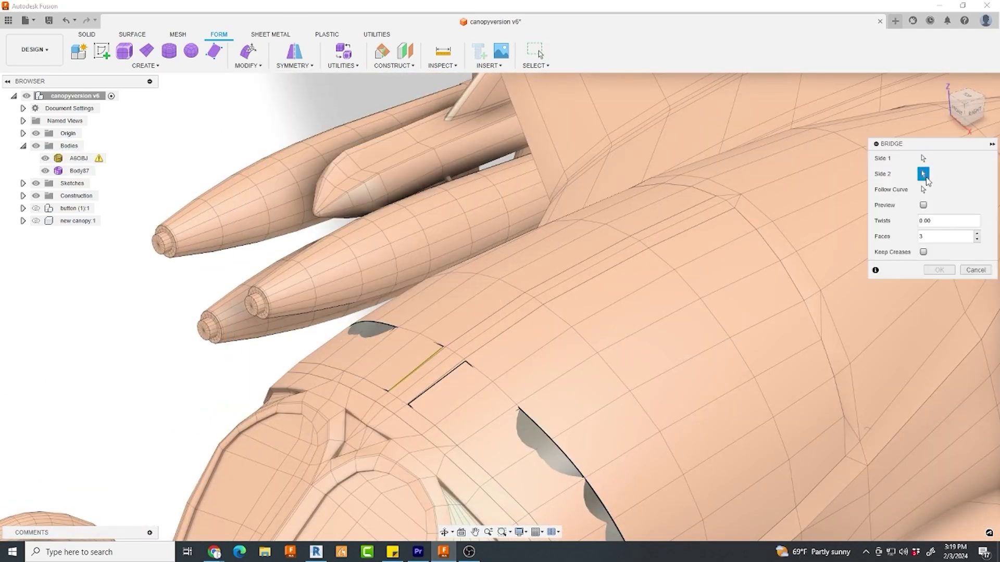
pyautogui.click(440, 381)
pyautogui.click(943, 301)
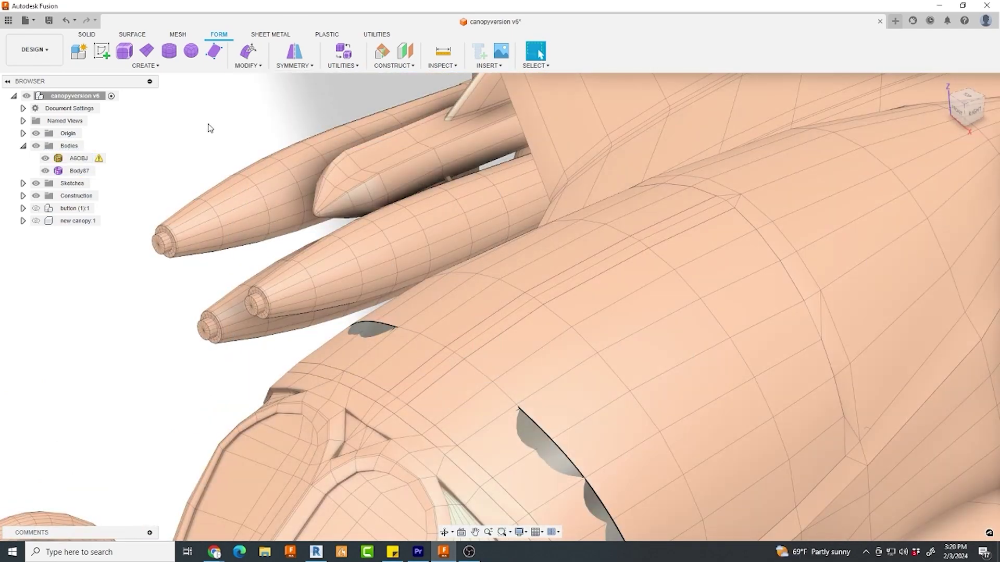
# - Pull the vertices of the joined canopy strip onto the mesh surface
pyautogui.doubleClick(530, 433)
pyautogui.click(248, 66)
pyautogui.click(255, 256)
pyautogui.click(945, 208)
# - Select the strip's ten rear edges and extend them backward with Edit Form, tilting the loop to follow the canopy mesh
pyautogui.scroll(-4, 521, 307)
pyautogui.keyDown('shift'); pyautogui.moveTo(520, 307); pyautogui.dragTo(500, 225, button='middle'); pyautogui.keyUp('shift')
pyautogui.scroll(2, 527, 357)
pyautogui.doubleClick(525, 359)
pyautogui.scroll(-1, 523, 360)
pyautogui.click(971, 108)
pyautogui.scroll(4, 520, 350)
pyautogui.click(248, 52)
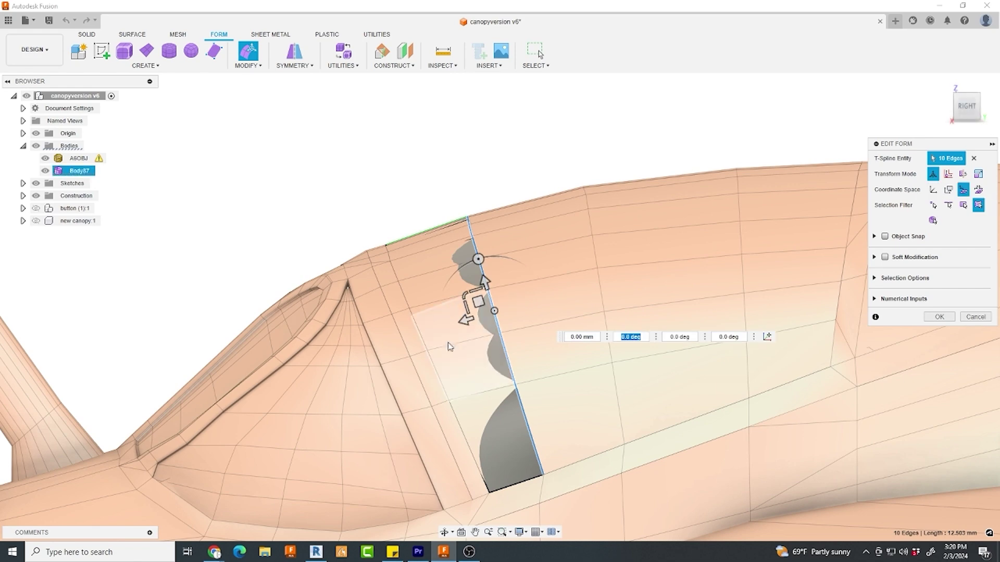
pyautogui.moveTo(495, 311); pyautogui.dragTo(595, 270)
pyautogui.moveTo(596, 228); pyautogui.dragTo(606, 226)
# - Extend the ten rear edges about 1.93 mm farther back along the canopy
pyautogui.scroll(-2, 597, 268)
pyautogui.moveTo(596, 269); pyautogui.dragTo(426, 304, button='middle')
pyautogui.keyDown('alt'); pyautogui.moveTo(426, 303); pyautogui.dragTo(532, 289); pyautogui.keyUp('alt')
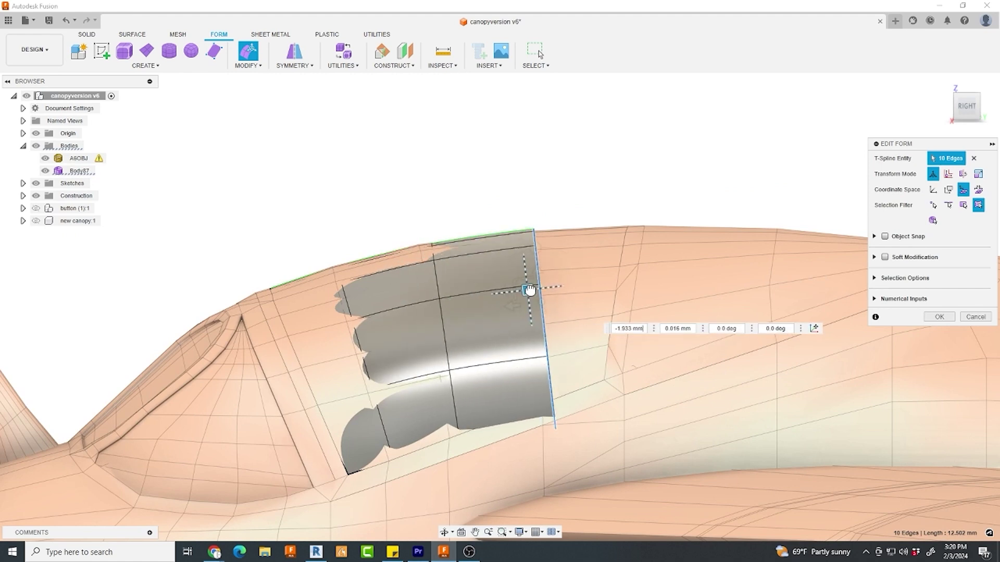
# - Flatten the rear edge loop to vertical in World Space and extend it in three further sections toward the canopy fairing's end
pyautogui.click(537, 269)
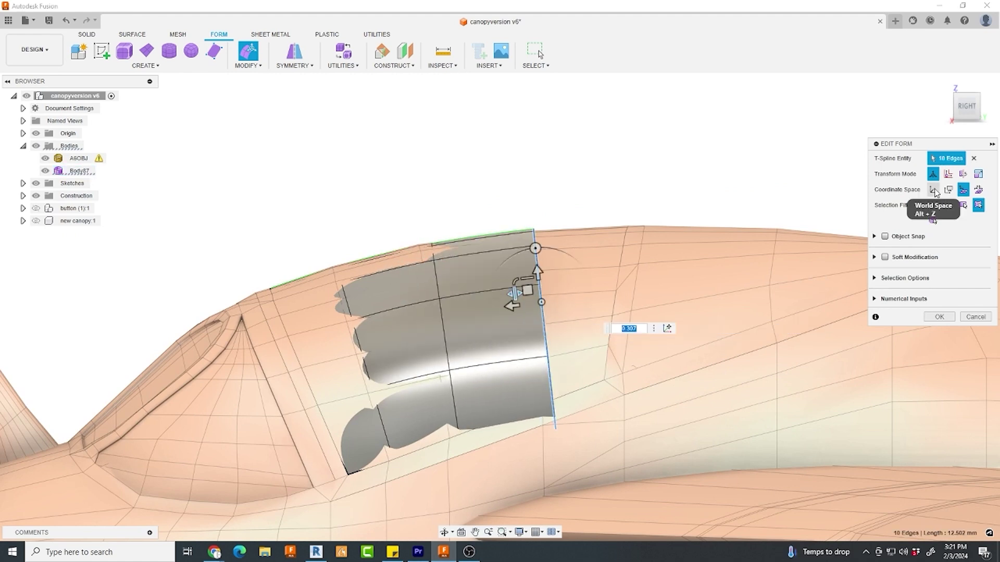
pyautogui.moveTo(510, 277); pyautogui.dragTo(334, 299, button='middle')
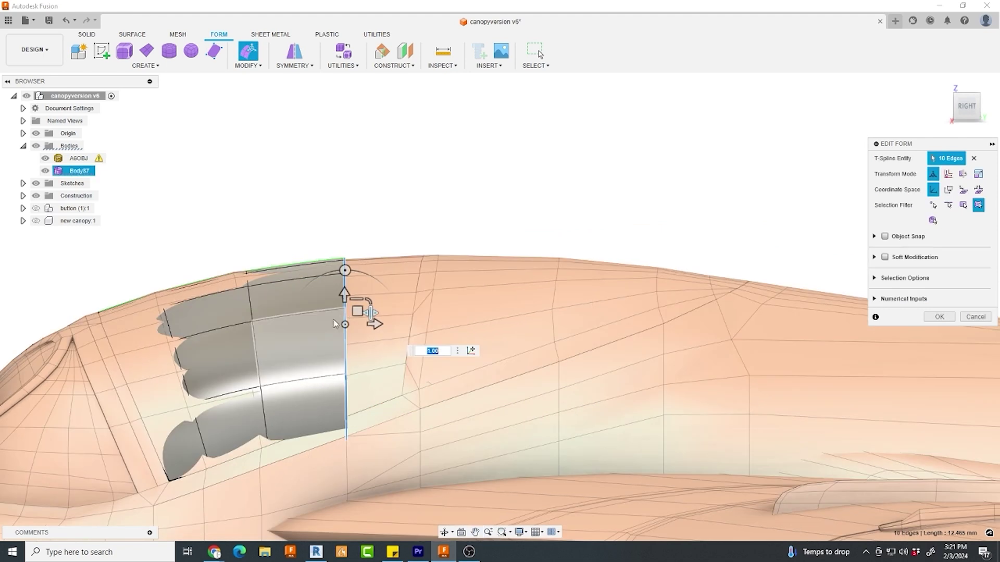
pyautogui.moveTo(354, 307); pyautogui.dragTo(792, 338)
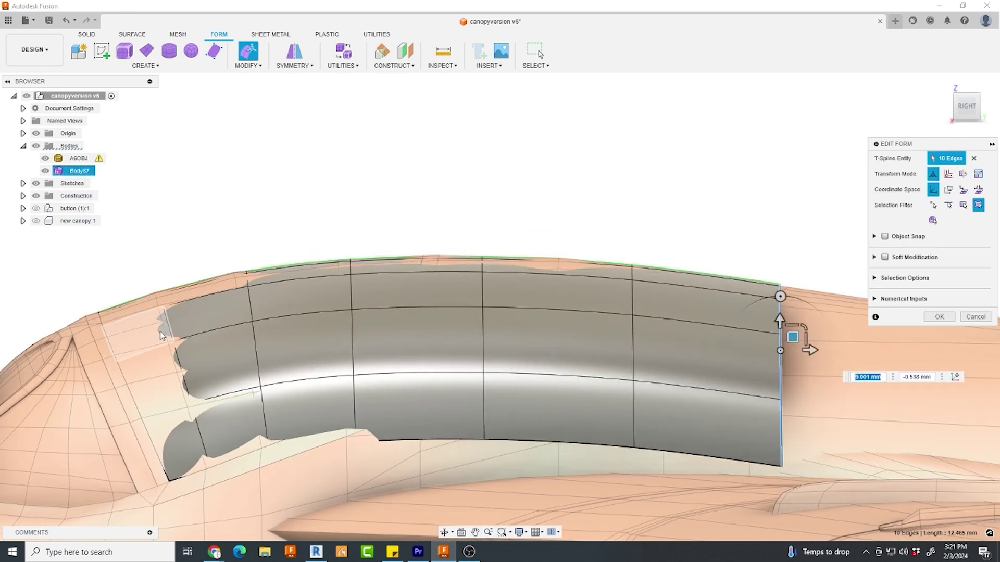
# - Shift the front edge loop by about 0.011 mm and slightly raise a loop midway along the canopy form
pyautogui.doubleClick(128, 380)
pyautogui.moveTo(135, 364); pyautogui.dragTo(134, 364)
pyautogui.scroll(-3, 201, 338)
pyautogui.scroll(3, 352, 318)
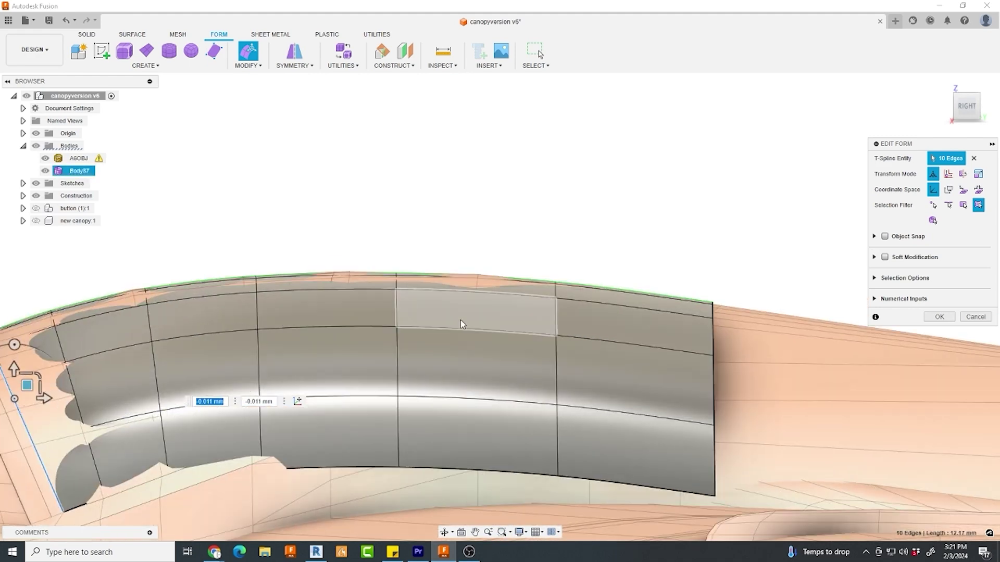
pyautogui.doubleClick(397, 312)
pyautogui.moveTo(396, 317); pyautogui.dragTo(396, 313)
# - Narrow the two rearmost edge loops in top view, scaling their widths to about 0.44 and 0.69
pyautogui.scroll(-2, 654, 274)
pyautogui.click(967, 86)
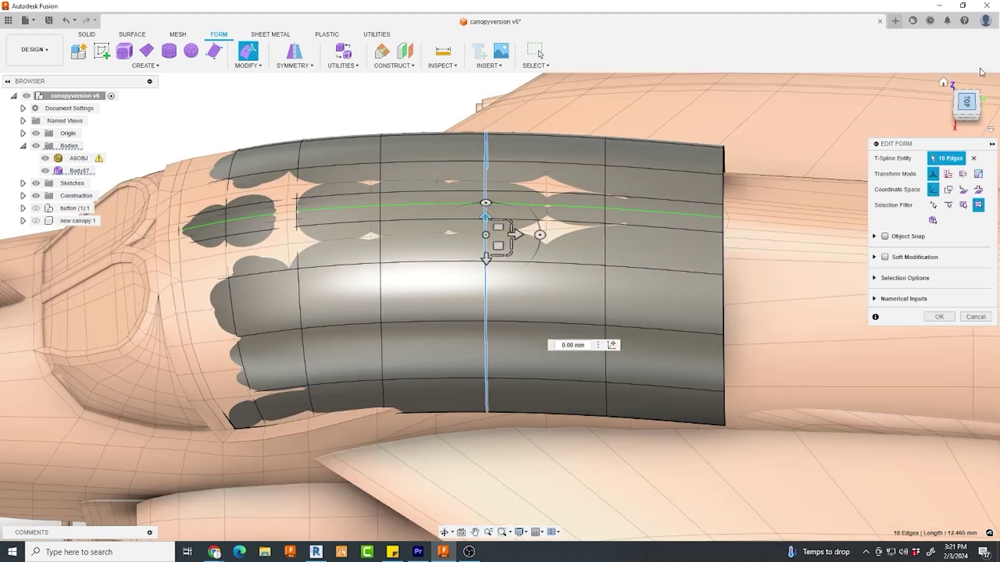
pyautogui.scroll(-2, 672, 200)
pyautogui.moveTo(679, 301); pyautogui.dragTo(676, 278)
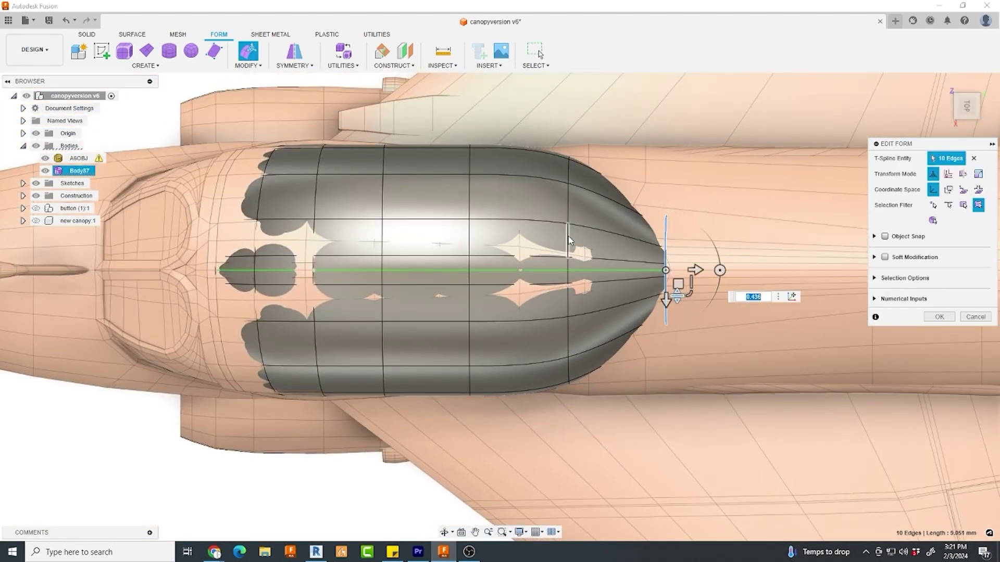
pyautogui.moveTo(579, 296); pyautogui.dragTo(580, 289)
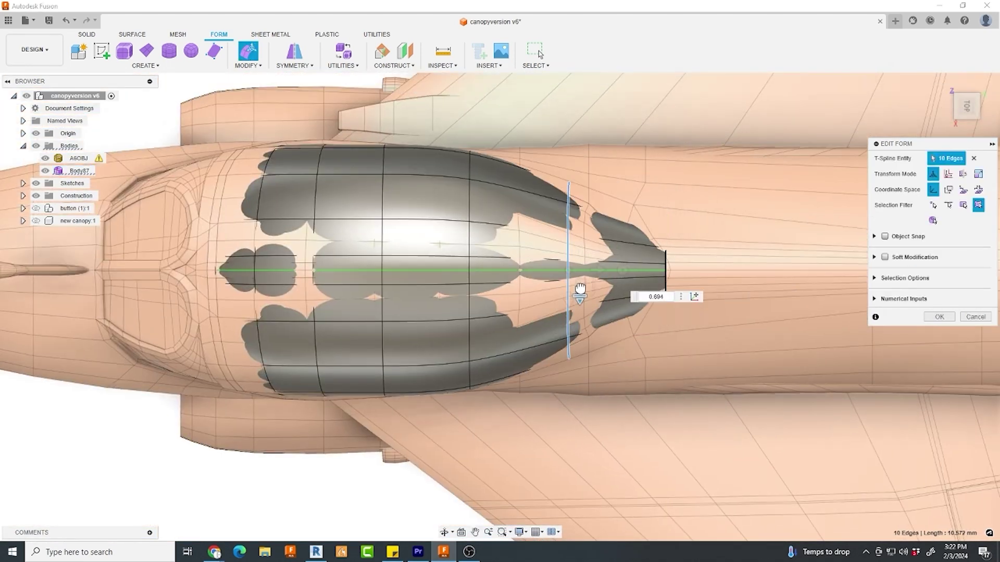
# - Narrow the next two edge loops forward to fit the canopy mesh's width and finish the form edit
pyautogui.doubleClick(469, 205)
pyautogui.moveTo(480, 295); pyautogui.dragTo(479, 288)
pyautogui.scroll(3, 391, 313)
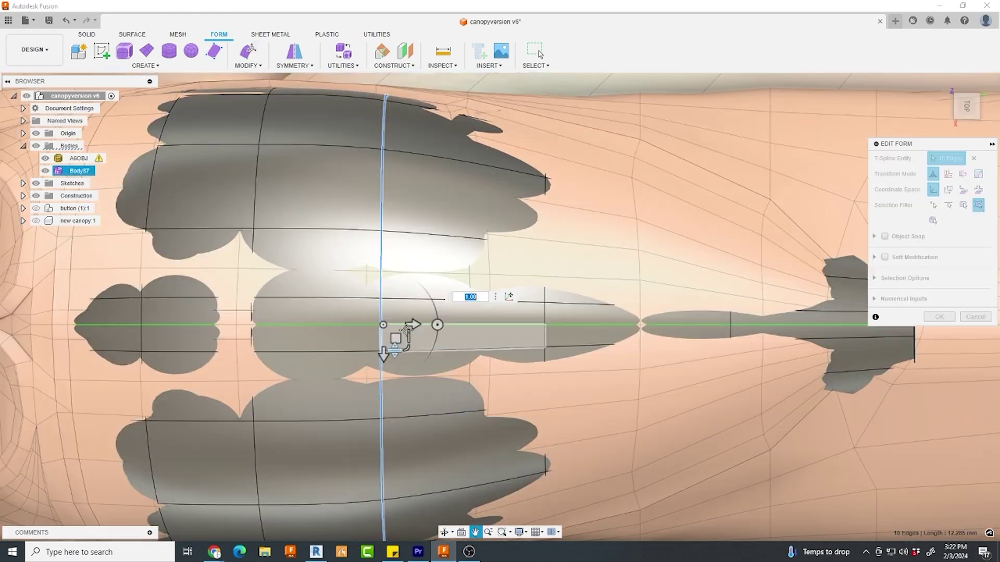
pyautogui.moveTo(411, 371)
pyautogui.mouseDown()
pyautogui.moveTo(402, 372)
pyautogui.moveTo(411, 371)
pyautogui.mouseUp()
pyautogui.scroll(-4, 625, 328)
pyautogui.keyDown('shift'); pyautogui.moveTo(625, 328); pyautogui.dragTo(568, 218, button='middle'); pyautogui.keyUp('shift')
pyautogui.click(950, 317)
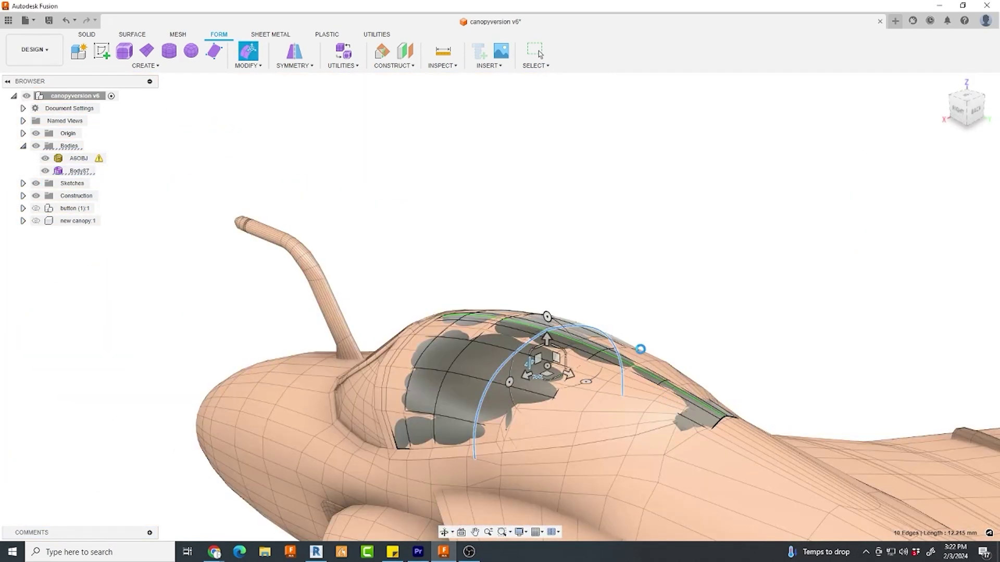
# - Pull the selected ten-edge loop midway along the canopy form onto the mesh surface
pyautogui.scroll(2, 512, 362)
pyautogui.click(343, 65)
pyautogui.click(248, 65)
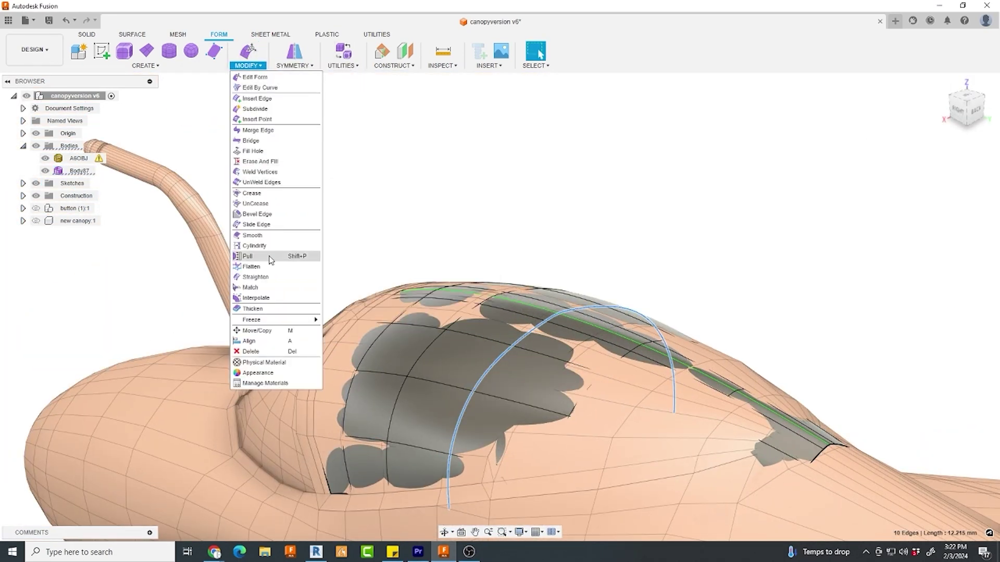
pyautogui.click(255, 252)
pyautogui.click(939, 207)
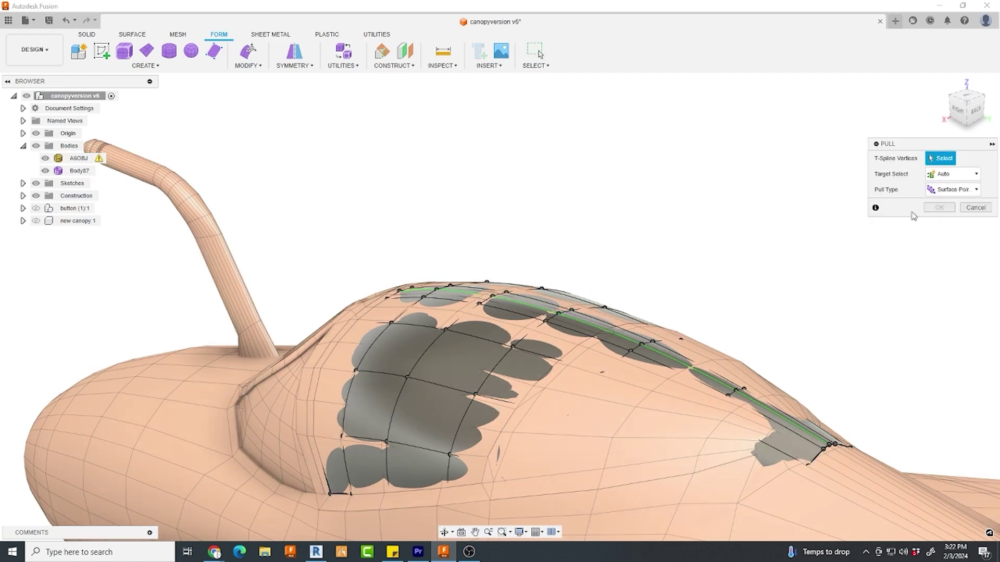
# - Pull the eleven vertices of the next loop rearward onto the canopy mesh surface
pyautogui.scroll(3, 625, 357)
pyautogui.doubleClick(623, 355)
pyautogui.rightClick(619, 355)
pyautogui.click(608, 335)
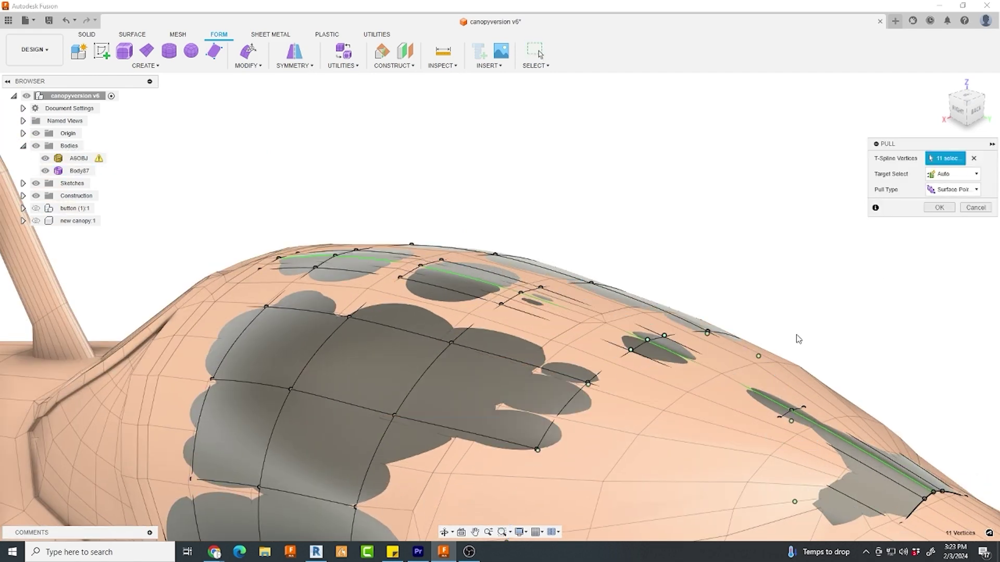
pyautogui.click(939, 207)
# - Pull the eleven vertices of the loop just ahead of the form's rear end onto the mesh surface
pyautogui.moveTo(787, 433); pyautogui.dragTo(719, 348, button='middle')
pyautogui.scroll(1, 718, 341)
pyautogui.doubleClick(718, 328)
pyautogui.rightClick(719, 341)
pyautogui.click(720, 331)
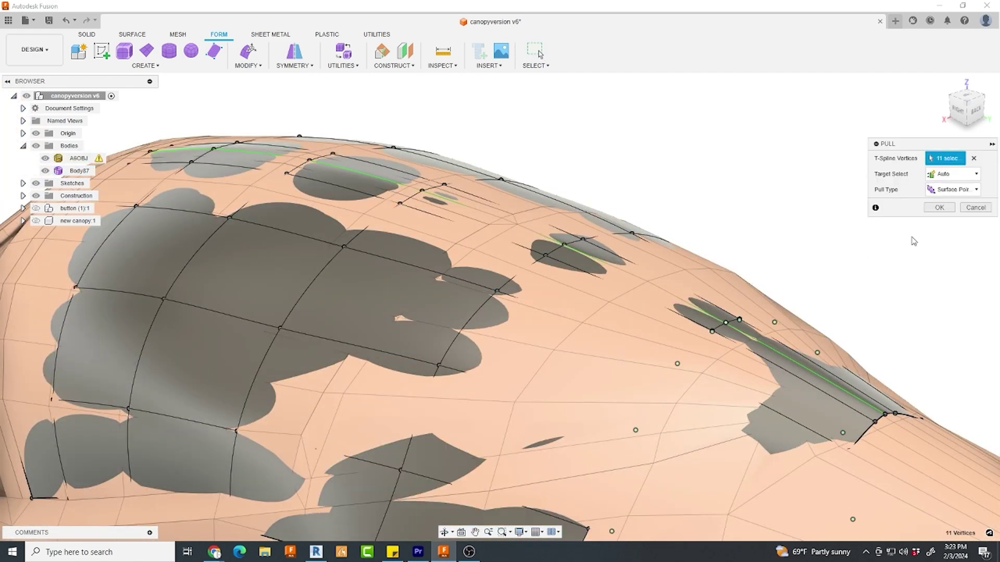
pyautogui.click(939, 211)
pyautogui.keyDown('shift'); pyautogui.moveTo(848, 430); pyautogui.dragTo(719, 424, button='middle'); pyautogui.keyUp('shift')
pyautogui.scroll(-6, 718, 424)
pyautogui.click(663, 443)
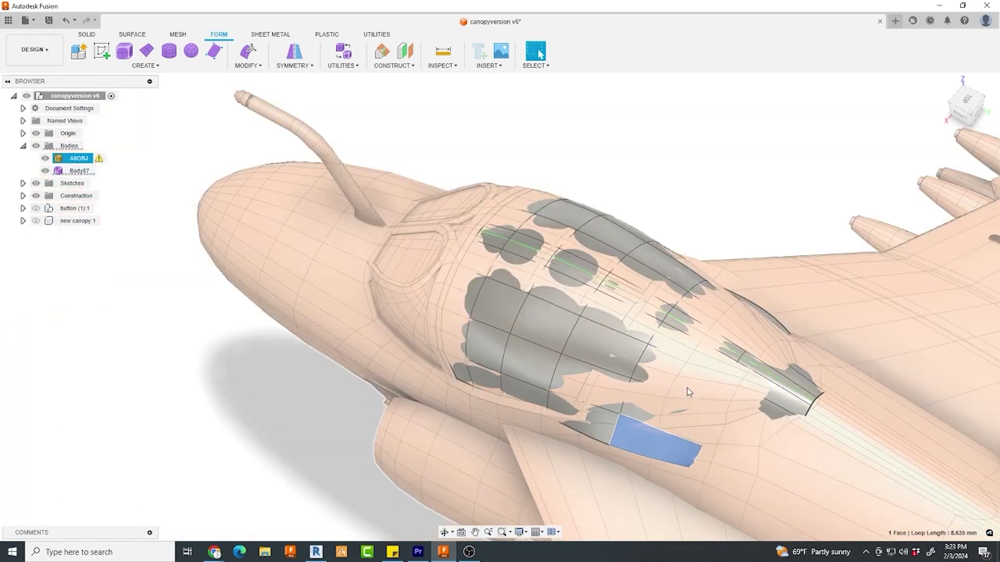
pyautogui.press('Escape')
pyautogui.keyDown('shift'); pyautogui.moveTo(674, 461); pyautogui.dragTo(696, 406, button='middle'); pyautogui.keyUp('shift')
pyautogui.click(967, 107)
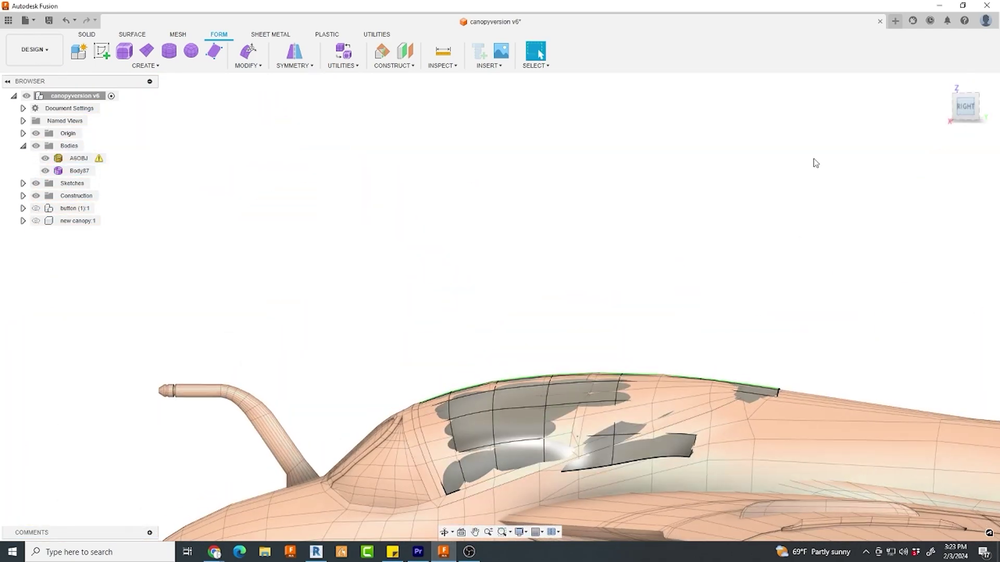
# - Straighten the edge loop midway along the canopy lengthwise, and scale it and the next loop rearward vertically toward the mesh profile
pyautogui.scroll(4, 599, 419)
pyautogui.click(249, 53)
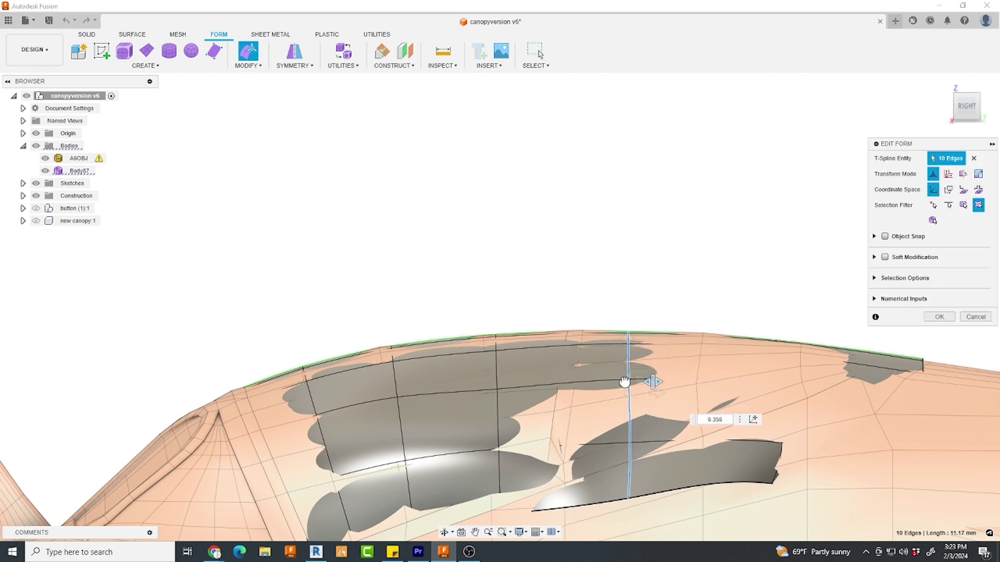
pyautogui.moveTo(567, 341); pyautogui.dragTo(423, 292, button='middle')
pyautogui.moveTo(486, 255); pyautogui.dragTo(495, 279)
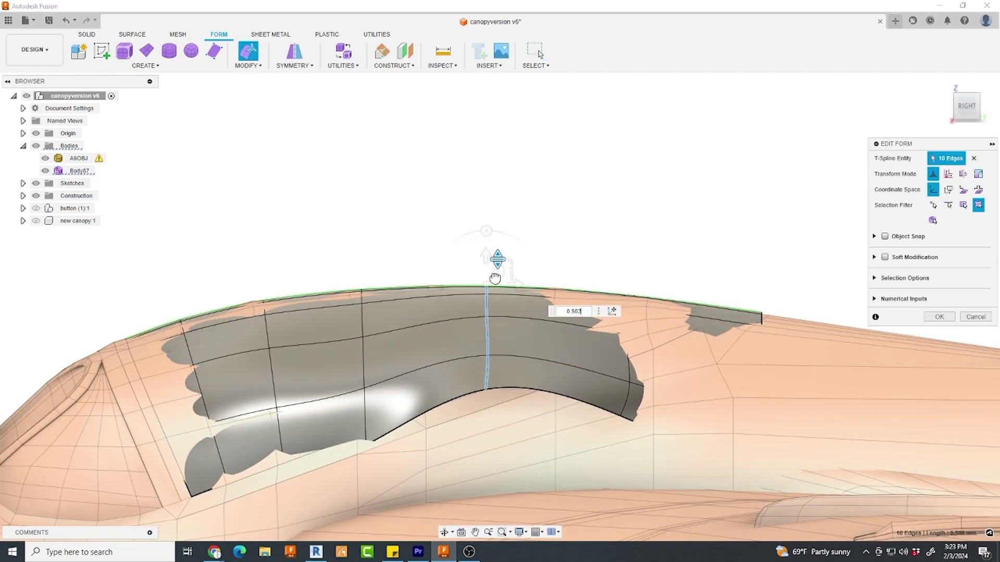
pyautogui.doubleClick(628, 378)
pyautogui.moveTo(636, 270); pyautogui.dragTo(652, 358)
# - Shrink the canopy's rear end loop vertically and stretch the loop just ahead of it to taper the tail
pyautogui.doubleClick(763, 346)
pyautogui.moveTo(905, 365); pyautogui.dragTo(714, 367, button='middle')
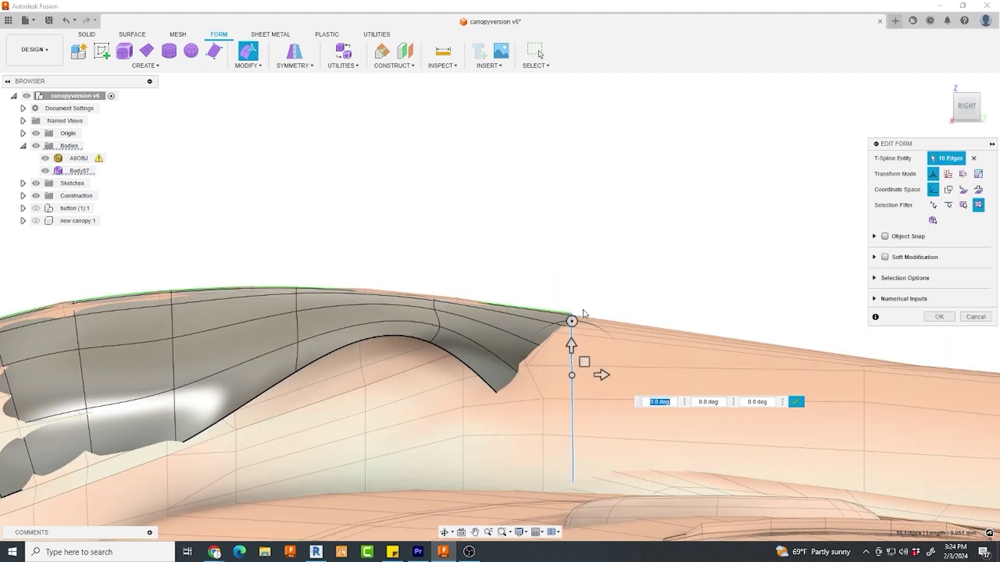
pyautogui.moveTo(583, 288); pyautogui.dragTo(585, 355)
pyautogui.scroll(2, 412, 314)
pyautogui.doubleClick(451, 312)
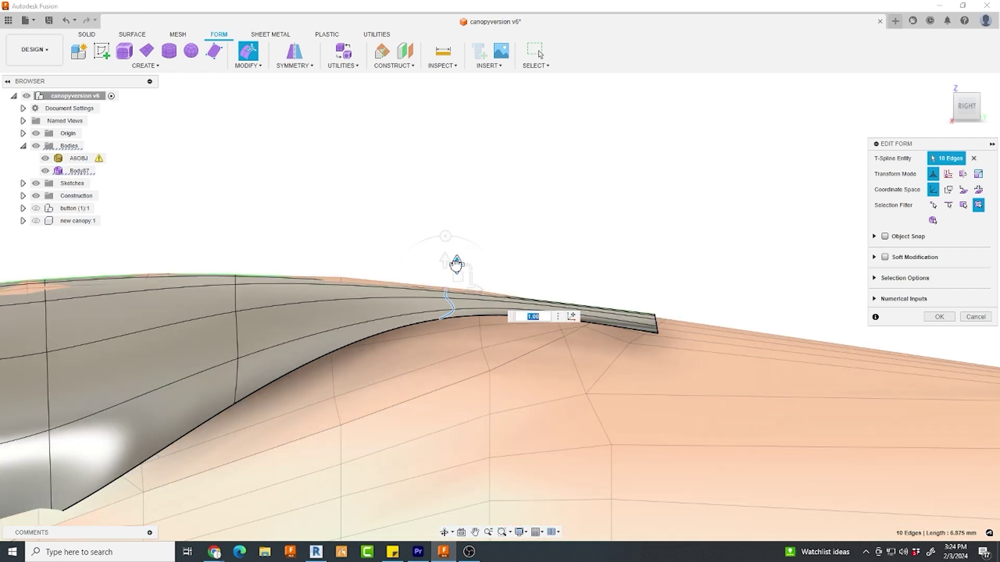
pyautogui.moveTo(456, 264); pyautogui.dragTo(450, 193)
pyautogui.moveTo(458, 265); pyautogui.dragTo(461, 153)
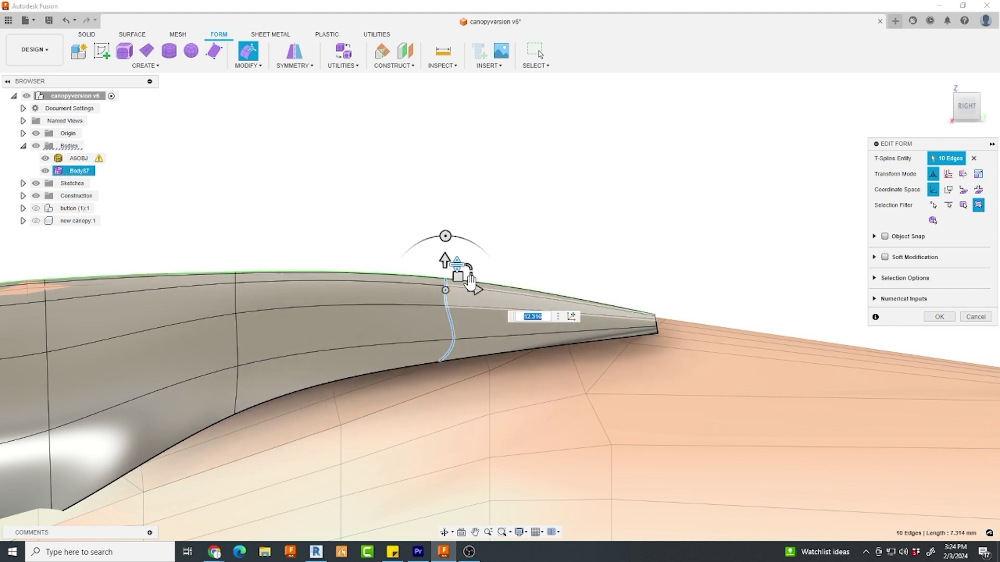
# - Fine-tune the height of the loop ahead of the rear end and the next loop forward to follow the mesh
pyautogui.scroll(-2, 367, 288)
pyautogui.moveTo(367, 287); pyautogui.dragTo(471, 224, button='middle')
pyautogui.moveTo(525, 198); pyautogui.dragTo(524, 204)
pyautogui.doubleClick(254, 284)
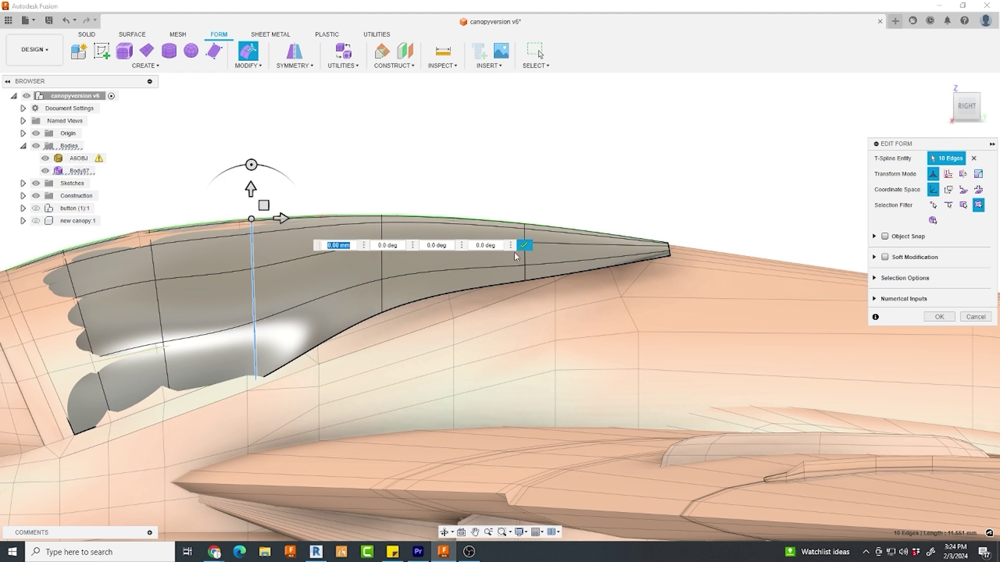
pyautogui.scroll(2, 254, 172)
pyautogui.doubleClick(403, 263)
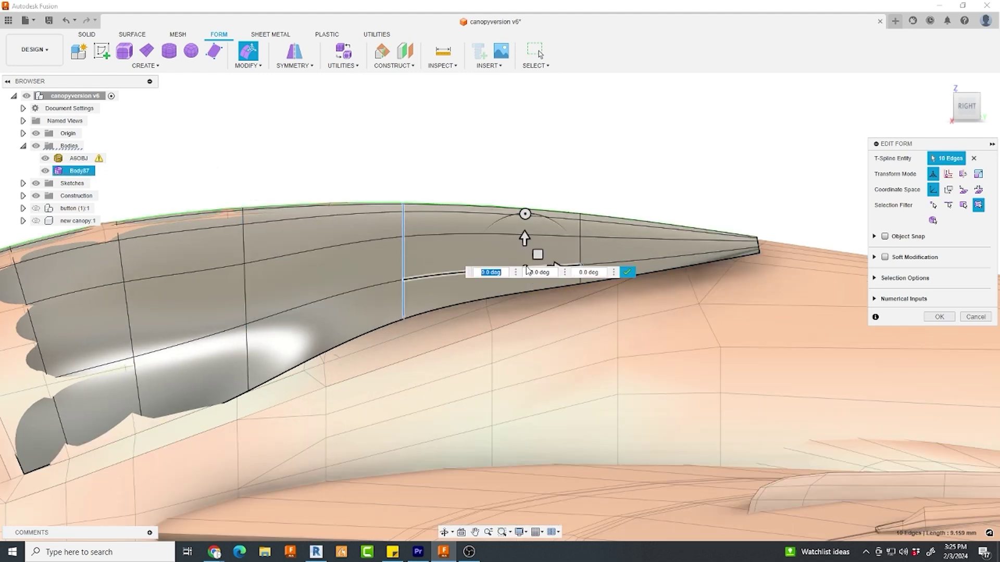
pyautogui.moveTo(413, 186); pyautogui.dragTo(414, 173)
pyautogui.moveTo(397, 221); pyautogui.dragTo(534, 214, button='middle')
# - Select the ten-edge loop near the canopy's front and adjust it along its own tilt using selection space
pyautogui.doubleClick(260, 260)
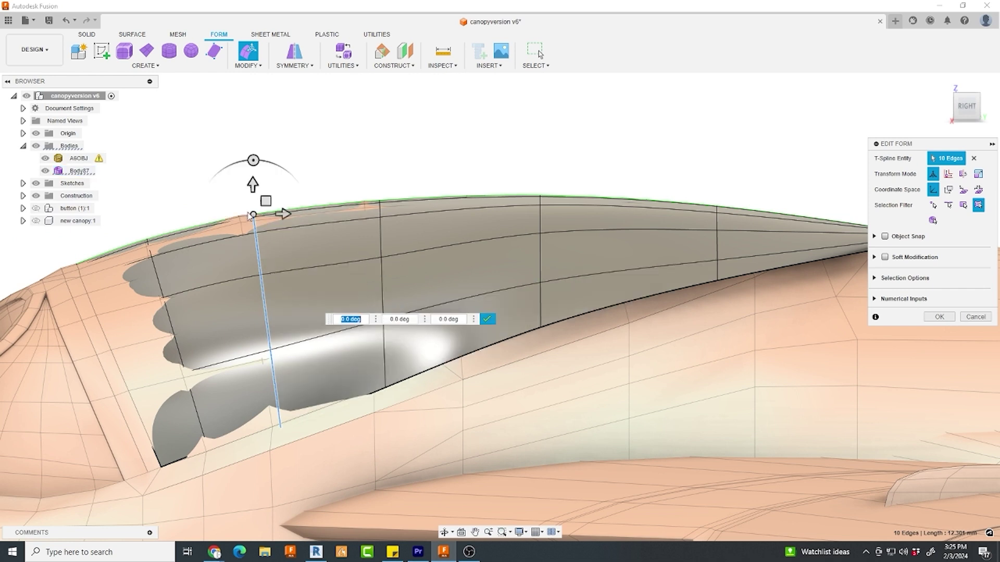
pyautogui.click(487, 320)
pyautogui.doubleClick(261, 264)
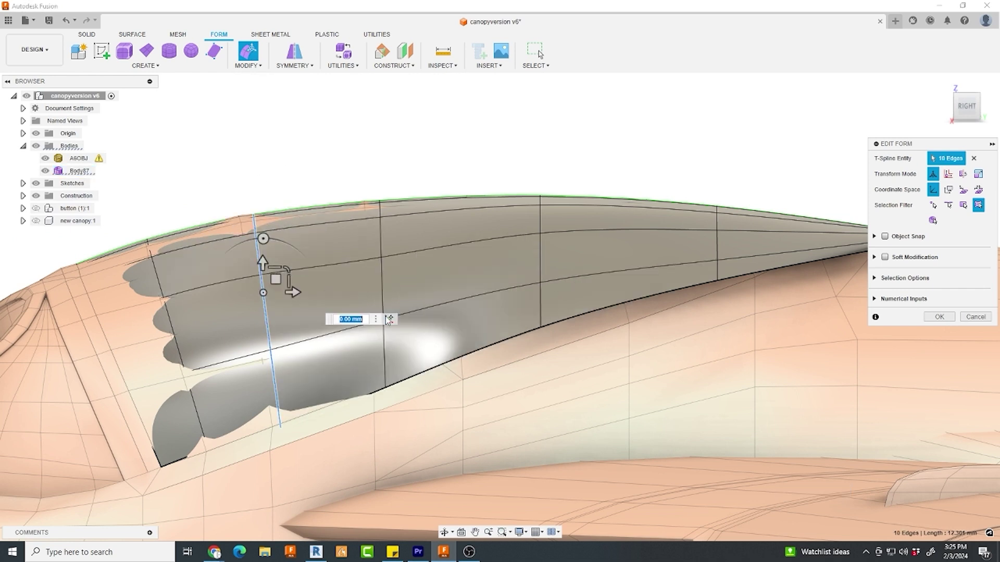
pyautogui.click(536, 319)
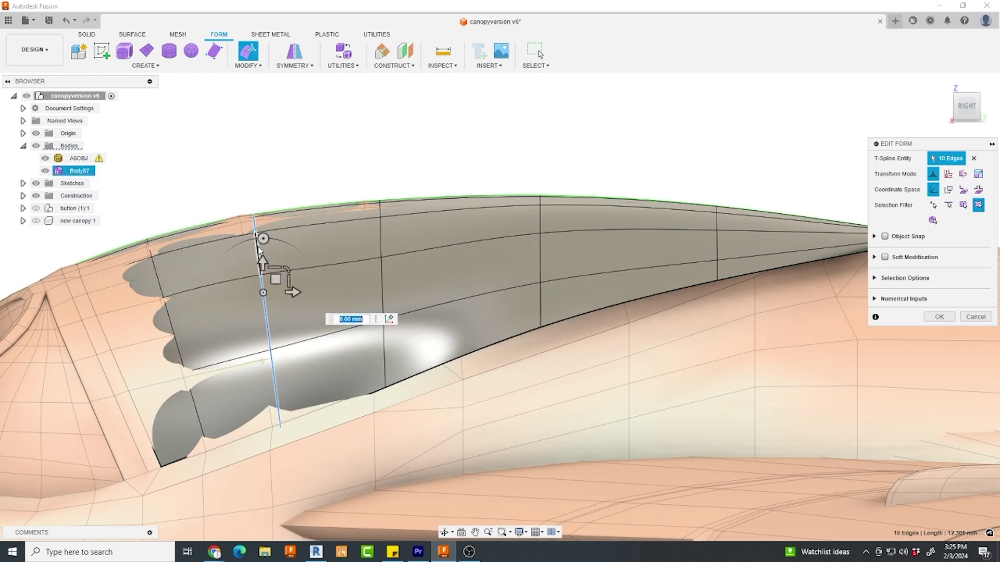
pyautogui.click(390, 319)
pyautogui.scroll(3, 255, 213)
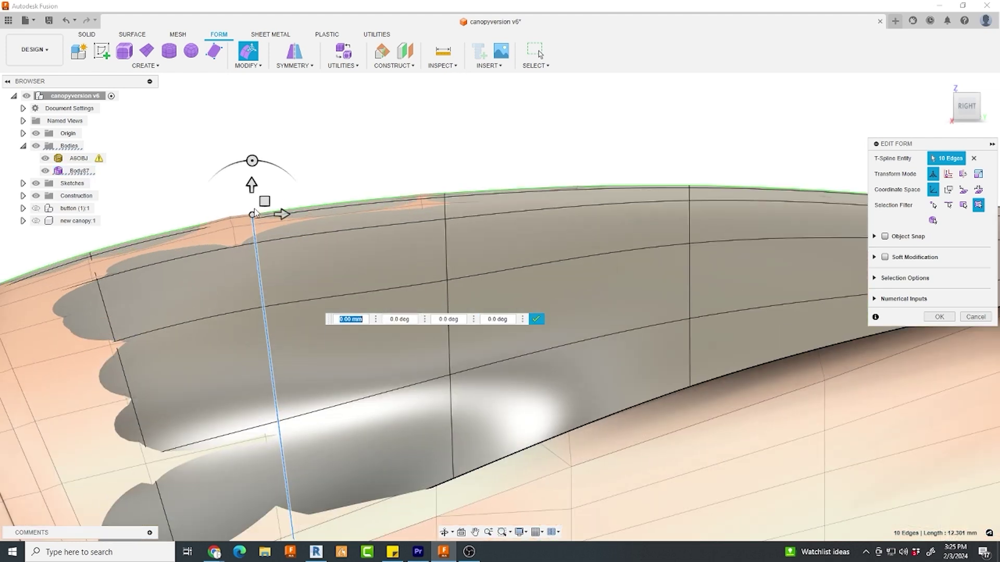
pyautogui.click(965, 192)
pyautogui.click(531, 357)
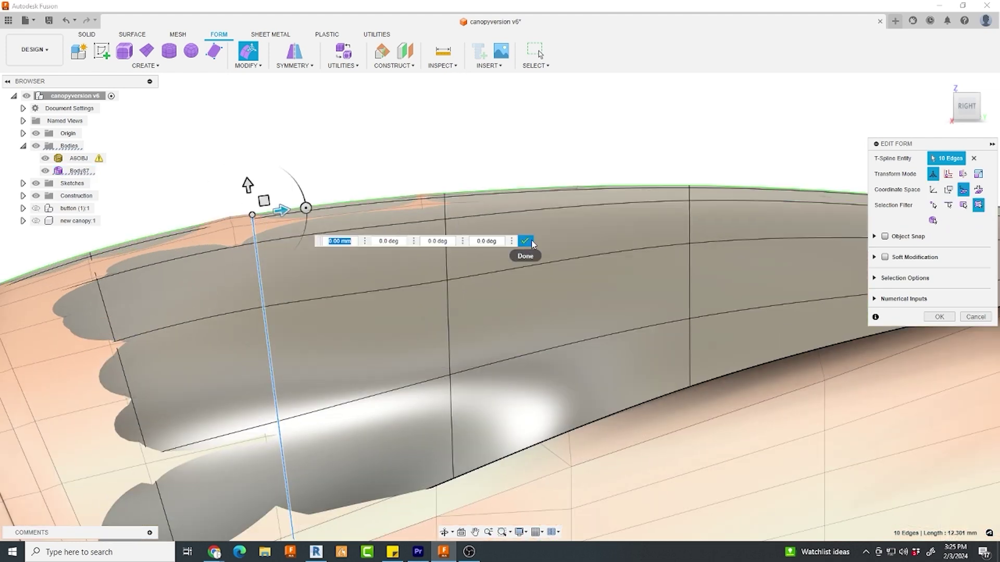
pyautogui.click(525, 241)
pyautogui.scroll(-4, 785, 232)
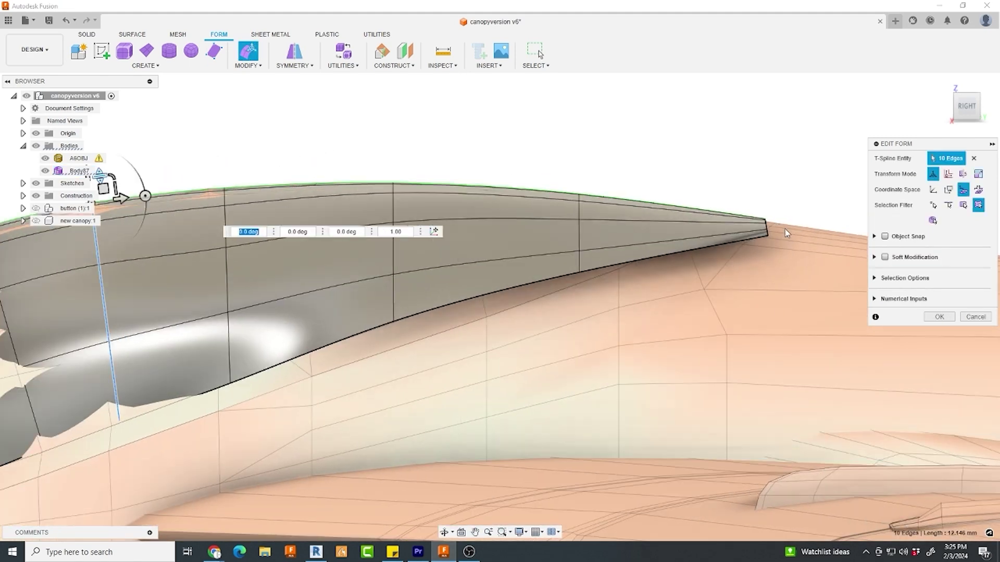
# - Straighten the canopy's rear end loop lengthwise and adjust its height to the mesh
pyautogui.scroll(4, 785, 232)
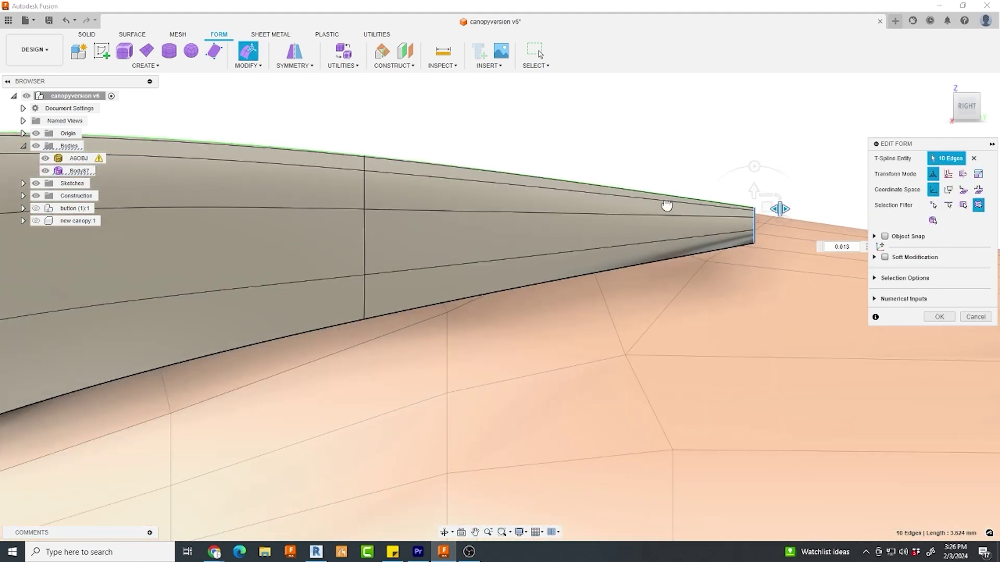
pyautogui.moveTo(767, 195); pyautogui.dragTo(769, 209)
pyautogui.scroll(-4, 674, 233)
# - From the top view, narrow the rear end loop and the loop ahead of it to match the canopy mesh's taper
pyautogui.keyDown('shift'); pyautogui.moveTo(697, 172); pyautogui.dragTo(740, 287, button='middle'); pyautogui.keyUp('shift')
pyautogui.click(966, 105)
pyautogui.moveTo(536, 203); pyautogui.dragTo(497, 263, button='middle')
pyautogui.scroll(1, 497, 263)
pyautogui.doubleClick(565, 205)
pyautogui.click(248, 51)
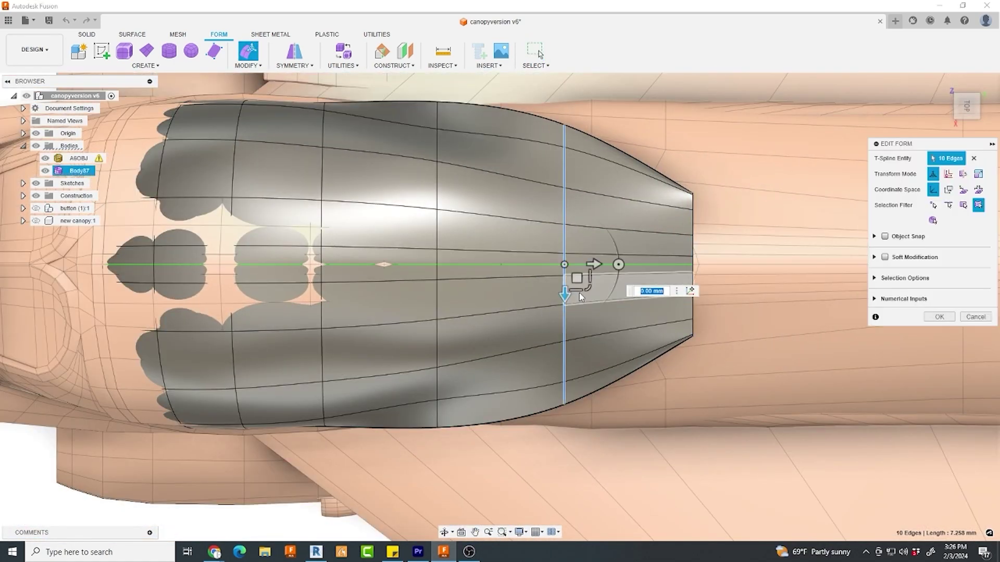
pyautogui.moveTo(581, 296); pyautogui.dragTo(574, 278)
pyautogui.scroll(3, 575, 275)
pyautogui.moveTo(690, 292); pyautogui.dragTo(693, 267)
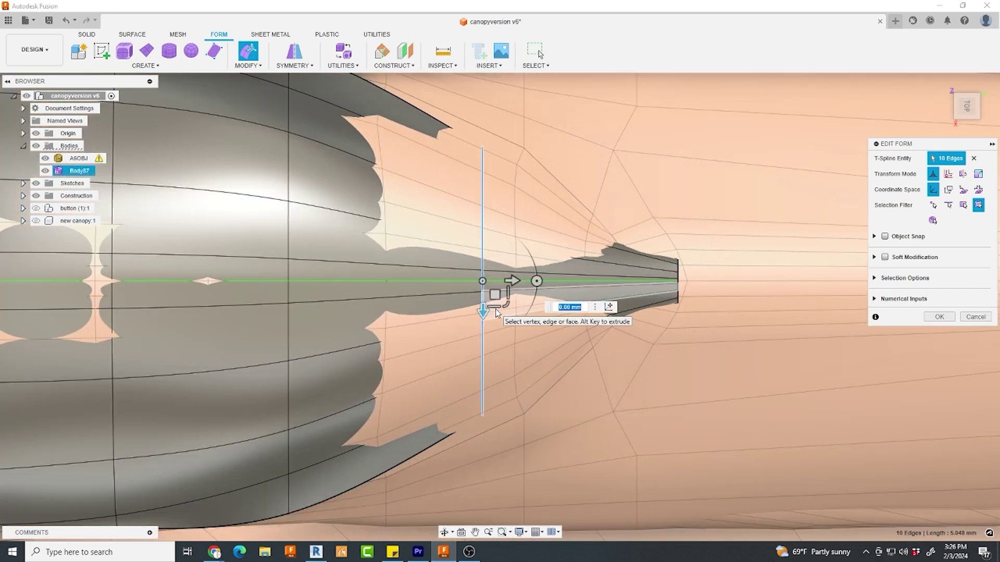
pyautogui.moveTo(496, 313); pyautogui.dragTo(494, 307)
# - Shift the edges ahead of the narrowed rear loops forward along the canopy's taper and finish the form edit
pyautogui.scroll(-5, 651, 289)
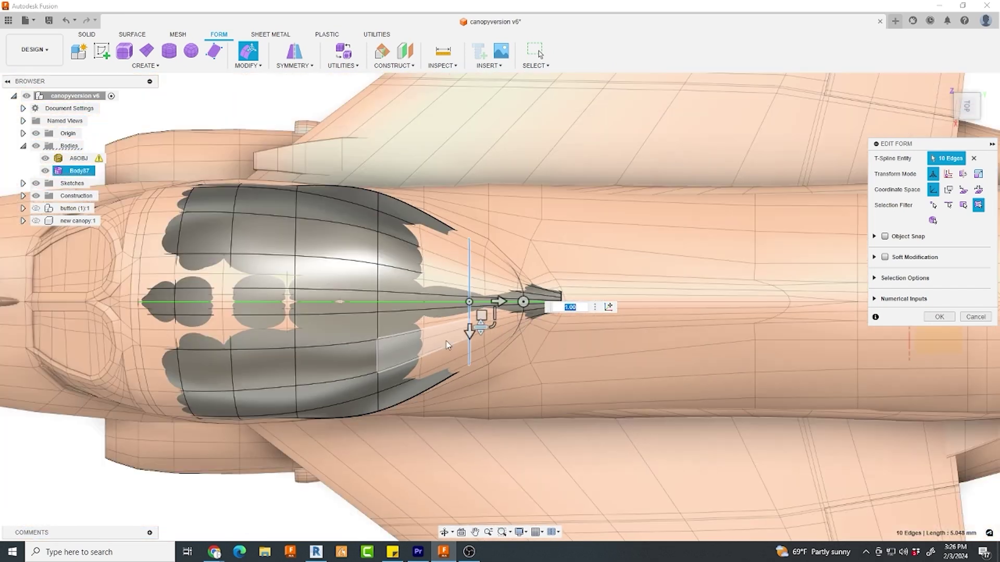
pyautogui.click(435, 236)
pyautogui.moveTo(443, 329); pyautogui.dragTo(408, 331)
pyautogui.scroll(2, 396, 215)
pyautogui.scroll(-3, 298, 349)
pyautogui.keyDown('shift'); pyautogui.moveTo(354, 360); pyautogui.dragTo(576, 321, button='middle'); pyautogui.keyUp('shift')
pyautogui.press('Return')
# - Pull three edge loops toward the canopy's rear, including the eleven vertices near its tip, onto the mesh surface
pyautogui.scroll(3, 426, 314)
pyautogui.doubleClick(398, 317)
pyautogui.press('p')
pyautogui.scroll(4, 453, 271)
pyautogui.click(938, 208)
pyautogui.doubleClick(434, 267)
pyautogui.press('p')
pyautogui.click(938, 208)
pyautogui.scroll(2, 658, 214)
pyautogui.doubleClick(680, 211)
pyautogui.press('p')
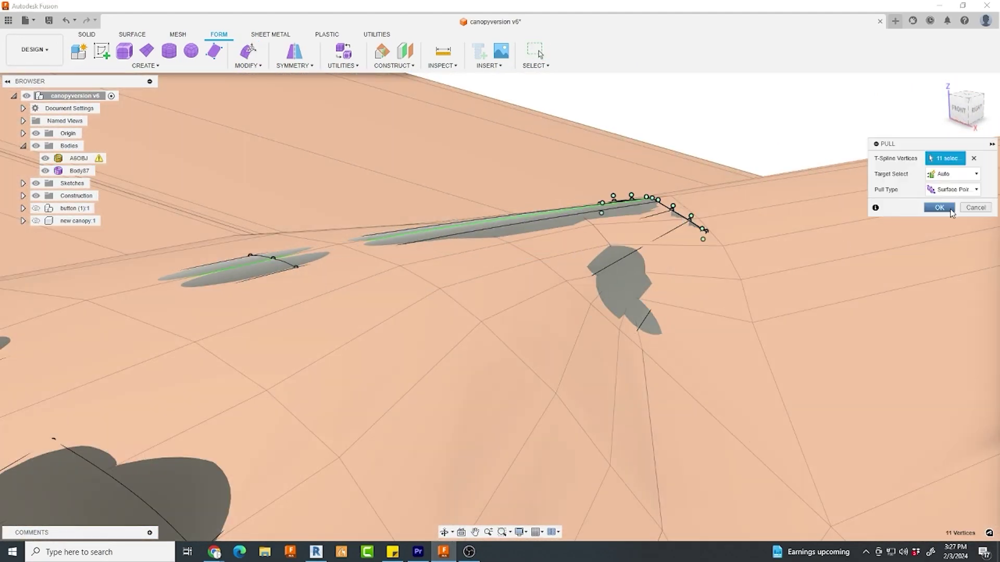
pyautogui.click(951, 211)
# - Move a vertex near the canopy's front outward in selection space, using soft modification with a face count of 2
pyautogui.scroll(-5, 647, 283)
pyautogui.keyDown('shift'); pyautogui.moveTo(647, 283); pyautogui.dragTo(633, 229, button='middle'); pyautogui.keyUp('shift')
pyautogui.click(249, 52)
pyautogui.click(885, 257)
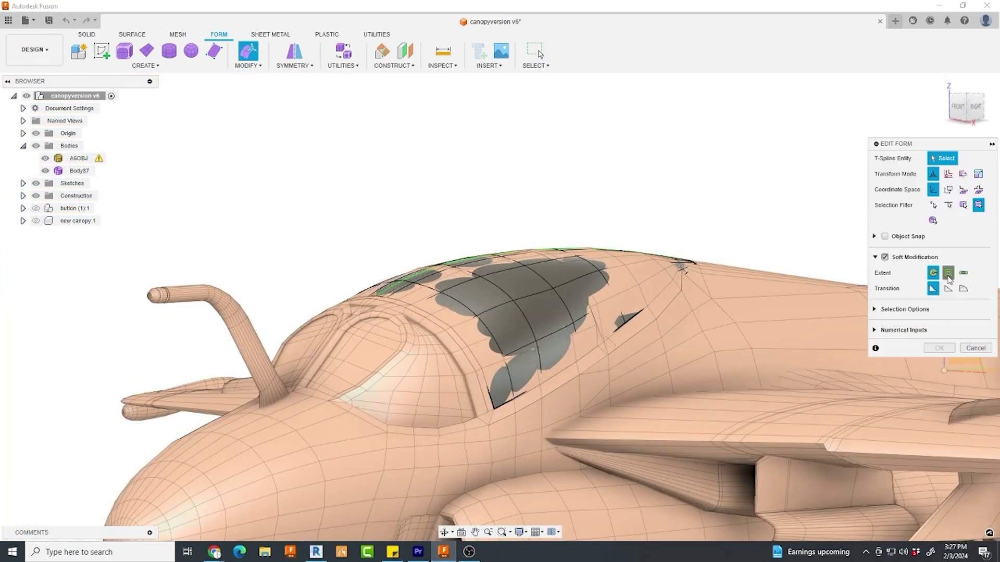
pyautogui.click(947, 273)
pyautogui.scroll(3, 405, 342)
pyautogui.click(411, 354)
pyautogui.scroll(2, 414, 344)
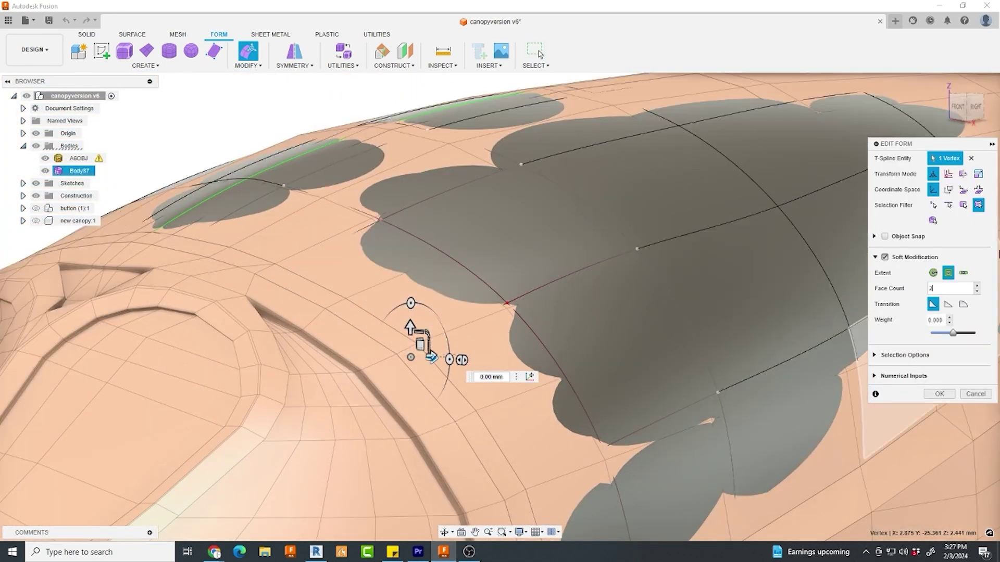
pyautogui.click(963, 190)
pyautogui.keyDown('shift'); pyautogui.moveTo(744, 307); pyautogui.dragTo(809, 312, button='middle'); pyautogui.keyUp('shift')
pyautogui.moveTo(533, 325); pyautogui.dragTo(535, 306)
# - Turn off soft modification and nudge three individual vertices on the canopy's side to fit the mesh
pyautogui.click(885, 258)
pyautogui.click(627, 266)
pyautogui.moveTo(641, 245); pyautogui.dragTo(632, 262)
pyautogui.click(800, 163)
pyautogui.moveTo(811, 144); pyautogui.dragTo(813, 147)
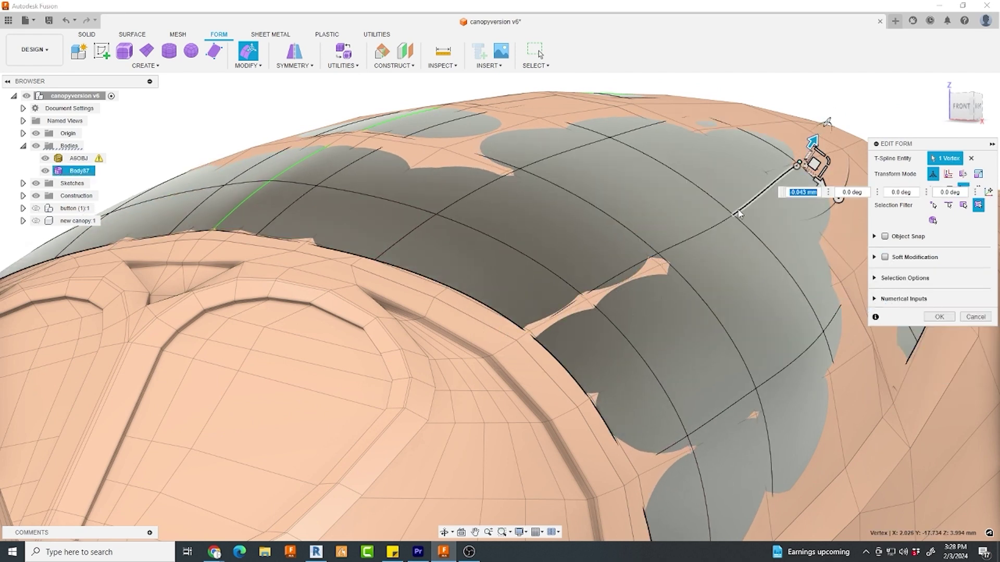
pyautogui.click(734, 214)
pyautogui.moveTo(750, 191); pyautogui.dragTo(746, 199)
# - Push a vertex and a nearby edge at the canopy's rear side outward to meet the mesh surface
pyautogui.keyDown('shift'); pyautogui.moveTo(734, 224); pyautogui.dragTo(648, 246, button='middle'); pyautogui.keyUp('shift')
pyautogui.click(795, 174)
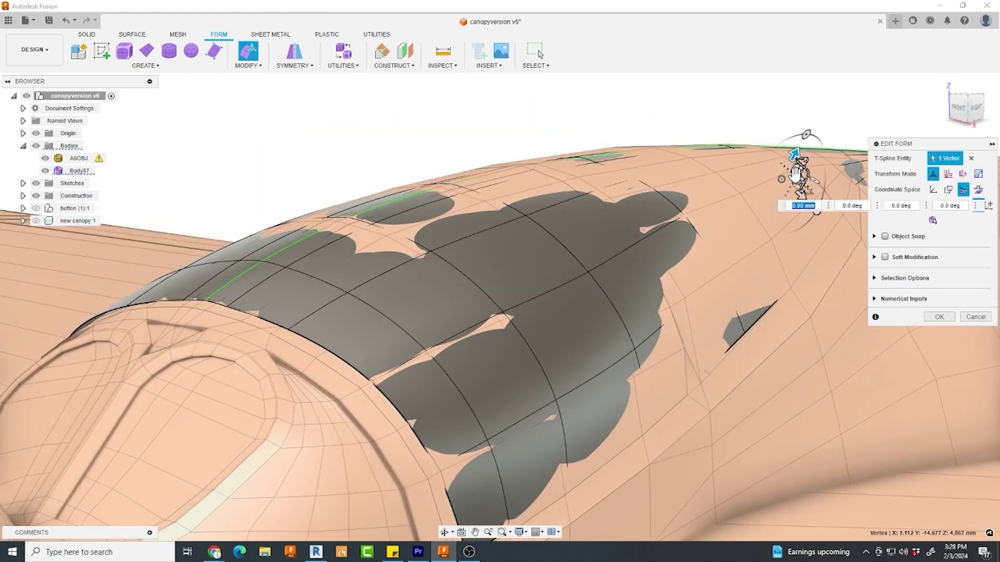
pyautogui.scroll(2, 795, 174)
pyautogui.moveTo(785, 167); pyautogui.dragTo(792, 142)
pyautogui.scroll(-5, 720, 214)
pyautogui.scroll(4, 734, 212)
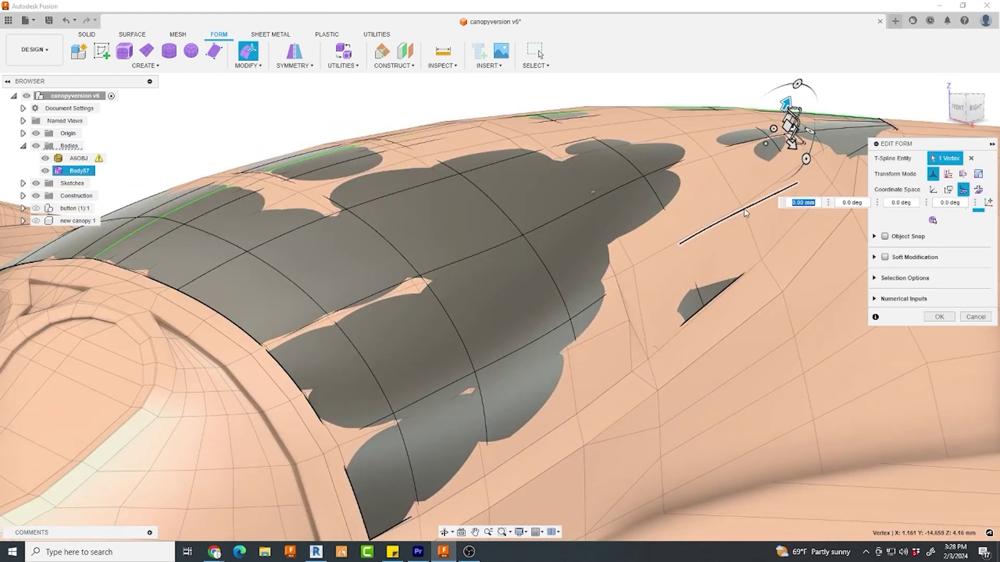
pyautogui.keyDown('shift'); pyautogui.moveTo(745, 213); pyautogui.dragTo(760, 201, button='middle'); pyautogui.keyUp('shift')
pyautogui.click(761, 197)
pyautogui.moveTo(766, 193); pyautogui.dragTo(749, 247)
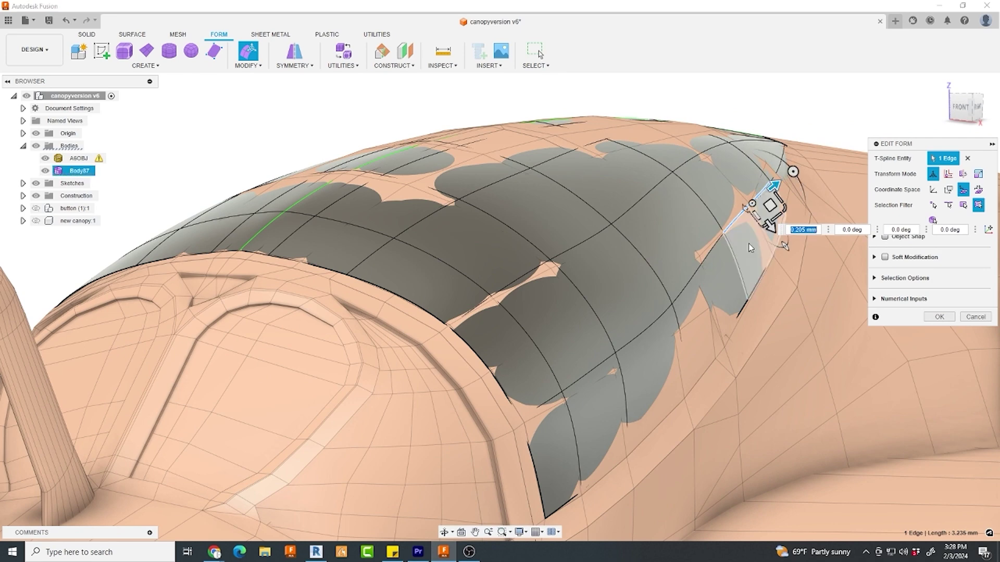
# - Nudge the side edges and the front lower border edge of the canopy to fit the mesh
pyautogui.click(686, 393)
pyautogui.scroll(2, 703, 395)
pyautogui.moveTo(706, 390); pyautogui.dragTo(714, 388)
pyautogui.click(663, 267)
pyautogui.moveTo(686, 261); pyautogui.dragTo(681, 265)
pyautogui.click(589, 483)
pyautogui.moveTo(588, 483); pyautogui.dragTo(600, 386, button='middle')
pyautogui.moveTo(607, 404); pyautogui.dragTo(609, 403)
pyautogui.moveTo(608, 372); pyautogui.dragTo(663, 398, button='middle')
pyautogui.scroll(-1, 662, 398)
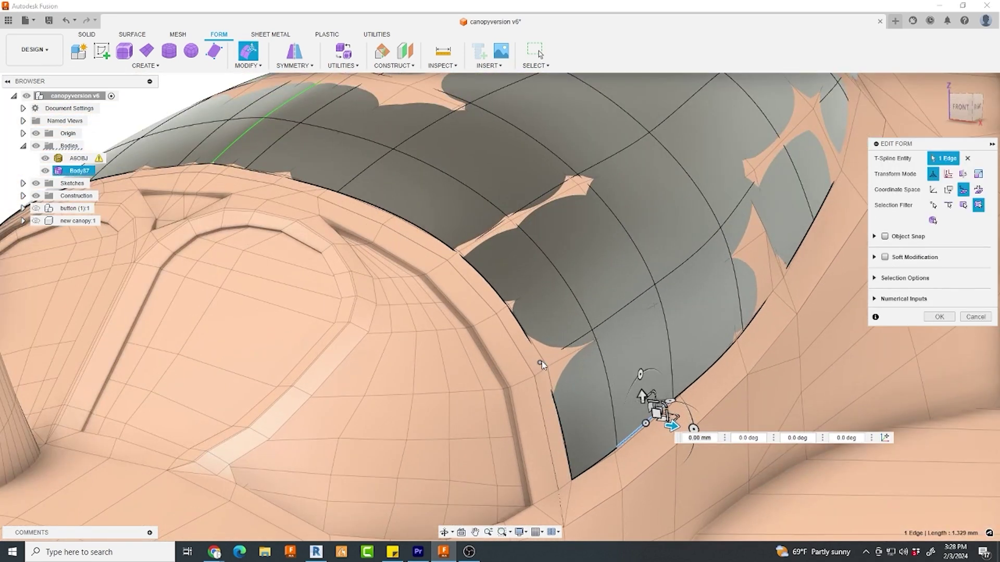
# - Adjust the front border point, an upper front point and a rear side point toward the mesh, and finish the form edit
pyautogui.click(540, 364)
pyautogui.moveTo(559, 362); pyautogui.dragTo(564, 361)
pyautogui.moveTo(565, 361); pyautogui.dragTo(672, 452, button='middle')
pyautogui.keyDown('shift'); pyautogui.moveTo(624, 322); pyautogui.dragTo(552, 385, button='middle'); pyautogui.keyUp('shift')
pyautogui.click(587, 252)
pyautogui.moveTo(572, 232); pyautogui.dragTo(571, 229)
pyautogui.click(731, 212)
pyautogui.moveTo(732, 186); pyautogui.dragTo(775, 151)
pyautogui.click(769, 186)
pyautogui.scroll(-3, 649, 265)
pyautogui.keyDown('shift'); pyautogui.moveTo(647, 264); pyautogui.dragTo(597, 263, button='middle'); pyautogui.keyUp('shift')
pyautogui.click(939, 316)
# - Start Edit By Curve on the six edges along the canopy's centreline to smooth them with a degree 3 curve
pyautogui.scroll(2, 471, 320)
pyautogui.click(457, 327)
pyautogui.keyDown('shift'); pyautogui.moveTo(464, 322); pyautogui.dragTo(477, 338, button='middle'); pyautogui.keyUp('shift')
pyautogui.click(252, 66)
pyautogui.click(264, 88)
pyautogui.keyDown('shift'); pyautogui.moveTo(277, 319); pyautogui.dragTo(292, 293, button='middle'); pyautogui.keyUp('shift')
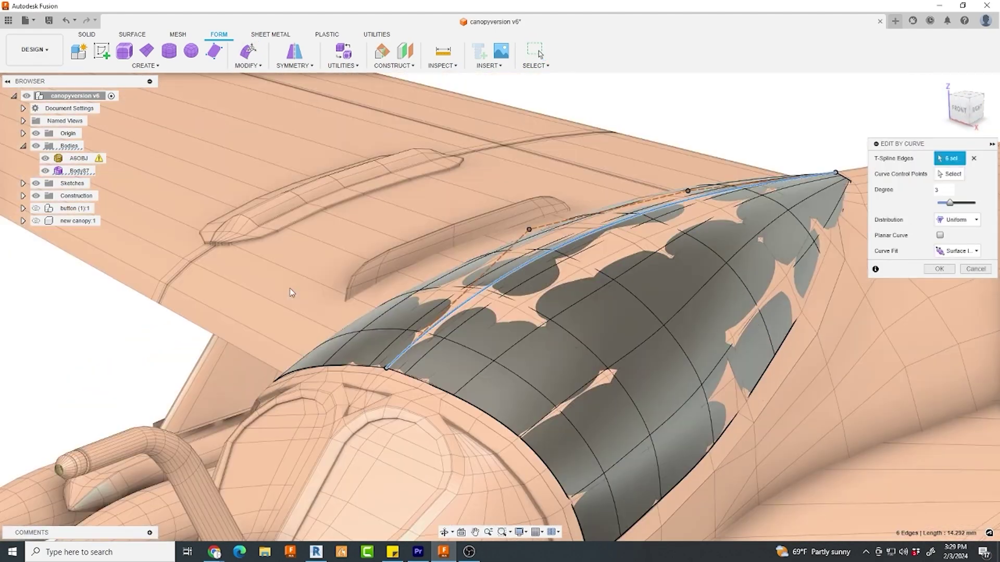
pyautogui.keyDown('shift'); pyautogui.moveTo(734, 209); pyautogui.dragTo(757, 162, button='middle'); pyautogui.keyUp('shift')
# - Smooth the remaining lengthwise edge rows down the canopy's side with Edit By Curve and accept the result
pyautogui.doubleClick(755, 164)
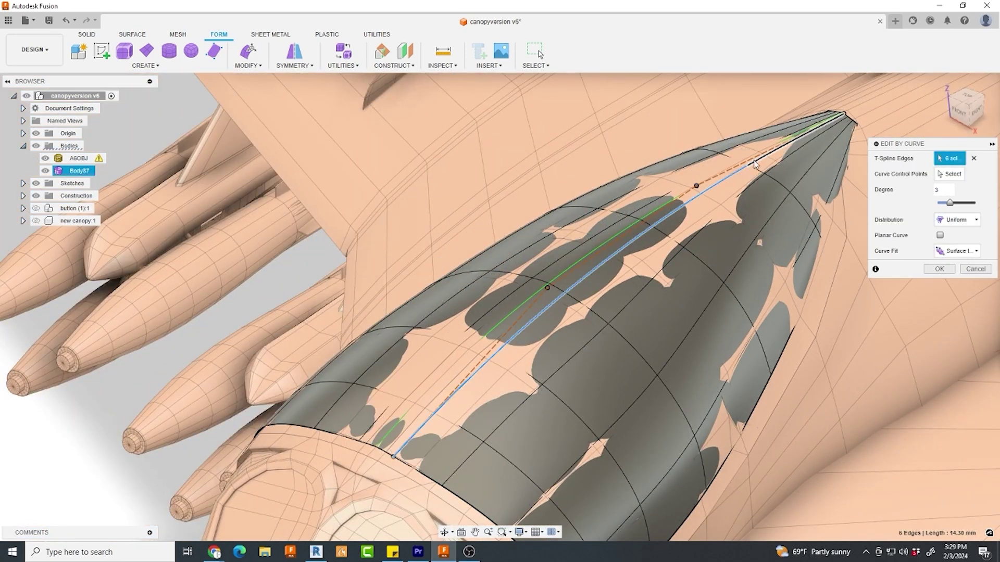
pyautogui.doubleClick(789, 164)
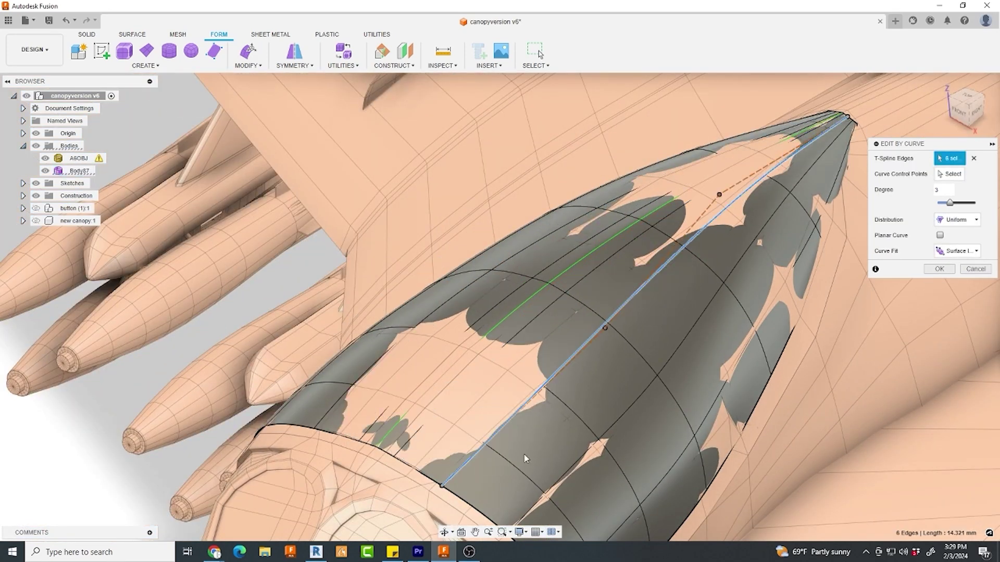
pyautogui.doubleClick(647, 398)
pyautogui.keyDown('shift'); pyautogui.moveTo(647, 399); pyautogui.dragTo(560, 423, button='middle'); pyautogui.keyUp('shift')
pyautogui.doubleClick(856, 274)
pyautogui.keyDown('shift'); pyautogui.moveTo(856, 274); pyautogui.dragTo(602, 292, button='middle'); pyautogui.keyUp('shift')
pyautogui.click(939, 269)
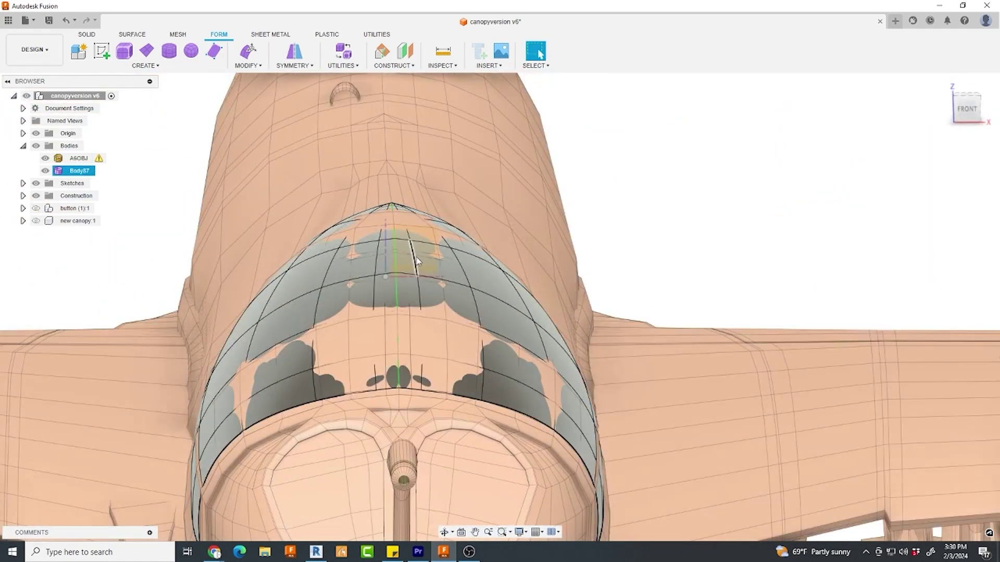
# - Push the selected edge at the canopy's front border outward onto the mesh with soft modification across two faces
pyautogui.keyDown('shift'); pyautogui.moveTo(415, 263); pyautogui.dragTo(449, 295, button='middle'); pyautogui.keyUp('shift')
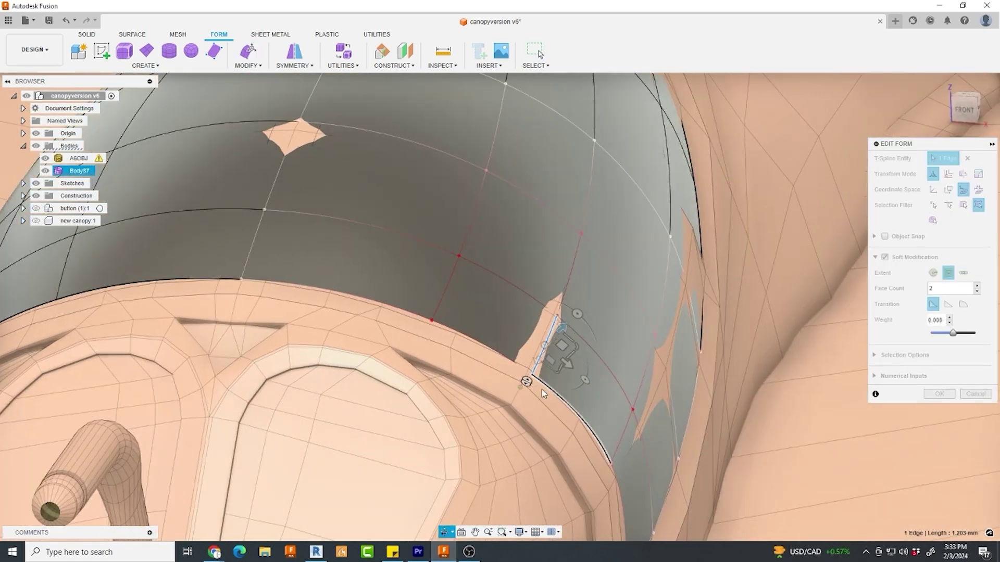
pyautogui.moveTo(562, 328); pyautogui.dragTo(569, 318)
pyautogui.scroll(-3, 569, 323)
# - Extrude the canopy's front border loop slightly forward and crease the loop that formed the original border
pyautogui.keyDown('shift'); pyautogui.moveTo(594, 333); pyautogui.dragTo(583, 309, button='middle'); pyautogui.keyUp('shift')
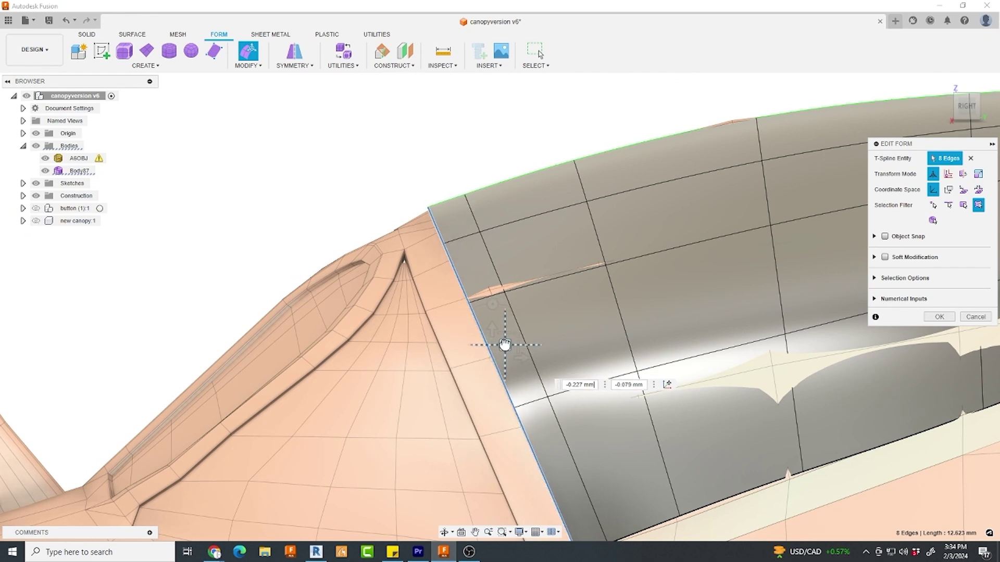
pyautogui.moveTo(504, 344); pyautogui.dragTo(468, 366)
pyautogui.press('Return')
pyautogui.doubleClick(456, 274)
pyautogui.click(249, 66)
pyautogui.click(263, 191)
pyautogui.click(939, 178)
pyautogui.scroll(-4, 580, 334)
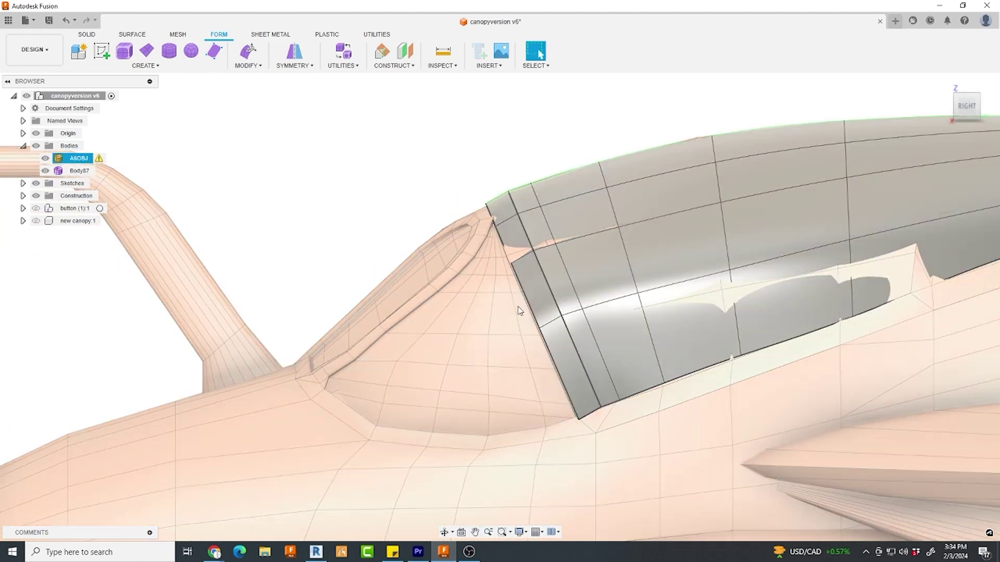
# - Extrude the new front border loop forward and down to the base of the windshield
pyautogui.scroll(3, 518, 307)
pyautogui.doubleClick(519, 267)
pyautogui.press('m')
pyautogui.moveTo(546, 284); pyautogui.dragTo(257, 531)
pyautogui.moveTo(258, 531); pyautogui.dragTo(351, 421, button='middle')
pyautogui.moveTo(334, 415); pyautogui.dragTo(328, 417)
# - Nudge the upper side edges of the two intermediate windshield loops up and forward onto the mesh
pyautogui.scroll(3, 559, 172)
pyautogui.moveTo(559, 172); pyautogui.dragTo(504, 255, button='middle')
pyautogui.scroll(-1, 503, 254)
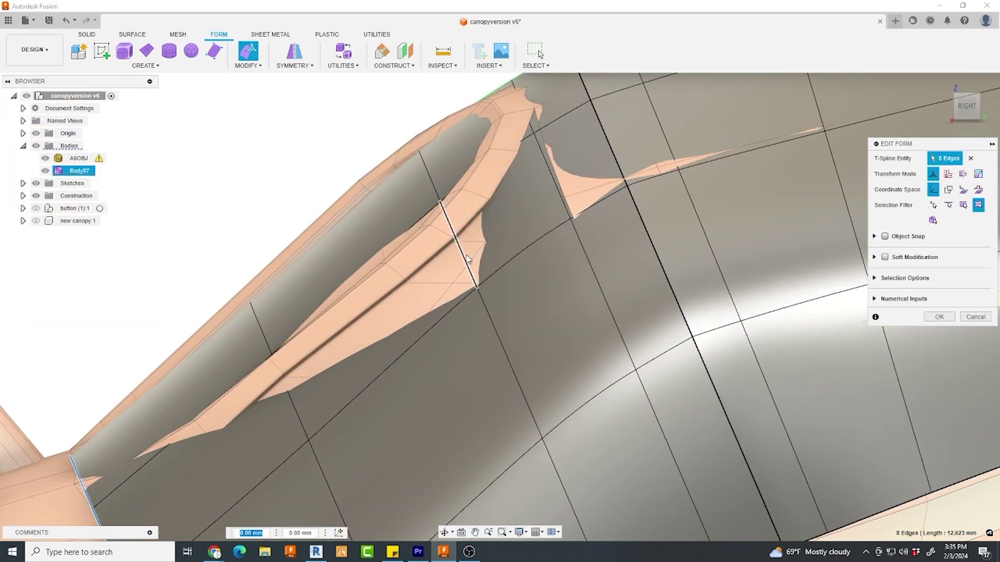
pyautogui.click(473, 263)
pyautogui.scroll(-2, 473, 263)
pyautogui.moveTo(476, 232); pyautogui.dragTo(470, 221)
pyautogui.click(348, 352)
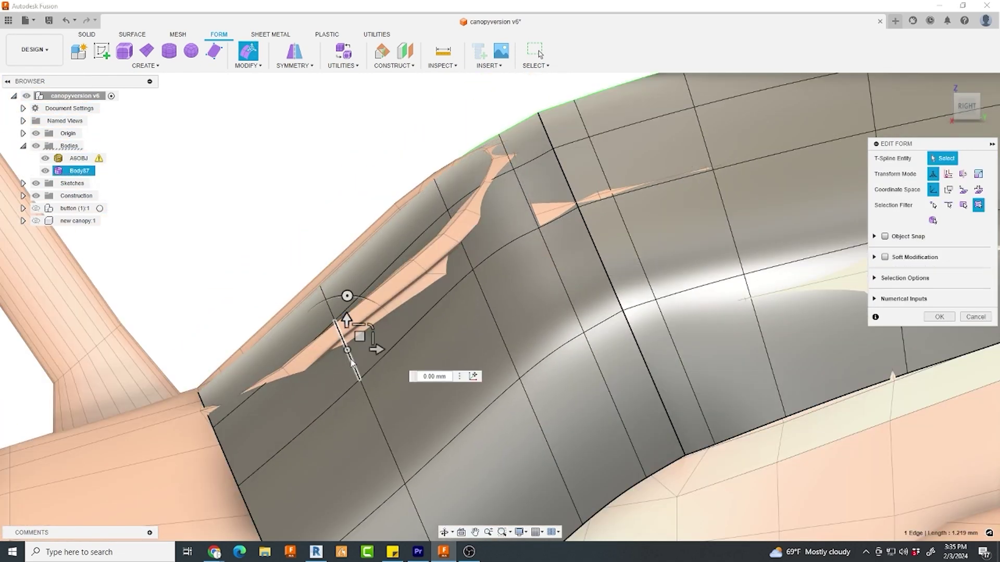
pyautogui.moveTo(360, 337); pyautogui.dragTo(358, 330)
pyautogui.scroll(-4, 492, 279)
pyautogui.scroll(4, 568, 298)
pyautogui.scroll(1, 571, 303)
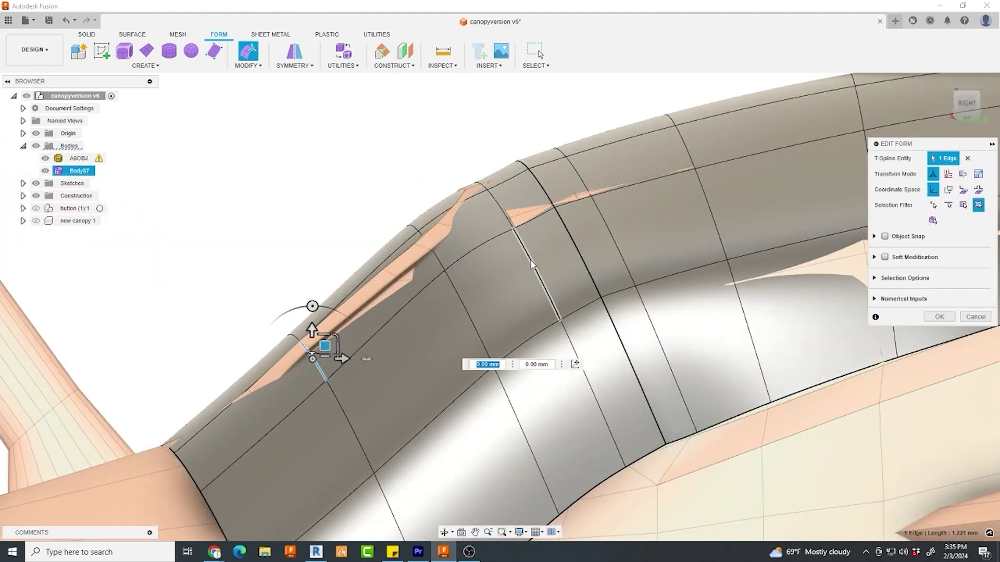
# - Scale the windshield's front border loop narrower across its width to follow the mesh seen from above
pyautogui.keyDown('shift'); pyautogui.moveTo(517, 315); pyautogui.dragTo(526, 338, button='middle'); pyautogui.keyUp('shift')
pyautogui.scroll(-3, 623, 245)
pyautogui.click(967, 96)
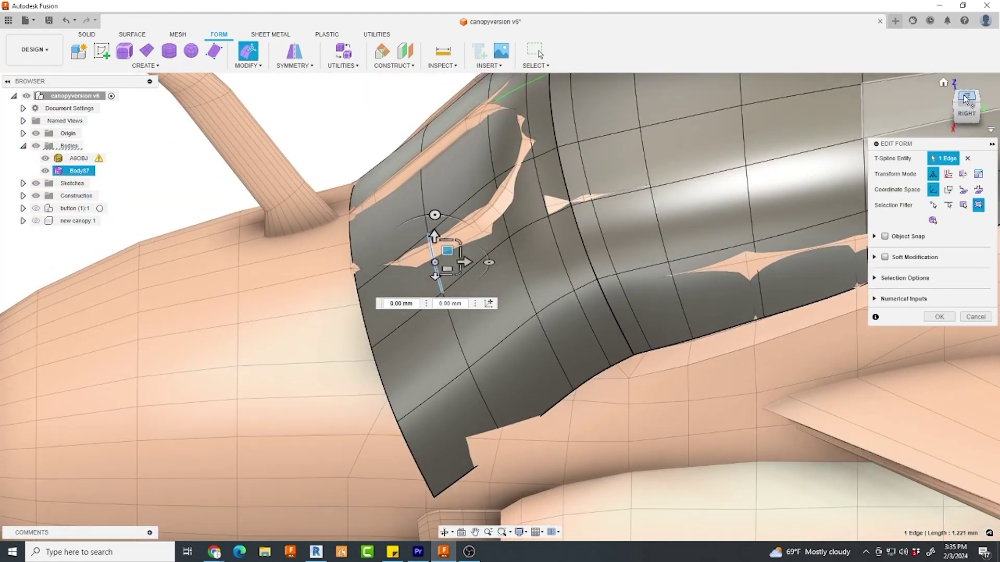
pyautogui.doubleClick(511, 221)
pyautogui.moveTo(499, 224); pyautogui.dragTo(451, 382, button='middle')
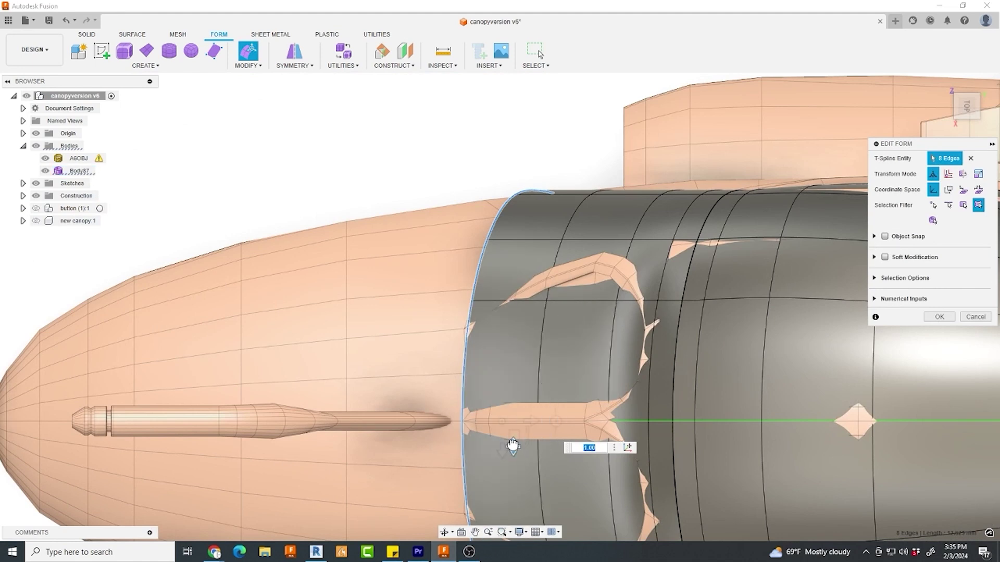
pyautogui.moveTo(515, 448); pyautogui.dragTo(513, 445)
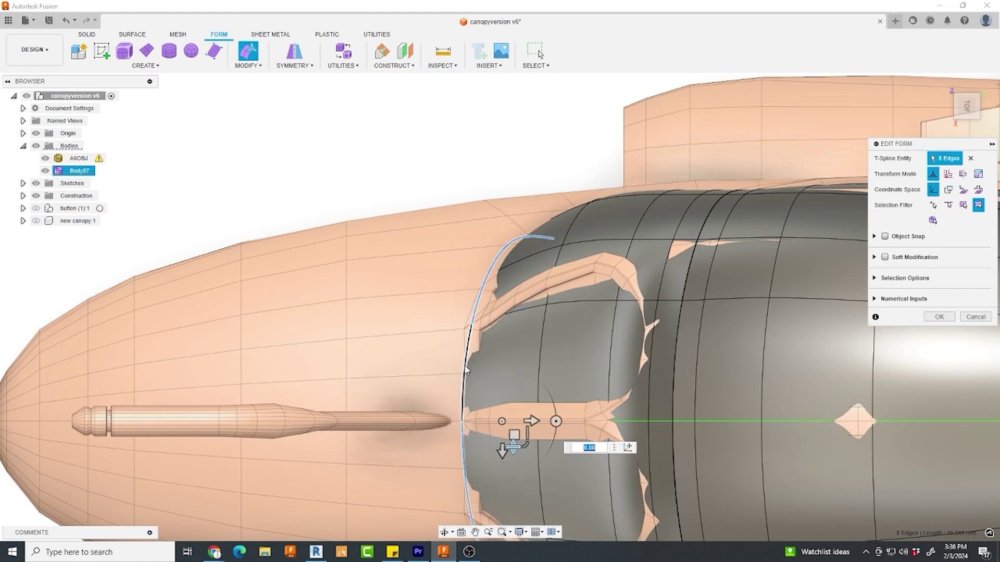
pyautogui.click(463, 435)
pyautogui.moveTo(479, 441); pyautogui.dragTo(509, 420)
# - Scale the intermediate windshield loop just ahead of the canopy's creased border to about 0.96 across its width
pyautogui.scroll(-2, 524, 374)
pyautogui.doubleClick(475, 330)
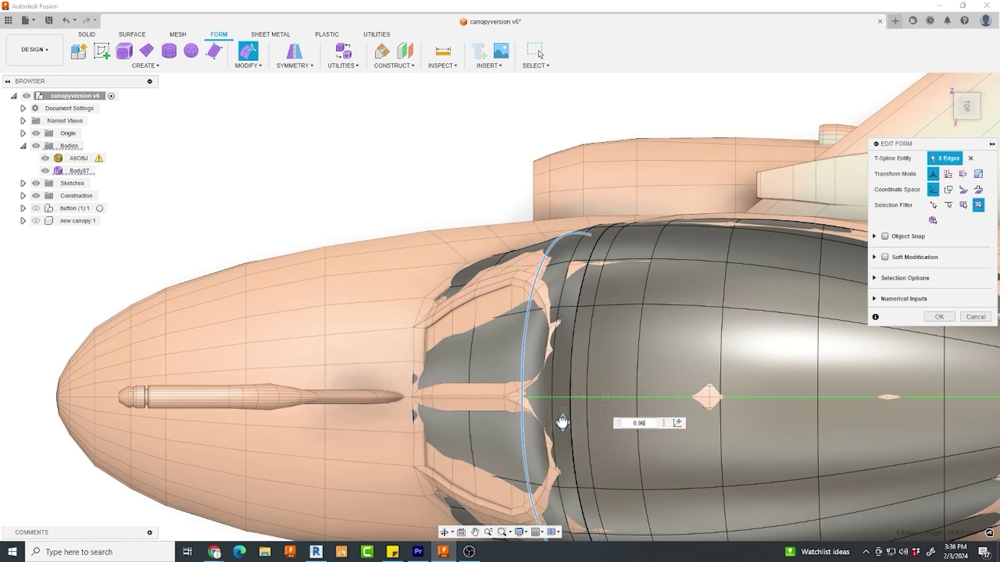
pyautogui.moveTo(562, 422); pyautogui.dragTo(561, 422)
pyautogui.scroll(-3, 563, 440)
pyautogui.keyDown('shift'); pyautogui.moveTo(562, 440); pyautogui.dragTo(632, 389, button='middle'); pyautogui.keyUp('shift')
pyautogui.scroll(4, 549, 437)
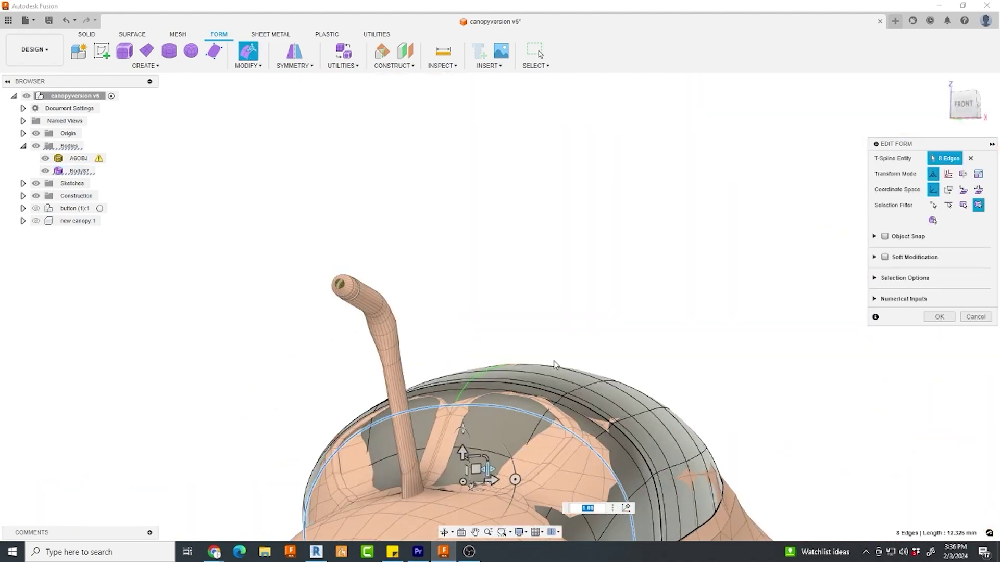
# - Pull the windshield's upper side vertices outward onto the mesh in the local coordinate space, the first by about 0.33 mm
pyautogui.scroll(5, 583, 494)
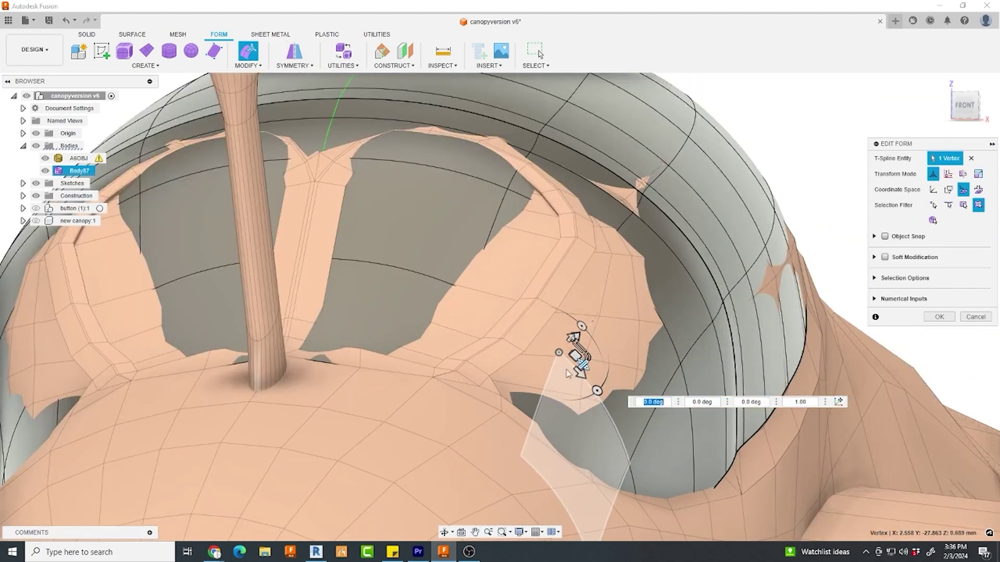
pyautogui.click(572, 334)
pyautogui.moveTo(573, 334); pyautogui.dragTo(587, 317)
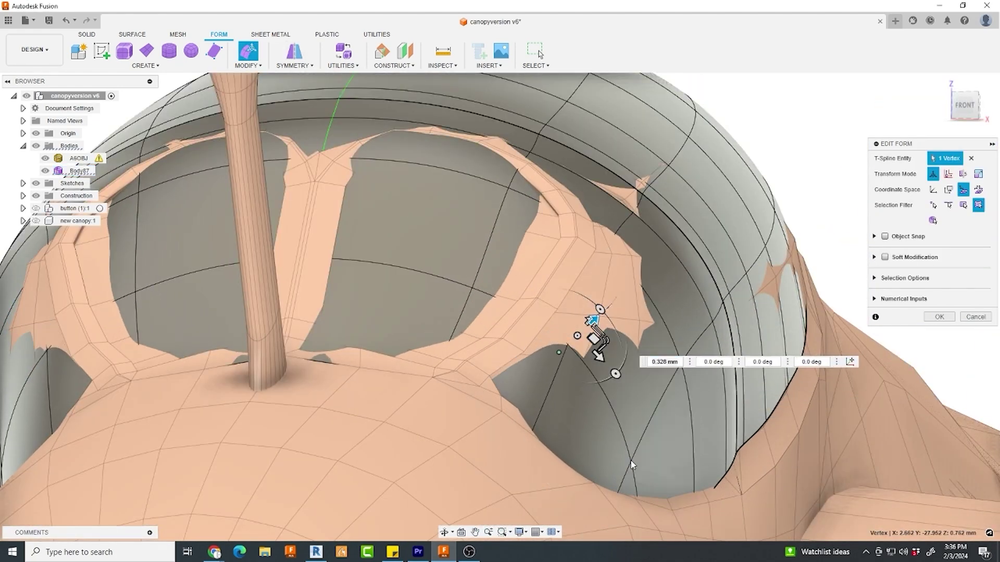
pyautogui.moveTo(658, 458); pyautogui.dragTo(623, 476)
pyautogui.click(581, 311)
pyautogui.moveTo(599, 284); pyautogui.dragTo(605, 268)
# - Adjust the lower side vertices between the windshield and the creased canopy border to fit the mesh
pyautogui.click(620, 463)
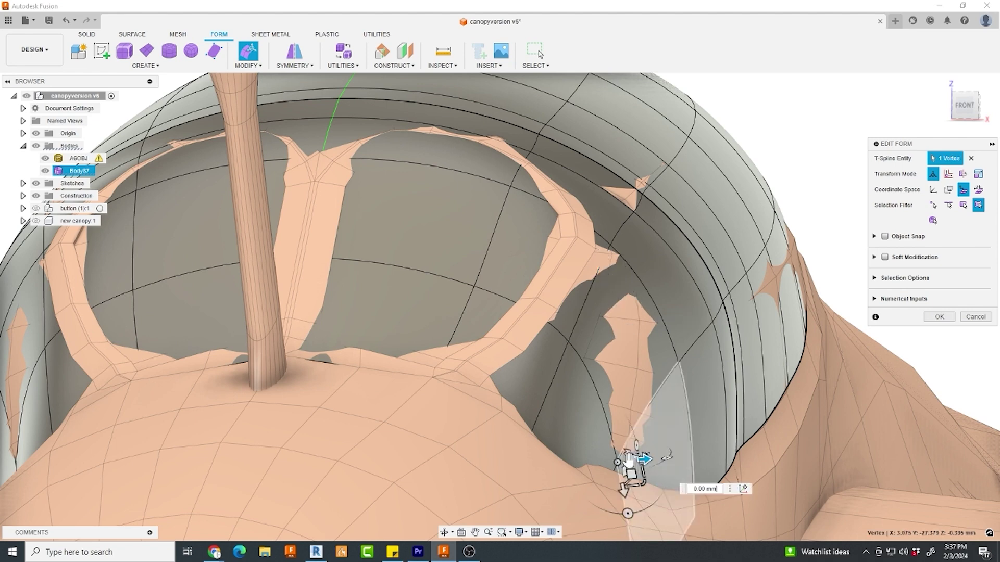
pyautogui.moveTo(645, 460); pyautogui.dragTo(651, 455)
pyautogui.moveTo(720, 505); pyautogui.dragTo(580, 441, button='middle')
pyautogui.click(602, 463)
pyautogui.moveTo(564, 438); pyautogui.dragTo(553, 437)
pyautogui.scroll(2, 542, 254)
pyautogui.moveTo(567, 277); pyautogui.dragTo(562, 284)
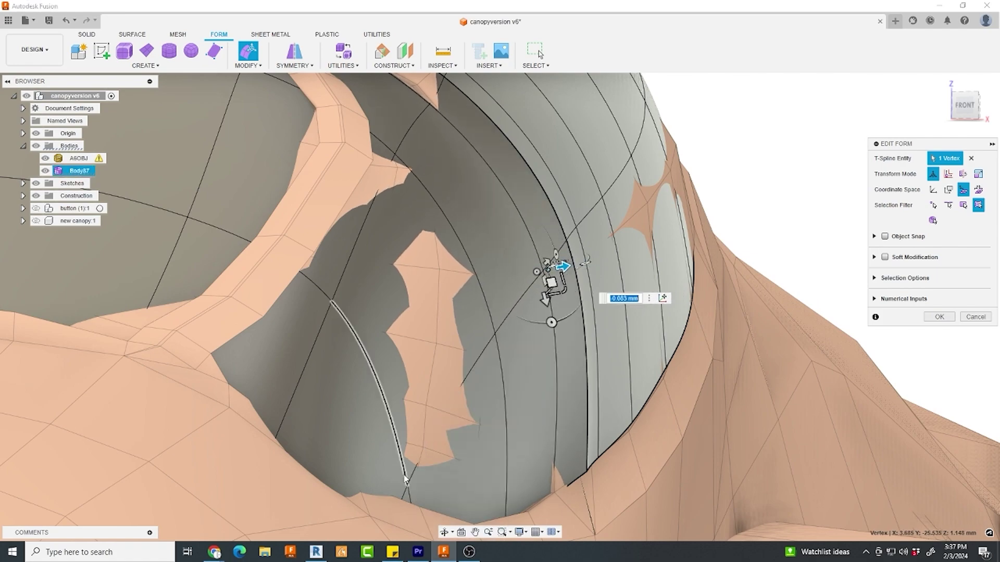
# - Raise the vertex at the windshield's front lower corner toward the mesh and finish the form edit
pyautogui.scroll(-5, 457, 446)
pyautogui.keyDown('shift'); pyautogui.moveTo(457, 446); pyautogui.dragTo(493, 467, button='middle'); pyautogui.keyUp('shift')
pyautogui.scroll(-3, 522, 353)
pyautogui.keyDown('shift'); pyautogui.moveTo(522, 352); pyautogui.dragTo(396, 338, button='middle'); pyautogui.keyUp('shift')
pyautogui.moveTo(395, 339); pyautogui.dragTo(481, 359, button='middle')
pyautogui.scroll(4, 489, 373)
pyautogui.moveTo(567, 417)
pyautogui.keyDown('shift'); pyautogui.mouseDown(button='middle')
pyautogui.moveTo(542, 432)
pyautogui.moveTo(578, 425)
pyautogui.mouseUp(button='middle'); pyautogui.keyUp('shift')
pyautogui.scroll(2, 587, 421)
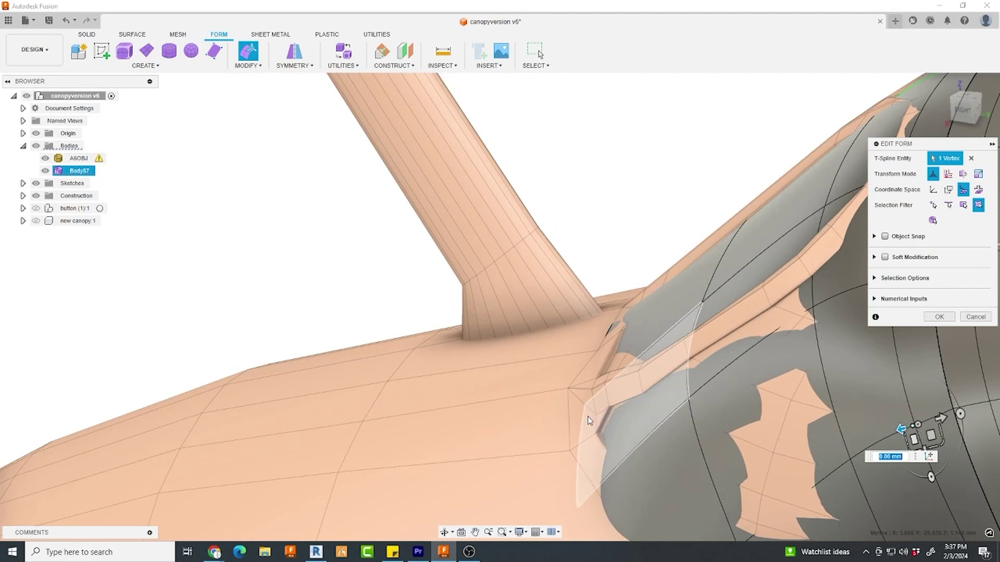
pyautogui.click(567, 384)
pyautogui.moveTo(555, 382); pyautogui.dragTo(602, 288)
pyautogui.scroll(-5, 608, 295)
pyautogui.keyDown('shift'); pyautogui.moveTo(608, 296); pyautogui.dragTo(464, 415, button='middle'); pyautogui.keyUp('shift')
pyautogui.click(938, 316)
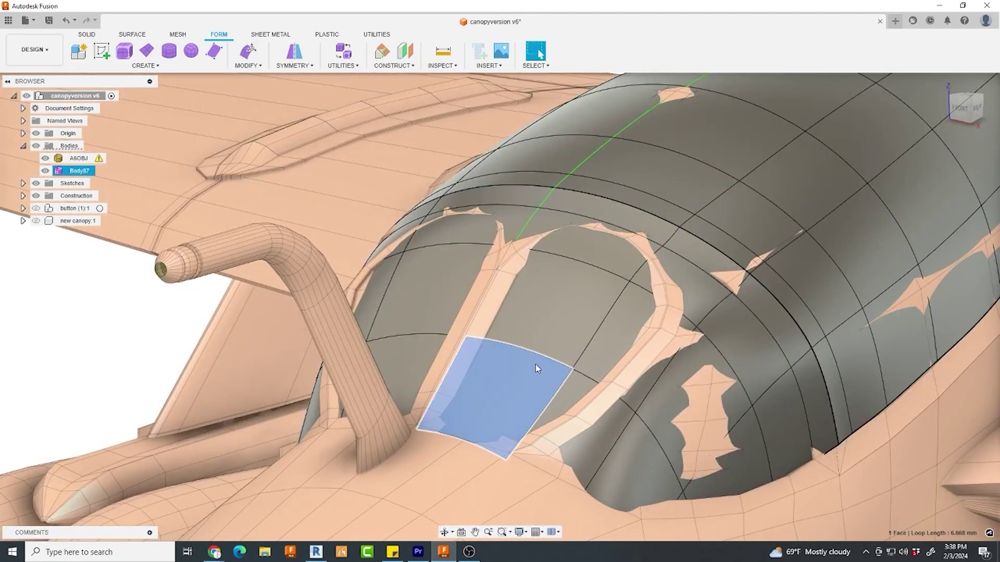
# - Select the two stacked windshield faces beside the centre line as targets for a form modification
pyautogui.click(536, 365)
pyautogui.keyDown('shift'); pyautogui.click(551, 325); pyautogui.keyUp('shift')
pyautogui.click(260, 67)
pyautogui.click(250, 256)
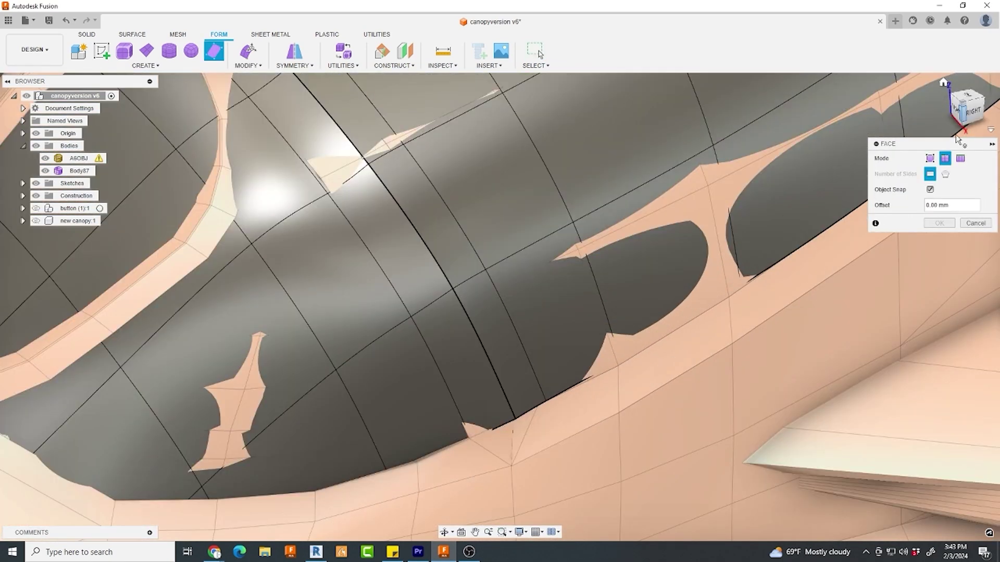
# - Draw a single four-sided face snapped to the mesh strip below the canopy's side edge, as a new body
pyautogui.click(930, 158)
pyautogui.scroll(5, 776, 278)
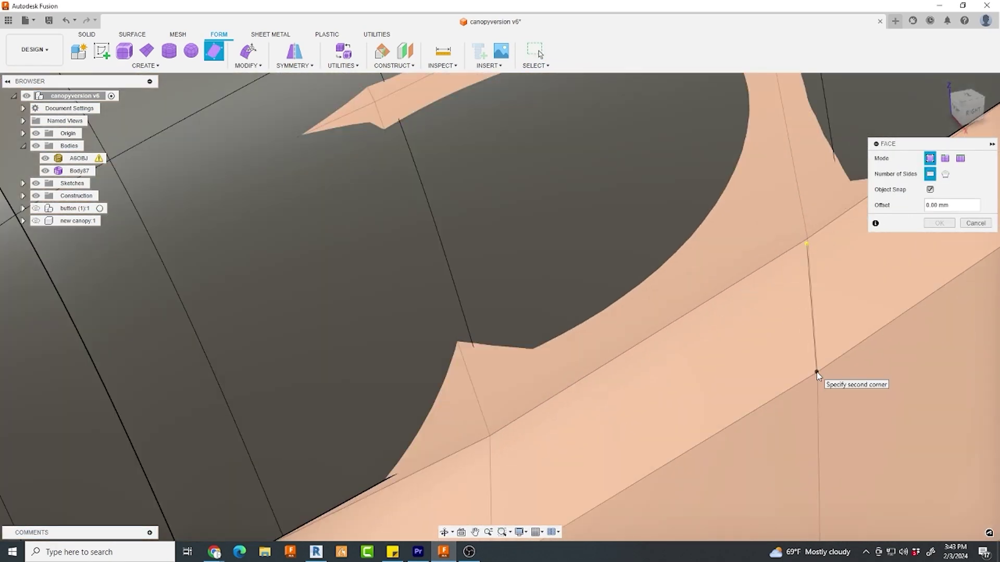
pyautogui.scroll(-3, 785, 390)
pyautogui.click(601, 302)
pyautogui.scroll(-5, 618, 323)
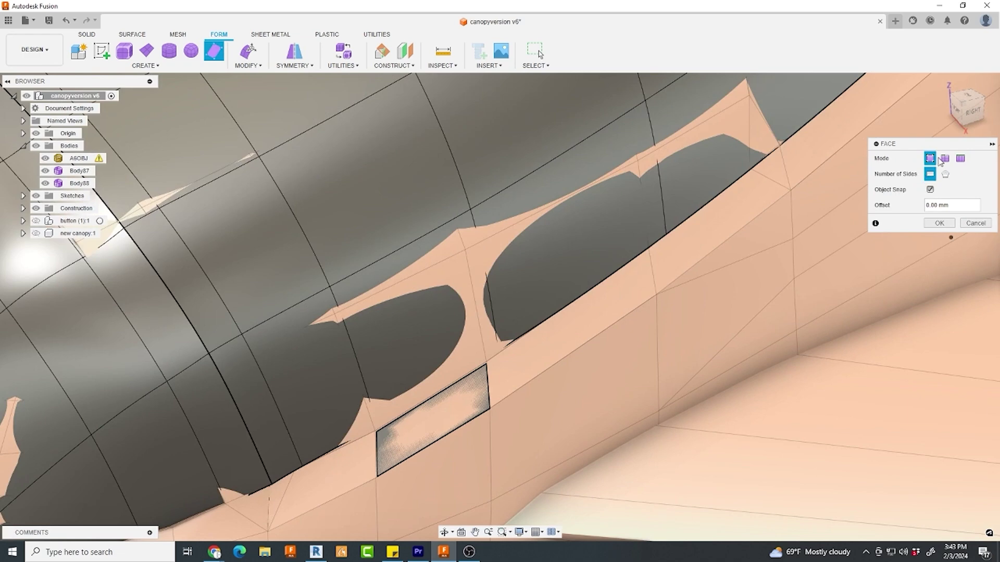
# - Extend the new face into a strip along the canopy's lower side edge toward the rear, snapping to the mesh
pyautogui.scroll(3, 666, 253)
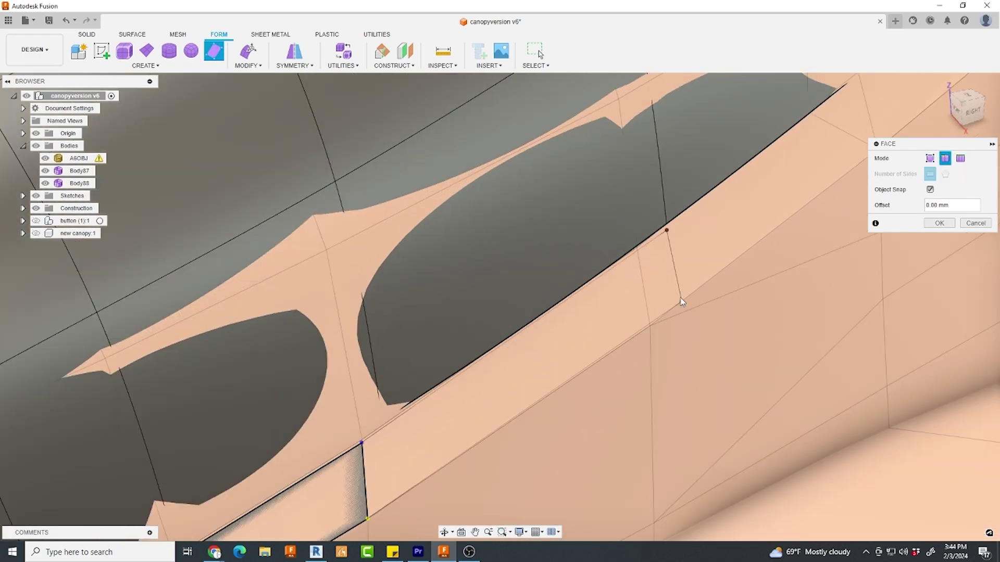
pyautogui.scroll(-3, 680, 301)
pyautogui.click(960, 158)
pyautogui.scroll(2, 676, 224)
pyautogui.scroll(-2, 677, 280)
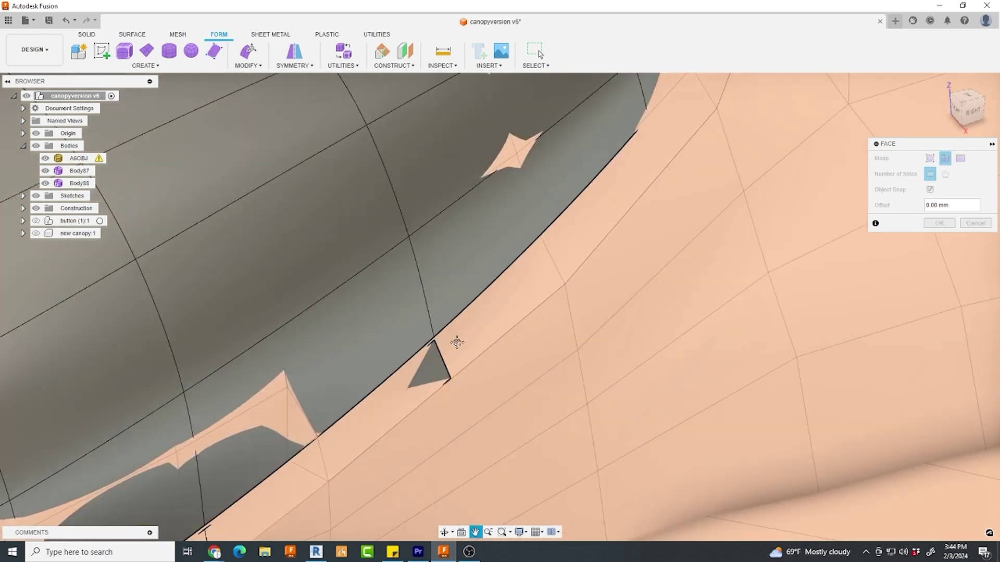
# - Try to add the next strip face toward the canopy's rear tip and complete the Face command, undoing the result
pyautogui.scroll(3, 548, 251)
pyautogui.click(577, 270)
pyautogui.press('Return')
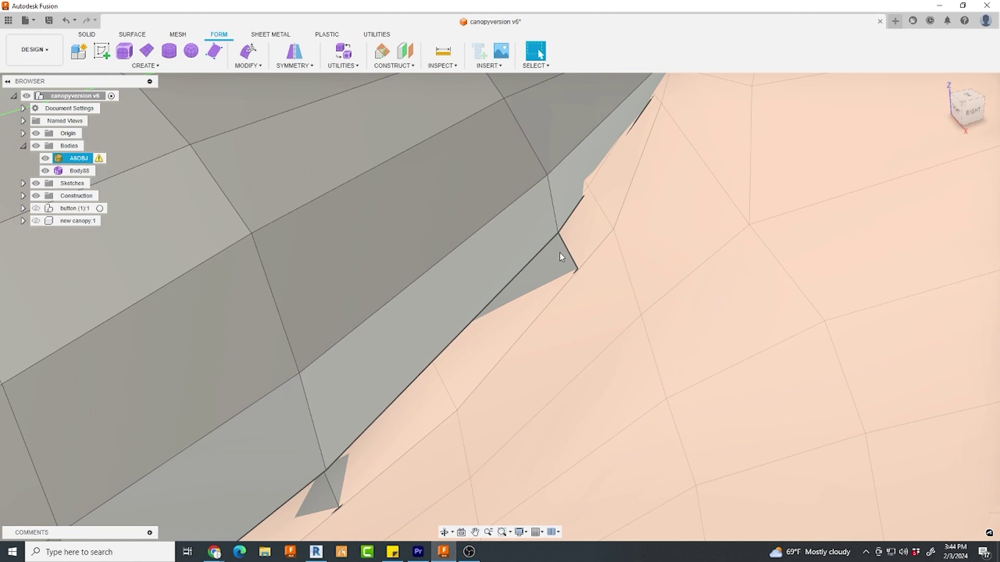
pyautogui.scroll(-5, 541, 265)
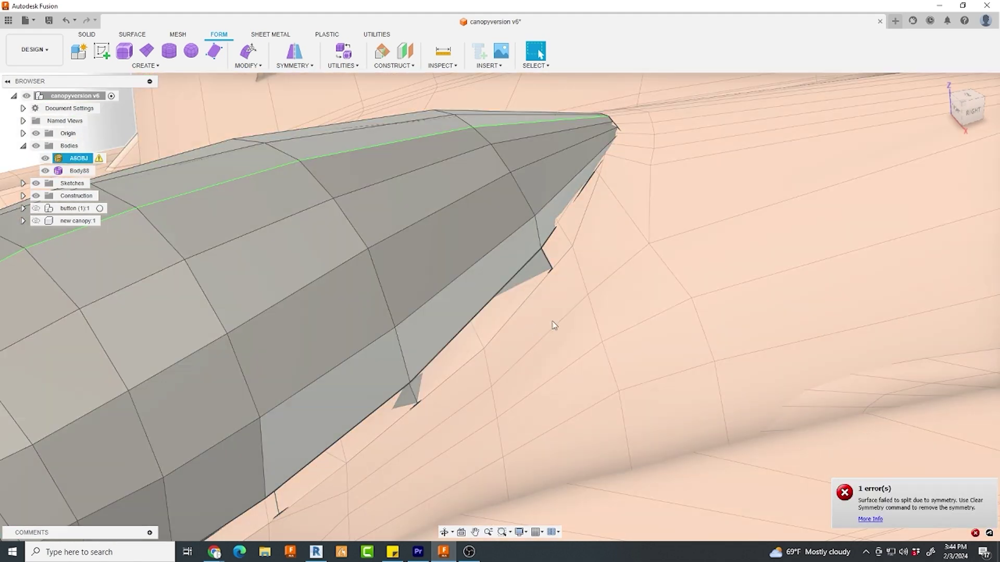
pyautogui.hotkey('ctrl', 'z')
# - Continue the strip of faces from its rear edge around the canopy's rear tip with edge-mode Face
pyautogui.click(213, 51)
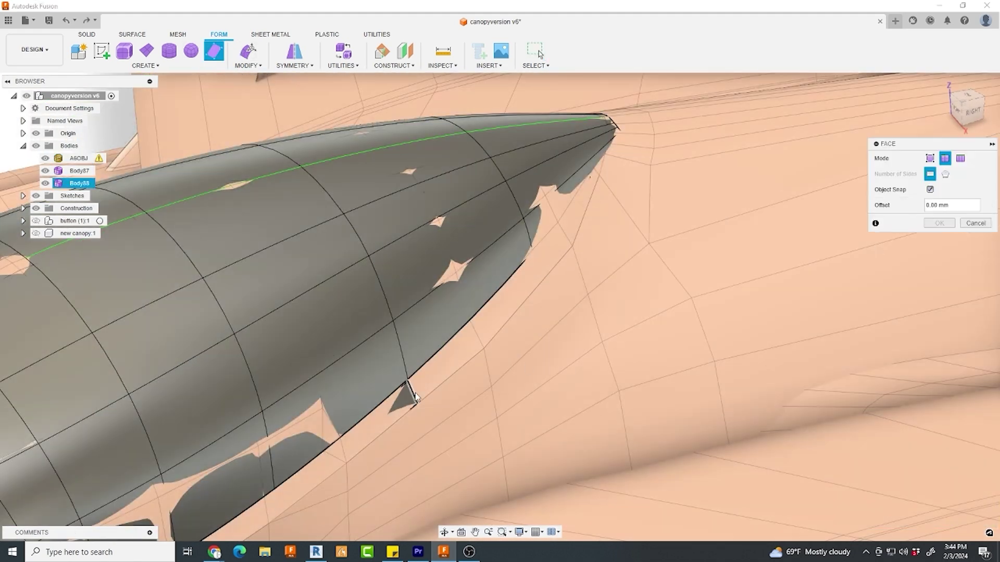
pyautogui.scroll(3, 537, 225)
pyautogui.click(550, 249)
pyautogui.scroll(-3, 551, 250)
pyautogui.scroll(4, 594, 172)
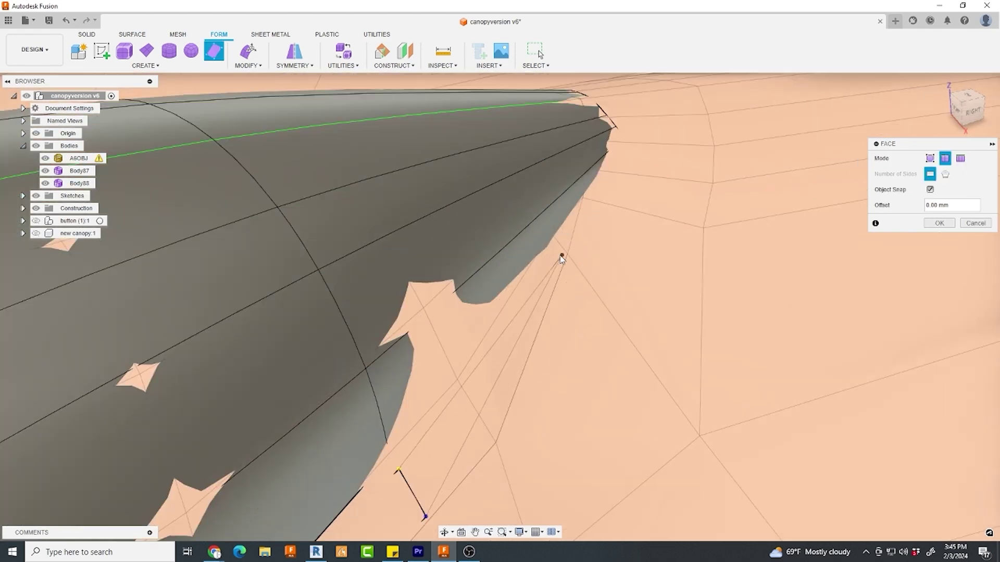
pyautogui.moveTo(589, 285); pyautogui.dragTo(541, 428, button='middle')
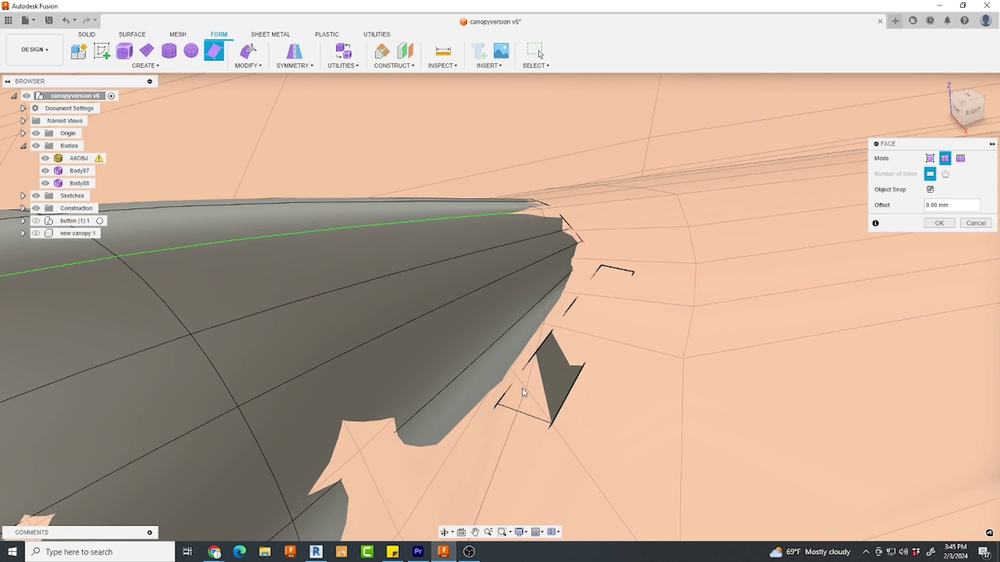
pyautogui.keyDown('shift'); pyautogui.moveTo(565, 298); pyautogui.dragTo(559, 291, button='middle'); pyautogui.keyUp('shift')
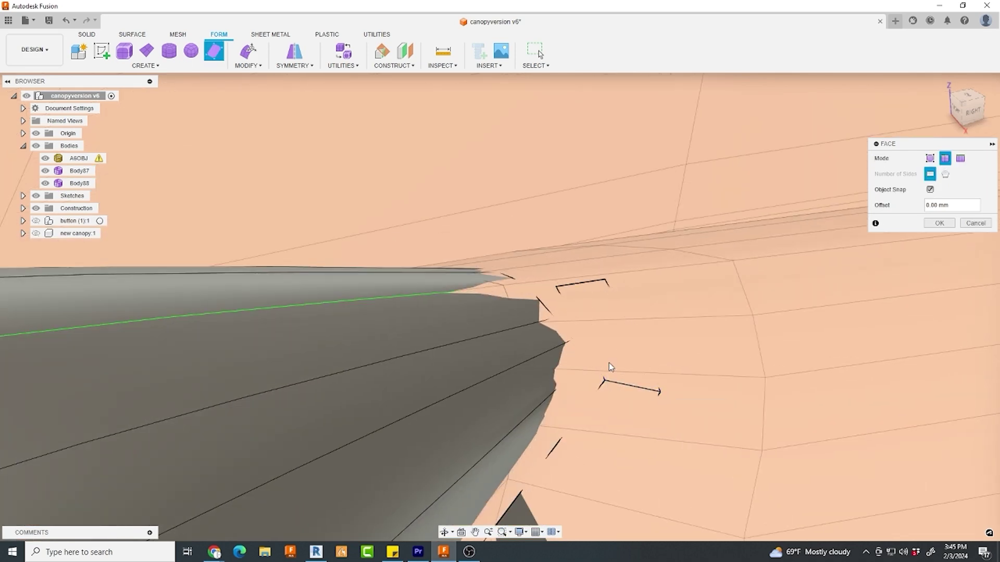
pyautogui.keyDown('shift'); pyautogui.moveTo(597, 341); pyautogui.dragTo(705, 294, button='middle'); pyautogui.keyUp('shift')
pyautogui.click(937, 225)
# - Merge the two facing strip edges at the canopy's rear centre and adjust the merged area slightly with Edit Form
pyautogui.scroll(-3, 620, 315)
pyautogui.keyDown('shift'); pyautogui.moveTo(616, 316); pyautogui.dragTo(646, 308, button='middle'); pyautogui.keyUp('shift')
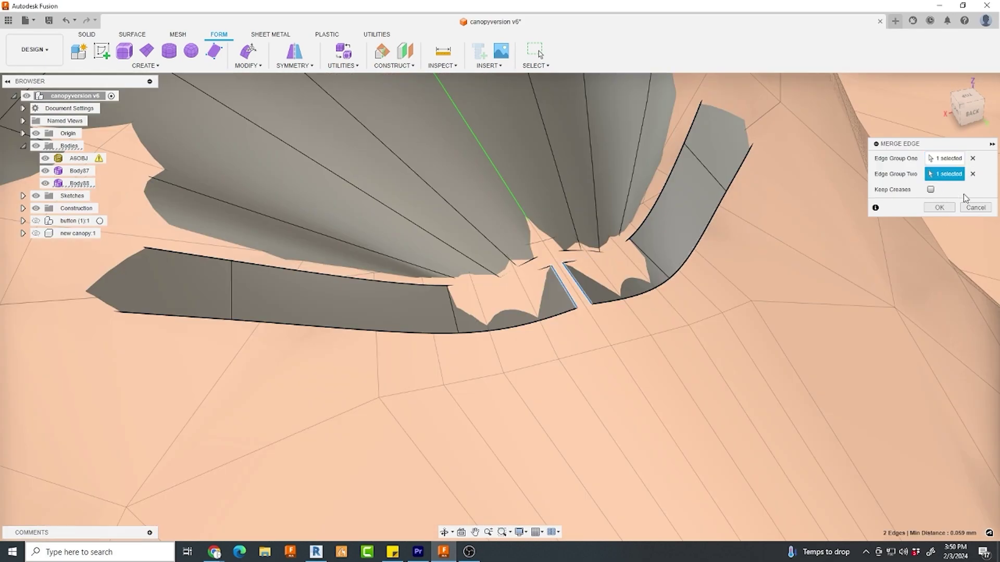
pyautogui.click(939, 207)
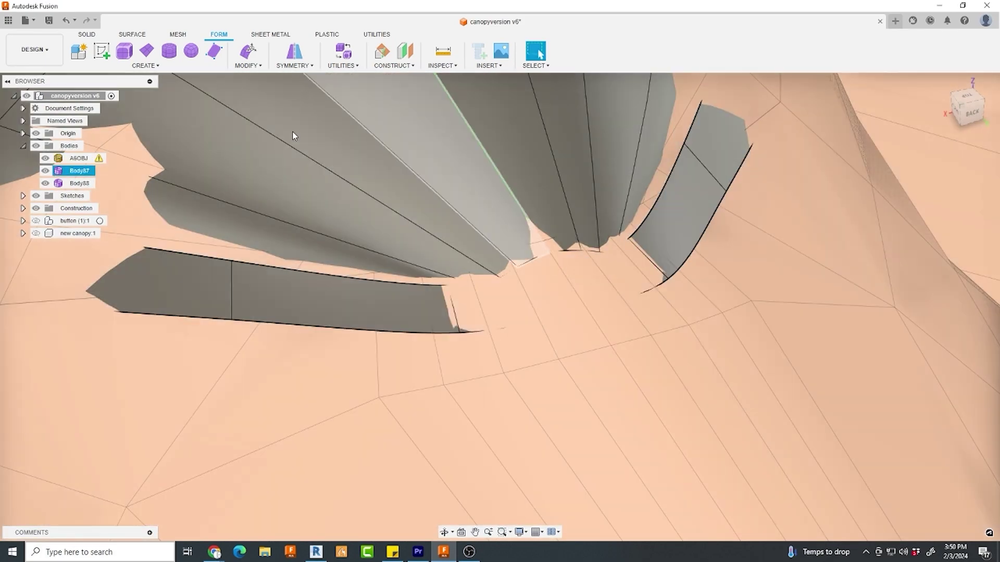
pyautogui.click(248, 51)
pyautogui.click(564, 292)
pyautogui.keyDown('shift'); pyautogui.moveTo(565, 292); pyautogui.dragTo(622, 245, button='middle'); pyautogui.keyUp('shift')
pyautogui.moveTo(582, 307); pyautogui.dragTo(581, 310)
# - Convert the T-spline strip around the canopy base into a BRep surface body
pyautogui.scroll(-4, 582, 310)
pyautogui.keyDown('shift'); pyautogui.moveTo(581, 310); pyautogui.dragTo(529, 332, button='middle'); pyautogui.keyUp('shift')
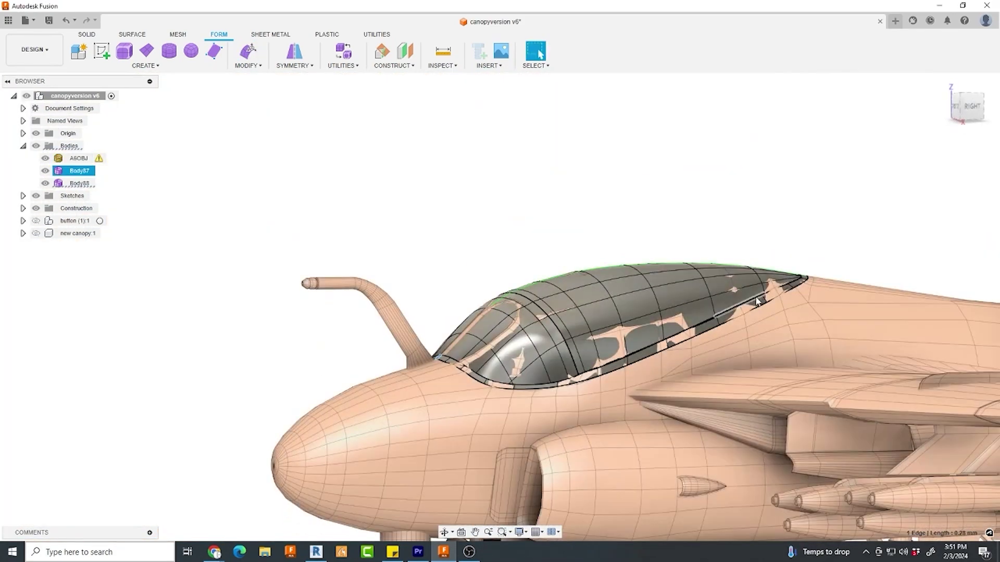
pyautogui.scroll(4, 776, 321)
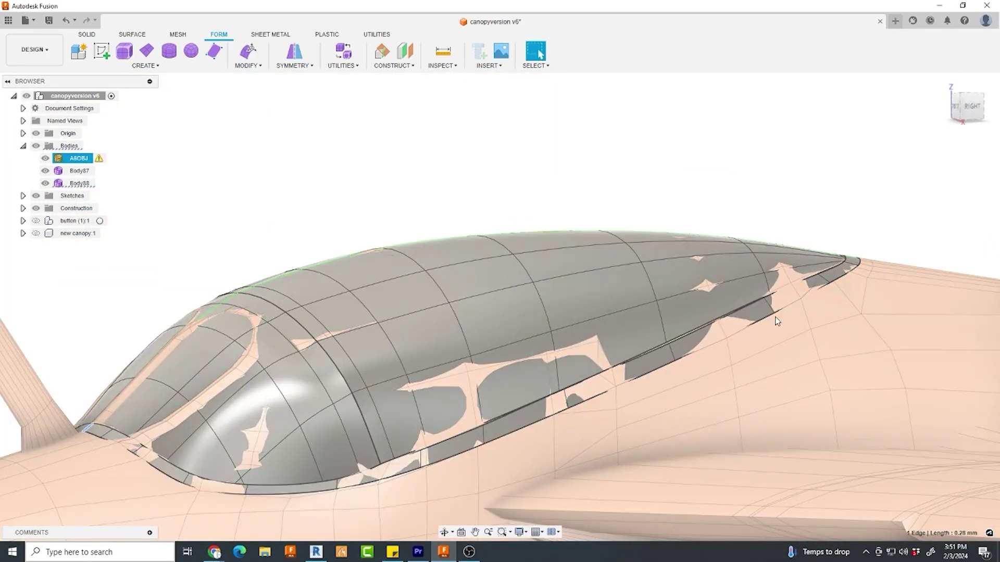
pyautogui.scroll(-3, 770, 326)
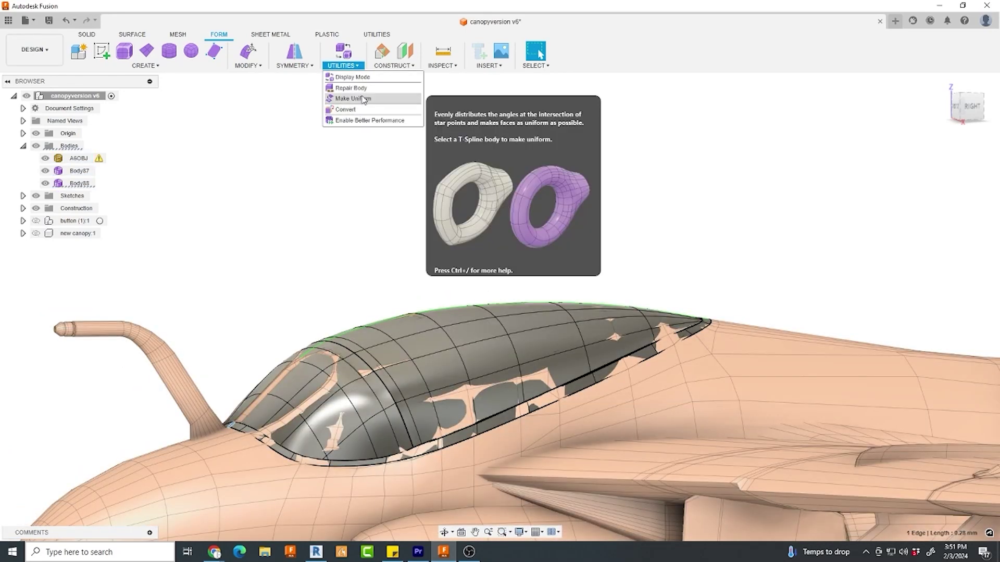
pyautogui.click(363, 111)
pyautogui.scroll(3, 452, 438)
pyautogui.click(940, 258)
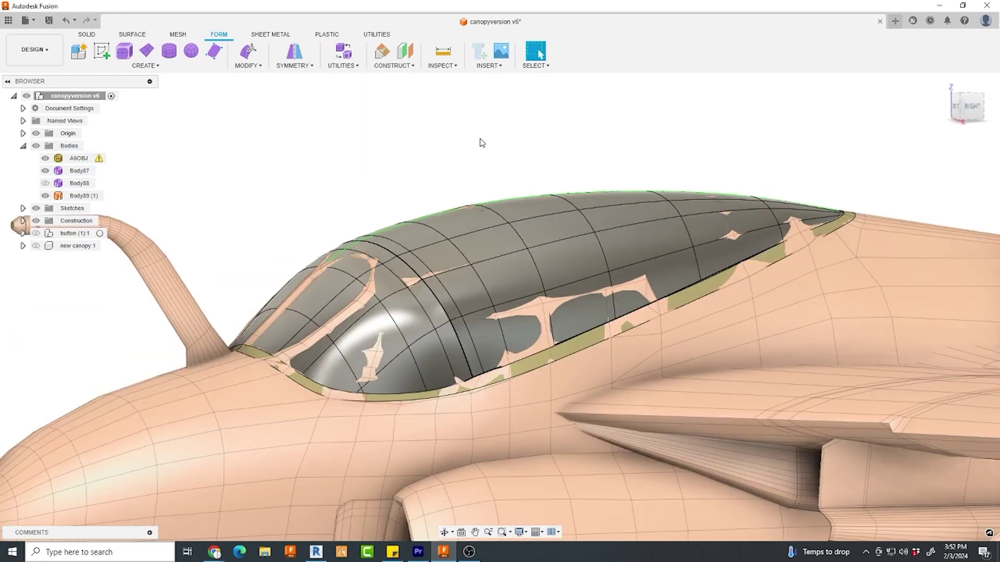
# - Convert the canopy T-spline to a new BRep body, keeping the centre line and several cross loops as edges
pyautogui.click(449, 243)
pyautogui.keyDown('shift'); pyautogui.moveTo(450, 243); pyautogui.dragTo(515, 297, button='middle'); pyautogui.keyUp('shift')
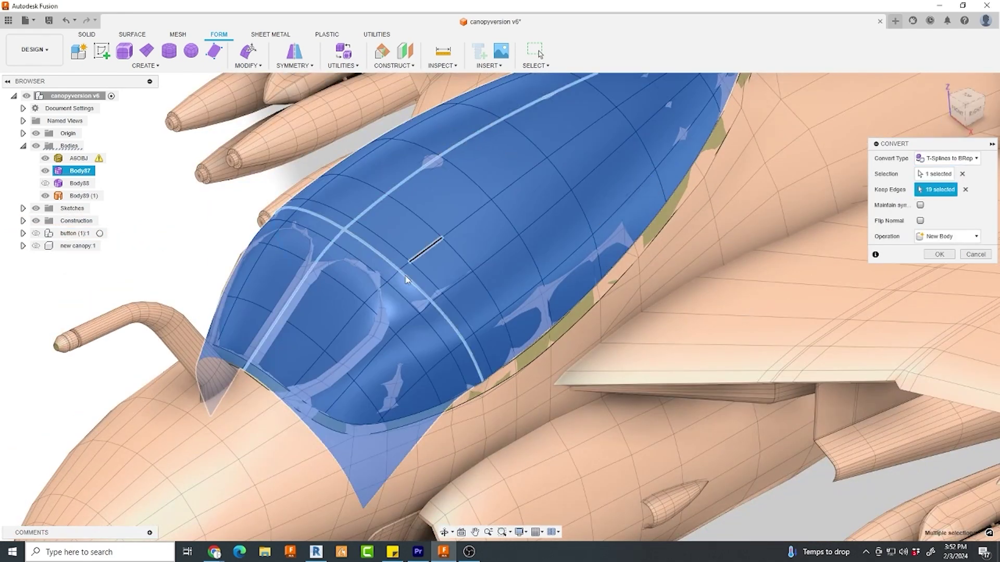
pyautogui.keyDown('shift'); pyautogui.moveTo(411, 323); pyautogui.dragTo(438, 267, button='middle'); pyautogui.keyUp('shift')
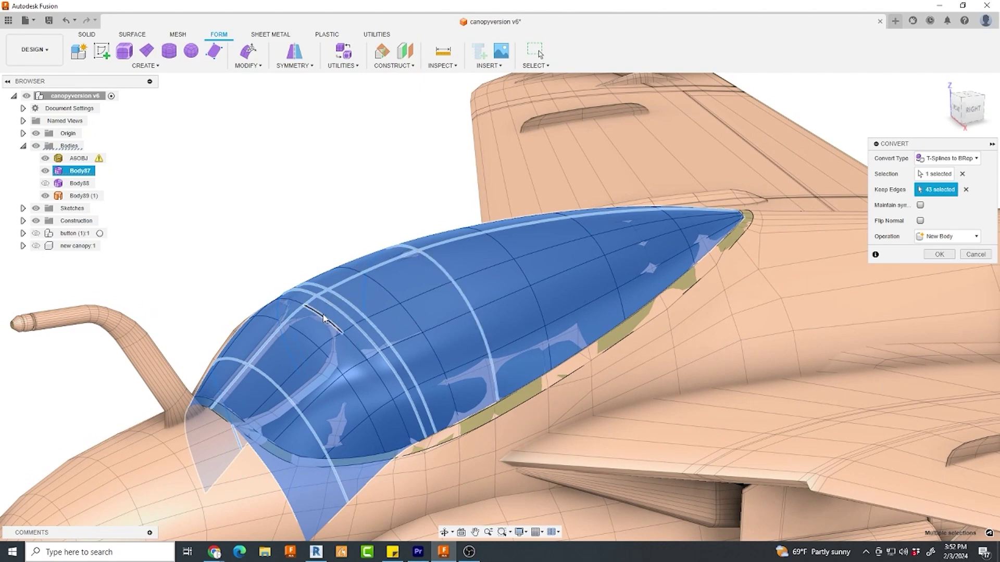
pyautogui.doubleClick(323, 316)
pyautogui.keyDown('shift'); pyautogui.moveTo(434, 346); pyautogui.dragTo(409, 338, button='middle'); pyautogui.keyUp('shift')
pyautogui.scroll(3, 724, 249)
pyautogui.doubleClick(725, 249)
pyautogui.scroll(-3, 509, 326)
pyautogui.click(938, 255)
# - Sketch a fit-point spline in the side view along the base strip's upper edge, from the windshield front past the rear tip
pyautogui.keyDown('shift'); pyautogui.moveTo(464, 183); pyautogui.dragTo(406, 255, button='middle'); pyautogui.keyUp('shift')
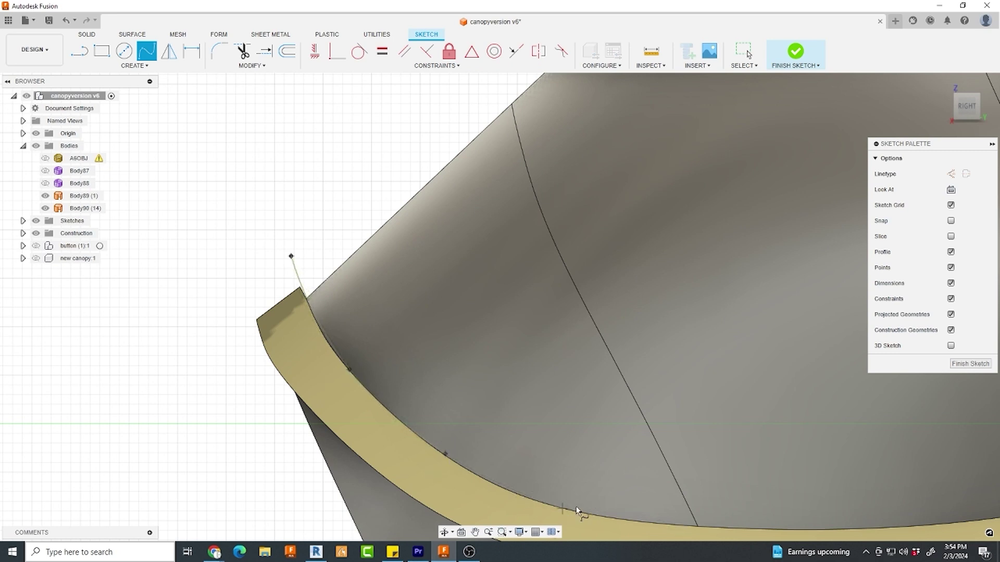
pyautogui.click(577, 511)
pyautogui.moveTo(578, 511); pyautogui.dragTo(383, 489, button='middle')
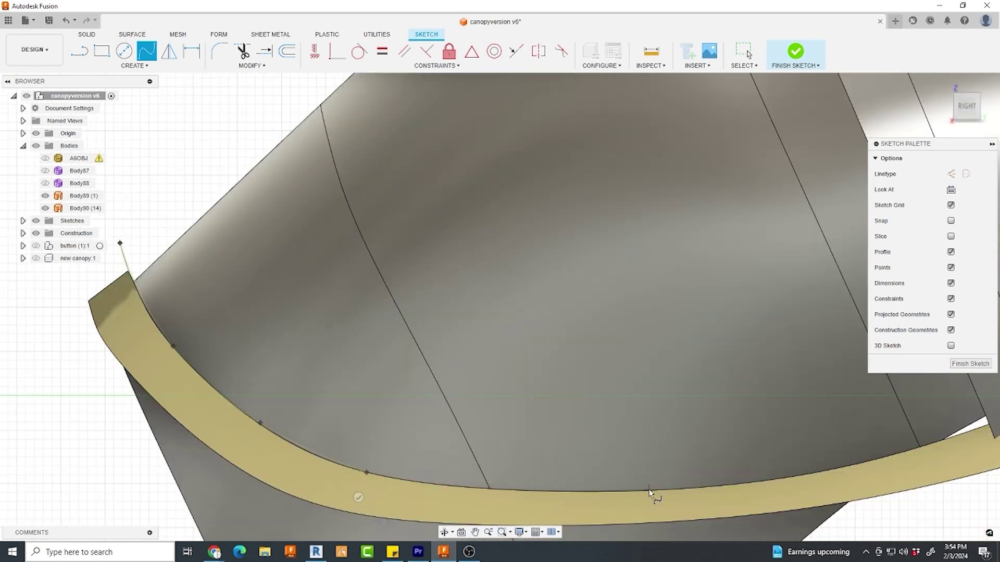
pyautogui.click(657, 496)
pyautogui.moveTo(657, 496); pyautogui.dragTo(243, 533, button='middle')
pyautogui.scroll(-5, 735, 411)
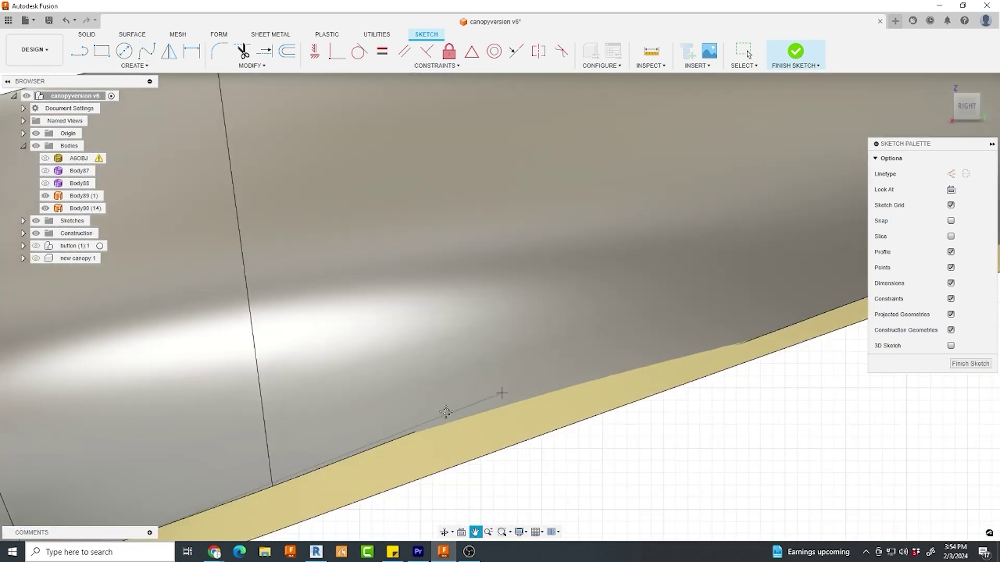
pyautogui.scroll(5, 625, 336)
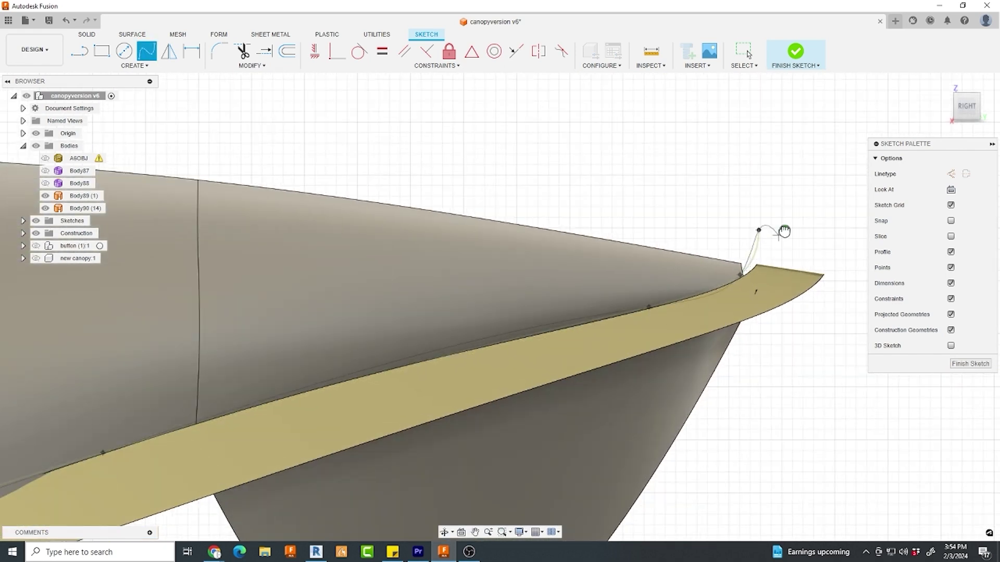
pyautogui.keyDown('shift'); pyautogui.moveTo(784, 231); pyautogui.dragTo(731, 260, button='middle'); pyautogui.keyUp('shift')
pyautogui.scroll(4, 732, 260)
pyautogui.click(792, 61)
# - Cut away the canopy surface that extends below the base strip along the sketched spline
pyautogui.click(286, 51)
pyautogui.click(938, 255)
pyautogui.scroll(-8, 585, 280)
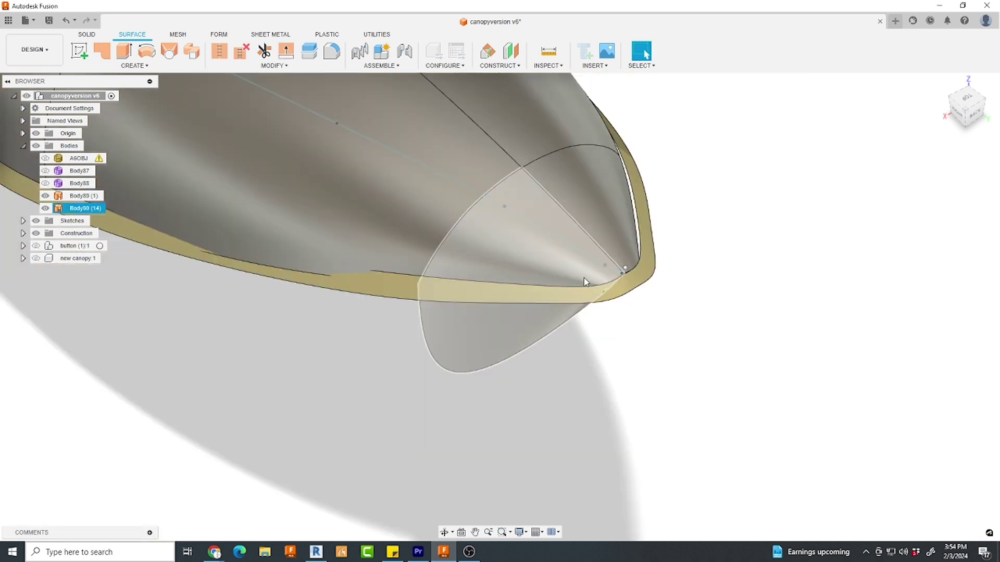
# - Extrude the side-view spline into a new surface wide enough to pass through the whole canopy and base strip
pyautogui.keyDown('shift'); pyautogui.moveTo(586, 280); pyautogui.dragTo(825, 185, button='middle'); pyautogui.keyUp('shift')
pyautogui.click(124, 51)
pyautogui.click(197, 370)
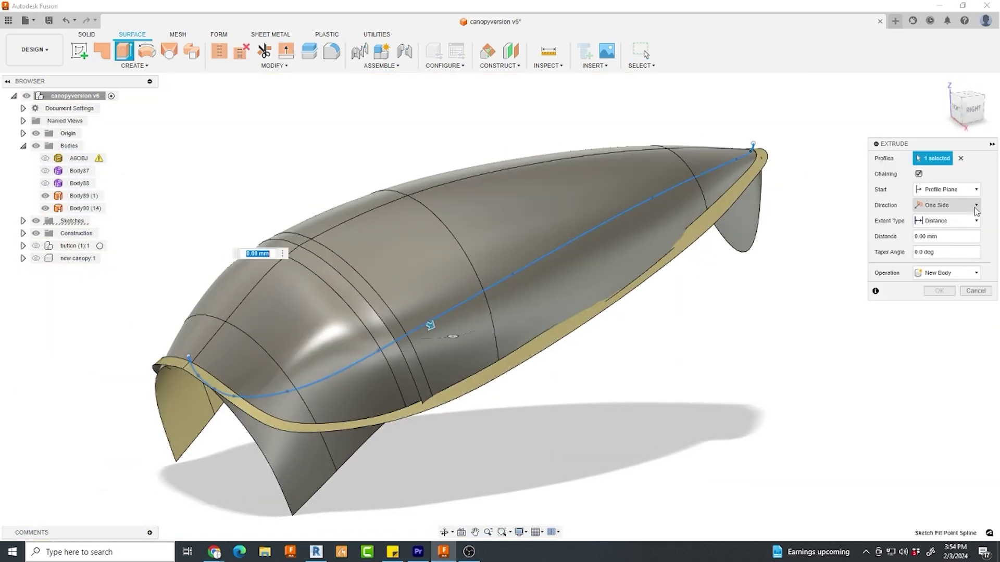
pyautogui.moveTo(430, 325); pyautogui.dragTo(633, 412)
pyautogui.click(939, 306)
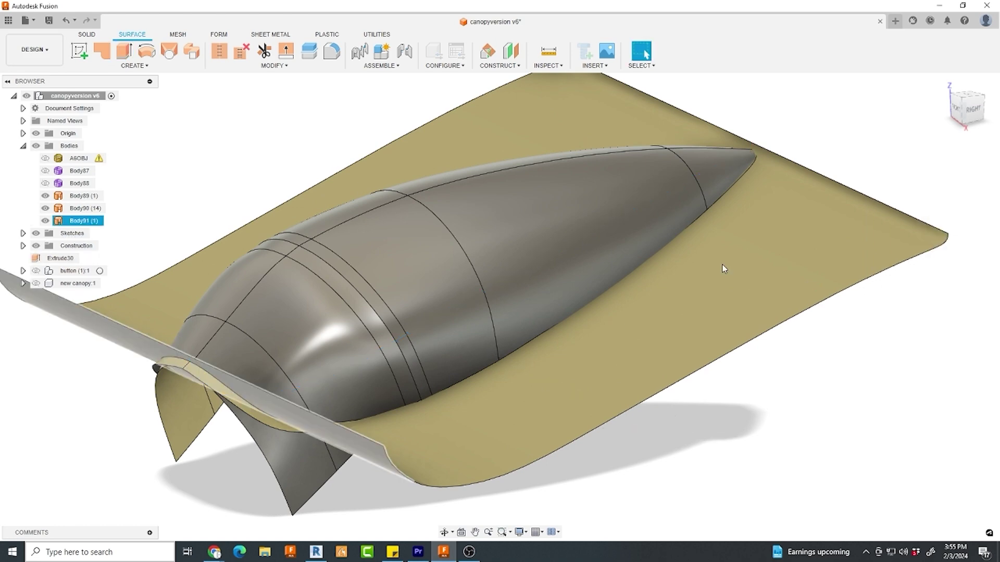
# - Trim away the canopy portions hanging below the extruded surface, using that surface as the trim tool
pyautogui.click(265, 51)
pyautogui.click(292, 470)
pyautogui.keyDown('shift'); pyautogui.moveTo(292, 470); pyautogui.dragTo(830, 235, button='middle'); pyautogui.keyUp('shift')
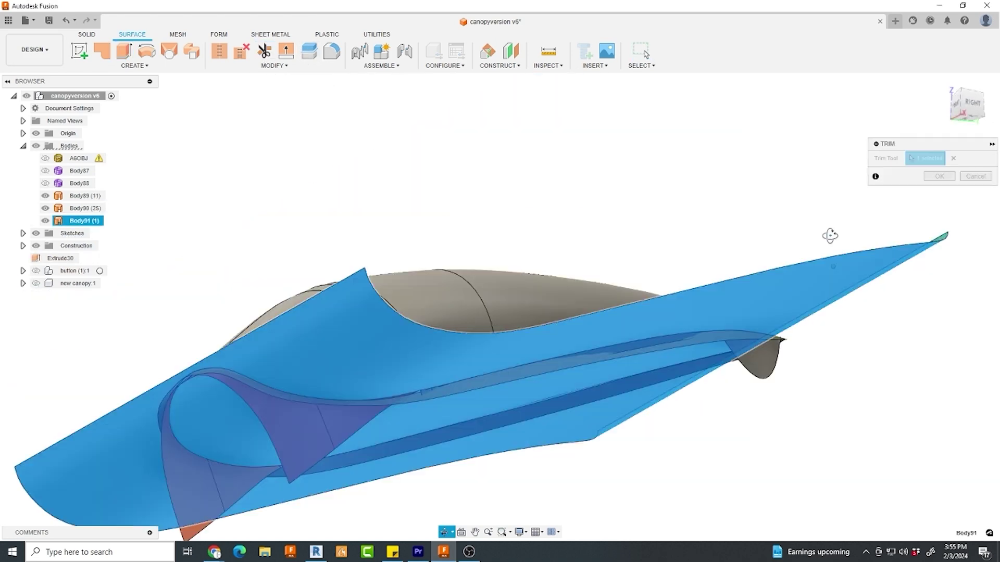
pyautogui.click(939, 176)
pyautogui.keyDown('shift'); pyautogui.moveTo(836, 187); pyautogui.dragTo(773, 166, button='middle'); pyautogui.keyUp('shift')
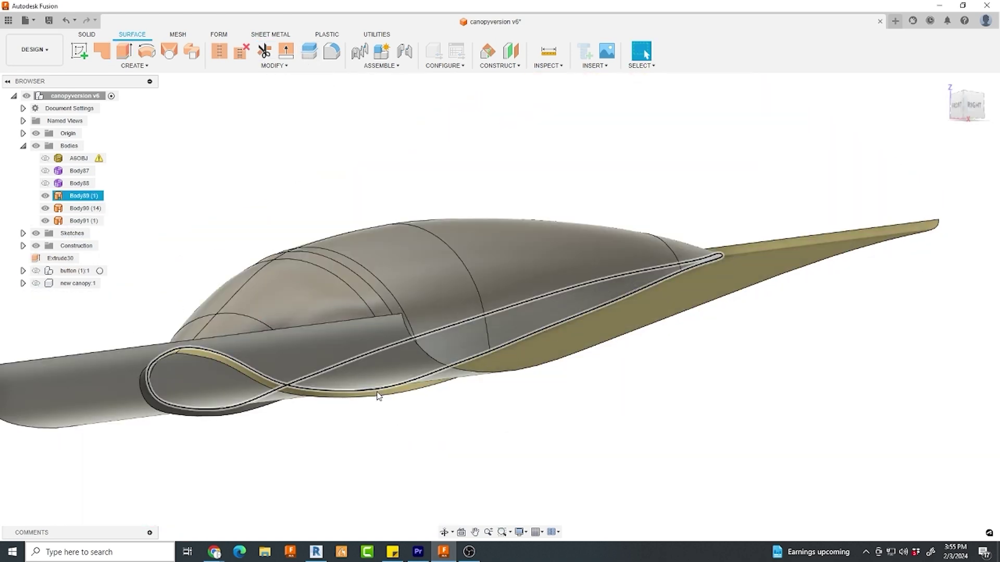
# - Hide the base strip and delete all canopy faces on one side of the centre line
pyautogui.keyDown('shift'); pyautogui.moveTo(156, 206); pyautogui.dragTo(224, 265, button='middle'); pyautogui.keyUp('shift')
pyautogui.click(204, 356)
pyautogui.click(241, 272)
pyautogui.press('Delete')
pyautogui.click(243, 253)
pyautogui.press('Delete')
pyautogui.click(258, 243)
pyautogui.press('Delete')
pyautogui.moveTo(359, 104); pyautogui.dragTo(336, 297, button='middle')
pyautogui.click(435, 195)
pyautogui.press('Delete')
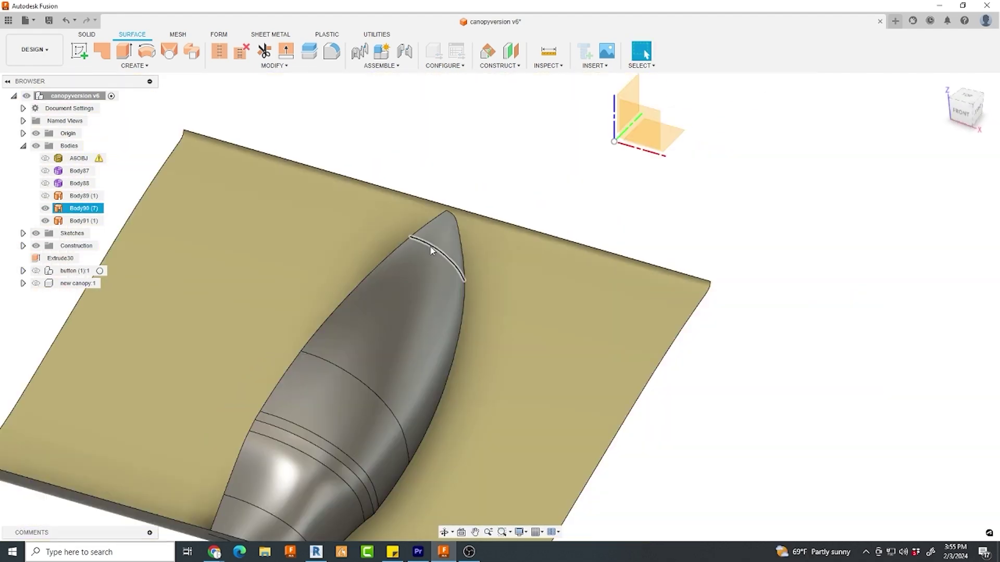
# - Try to extend the short notched lower edge beside the canopy frame down to the cutting surface
pyautogui.keyDown('shift'); pyautogui.moveTo(432, 249); pyautogui.dragTo(437, 352, button='middle'); pyautogui.keyUp('shift')
pyautogui.scroll(4, 364, 333)
pyautogui.keyDown('shift'); pyautogui.moveTo(261, 250); pyautogui.dragTo(255, 298, button='middle'); pyautogui.keyUp('shift')
pyautogui.scroll(5, 254, 299)
pyautogui.click(285, 51)
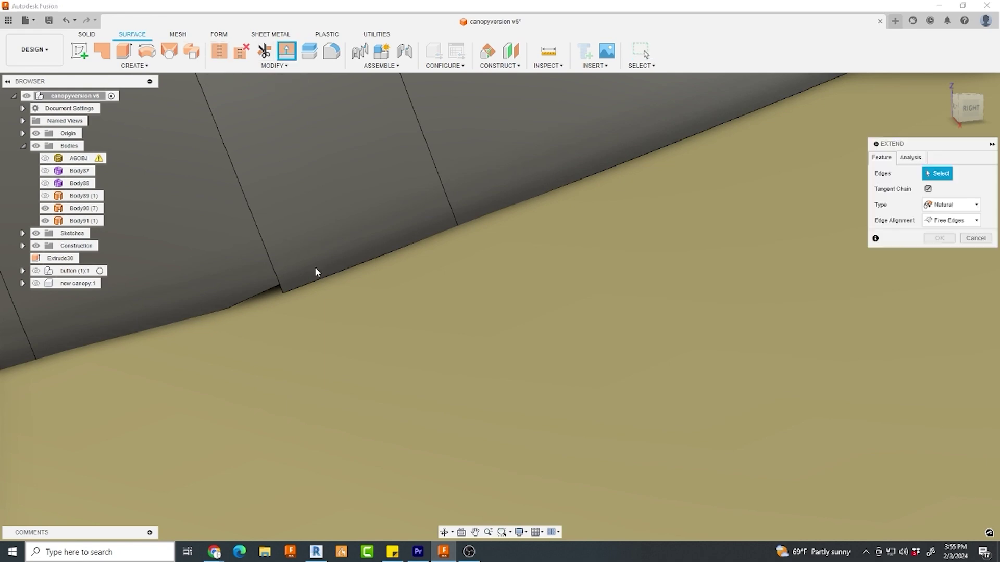
pyautogui.moveTo(281, 300); pyautogui.dragTo(285, 309)
pyautogui.press('Return')
pyautogui.scroll(-5, 286, 302)
pyautogui.moveTo(286, 302); pyautogui.dragTo(383, 398, button='middle')
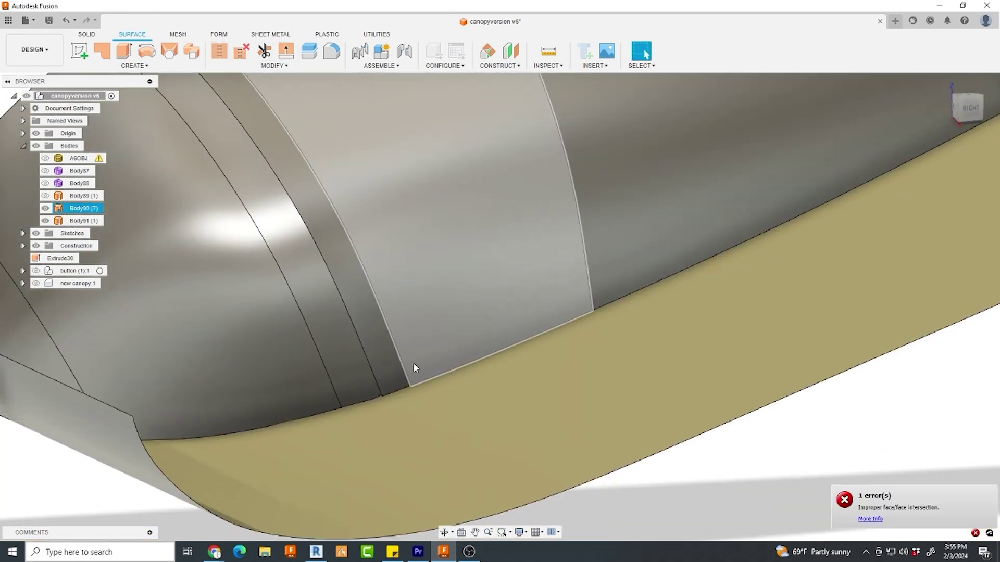
# - Unstitch the half canopy into separate surface bodies
pyautogui.click(241, 51)
pyautogui.doubleClick(333, 224)
pyautogui.click(939, 192)
# - Extend the notched lower edge beside the canopy frame until it passes below the cutting surface
pyautogui.scroll(7, 377, 407)
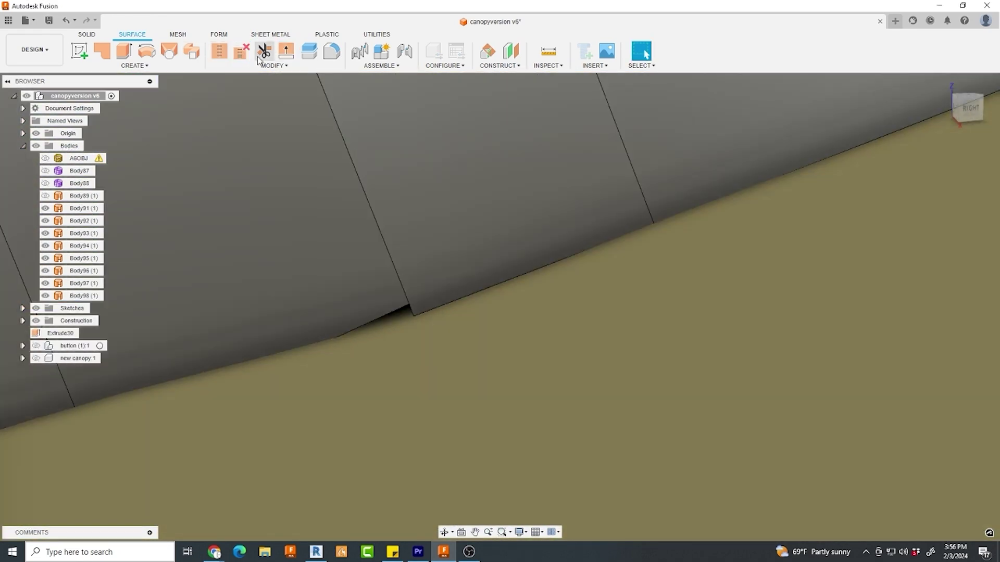
pyautogui.click(286, 51)
pyautogui.click(398, 311)
pyautogui.moveTo(399, 315); pyautogui.dragTo(411, 337)
pyautogui.click(939, 254)
pyautogui.scroll(-5, 578, 365)
# - Trim off the extended piece that protrudes below the cutting surface
pyautogui.click(264, 51)
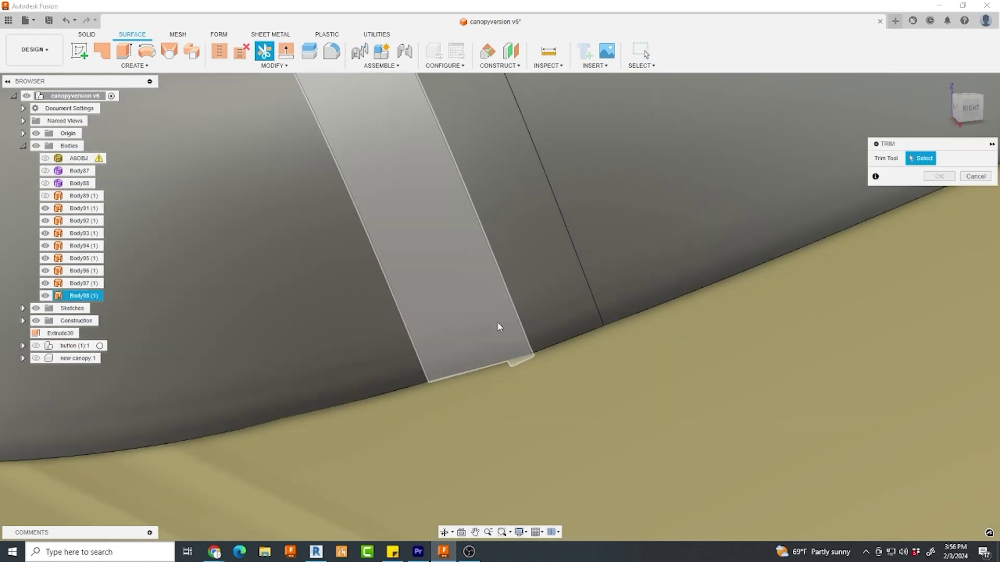
pyautogui.click(510, 417)
pyautogui.keyDown('shift'); pyautogui.moveTo(512, 422); pyautogui.dragTo(512, 400, button='middle'); pyautogui.keyUp('shift')
pyautogui.scroll(5, 512, 442)
pyautogui.click(518, 441)
pyautogui.click(939, 176)
pyautogui.scroll(-8, 676, 311)
pyautogui.keyDown('shift'); pyautogui.moveTo(676, 310); pyautogui.dragTo(619, 500, button='middle'); pyautogui.keyUp('shift')
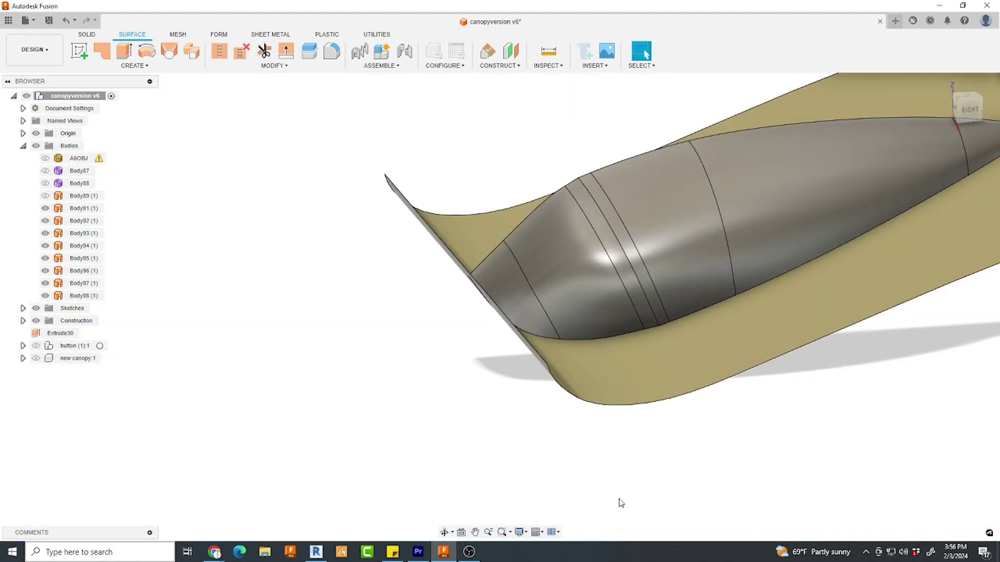
# - Stitch the separate half-canopy faces back into one surface body
pyautogui.press('v')
pyautogui.scroll(-2, 616, 373)
pyautogui.moveTo(616, 374); pyautogui.dragTo(470, 388, button='middle')
pyautogui.click(219, 51)
pyautogui.moveTo(247, 93); pyautogui.dragTo(832, 444)
pyautogui.click(942, 424)
# - Hide the cutting surface, show the base strip and split the strip along the lengthwise centre plane
pyautogui.click(45, 208)
pyautogui.click(45, 208)
pyautogui.click(46, 195)
pyautogui.scroll(3, 292, 316)
pyautogui.click(292, 316)
pyautogui.keyDown('shift'); pyautogui.moveTo(177, 264); pyautogui.dragTo(680, 235, button='middle'); pyautogui.keyUp('shift')
pyautogui.scroll(-3, 290, 315)
pyautogui.click(309, 50)
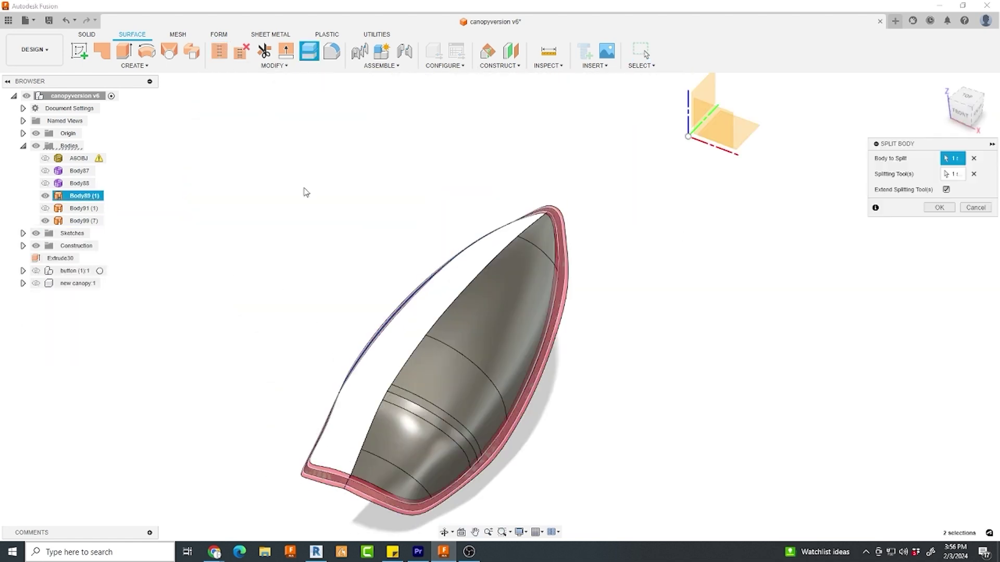
pyautogui.click(704, 96)
pyautogui.press('Return')
# - Remove the base strip half on the side without canopy and inspect the gaps between the remaining strip and the canopy edge
pyautogui.scroll(3, 296, 464)
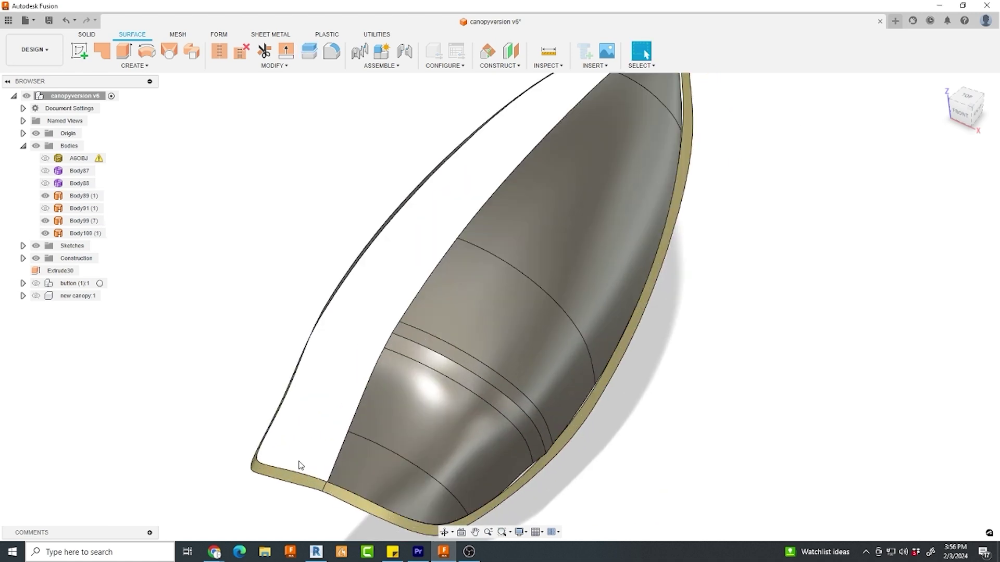
pyautogui.keyDown('shift'); pyautogui.moveTo(283, 401); pyautogui.dragTo(374, 405, button='middle'); pyautogui.keyUp('shift')
pyautogui.scroll(5, 448, 445)
pyautogui.scroll(-3, 507, 406)
pyautogui.keyDown('shift'); pyautogui.moveTo(512, 424); pyautogui.dragTo(446, 290, button='middle'); pyautogui.keyUp('shift')
pyautogui.click(966, 106)
pyautogui.moveTo(579, 518); pyautogui.dragTo(462, 510, button='middle')
pyautogui.moveTo(224, 347)
pyautogui.keyDown('shift'); pyautogui.mouseDown(button='middle')
pyautogui.moveTo(279, 345)
pyautogui.moveTo(281, 332)
pyautogui.moveTo(204, 347)
pyautogui.mouseUp(button='middle'); pyautogui.keyUp('shift')
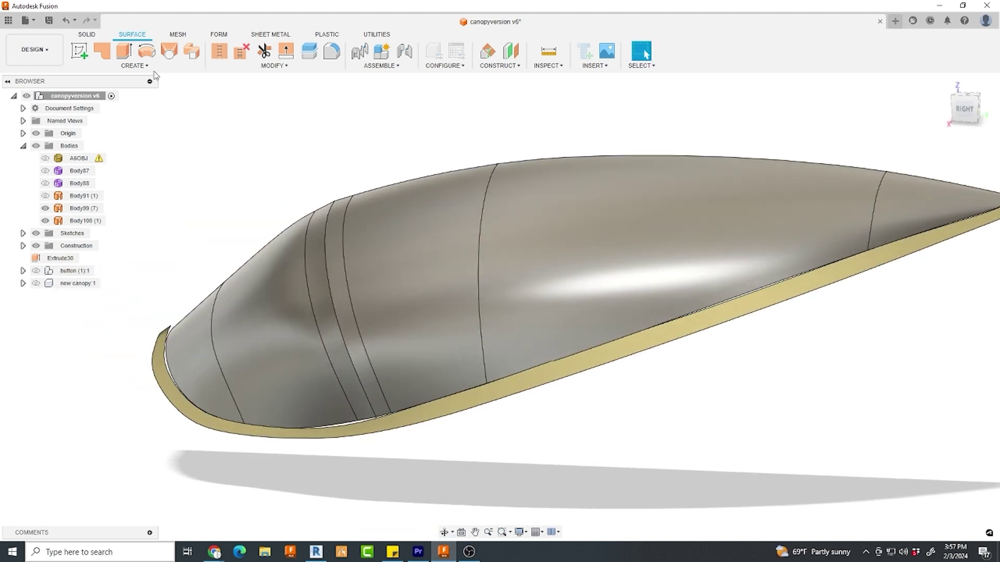
# - Begin a loft from the base strip's outer edge to the canopy's lower edge, adding the windshield and frame edges to the second profile
pyautogui.click(169, 51)
pyautogui.scroll(3, 190, 417)
pyautogui.click(169, 347)
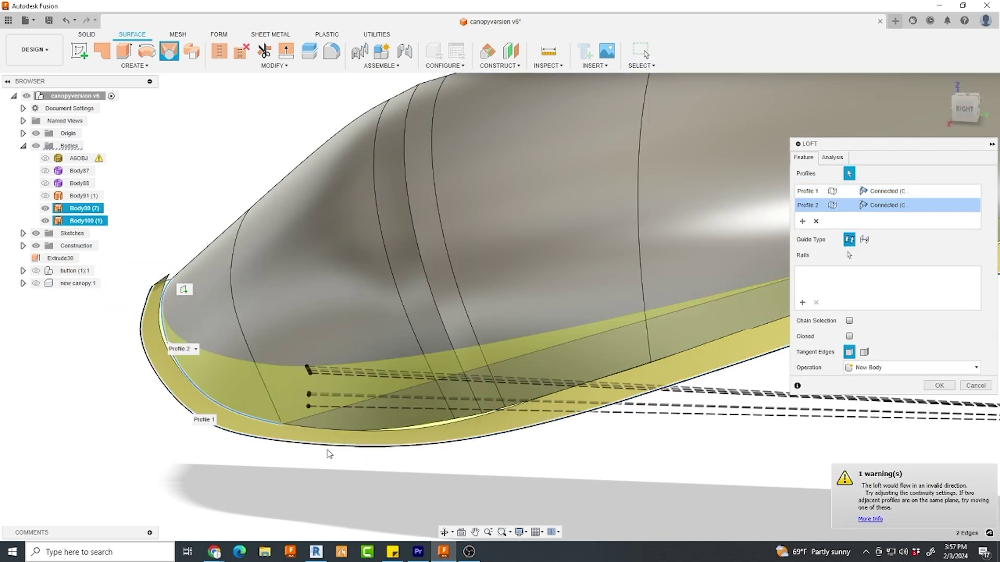
pyautogui.scroll(3, 409, 428)
pyautogui.click(409, 428)
pyautogui.click(522, 408)
pyautogui.click(587, 393)
# - Add the remaining rear lower canopy edges to the second profile and create the loft as a new body
pyautogui.keyDown('shift'); pyautogui.moveTo(601, 395); pyautogui.dragTo(643, 437, button='middle'); pyautogui.keyUp('shift')
pyautogui.scroll(2, 646, 437)
pyautogui.moveTo(391, 423); pyautogui.dragTo(249, 448, button='middle')
pyautogui.scroll(-5, 597, 346)
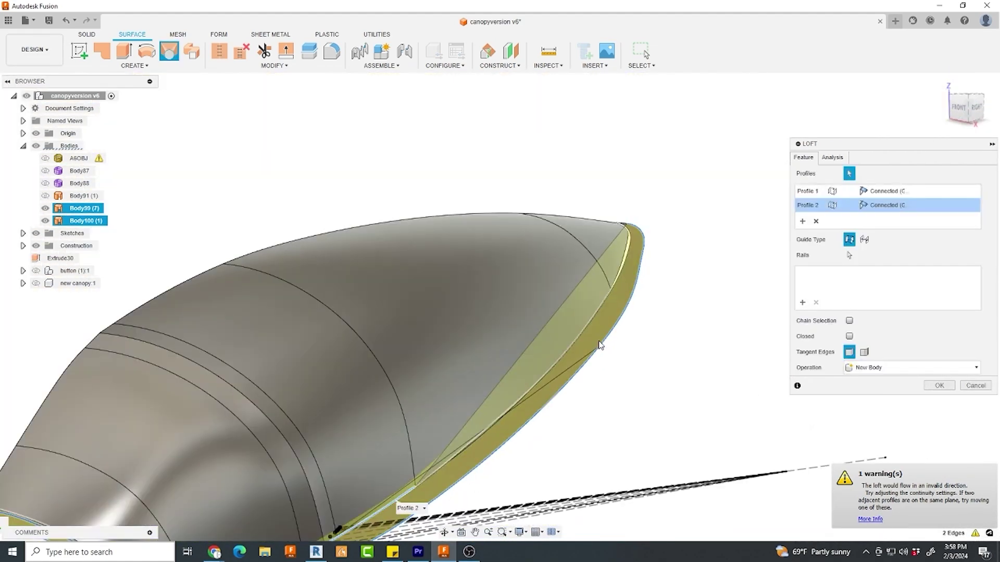
pyautogui.scroll(5, 402, 462)
pyautogui.click(437, 417)
pyautogui.scroll(-5, 438, 417)
pyautogui.scroll(3, 619, 272)
pyautogui.keyDown('shift'); pyautogui.moveTo(619, 271); pyautogui.dragTo(915, 368, button='middle'); pyautogui.keyUp('shift')
pyautogui.click(937, 386)
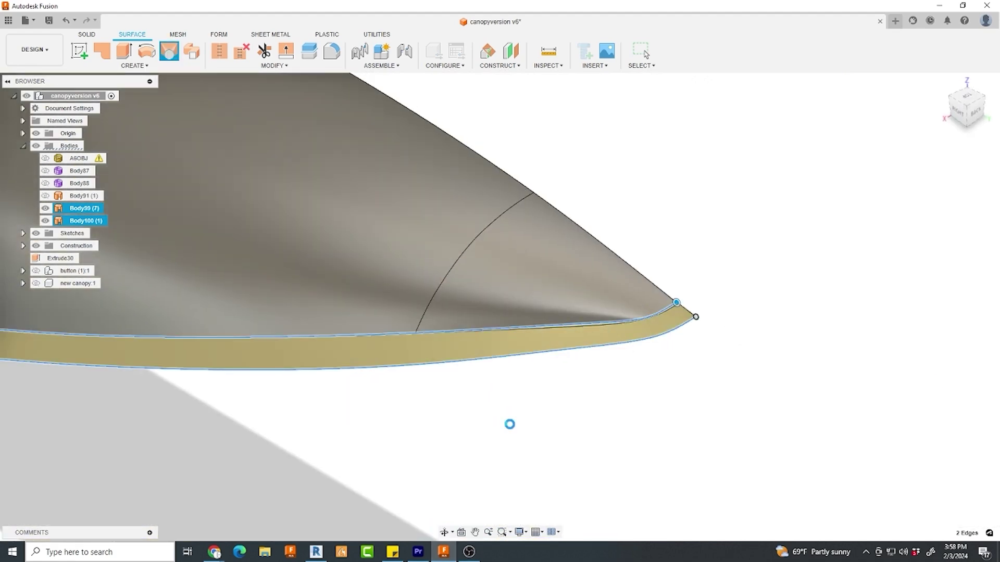
# - Remove the old base strip body and inspect the lofted strip along the canopy's lower edge
pyautogui.click(80, 222)
pyautogui.scroll(-5, 742, 356)
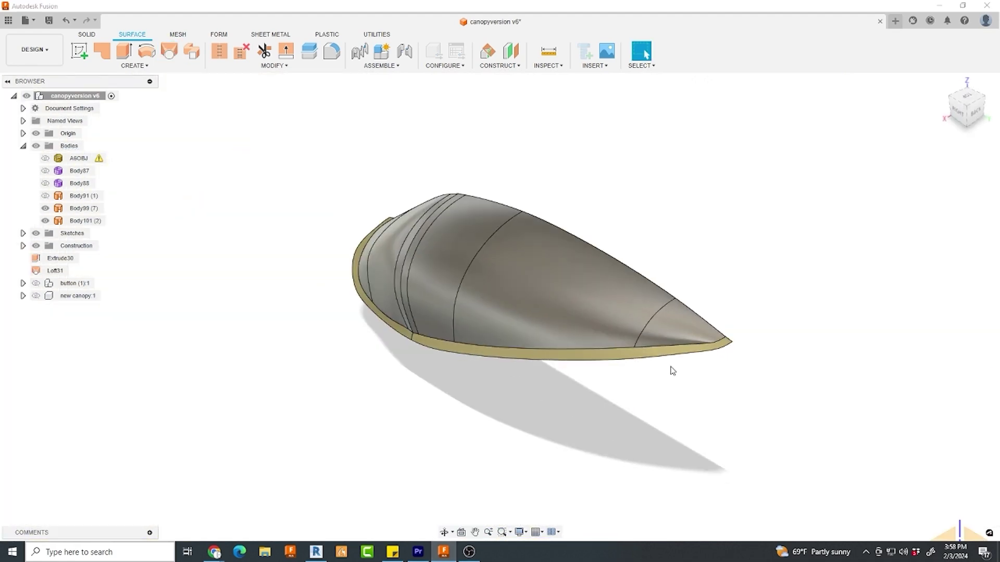
pyautogui.keyDown('shift'); pyautogui.moveTo(671, 370); pyautogui.dragTo(571, 428, button='middle'); pyautogui.keyUp('shift')
pyautogui.scroll(7, 477, 454)
pyautogui.scroll(-5, 477, 455)
pyautogui.keyDown('shift'); pyautogui.moveTo(477, 455); pyautogui.dragTo(461, 382, button='middle'); pyautogui.keyUp('shift')
pyautogui.click(202, 365)
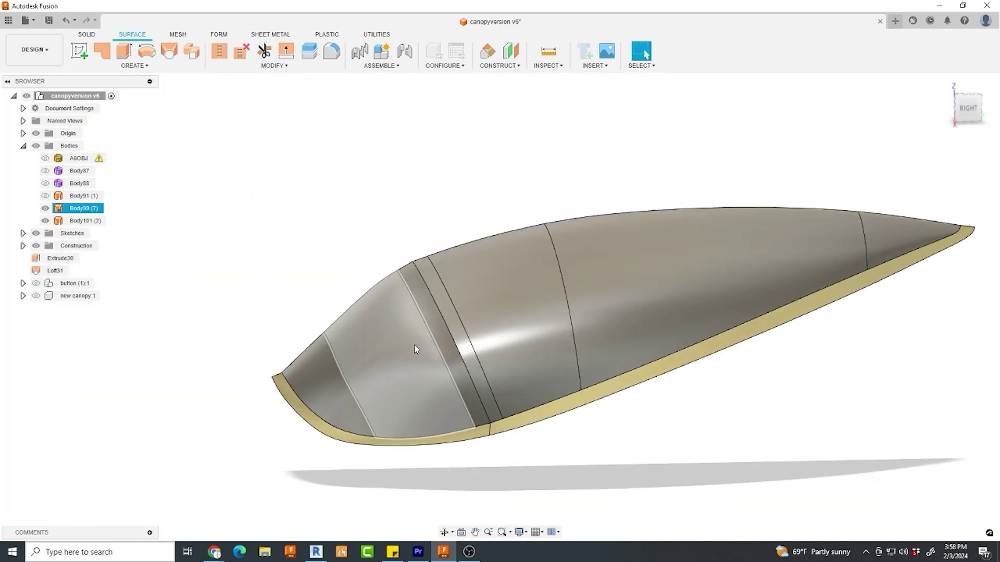
# - Unstitch the canopy body into single-face surfaces
pyautogui.keyDown('shift'); pyautogui.moveTo(415, 348); pyautogui.dragTo(428, 341, button='middle'); pyautogui.keyUp('shift')
pyautogui.click(240, 52)
pyautogui.click(683, 294)
pyautogui.click(940, 192)
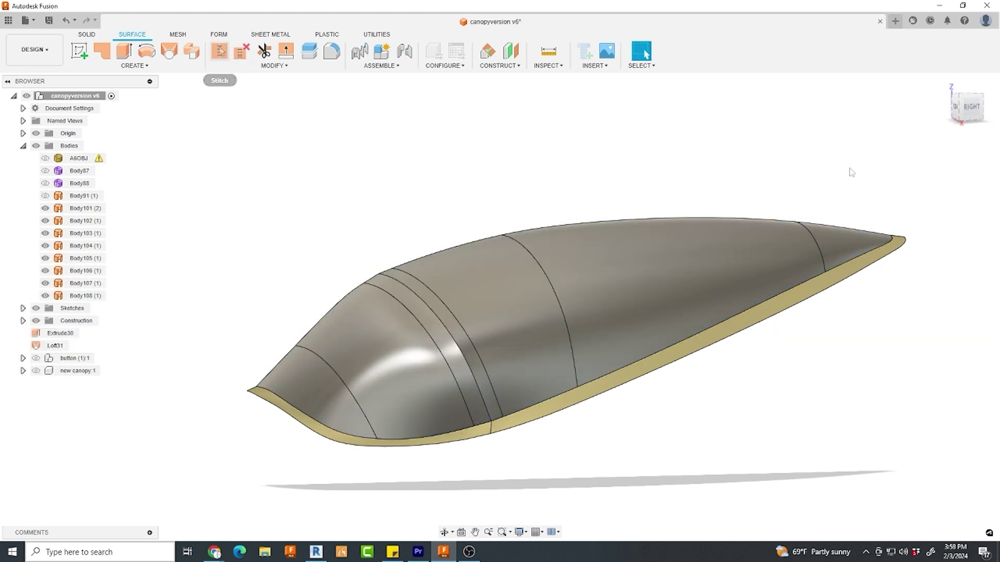
# - Stitch all canopy faces and the lofted base strip together into one new body
pyautogui.click(219, 51)
pyautogui.scroll(-4, 243, 147)
pyautogui.moveTo(195, 152); pyautogui.dragTo(687, 381)
pyautogui.click(939, 437)
pyautogui.click(968, 107)
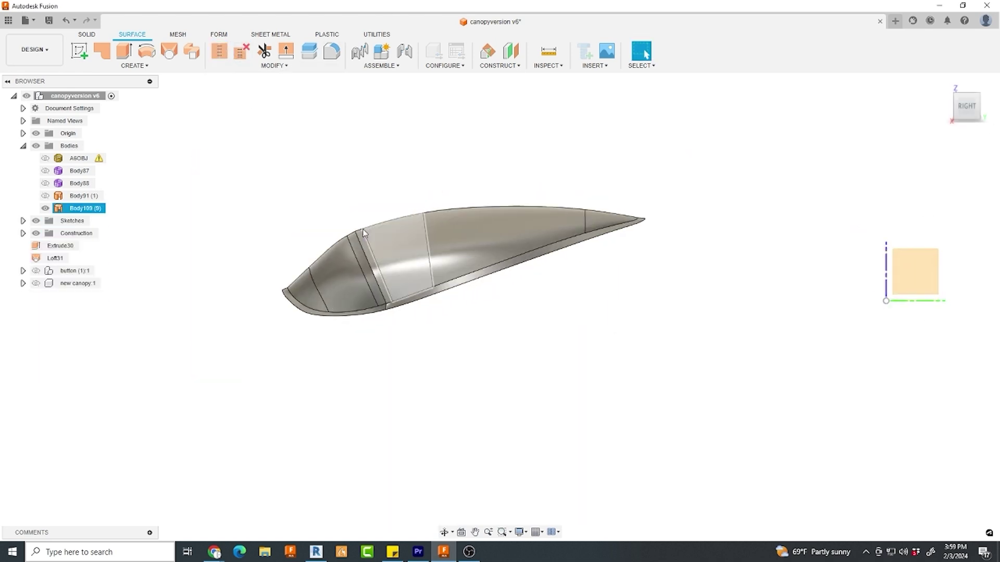
pyautogui.scroll(5, 363, 229)
pyautogui.click(80, 51)
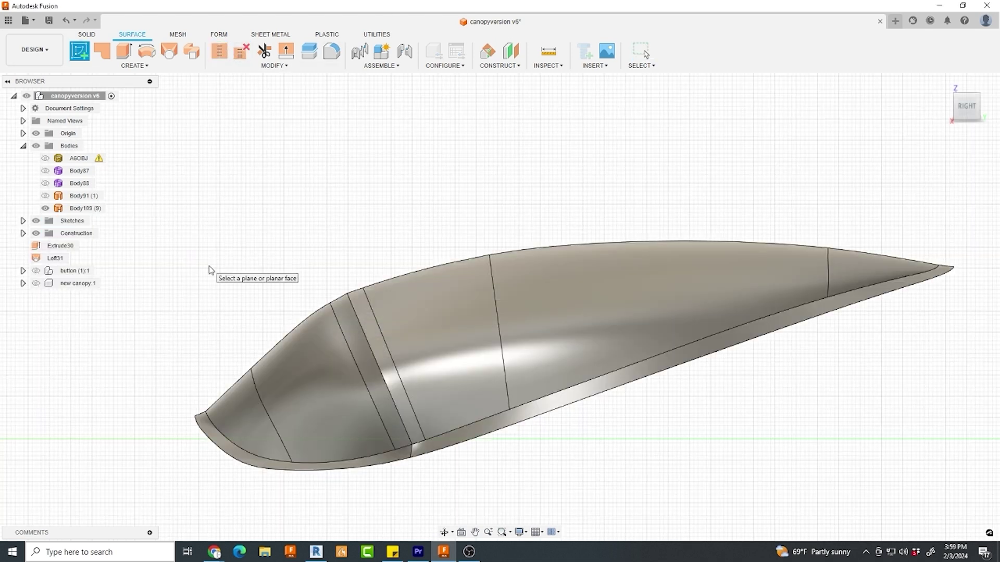
pyautogui.keyDown('shift'); pyautogui.moveTo(209, 269); pyautogui.dragTo(281, 318, button='middle'); pyautogui.keyUp('shift')
pyautogui.press('Escape')
# - Unstitch the combined canopy and base strip body into individual faces
pyautogui.click(241, 51)
pyautogui.click(651, 209)
pyautogui.click(940, 192)
# - Stitch the two windshield faces into one body and the three rear canopy faces into another, with 0.10 mm tolerance
pyautogui.click(219, 51)
pyautogui.click(274, 401)
pyautogui.click(342, 367)
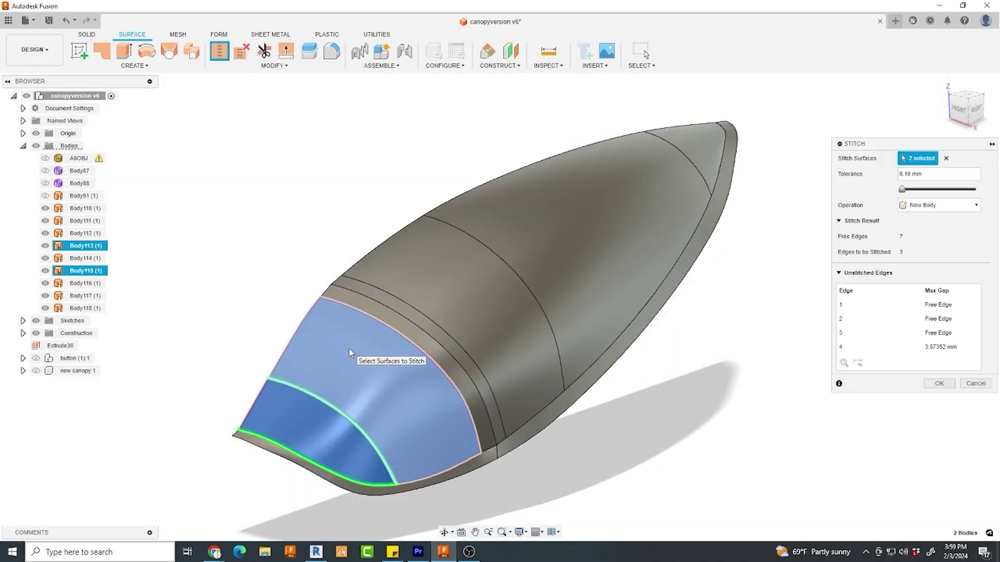
pyautogui.press('Return')
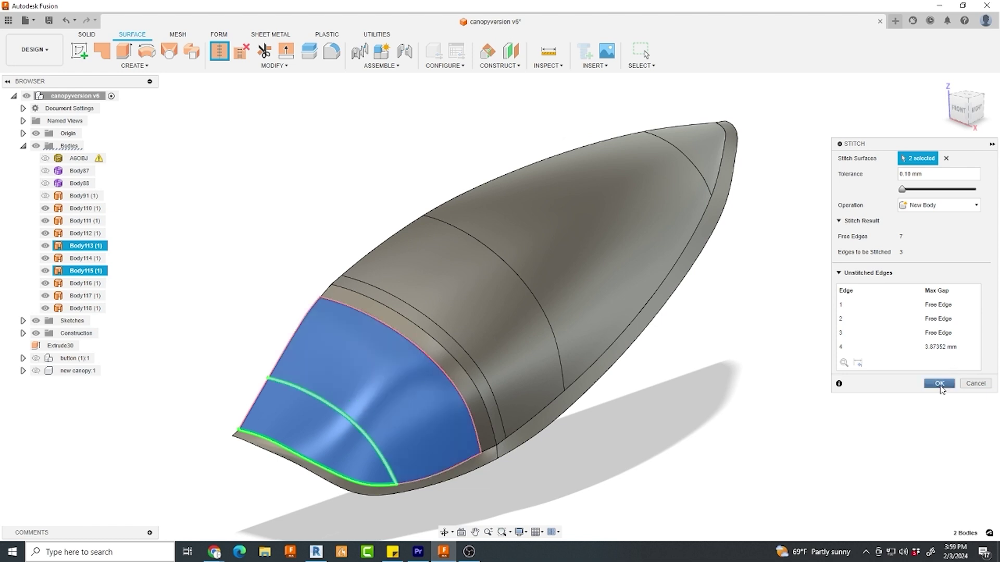
pyautogui.click(682, 139)
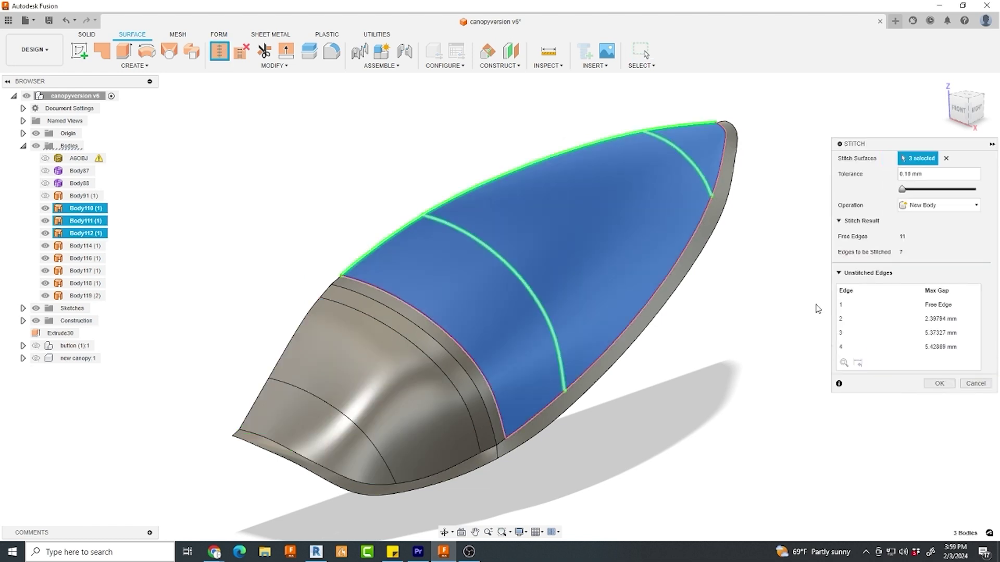
pyautogui.click(939, 384)
# - Offset the three rear canopy faces inward by -0.04 mm
pyautogui.click(641, 176)
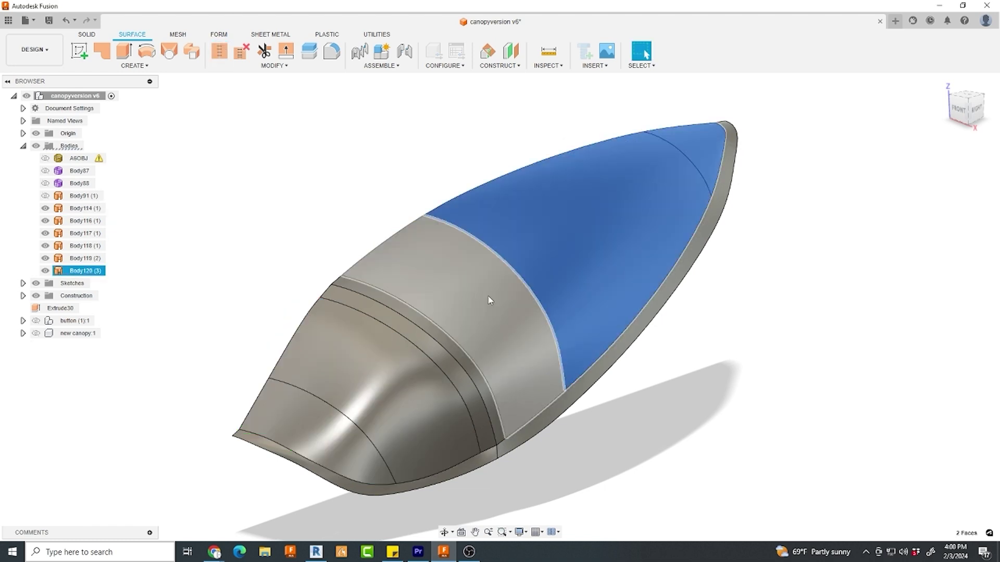
pyautogui.click(601, 215)
pyautogui.keyDown('shift'); pyautogui.moveTo(601, 215); pyautogui.dragTo(561, 244, button='middle'); pyautogui.keyUp('shift')
pyautogui.moveTo(562, 247); pyautogui.dragTo(562, 245)
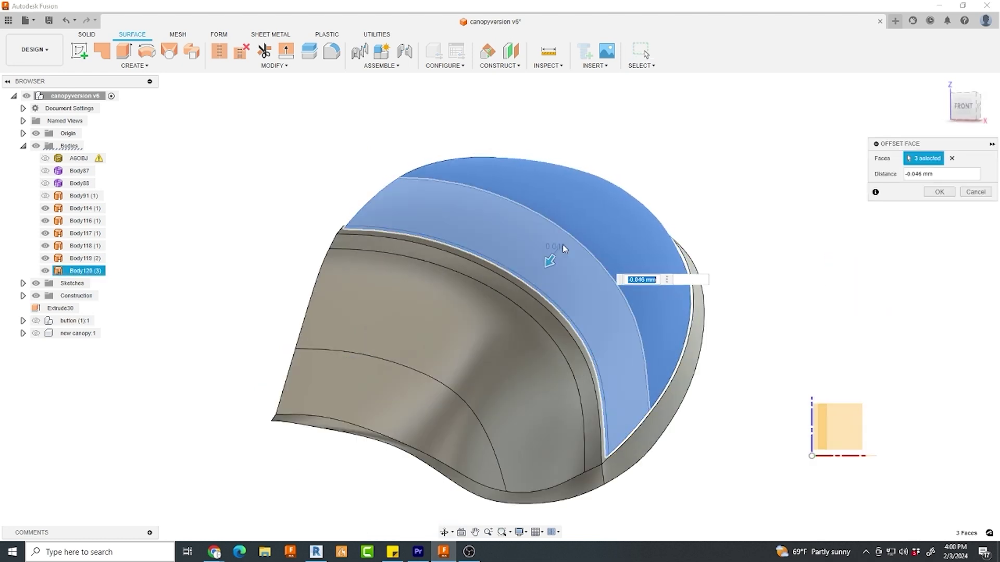
pyautogui.write('-.04')
pyautogui.press('Return')
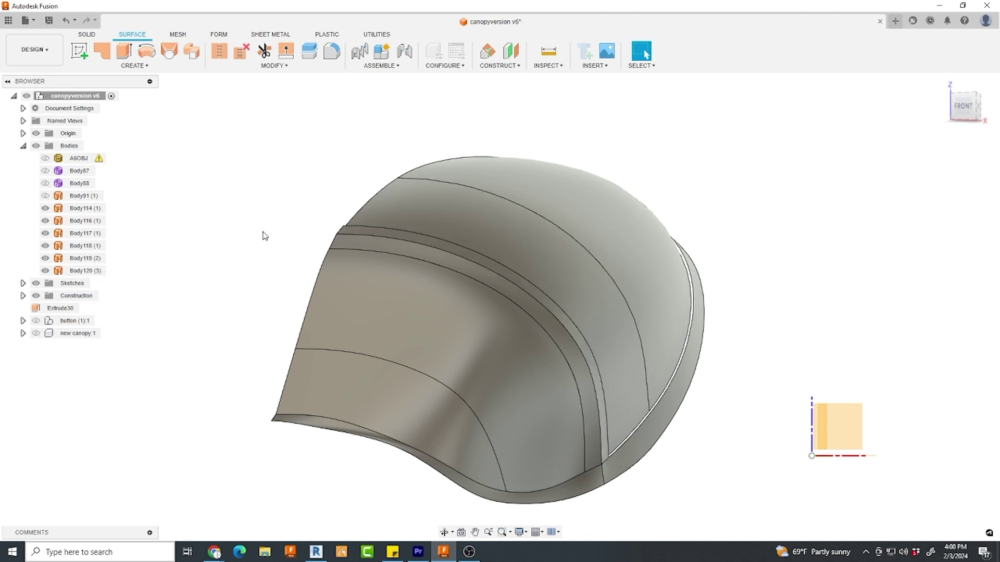
# - Offset the two windshield faces inward from the frame
pyautogui.click(382, 313)
pyautogui.keyDown('shift'); pyautogui.click(382, 376); pyautogui.keyUp('shift')
pyautogui.press('q')
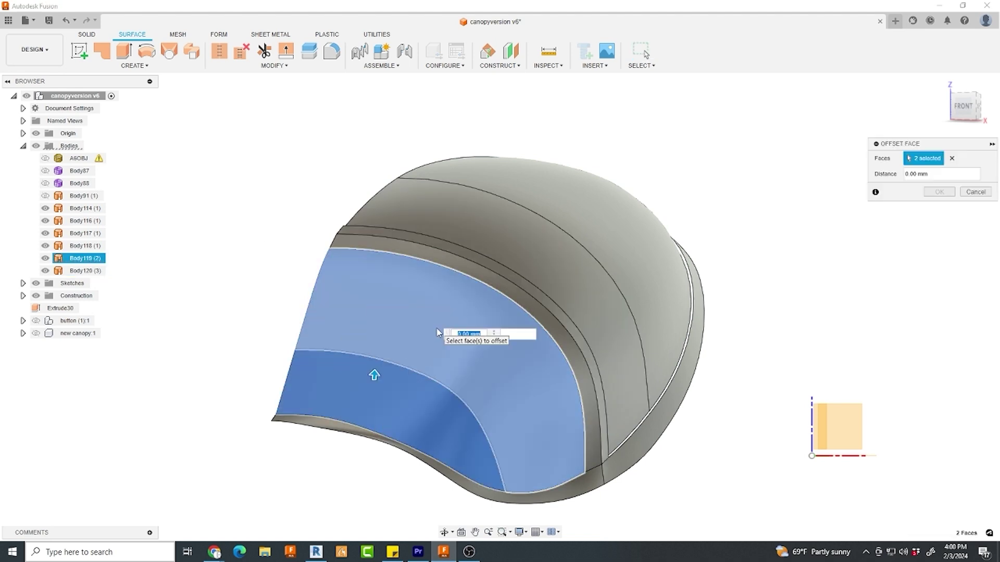
pyautogui.press('Escape')
pyautogui.keyDown('shift'); pyautogui.moveTo(436, 326); pyautogui.dragTo(200, 21, button='middle'); pyautogui.keyUp('shift')
# - Loft a narrow surface between the windshield's rear edge and the frame's front edge as a new body
pyautogui.click(169, 50)
pyautogui.scroll(5, 375, 238)
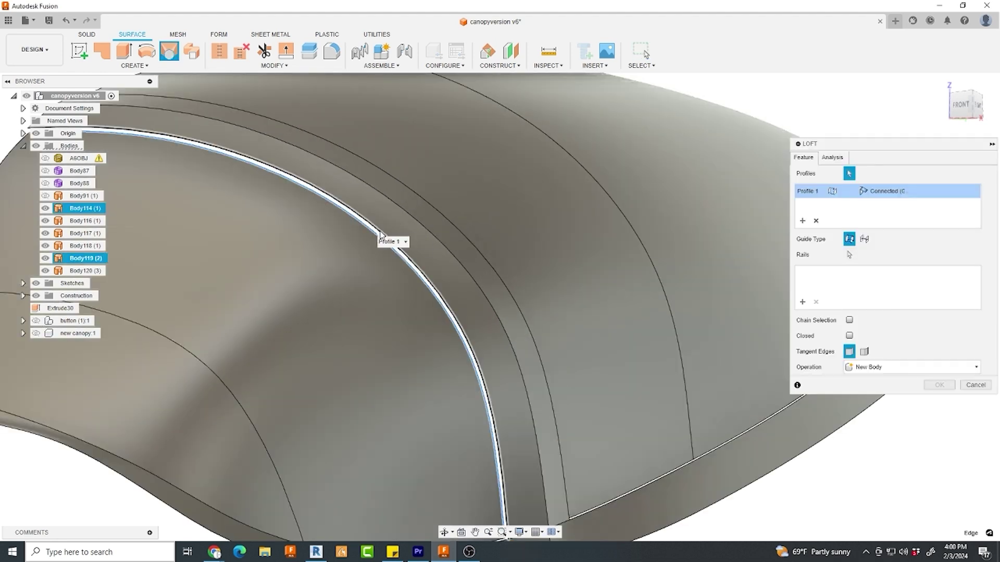
pyautogui.click(381, 235)
pyautogui.click(946, 385)
# - Loft a narrow surface between the frame's rear edge and the rear canopy's front edge as a new body
pyautogui.keyDown('shift'); pyautogui.moveTo(650, 363); pyautogui.dragTo(562, 397, button='middle'); pyautogui.keyUp('shift')
pyautogui.scroll(5, 561, 323)
pyautogui.click(170, 57)
pyautogui.scroll(5, 683, 204)
pyautogui.click(611, 178)
pyautogui.scroll(-5, 612, 180)
pyautogui.keyDown('shift'); pyautogui.moveTo(500, 284); pyautogui.dragTo(634, 267, button='middle'); pyautogui.keyUp('shift')
pyautogui.click(939, 385)
# - Try to stitch the frame faces, the rear lofted step and the base strip surfaces with a 1.000E-05 mm tolerance
pyautogui.scroll(10, 674, 350)
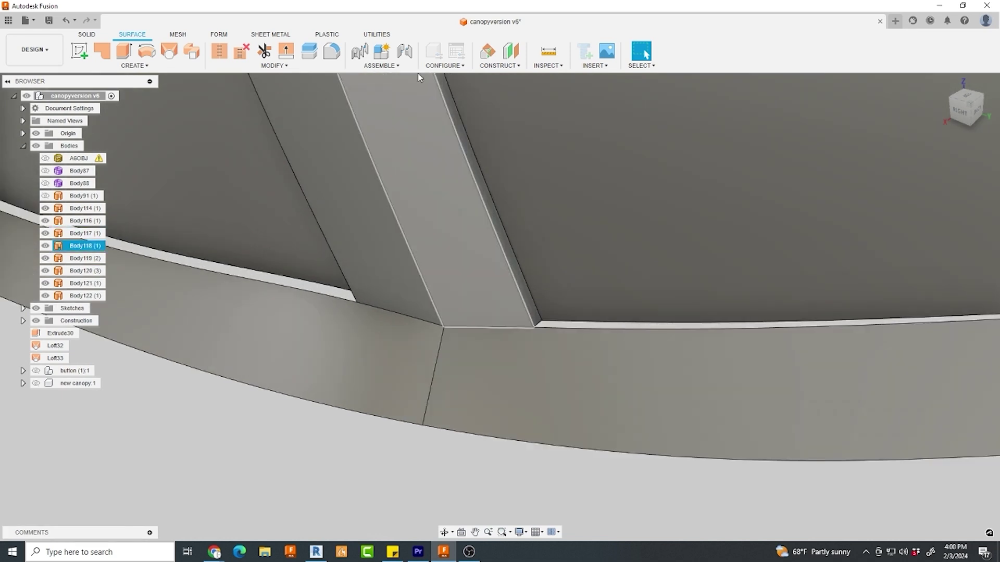
pyautogui.click(219, 53)
pyautogui.scroll(2, 515, 311)
pyautogui.click(538, 308)
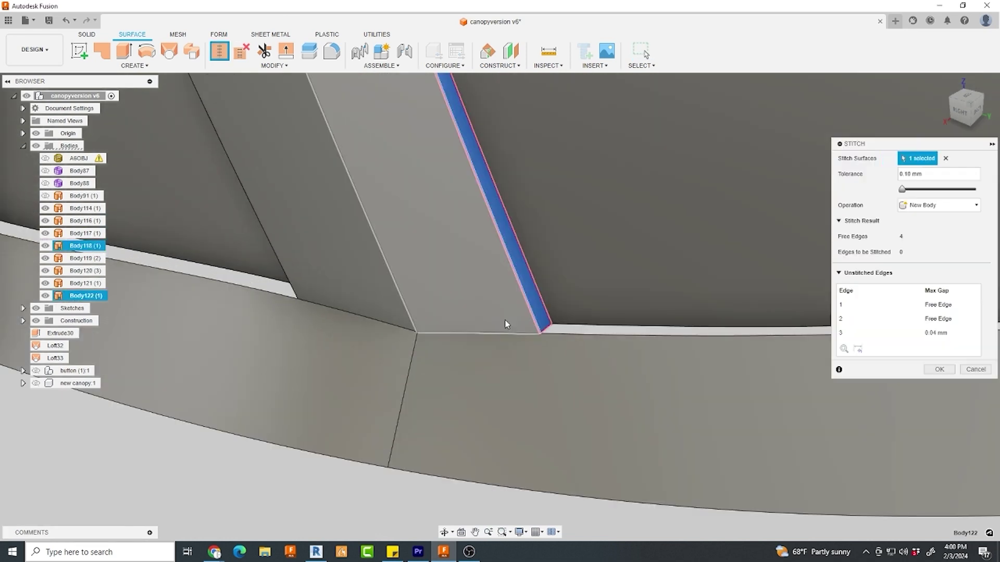
pyautogui.click(498, 318)
pyautogui.click(393, 311)
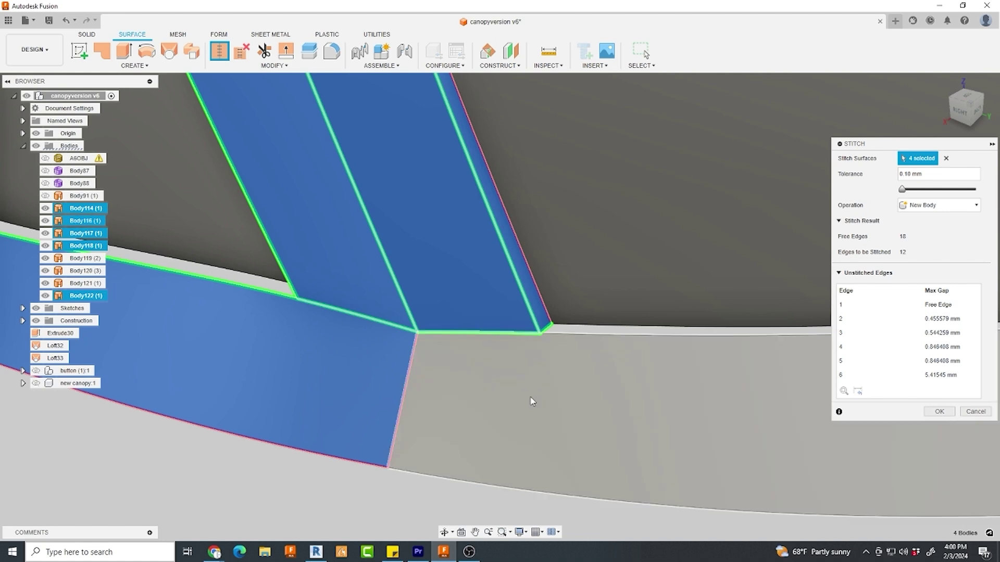
pyautogui.scroll(-5, 564, 398)
pyautogui.click(661, 406)
pyautogui.scroll(-2, 429, 405)
pyautogui.moveTo(429, 406); pyautogui.dragTo(323, 439, button='middle')
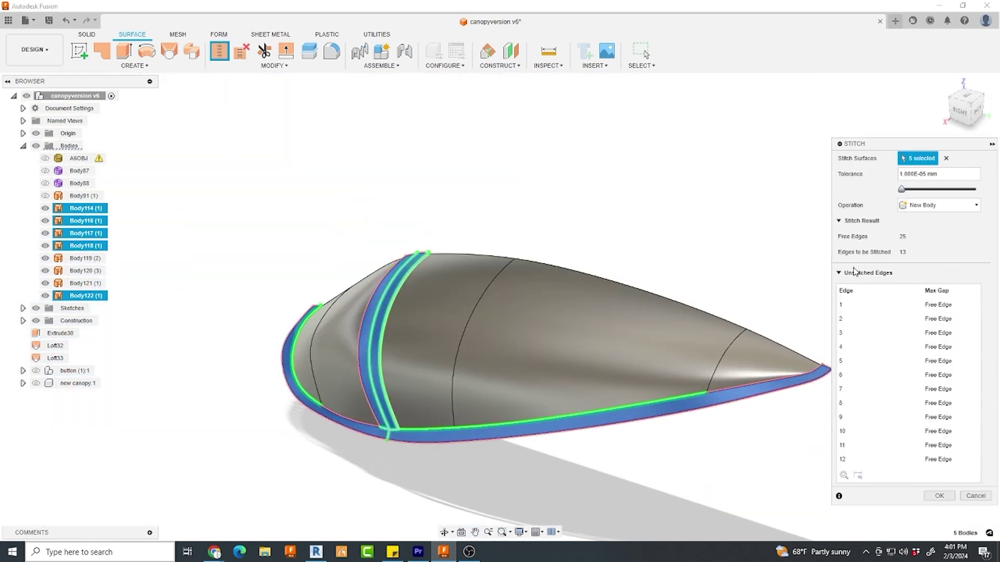
pyautogui.scroll(8, 654, 431)
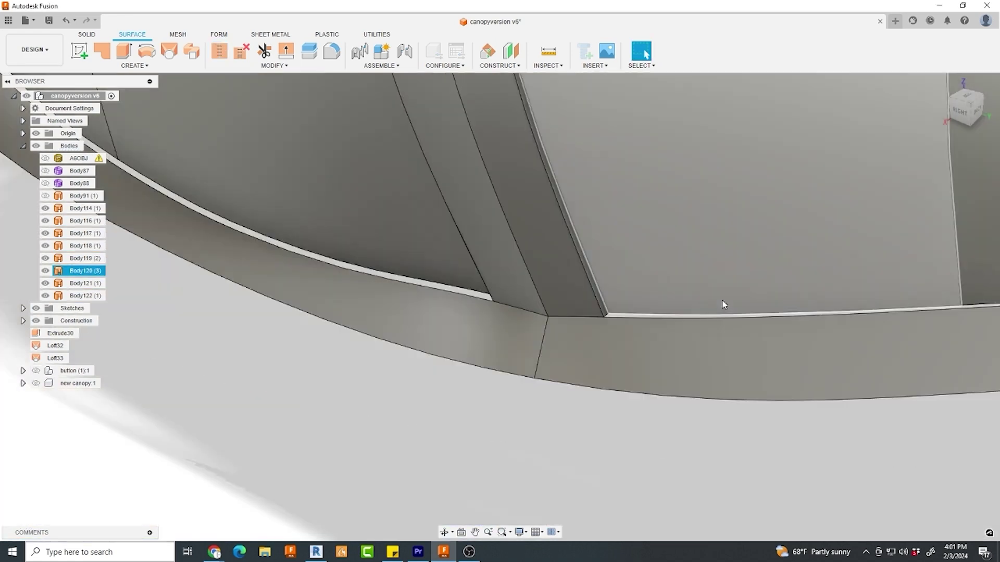
pyautogui.scroll(-5, 504, 389)
pyautogui.moveTo(505, 390); pyautogui.dragTo(601, 399, button='middle')
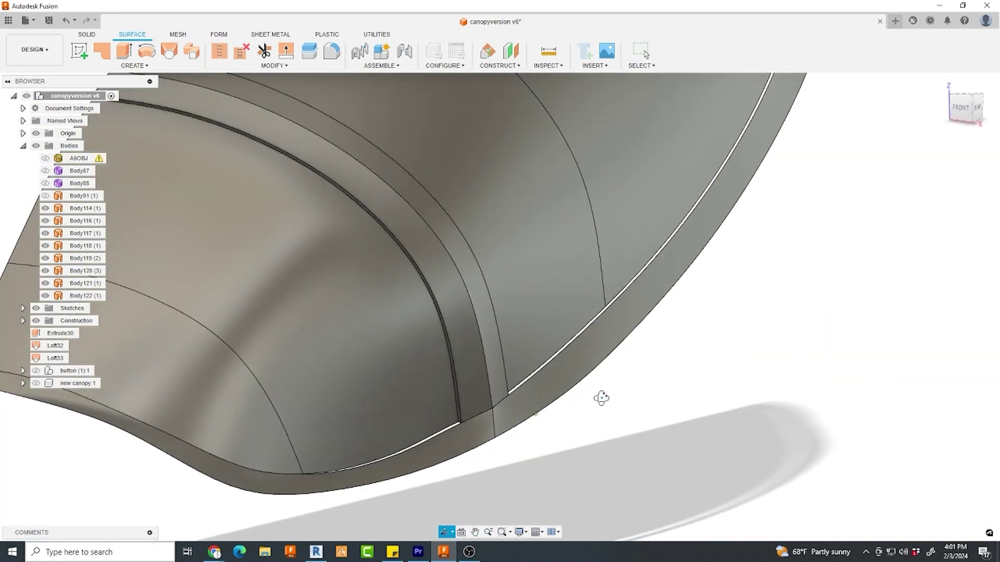
# - Loft a narrow surface between the rear canopy glass's lower edges and the base strip's upper edge as a new body
pyautogui.moveTo(641, 215); pyautogui.dragTo(637, 258, button='middle')
pyautogui.click(170, 52)
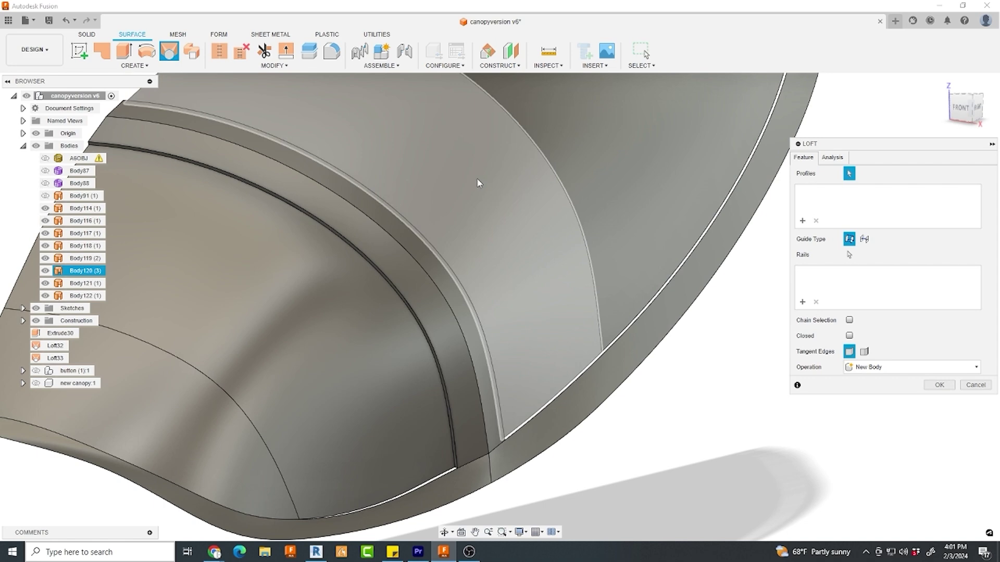
pyautogui.scroll(4, 742, 256)
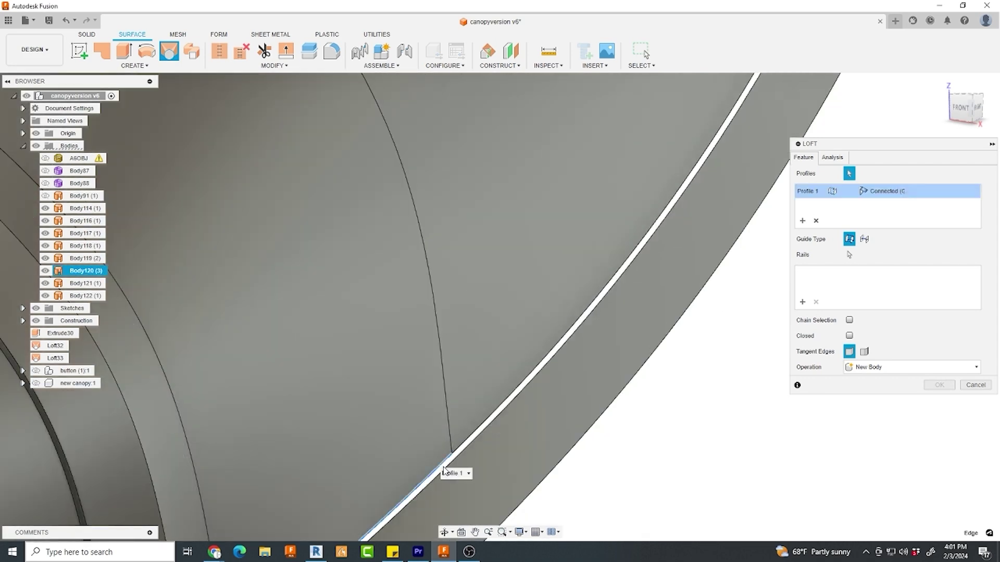
pyautogui.moveTo(731, 117); pyautogui.dragTo(546, 371, button='middle')
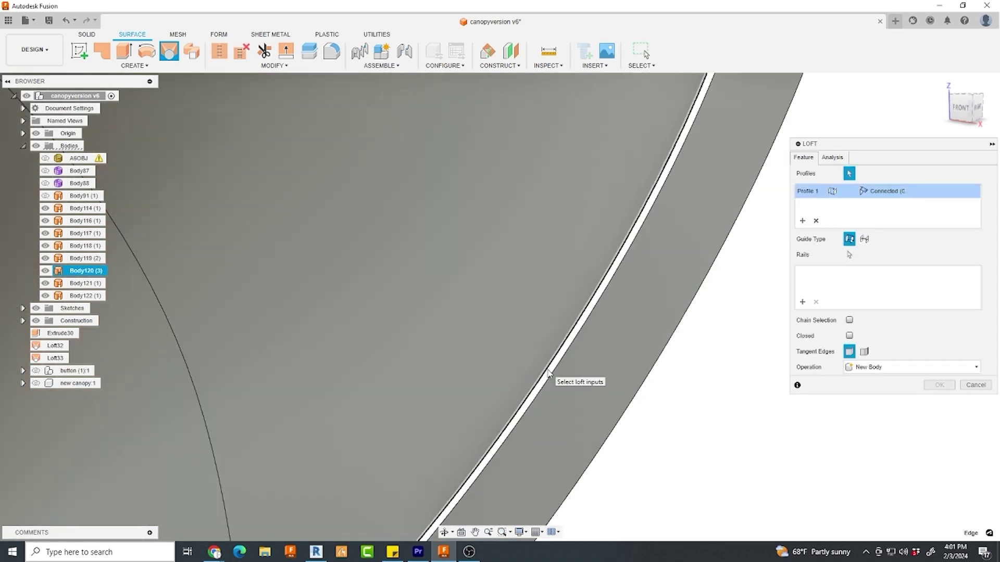
pyautogui.scroll(-4, 572, 291)
pyautogui.scroll(4, 660, 183)
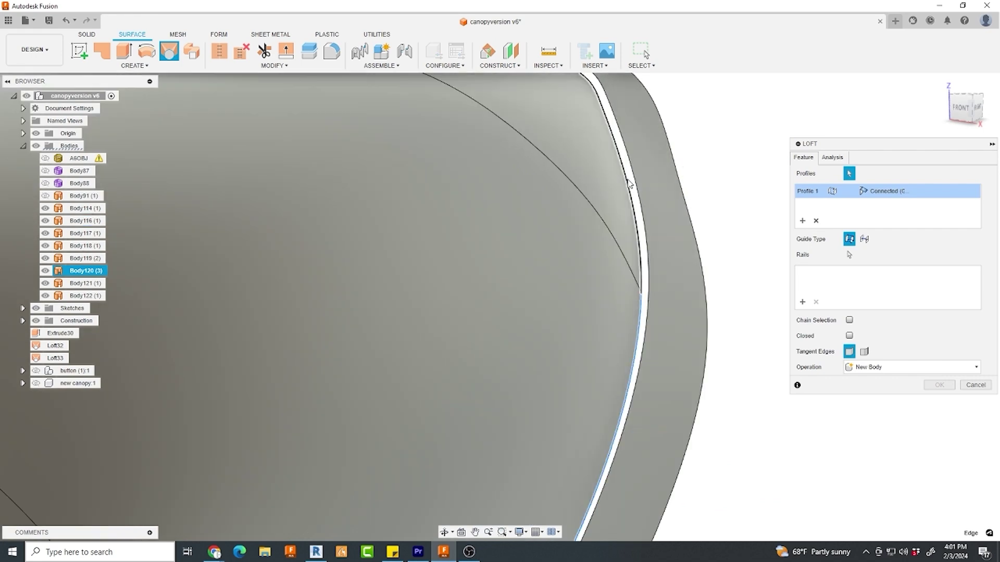
pyautogui.scroll(-2, 629, 204)
pyautogui.scroll(-2, 628, 206)
pyautogui.scroll(4, 618, 203)
pyautogui.click(649, 365)
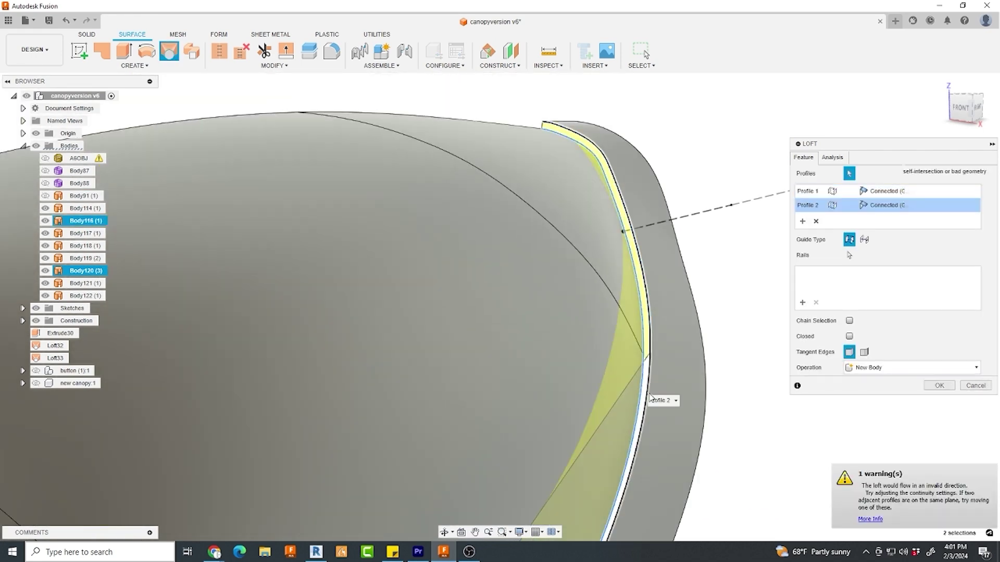
pyautogui.scroll(-2, 700, 295)
pyautogui.moveTo(676, 468); pyautogui.dragTo(828, 93, button='middle')
pyautogui.scroll(3, 540, 453)
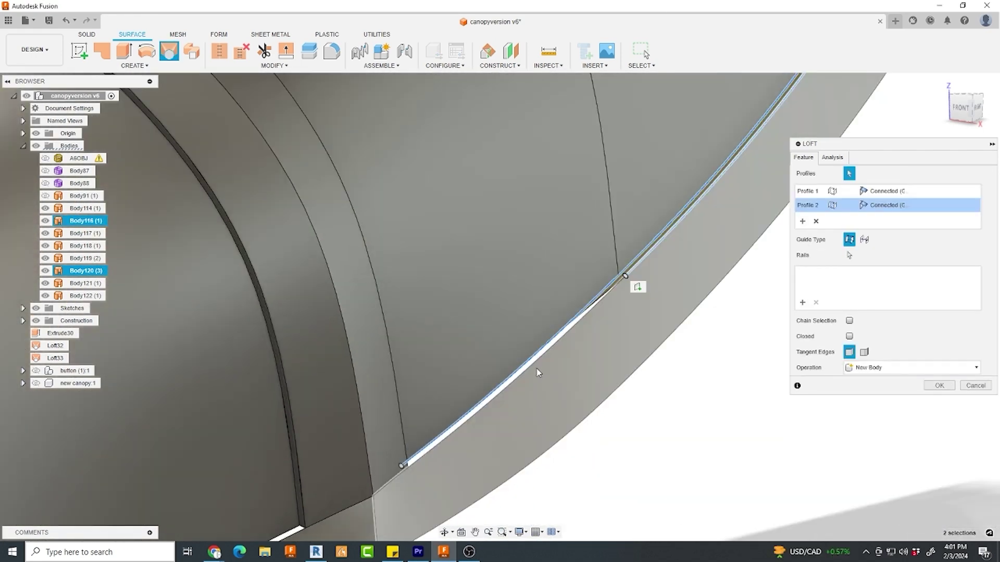
pyautogui.click(948, 391)
pyautogui.scroll(-4, 709, 425)
# - Loft a narrow surface between the windshield's lower edge and the front base strip's upper edge as a new body
pyautogui.keyDown('shift'); pyautogui.moveTo(710, 425); pyautogui.dragTo(385, 365, button='middle'); pyautogui.keyUp('shift')
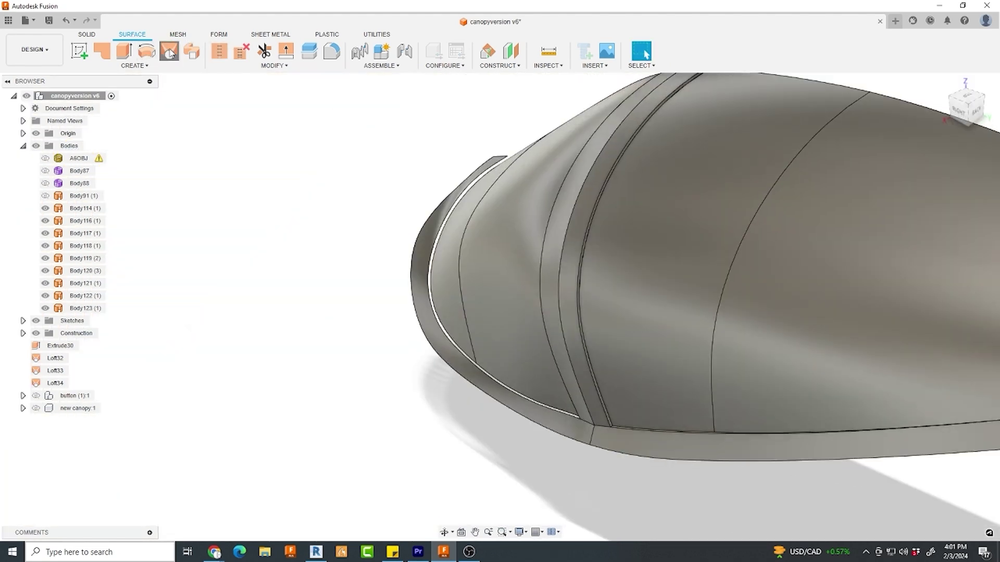
pyautogui.click(169, 51)
pyautogui.scroll(3, 397, 252)
pyautogui.click(471, 244)
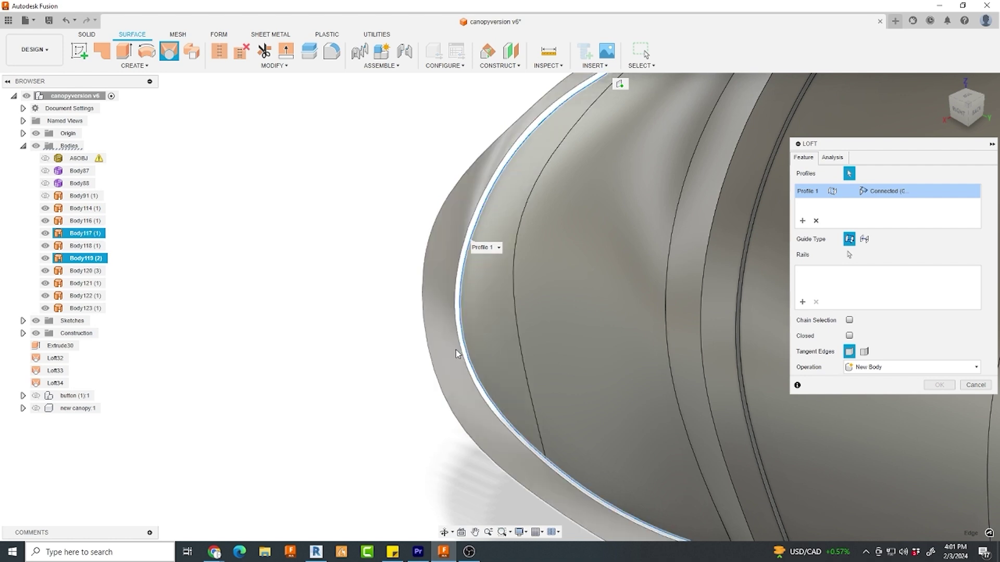
pyautogui.click(463, 356)
pyautogui.scroll(-3, 680, 464)
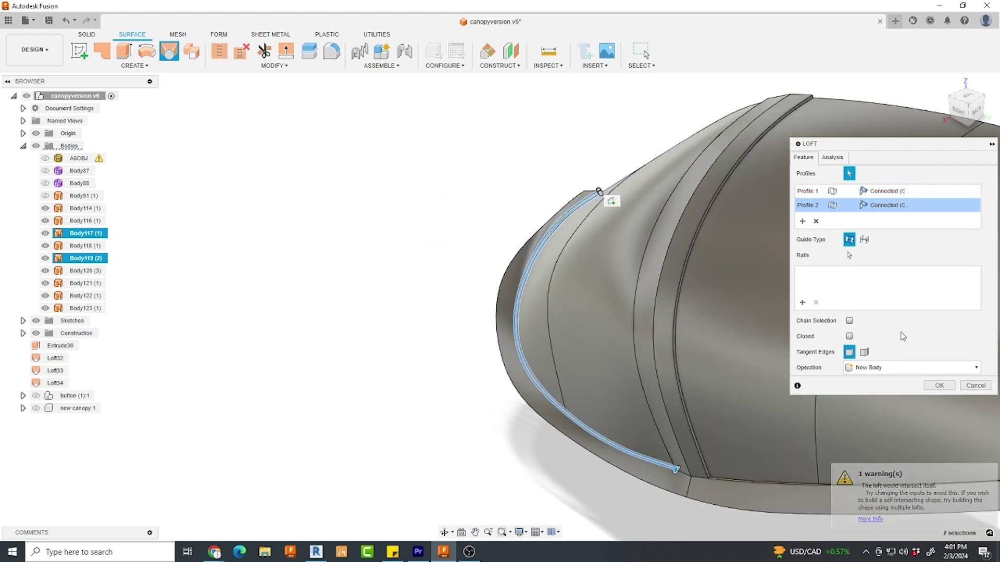
pyautogui.click(939, 386)
pyautogui.scroll(-3, 676, 292)
# - Stitch all ten visible glass, frame, step and base strip surfaces into a new body with a 0.10 mm tolerance
pyautogui.keyDown('shift'); pyautogui.moveTo(677, 292); pyautogui.dragTo(435, 186, button='middle'); pyautogui.keyUp('shift')
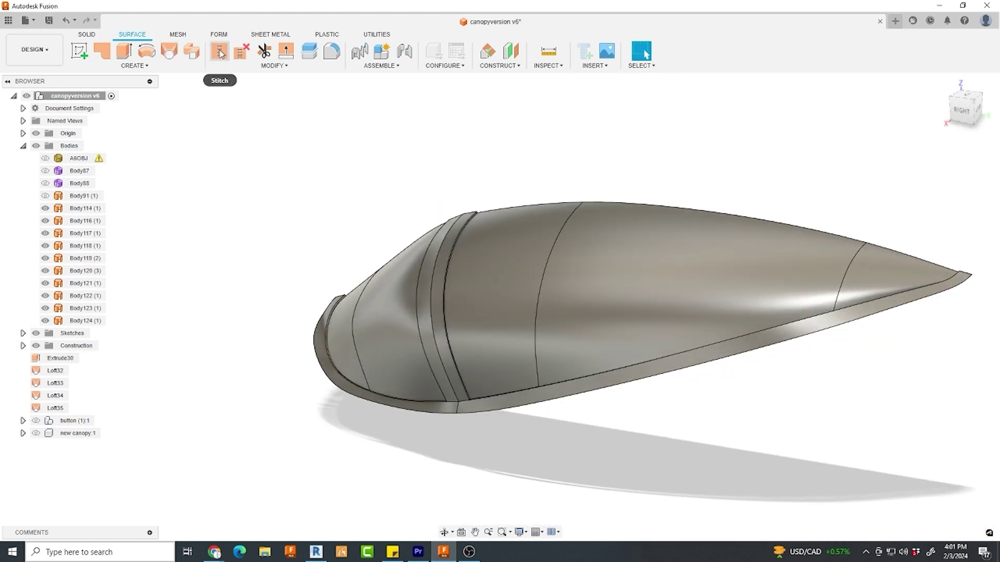
pyautogui.moveTo(274, 134); pyautogui.dragTo(966, 477)
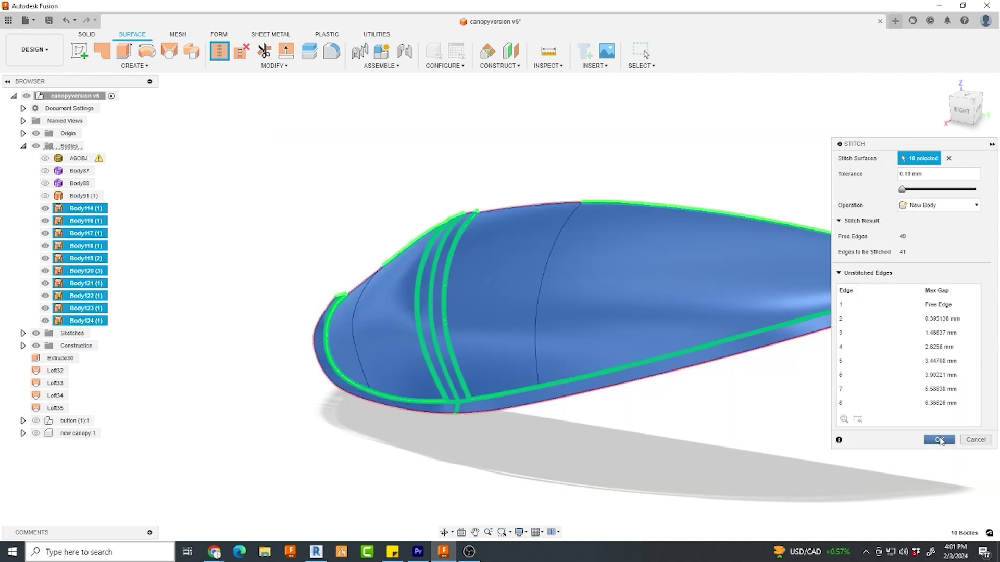
pyautogui.click(939, 440)
pyautogui.keyDown('shift'); pyautogui.moveTo(511, 376); pyautogui.dragTo(391, 413, button='middle'); pyautogui.keyUp('shift')
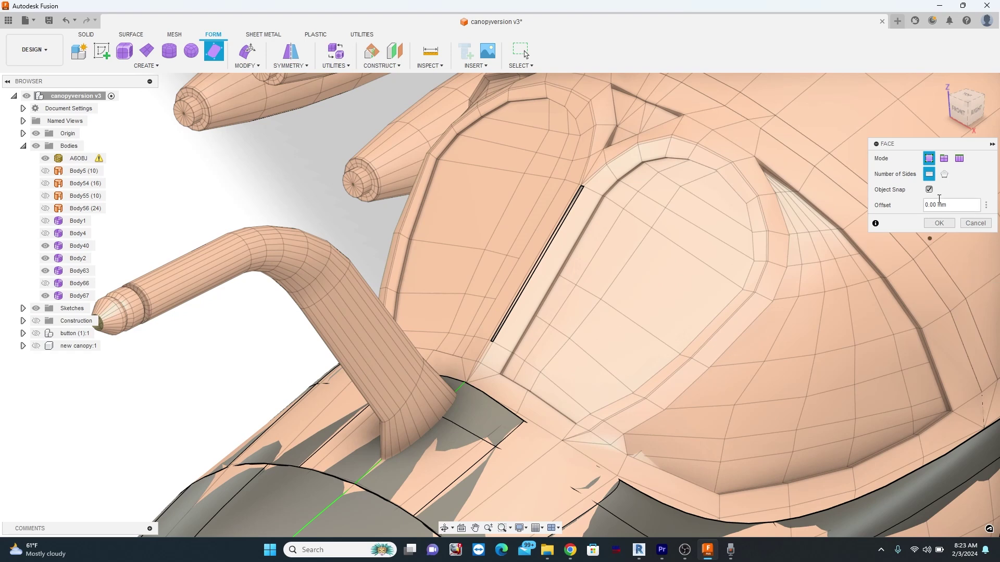
# - Create separate narrow four-sided form faces snapped to the mesh vertices along the windshield window's outer seam, with 0.00 mm offset
pyautogui.scroll(10, 762, 213)
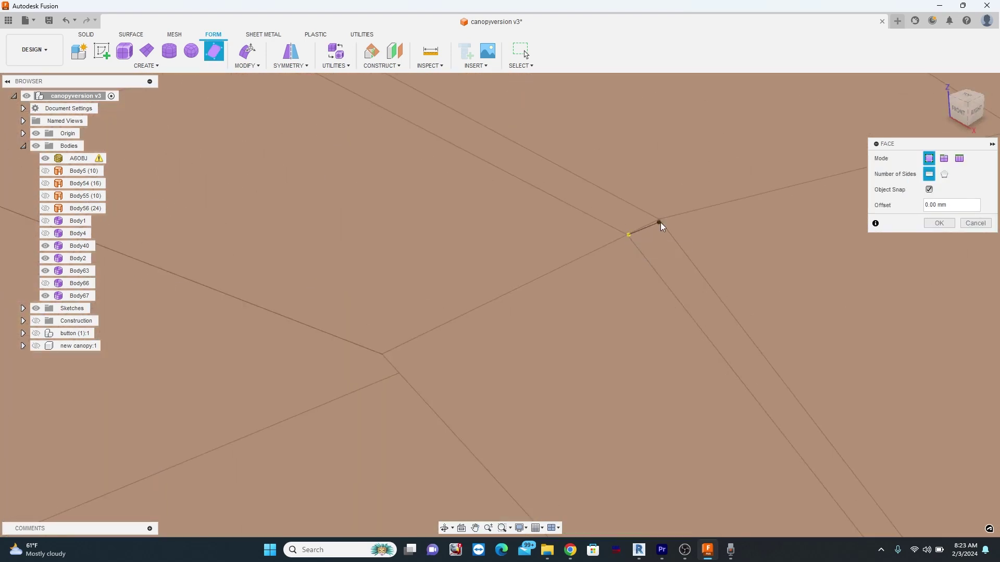
pyautogui.moveTo(668, 241); pyautogui.dragTo(833, 435, button='middle')
pyautogui.scroll(-10, 814, 437)
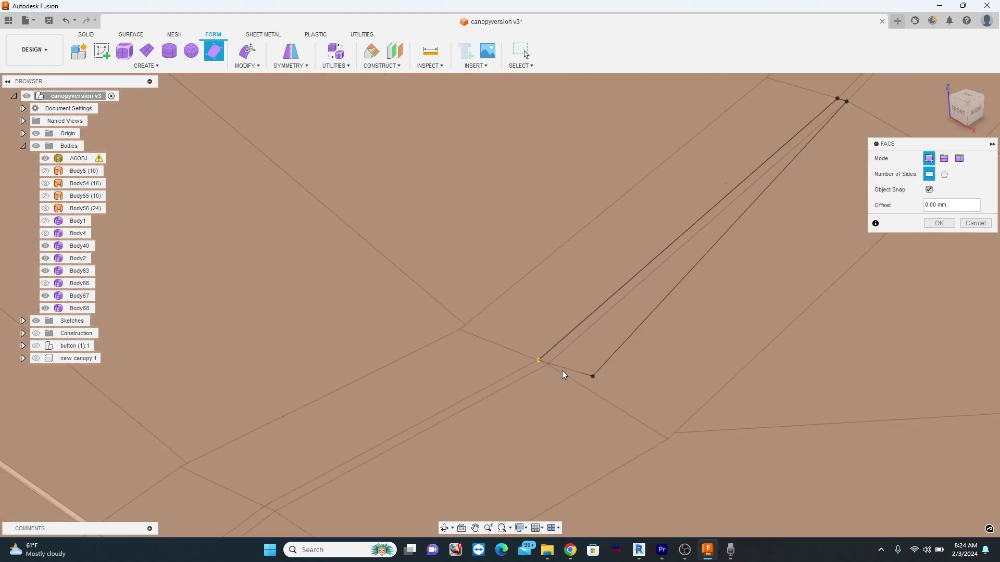
pyautogui.click(532, 357)
pyautogui.scroll(-10, 532, 357)
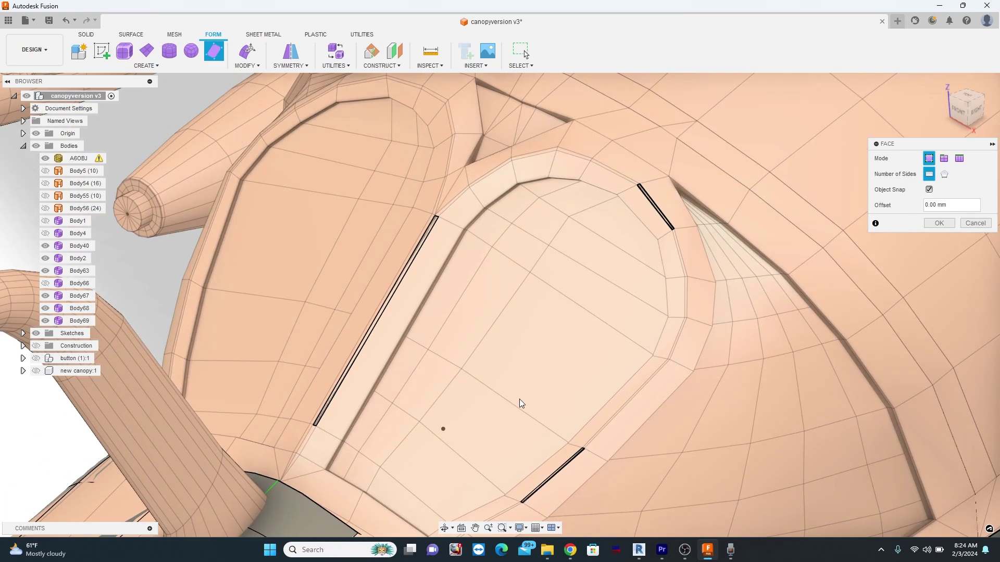
# - Extend the strip at the window's upper outer corner down the seam with edge-attached faces snapped to the mesh vertices
pyautogui.click(944, 159)
pyautogui.scroll(10, 665, 242)
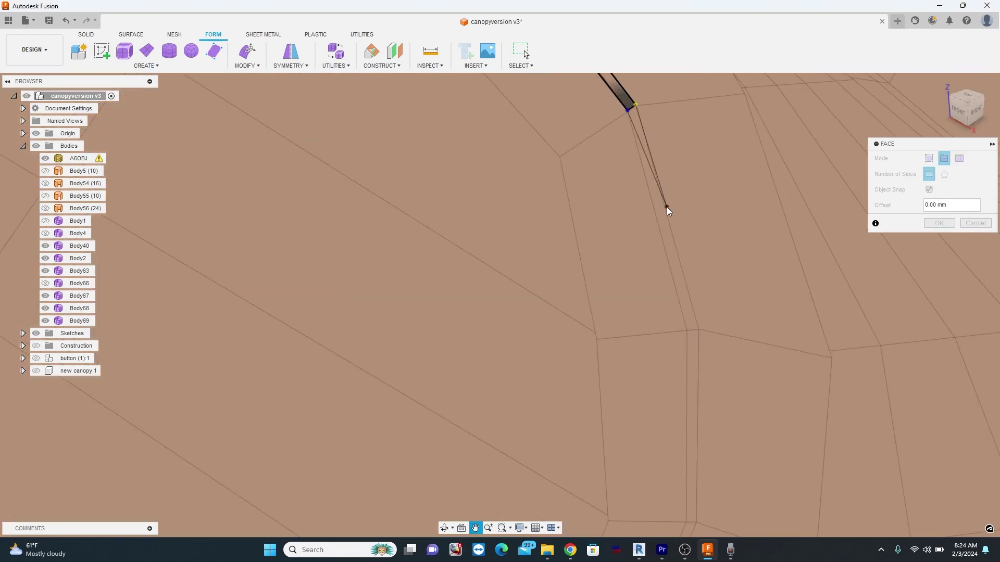
pyautogui.scroll(-10, 698, 367)
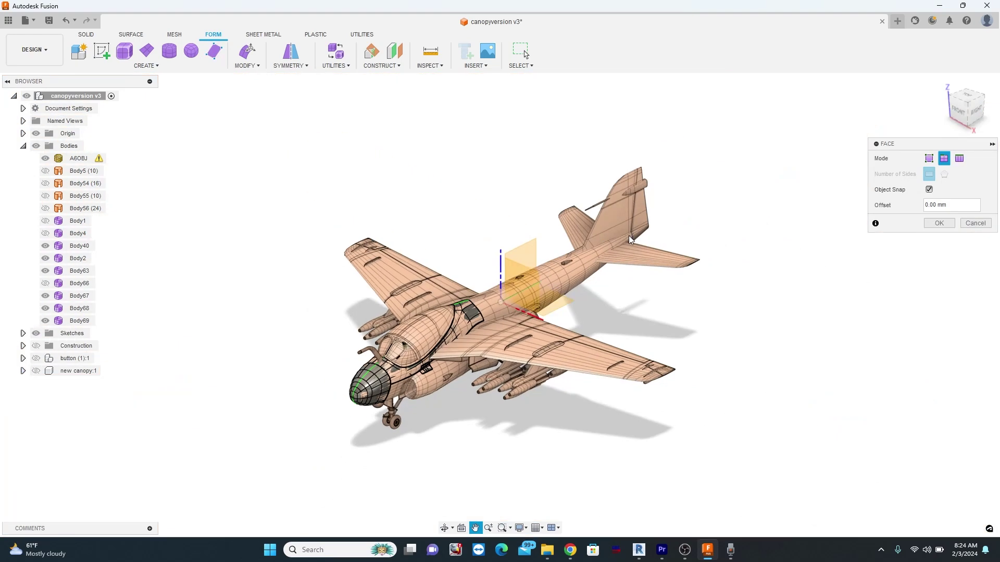
pyautogui.scroll(10, 314, 325)
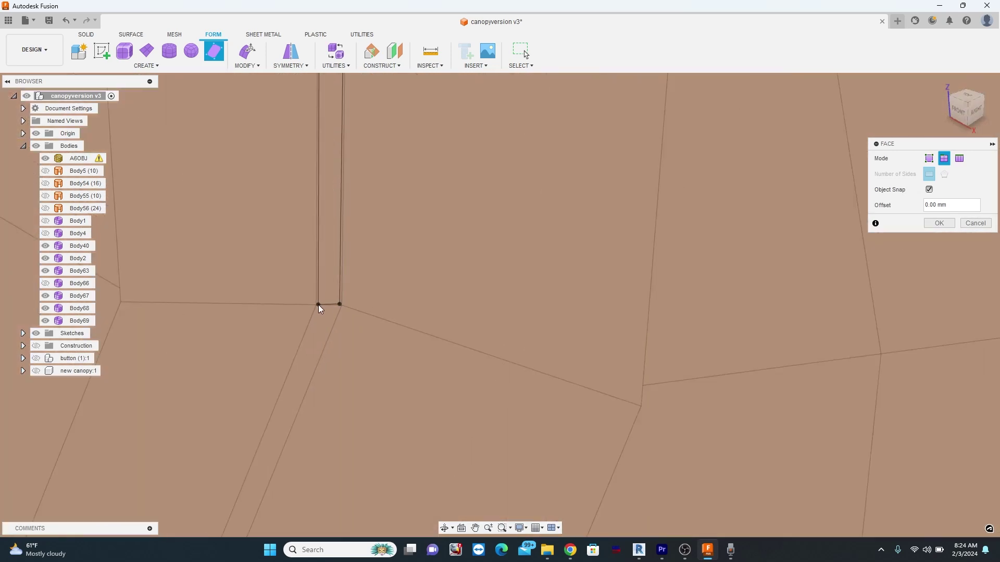
pyautogui.moveTo(320, 310); pyautogui.dragTo(429, 258, button='middle')
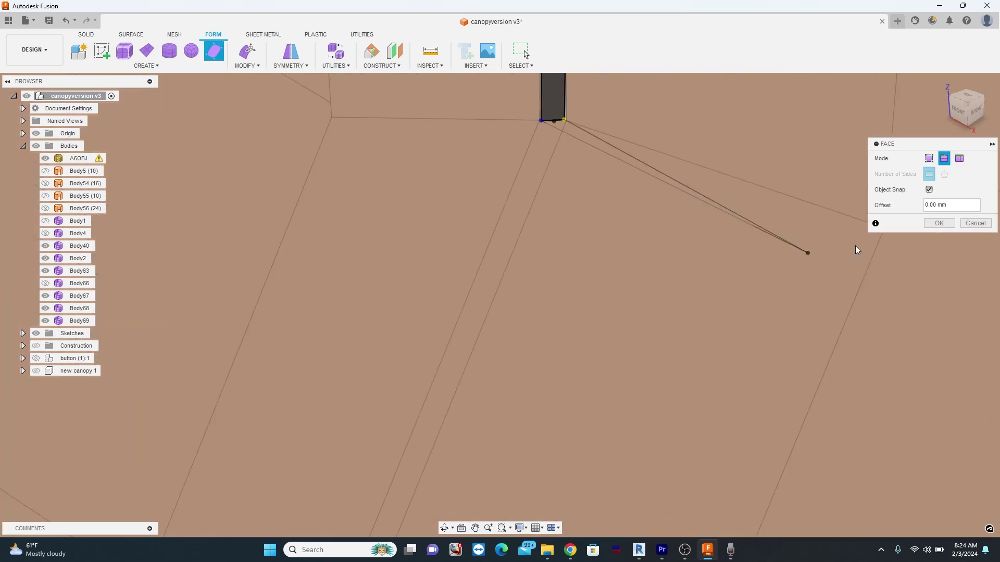
pyautogui.click(939, 224)
# - Add another edge-attached face to continue the outer strip down to the next mesh vertices on the window seam
pyautogui.scroll(-4, 500, 201)
pyautogui.click(222, 51)
pyautogui.scroll(-3, 475, 272)
pyautogui.scroll(3, 389, 475)
pyautogui.click(403, 478)
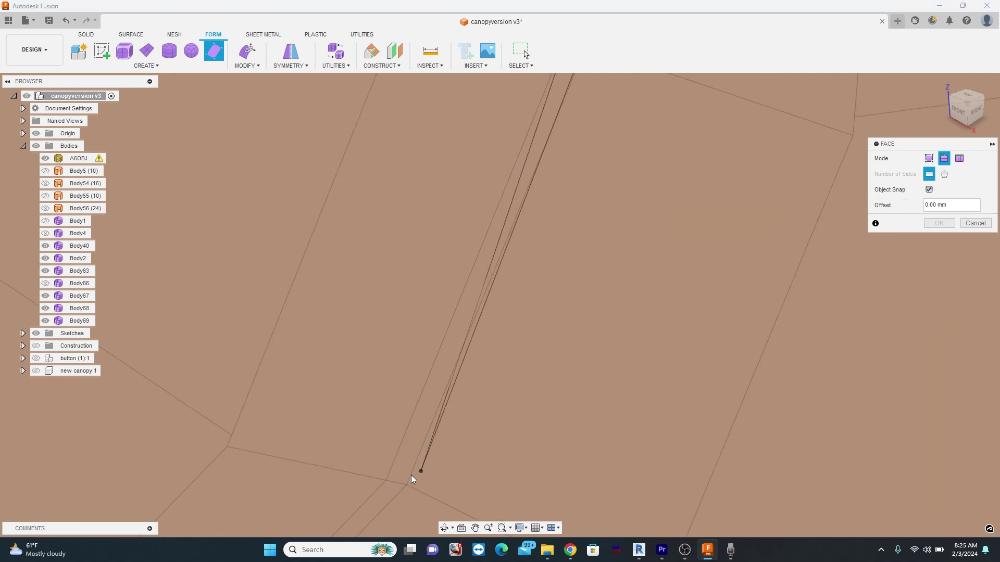
pyautogui.click(405, 485)
pyautogui.scroll(-5, 453, 433)
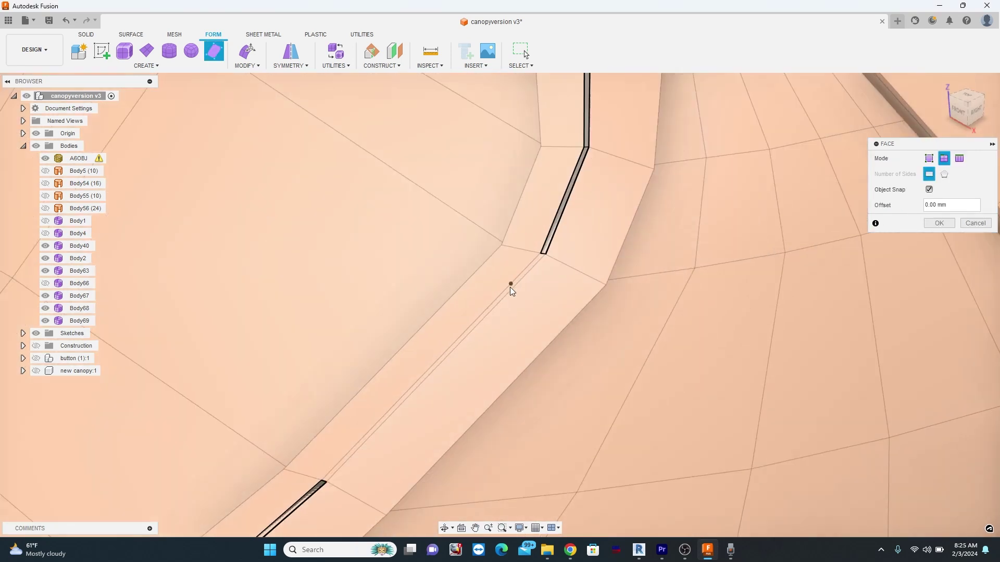
# - Bridge the gap between the window's outer-side strip and the lower seam strip with an edge-attached face
pyautogui.scroll(5, 516, 293)
pyautogui.click(571, 221)
pyautogui.scroll(-4, 571, 221)
pyautogui.moveTo(569, 223); pyautogui.dragTo(631, 150, button='middle')
pyautogui.scroll(4, 324, 477)
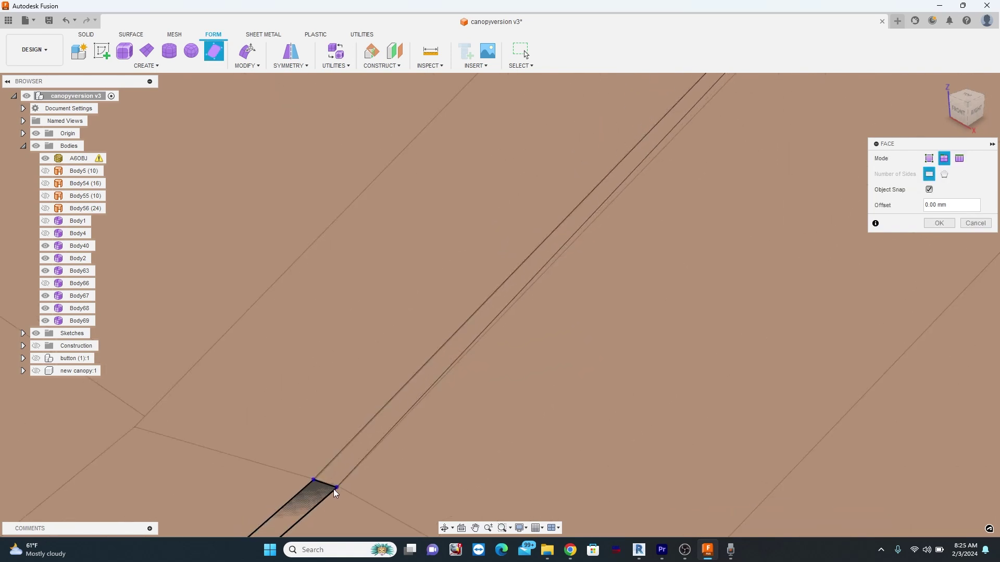
pyautogui.click(333, 489)
# - Continue the centre-side strip around the top of the window seam and join it to the outer strip
pyautogui.scroll(-4, 385, 455)
pyautogui.scroll(4, 662, 179)
pyautogui.click(617, 152)
pyautogui.click(642, 156)
pyautogui.click(939, 220)
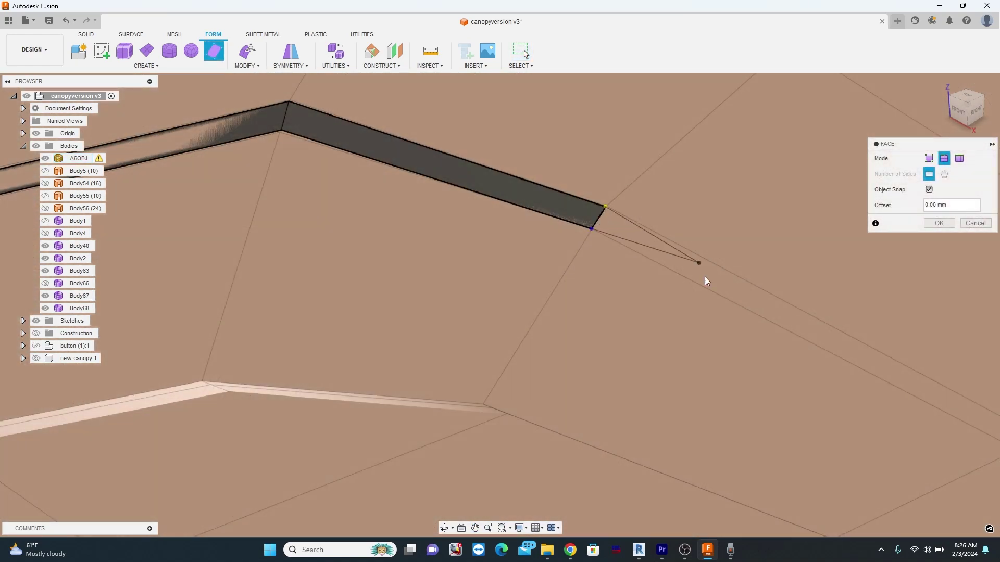
pyautogui.scroll(-5, 892, 378)
pyautogui.click(892, 378)
pyautogui.click(939, 223)
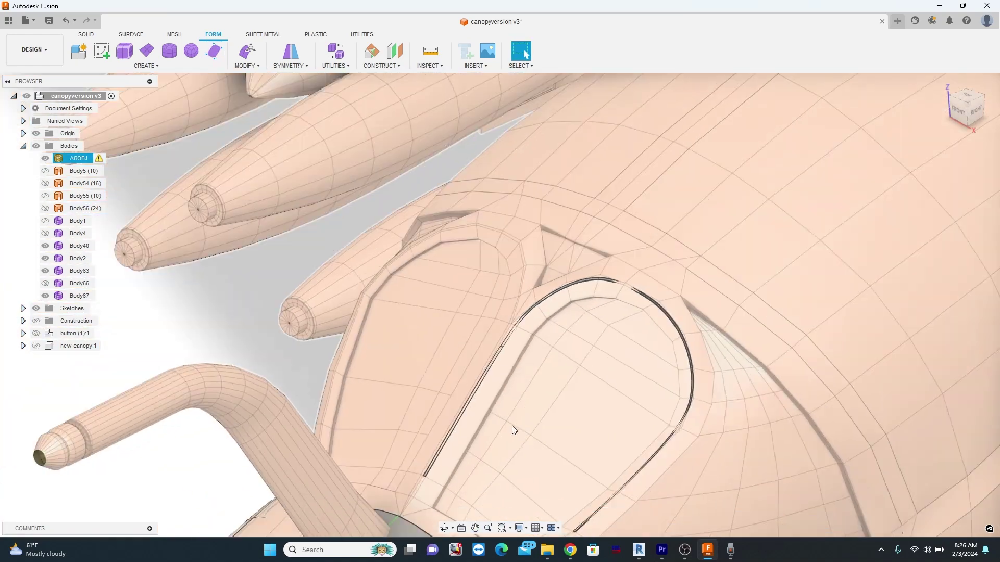
# - Extend the strip's centre-side end down the seam with an edge-attached face, with object snap enabled
pyautogui.click(213, 50)
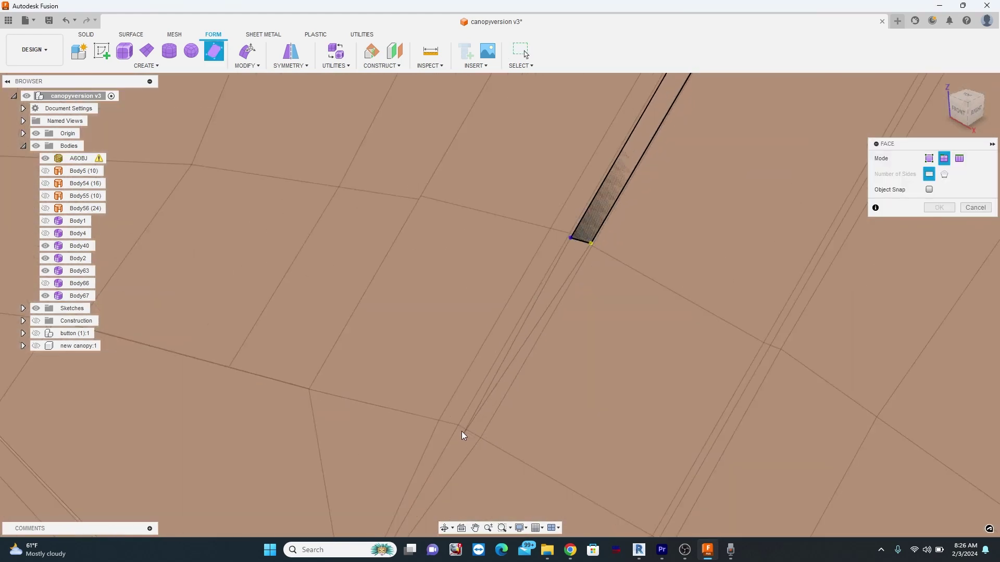
pyautogui.click(929, 190)
pyautogui.moveTo(472, 402); pyautogui.dragTo(546, 359, button='middle')
pyautogui.scroll(-5, 611, 331)
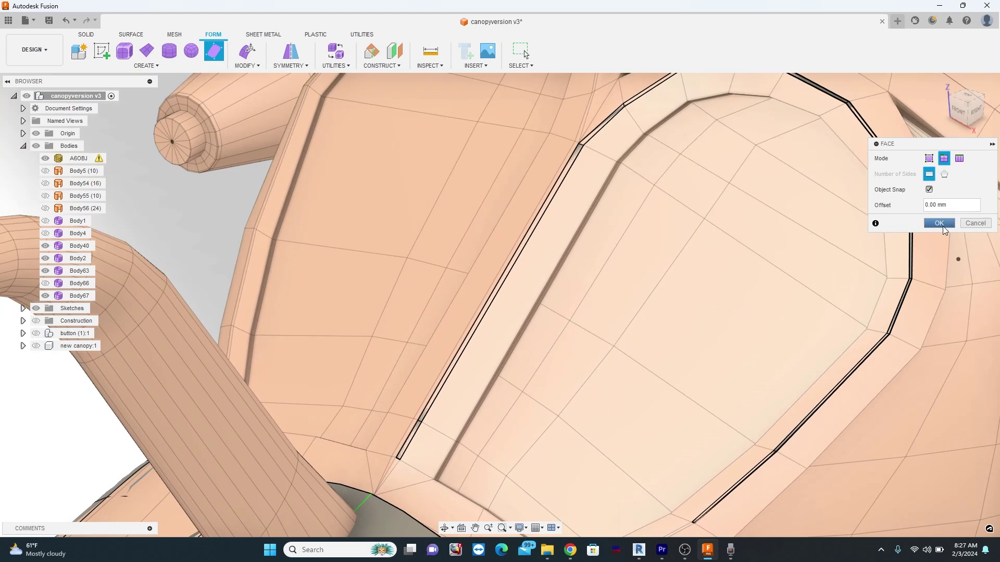
# - Extend the strip's outer lower end along the window seam with further edge-attached faces snapped to the mesh vertices
pyautogui.scroll(-3, 701, 390)
pyautogui.scroll(6, 416, 108)
pyautogui.click(929, 189)
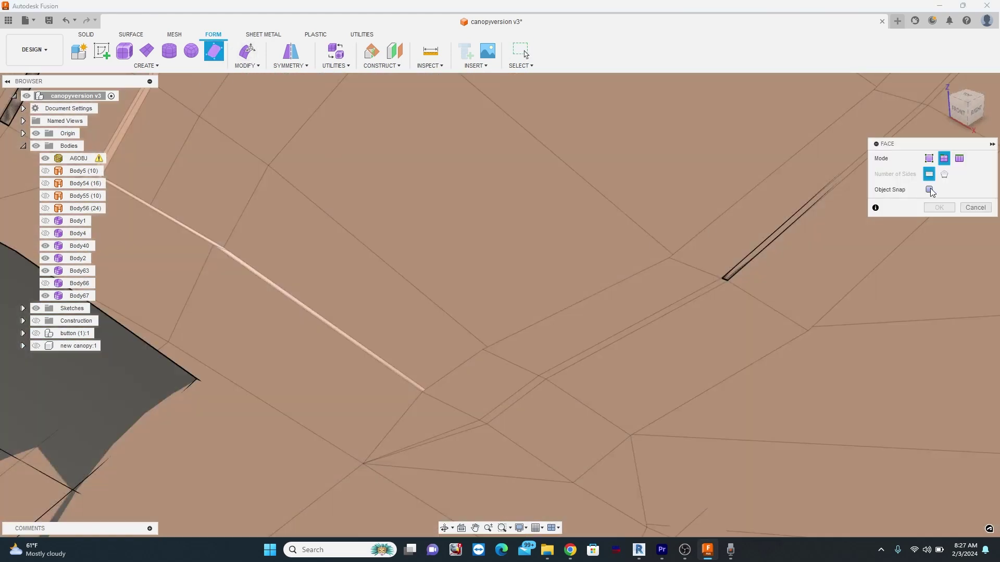
pyautogui.click(930, 189)
pyautogui.scroll(4, 735, 294)
pyautogui.click(694, 237)
pyautogui.scroll(-4, 652, 278)
pyautogui.scroll(4, 452, 399)
pyautogui.click(439, 353)
pyautogui.click(462, 364)
pyautogui.click(452, 361)
# - Smooth the five inner edges at the strip's upper outer arc using Edit By Curve with degree 3 and uniform distribution
pyautogui.scroll(-3, 356, 420)
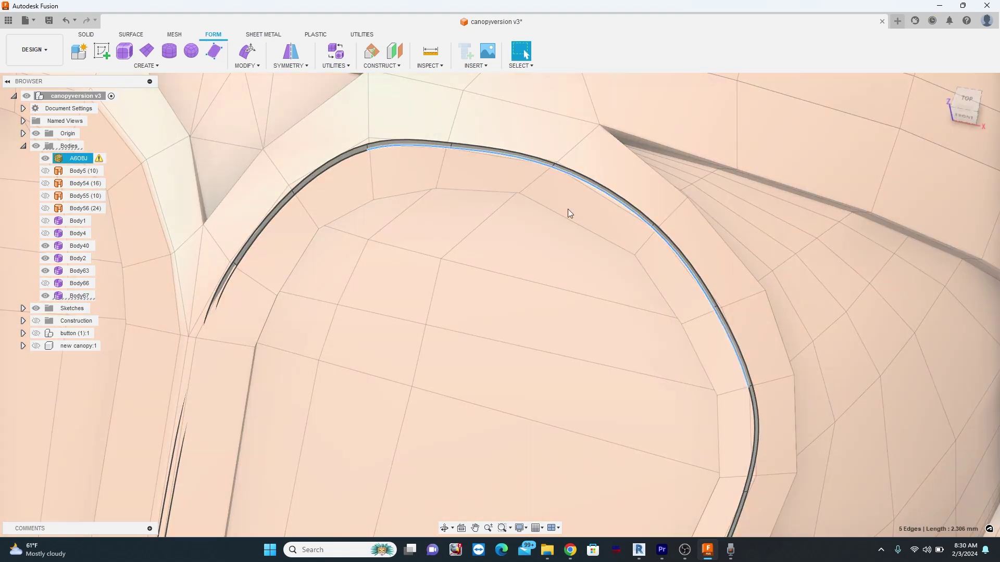
pyautogui.click(247, 65)
pyautogui.click(276, 89)
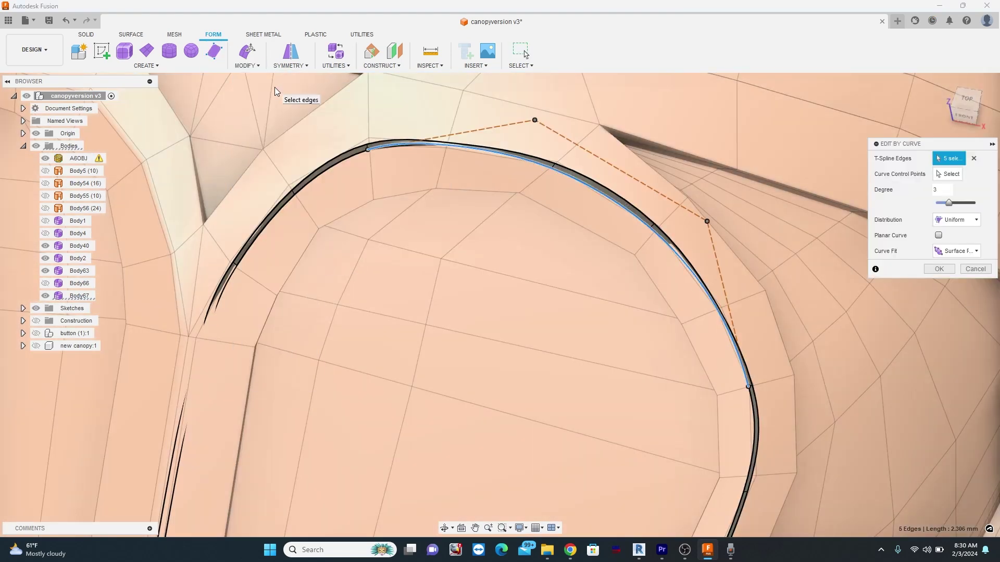
pyautogui.click(939, 268)
# - Smooth the five outer edges at the strip's upper outer arc using Edit By Curve with degree 3 and uniform distribution
pyautogui.scroll(3, 742, 330)
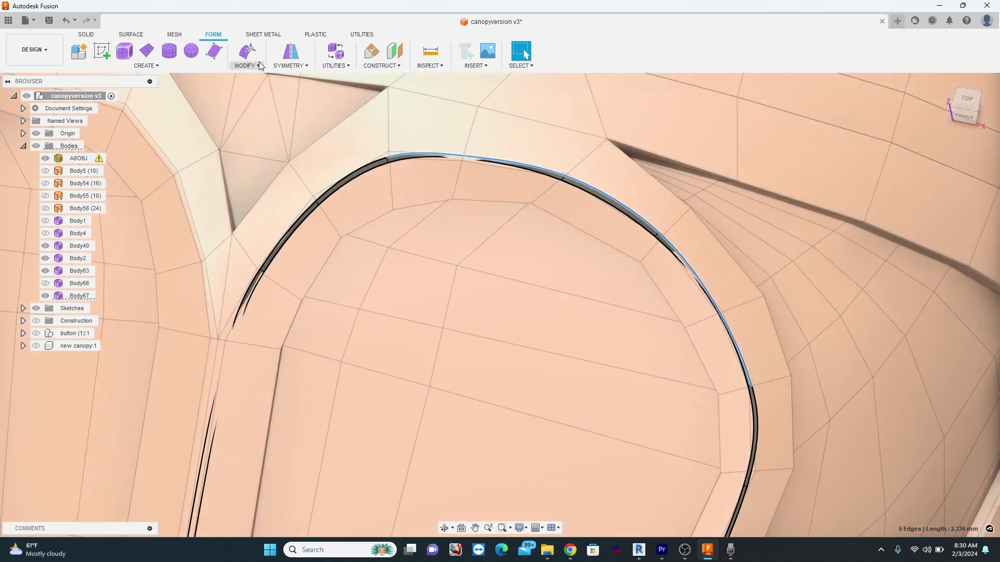
pyautogui.click(247, 65)
pyautogui.click(277, 91)
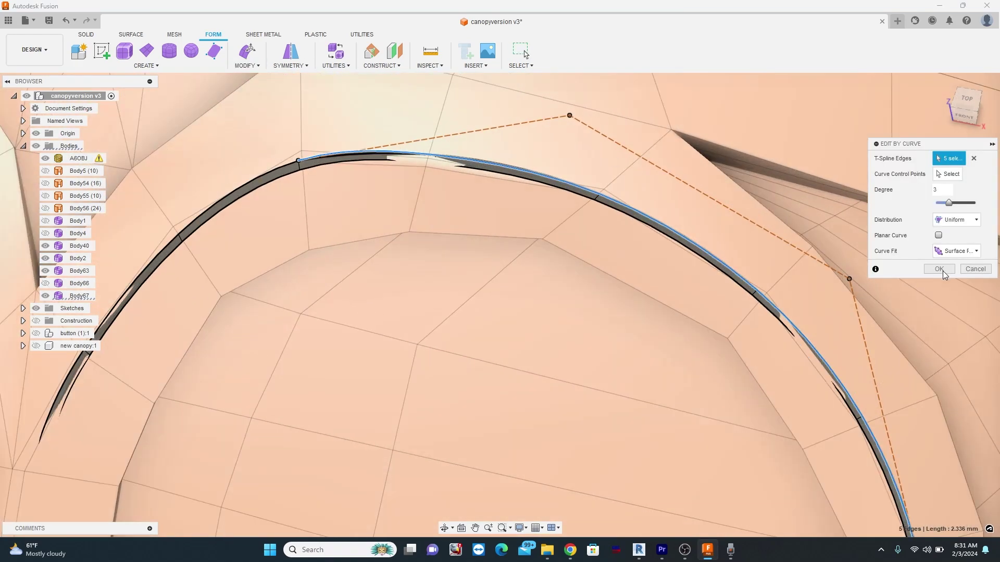
pyautogui.click(942, 272)
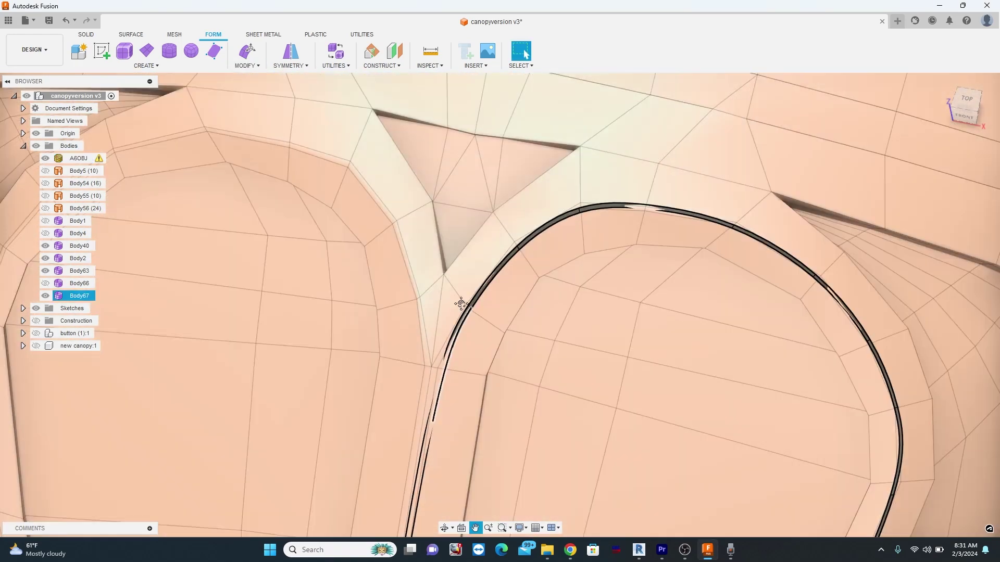
# - Extrude the strip's 17 inner edges inward to form a wide band of faces around the window opening
pyautogui.moveTo(461, 303); pyautogui.dragTo(456, 259, button='middle')
pyautogui.scroll(3, 433, 351)
pyautogui.click(477, 234)
pyautogui.click(247, 51)
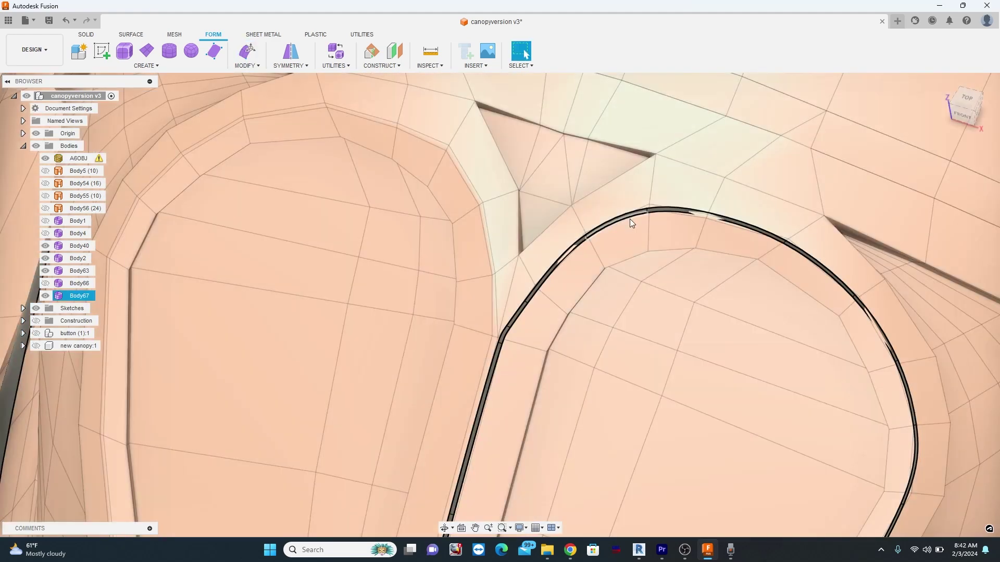
pyautogui.doubleClick(630, 215)
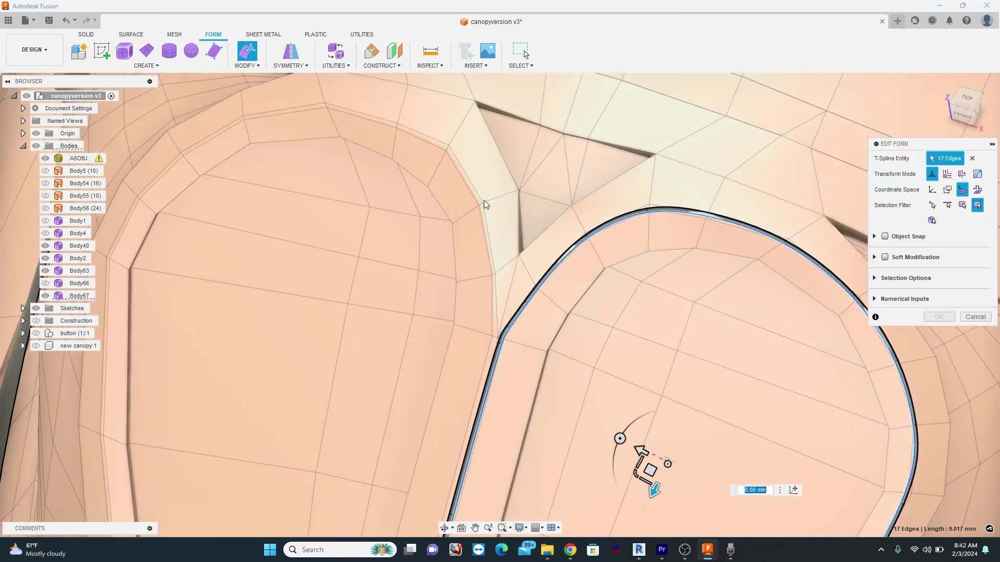
pyautogui.scroll(-2, 561, 234)
pyautogui.keyDown('alt'); pyautogui.moveTo(608, 378); pyautogui.dragTo(617, 410); pyautogui.keyUp('alt')
pyautogui.moveTo(609, 392); pyautogui.dragTo(689, 279, button='middle')
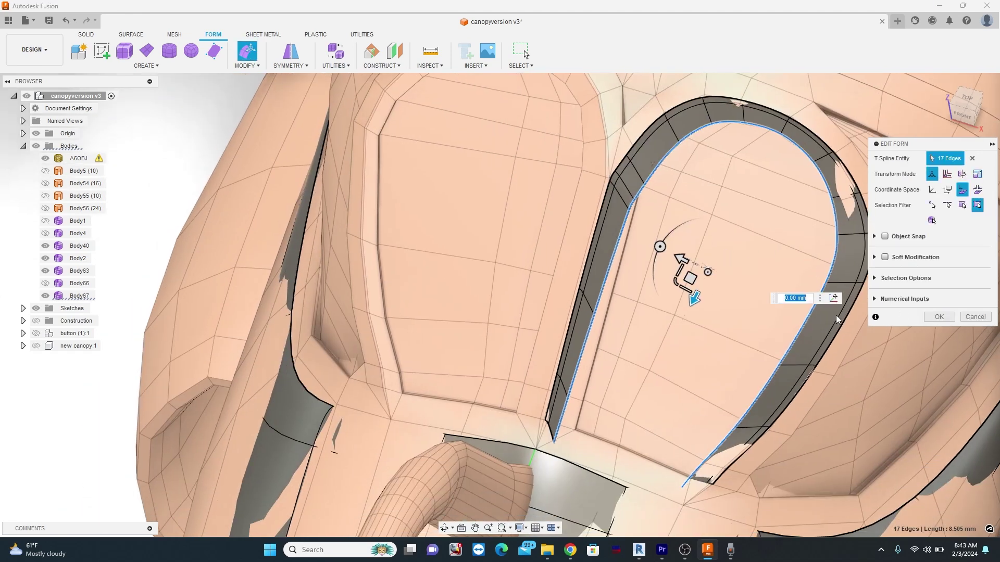
# - Rotate the three inner edges on the frame's straight centre side by about -3 degrees and shift them to follow the mesh window border
pyautogui.click(605, 285)
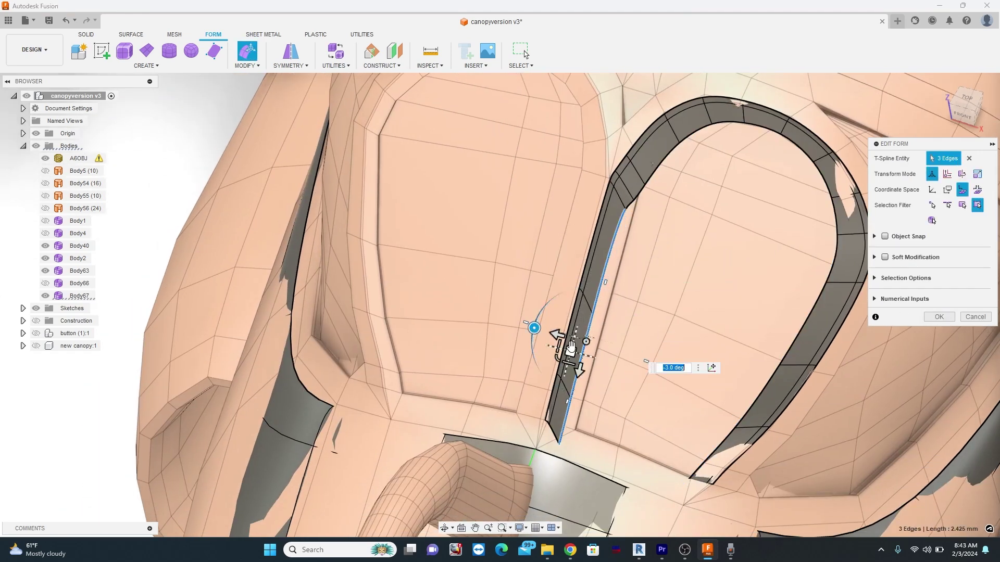
pyautogui.moveTo(571, 348); pyautogui.dragTo(584, 341)
pyautogui.scroll(5, 651, 177)
pyautogui.click(610, 241)
pyautogui.moveTo(590, 239); pyautogui.dragTo(618, 163)
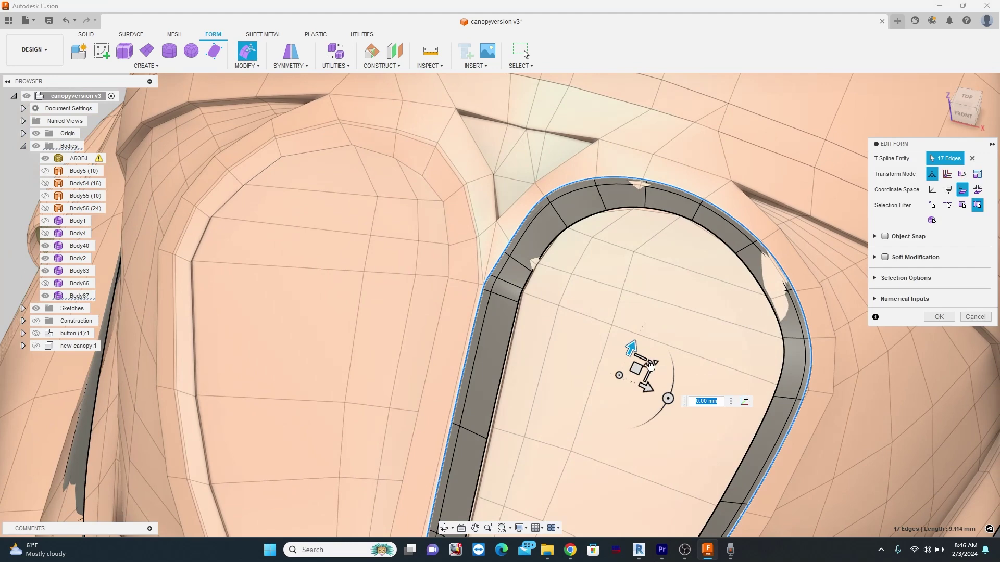
# - Extrude the frame's 17 outer edges outward by scaling, adding a narrow row and a wider row of faces
pyautogui.moveTo(651, 366); pyautogui.dragTo(653, 365)
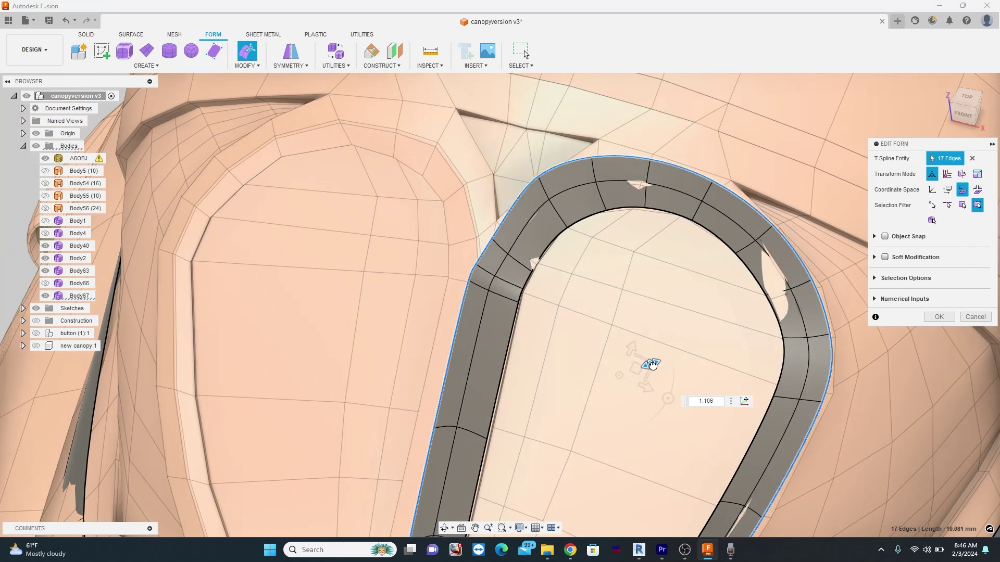
pyautogui.press('Escape')
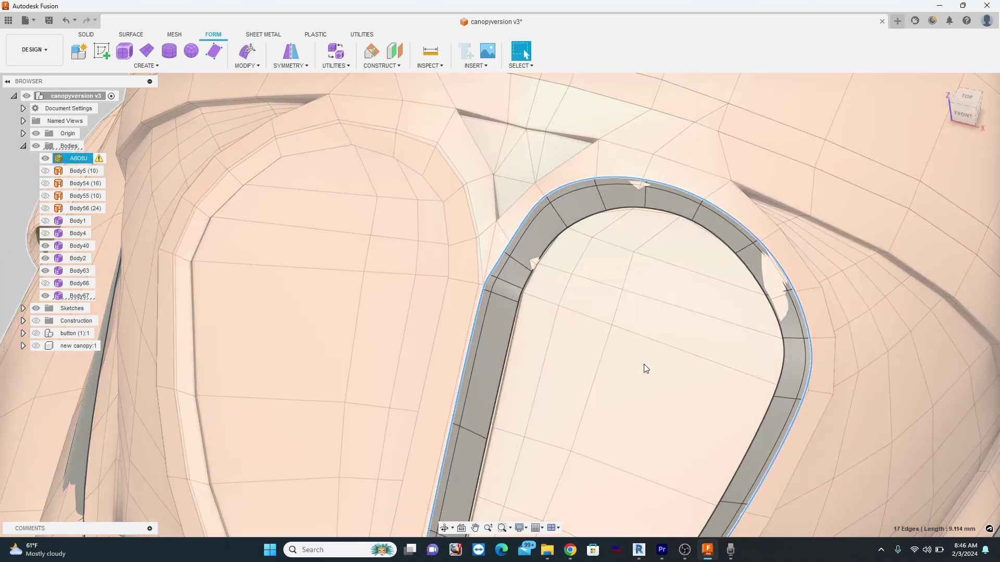
pyautogui.press('e')
pyautogui.moveTo(650, 368); pyautogui.dragTo(653, 363)
pyautogui.press('Return')
pyautogui.scroll(3, 520, 277)
pyautogui.hotkey('ctrl', 'z')
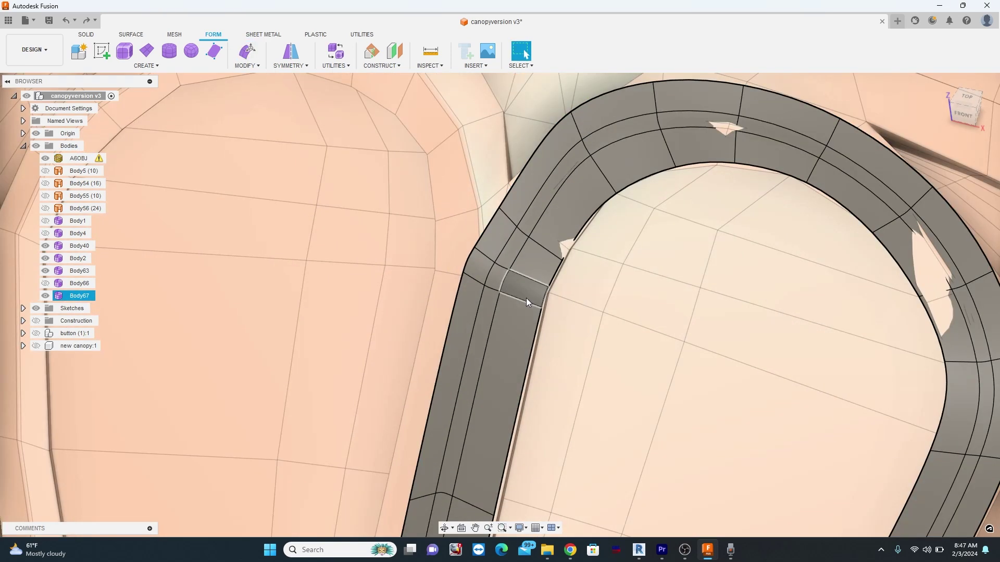
# - Delete the surplus crosswise edges at the frame's upper bend beside the centre seam
pyautogui.doubleClick(521, 301)
pyautogui.press('Delete')
pyautogui.hotkey('ctrl', 'z')
pyautogui.scroll(-2, 563, 255)
pyautogui.doubleClick(543, 247)
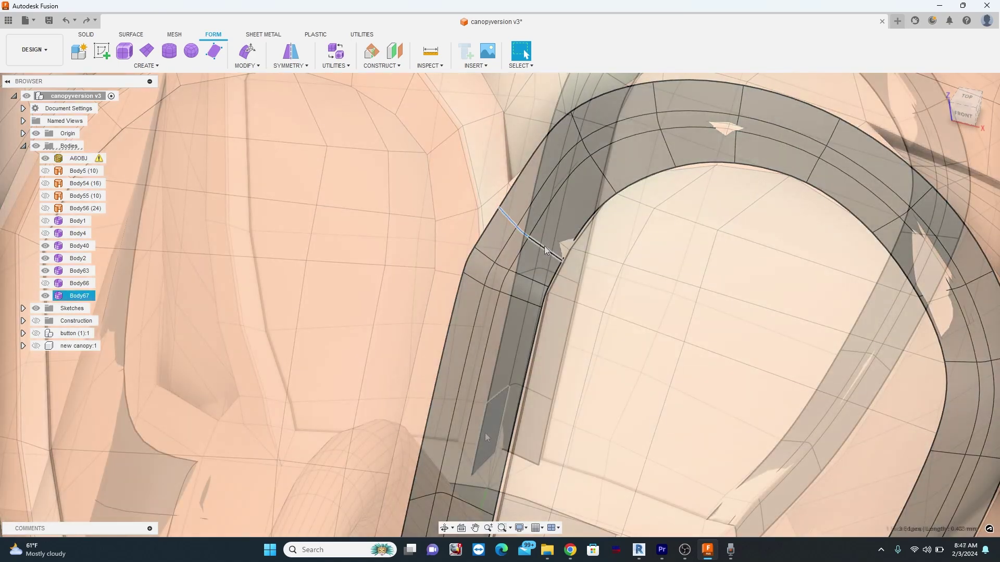
pyautogui.press('Delete')
pyautogui.click(504, 341)
pyautogui.press('Delete')
pyautogui.click(532, 219)
pyautogui.press('Delete')
# - Move the outer flange's 12 boundary edges down toward the canopy mesh
pyautogui.moveTo(515, 260); pyautogui.dragTo(520, 301, button='middle')
pyautogui.scroll(-5, 542, 252)
pyautogui.keyDown('shift'); pyautogui.moveTo(532, 230); pyautogui.dragTo(488, 297, button='middle'); pyautogui.keyUp('shift')
pyautogui.scroll(4, 509, 283)
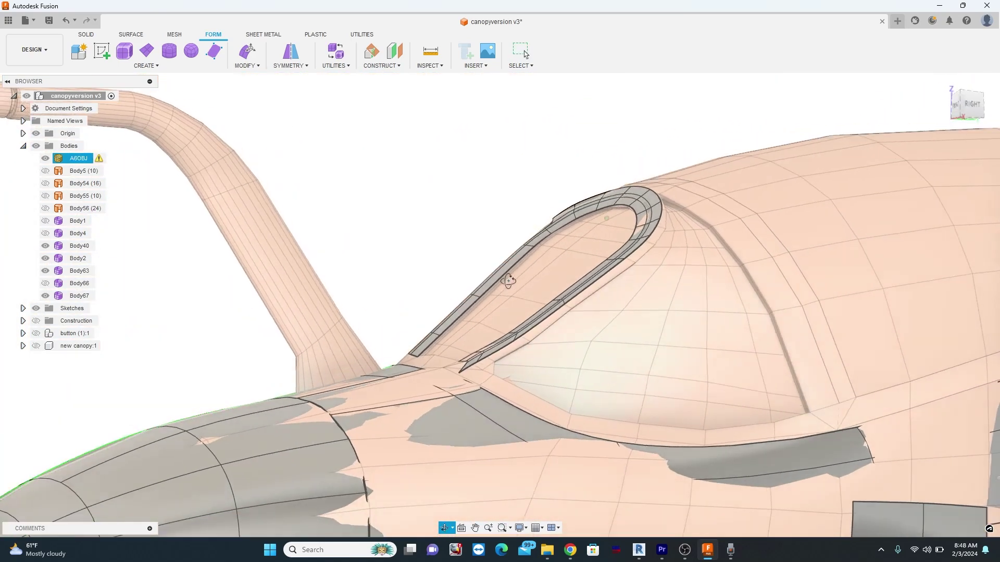
pyautogui.doubleClick(640, 207)
pyautogui.click(252, 57)
pyautogui.scroll(2, 641, 258)
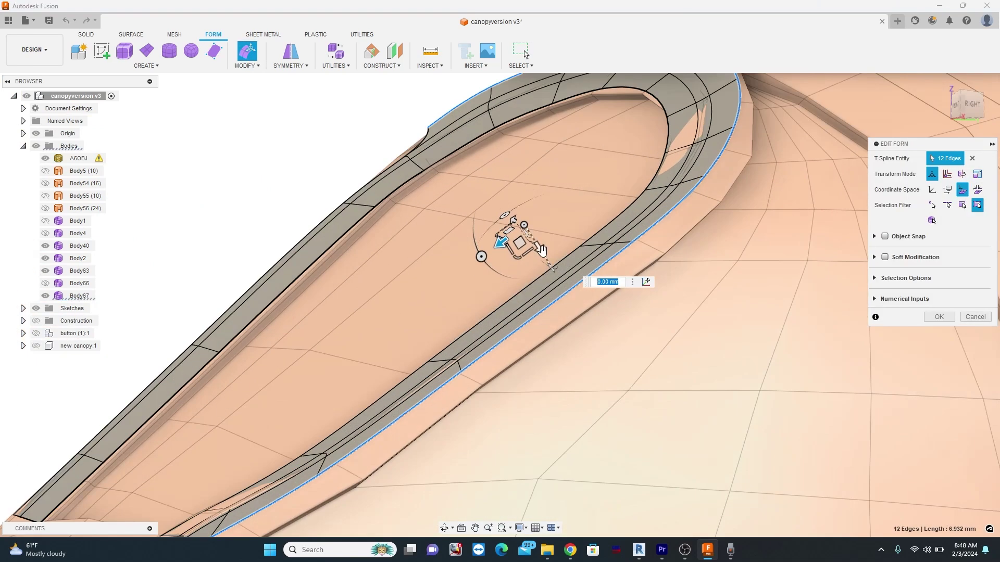
pyautogui.moveTo(530, 249); pyautogui.dragTo(543, 275)
# - Reposition the outer flange's individual vertices along the window's lower outer side to fit the canopy mesh
pyautogui.moveTo(364, 376); pyautogui.dragTo(492, 195, button='middle')
pyautogui.scroll(2, 490, 201)
pyautogui.click(452, 327)
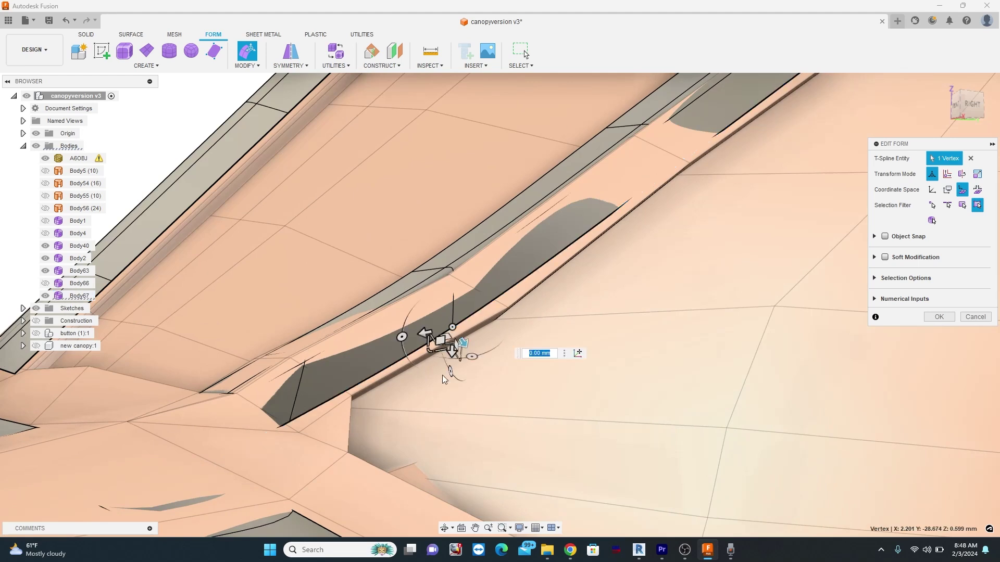
pyautogui.moveTo(441, 341); pyautogui.dragTo(507, 314)
pyautogui.scroll(-3, 508, 314)
pyautogui.moveTo(508, 314); pyautogui.dragTo(312, 497, button='middle')
pyautogui.scroll(3, 582, 274)
pyautogui.moveTo(573, 298); pyautogui.dragTo(578, 309)
pyautogui.scroll(-3, 579, 307)
pyautogui.scroll(3, 528, 383)
pyautogui.click(524, 379)
pyautogui.keyDown('shift'); pyautogui.moveTo(524, 378); pyautogui.dragTo(388, 281, button='middle'); pyautogui.keyUp('shift')
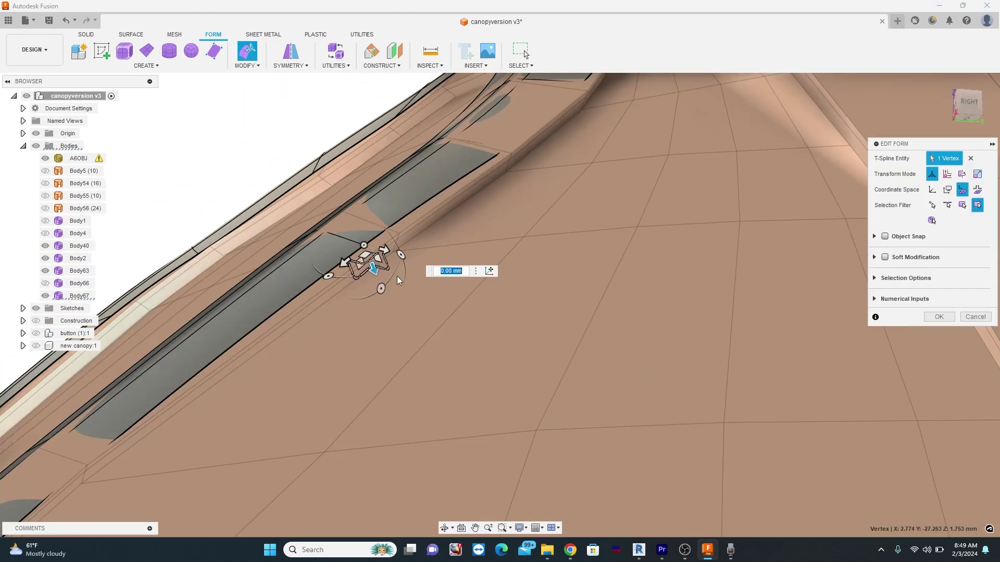
pyautogui.moveTo(370, 266); pyautogui.dragTo(374, 275)
# - Reposition the outer flange's vertex near the upper centre junction to fit the mesh, and finish editing the form
pyautogui.scroll(-4, 375, 275)
pyautogui.keyDown('shift'); pyautogui.moveTo(396, 268); pyautogui.dragTo(619, 243, button='middle'); pyautogui.keyUp('shift')
pyautogui.scroll(3, 333, 195)
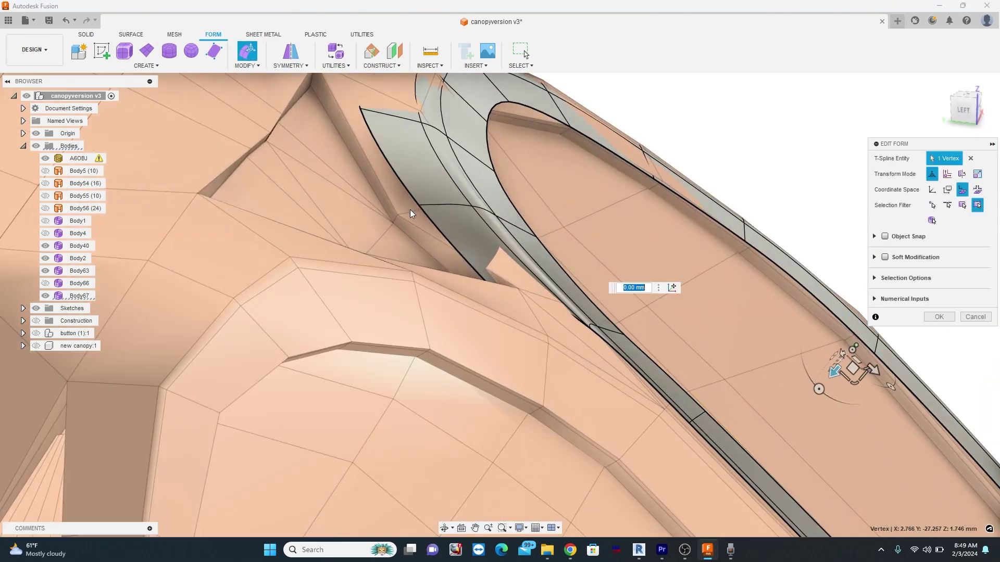
pyautogui.click(418, 206)
pyautogui.moveTo(407, 224); pyautogui.dragTo(390, 238)
pyautogui.scroll(-4, 390, 237)
pyautogui.keyDown('shift'); pyautogui.moveTo(573, 245); pyautogui.dragTo(390, 260, button='middle'); pyautogui.keyUp('shift')
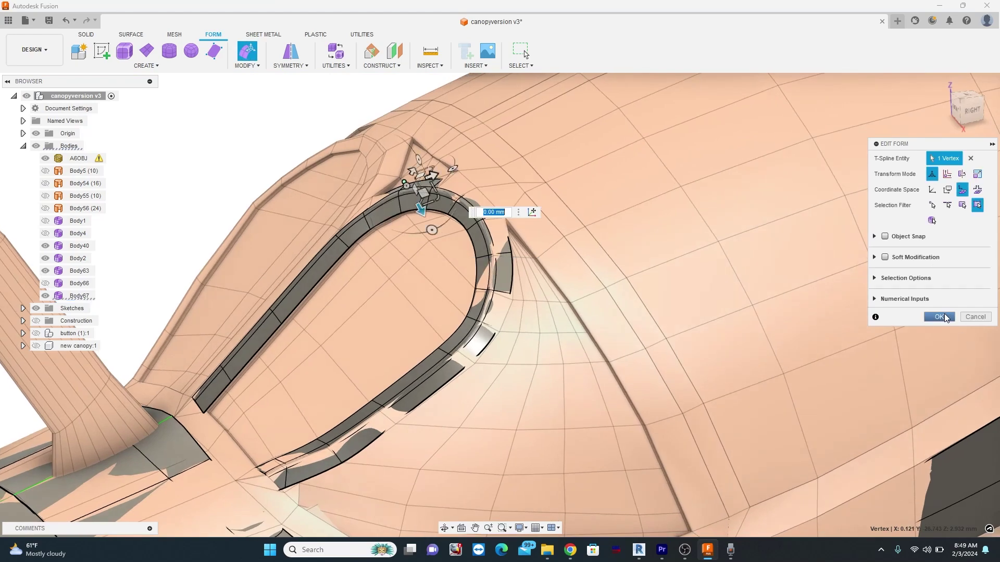
pyautogui.click(941, 317)
# - Crease the two lengthwise edge loops between the frame's inner band and outer flange
pyautogui.keyDown('shift'); pyautogui.moveTo(526, 268); pyautogui.dragTo(499, 278, button='middle'); pyautogui.keyUp('shift')
pyautogui.scroll(3, 499, 279)
pyautogui.doubleClick(496, 278)
pyautogui.click(246, 57)
pyautogui.click(268, 169)
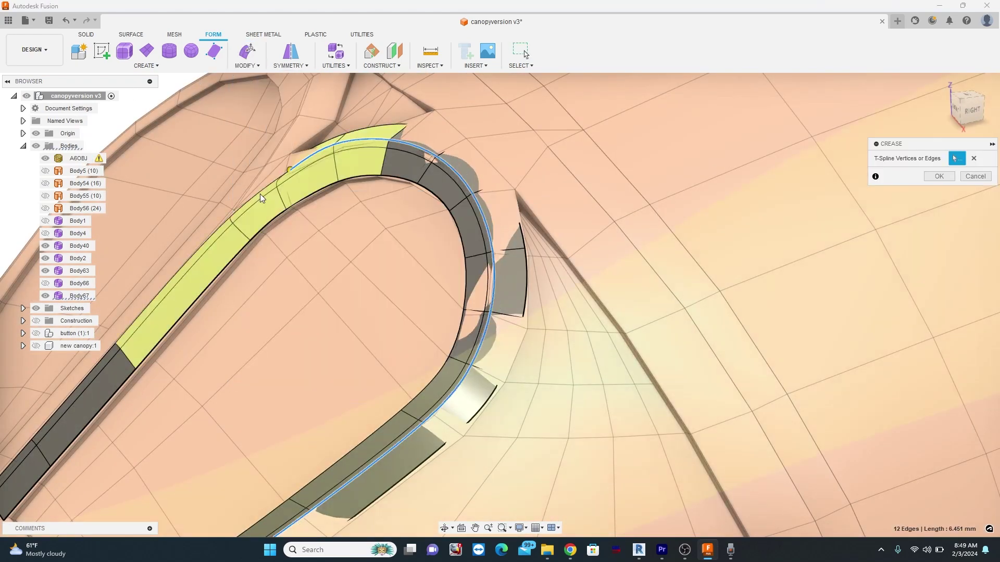
pyautogui.click(939, 176)
pyautogui.doubleClick(409, 155)
pyautogui.click(246, 57)
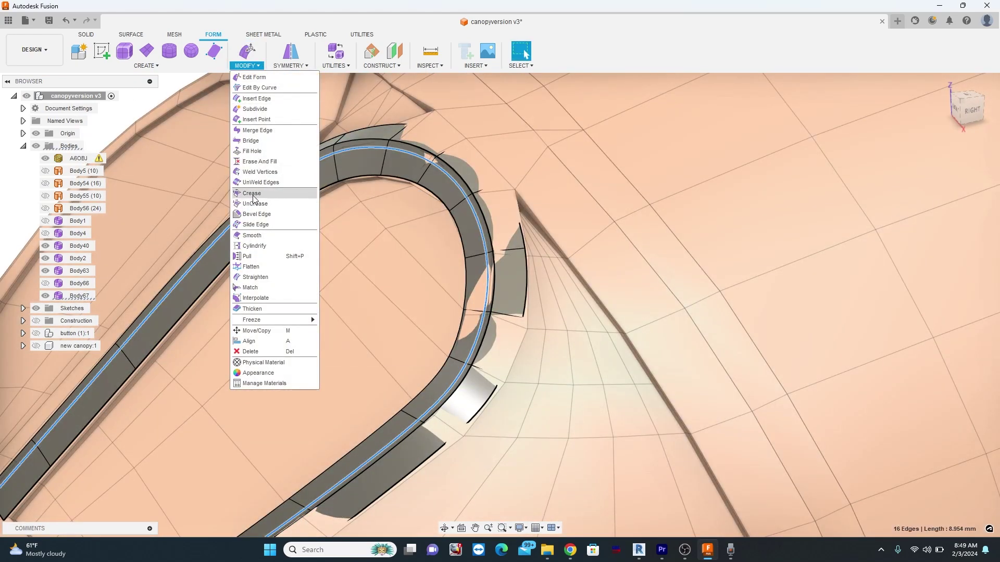
pyautogui.click(256, 193)
pyautogui.click(939, 176)
# - Mirror-duplicate the window frame body across the aircraft's central origin plane, with Weld enabled and a 0.01 mm tolerance
pyautogui.scroll(-3, 700, 182)
pyautogui.keyDown('shift'); pyautogui.moveTo(509, 197); pyautogui.dragTo(580, 246, button='middle'); pyautogui.keyUp('shift')
pyautogui.click(291, 67)
pyautogui.click(318, 99)
pyautogui.click(565, 193)
pyautogui.scroll(-5, 649, 222)
pyautogui.moveTo(649, 221); pyautogui.dragTo(473, 311, button='middle')
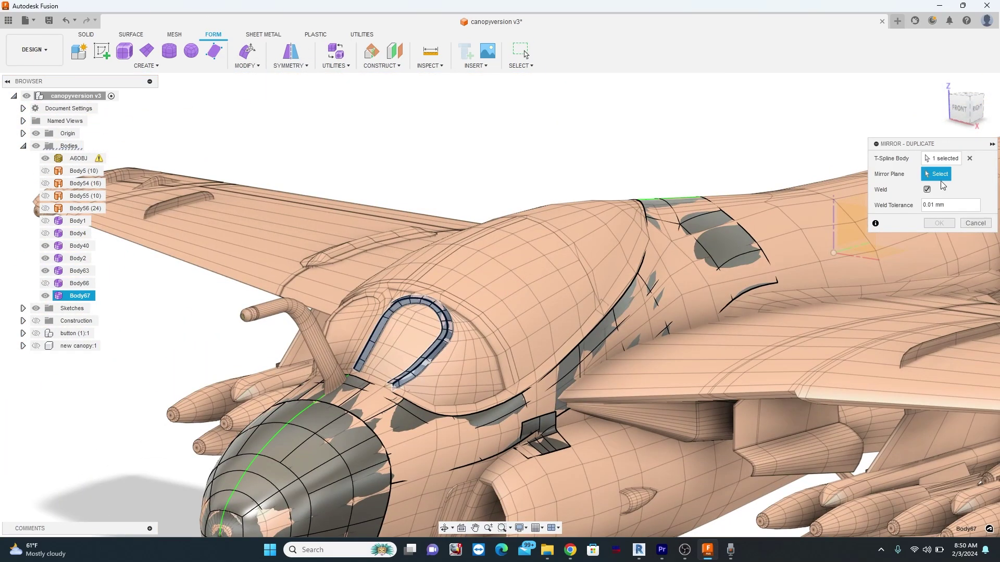
pyautogui.keyDown('shift'); pyautogui.moveTo(686, 147); pyautogui.dragTo(688, 180, button='middle'); pyautogui.keyUp('shift')
pyautogui.moveTo(689, 180); pyautogui.dragTo(614, 210, button='middle')
pyautogui.click(834, 104)
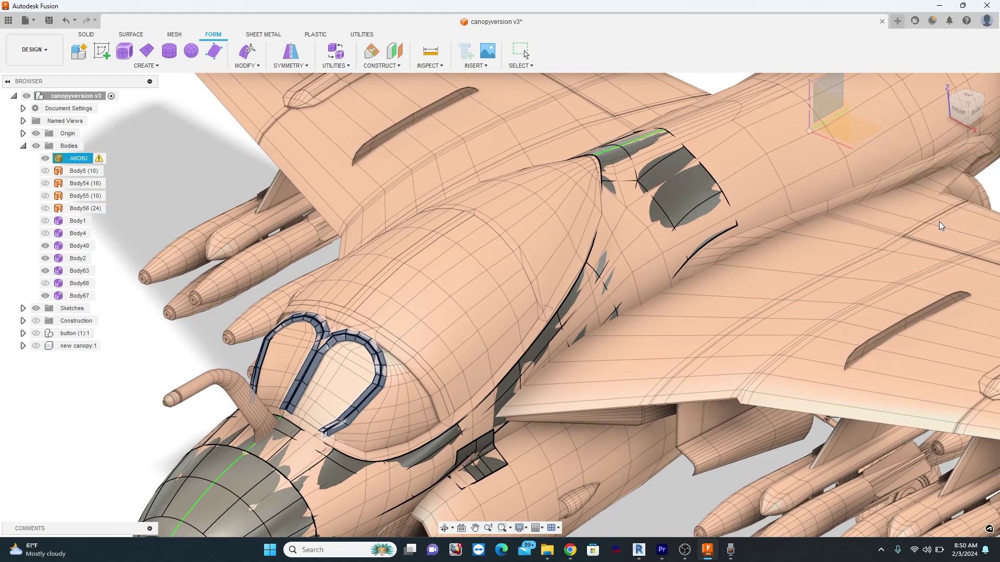
pyautogui.click(941, 223)
# - Merge the facing edges of the two mirrored window frames along the centre seam
pyautogui.scroll(4, 313, 343)
pyautogui.scroll(10, 314, 338)
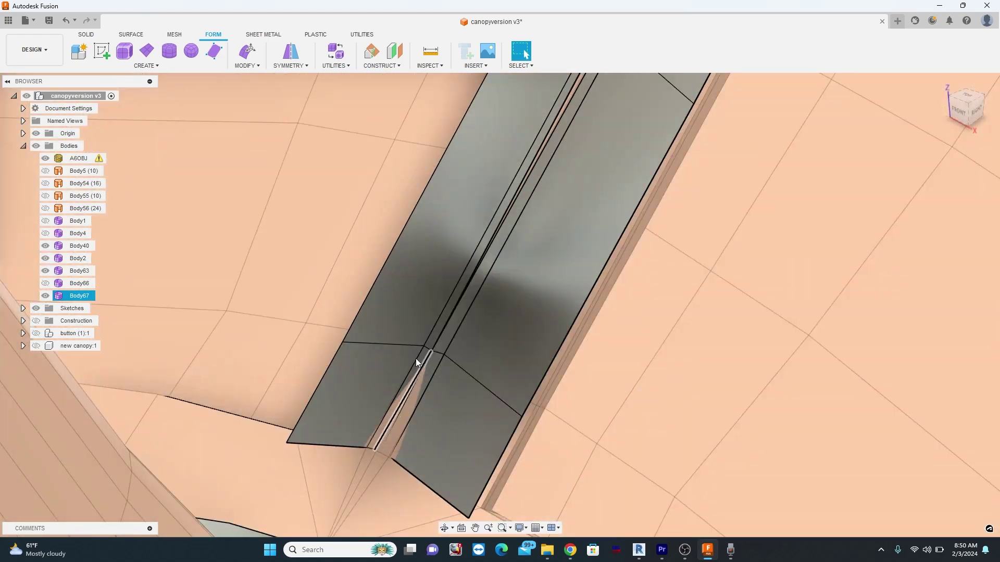
pyautogui.click(246, 66)
pyautogui.click(257, 130)
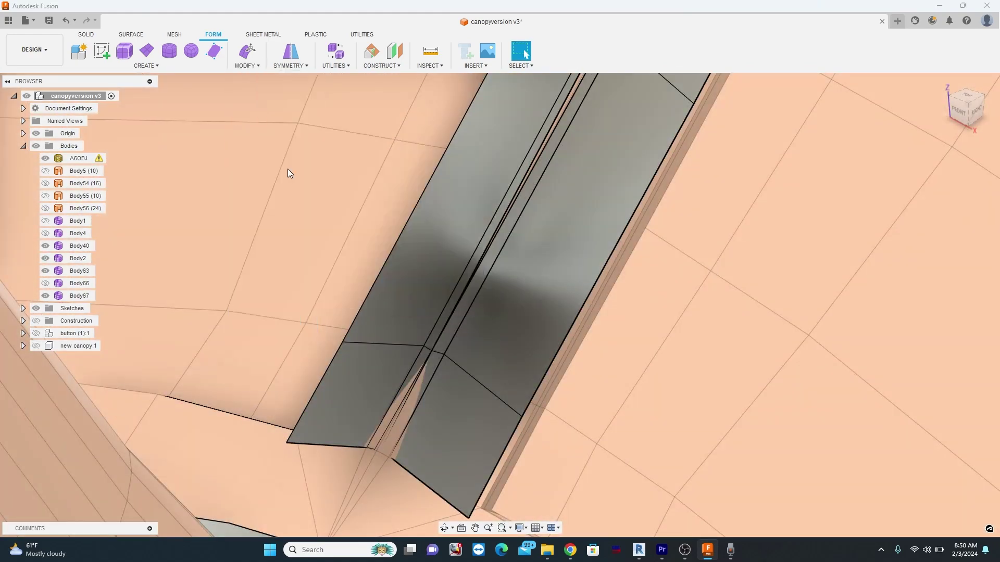
pyautogui.click(542, 159)
pyautogui.scroll(-5, 520, 292)
pyautogui.scroll(5, 487, 327)
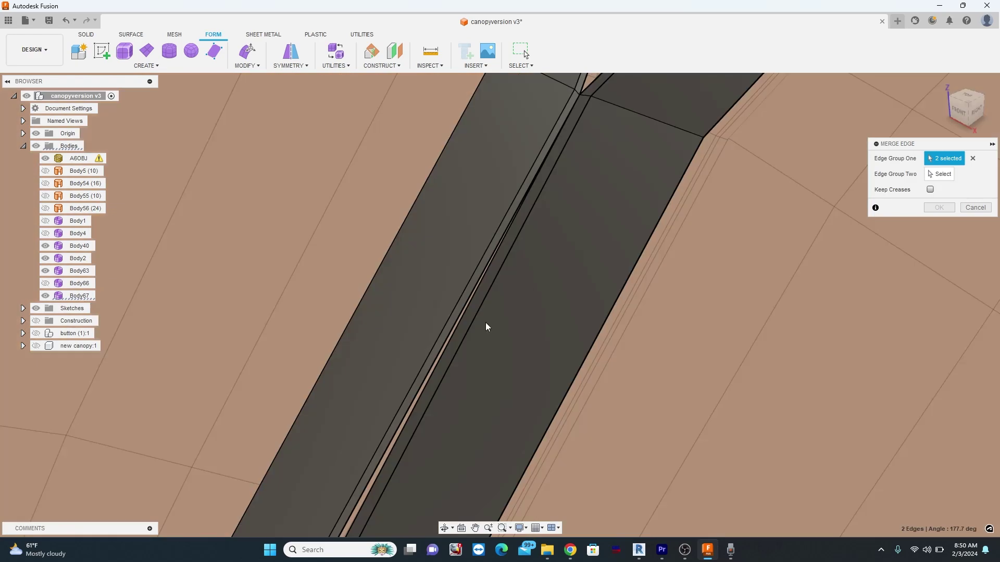
pyautogui.click(417, 392)
pyautogui.scroll(-5, 416, 391)
pyautogui.scroll(5, 428, 358)
pyautogui.click(429, 358)
pyautogui.scroll(-5, 428, 358)
pyautogui.scroll(5, 386, 452)
pyautogui.click(385, 453)
pyautogui.press('Return')
# - Hide the A6OBJ mesh and close the V-shaped gap at the frames' upper junction using Weld Vertices and an edge-mode Face
pyautogui.scroll(-4, 629, 368)
pyautogui.scroll(5, 609, 189)
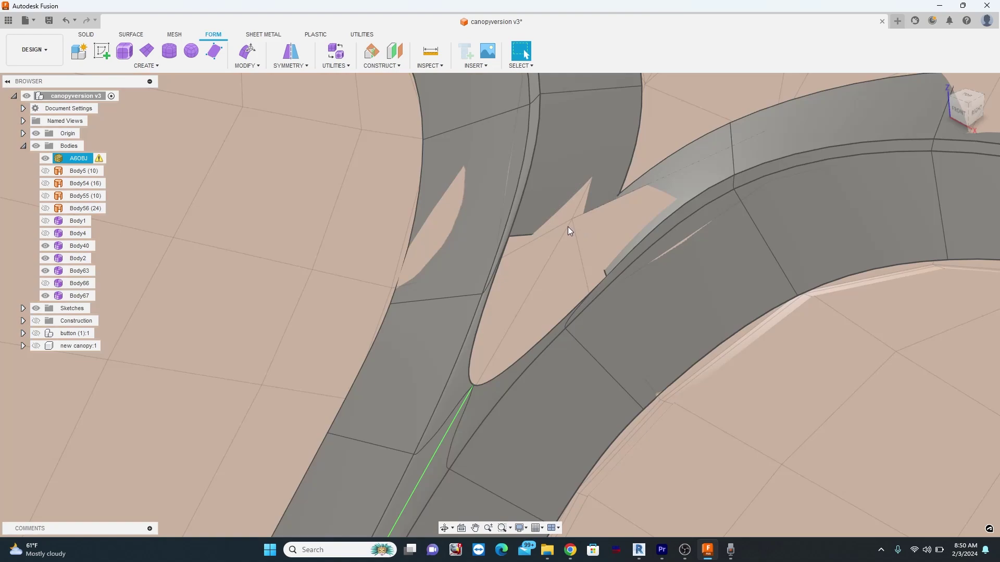
pyautogui.click(45, 158)
pyautogui.click(247, 65)
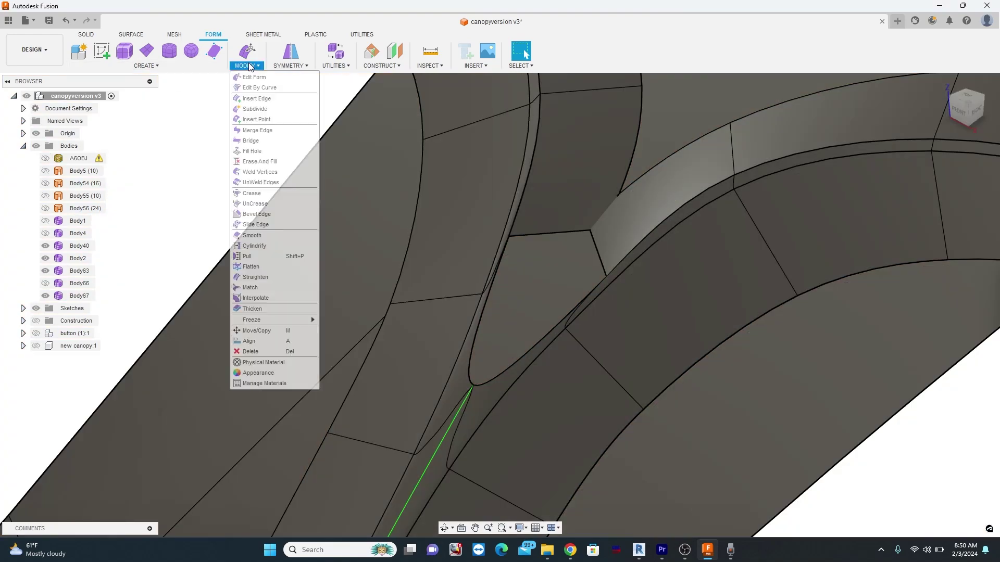
pyautogui.click(280, 119)
pyautogui.click(247, 65)
pyautogui.click(260, 172)
pyautogui.scroll(-4, 583, 230)
pyautogui.scroll(5, 599, 244)
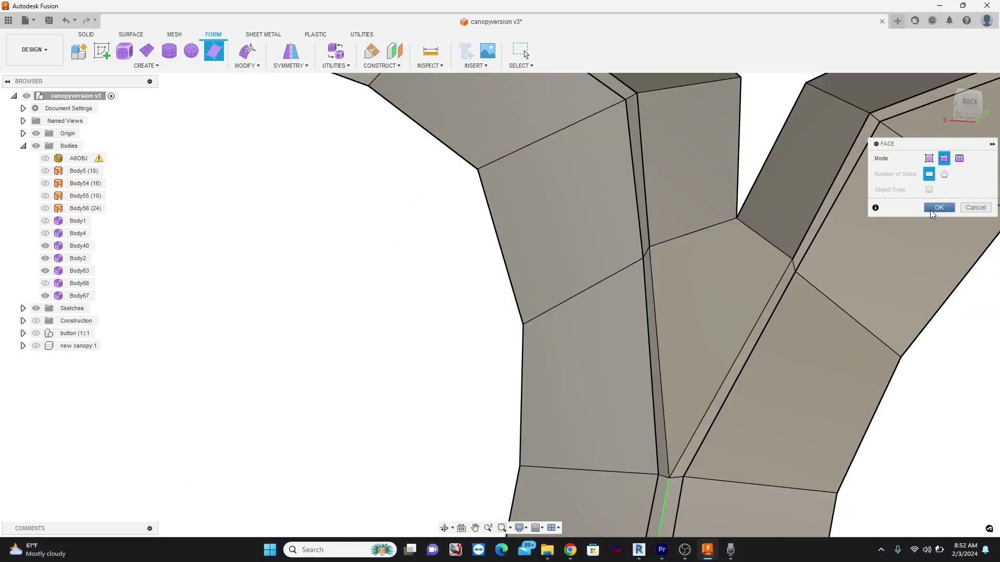
pyautogui.click(933, 210)
# - Split the junction face down its centre using Insert Point in Simple mode, ending at the top of the centre seam
pyautogui.scroll(-3, 630, 291)
pyautogui.keyDown('shift'); pyautogui.moveTo(636, 299); pyautogui.dragTo(614, 307, button='middle'); pyautogui.keyUp('shift')
pyautogui.moveTo(375, 281); pyautogui.dragTo(499, 245, button='middle')
pyautogui.scroll(3, 488, 225)
pyautogui.click(247, 65)
pyautogui.click(270, 120)
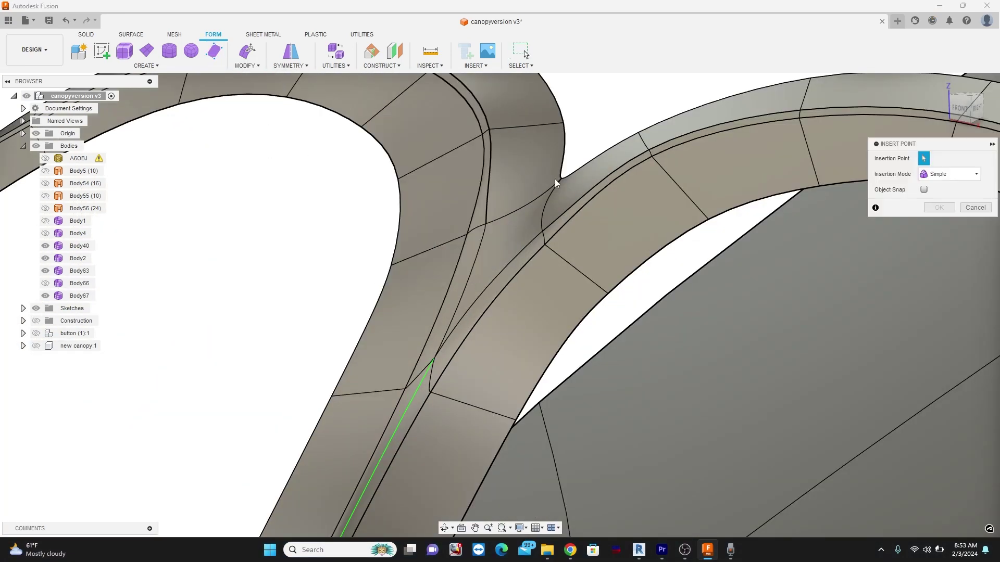
pyautogui.click(437, 358)
pyautogui.click(936, 208)
pyautogui.scroll(-4, 531, 254)
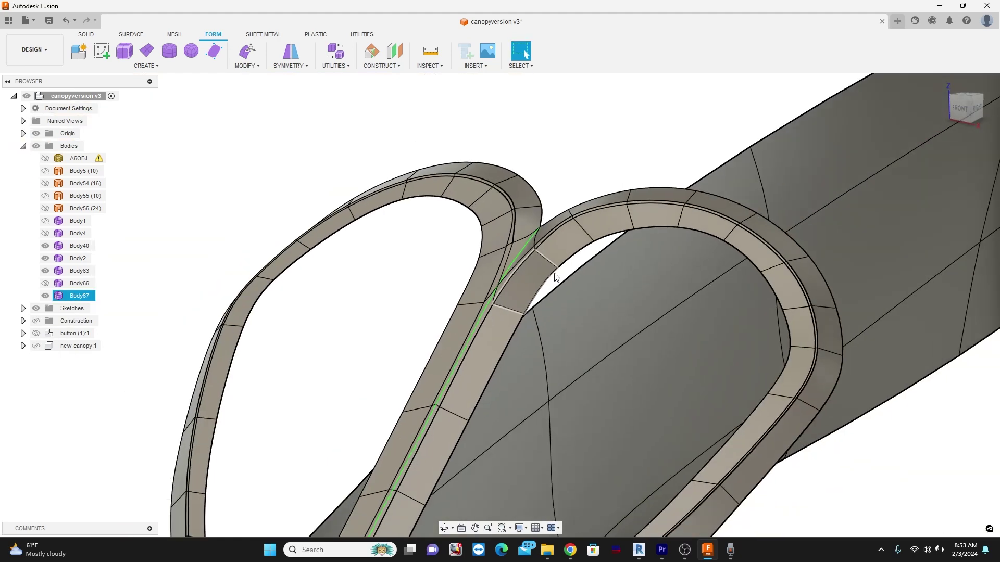
# - Extrude the frame's inner and outer boundary edges, 40 edges in all, downward to give the frame depth
pyautogui.keyDown('shift'); pyautogui.moveTo(577, 280); pyautogui.dragTo(489, 276, button='middle'); pyautogui.keyUp('shift')
pyautogui.click(248, 52)
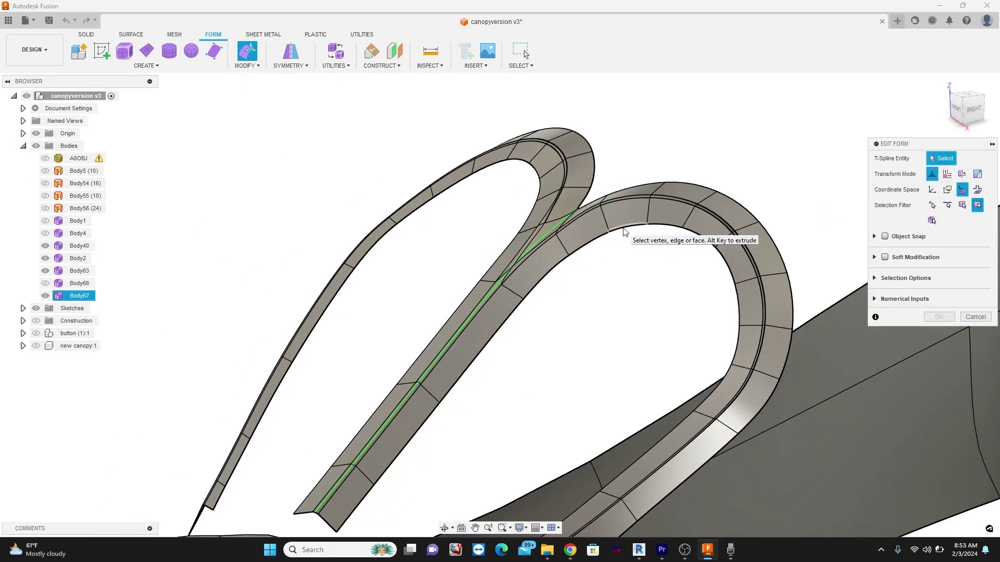
pyautogui.doubleClick(625, 232)
pyautogui.keyDown('shift'); pyautogui.moveTo(625, 232); pyautogui.dragTo(733, 288, button='middle'); pyautogui.keyUp('shift')
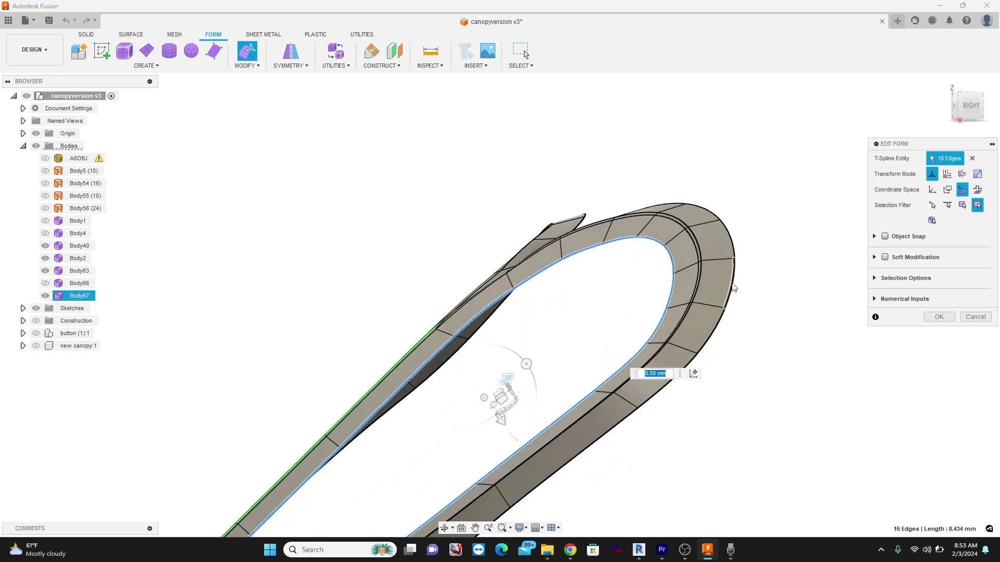
pyautogui.keyDown('shift'); pyautogui.doubleClick(733, 288); pyautogui.keyUp('shift')
pyautogui.scroll(2, 501, 398)
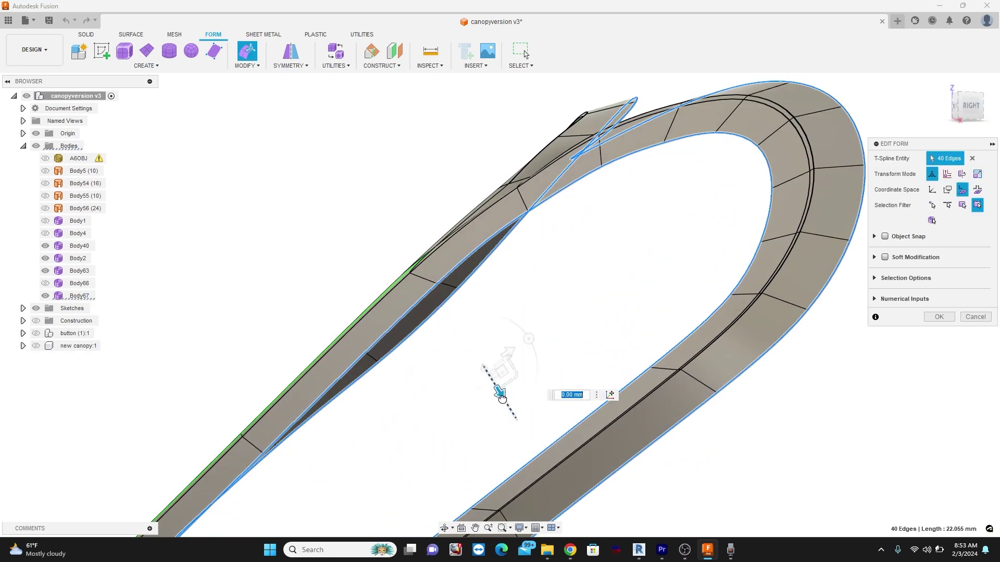
pyautogui.moveTo(501, 398); pyautogui.dragTo(515, 426)
pyautogui.click(938, 317)
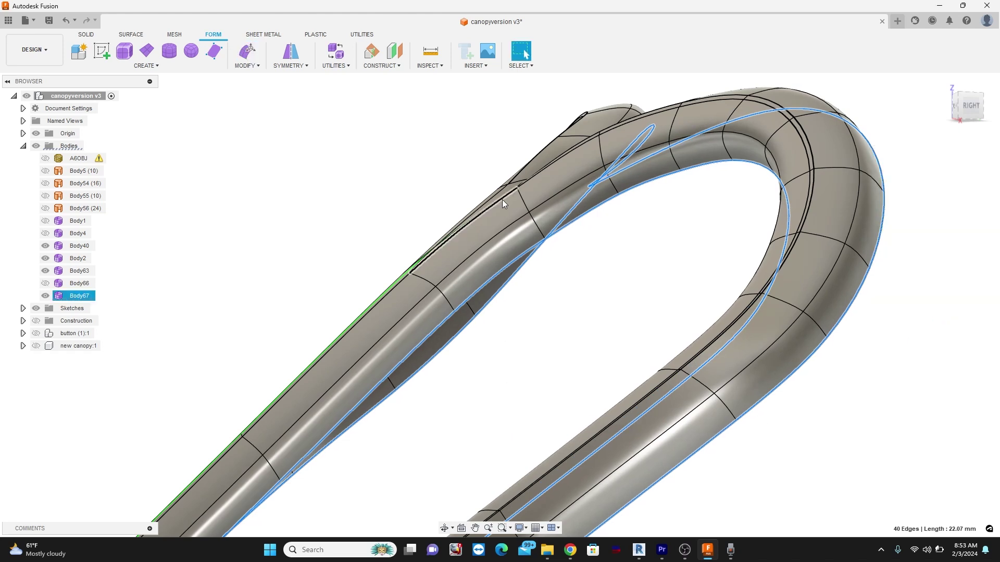
# - Crease the extruded boundary edges and the edge loop where the frame's outer side wall begins
pyautogui.click(256, 68)
pyautogui.click(267, 193)
pyautogui.click(945, 176)
pyautogui.doubleClick(853, 221)
pyautogui.click(257, 67)
pyautogui.click(270, 193)
pyautogui.press('Return')
# - Display the A6OBJ mesh again and hide the Body40 form body
pyautogui.scroll(-5, 573, 287)
pyautogui.keyDown('shift'); pyautogui.moveTo(548, 317); pyautogui.dragTo(580, 340, button='middle'); pyautogui.keyUp('shift')
pyautogui.click(69, 158)
pyautogui.press('v')
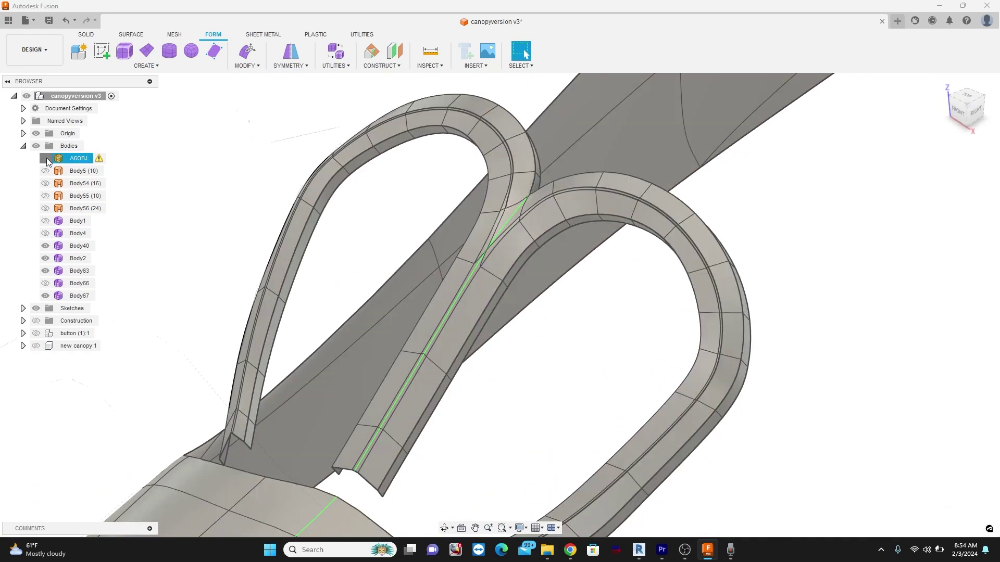
pyautogui.scroll(-5, 608, 284)
pyautogui.hotkey('ctrl', 's')
pyautogui.click(502, 290)
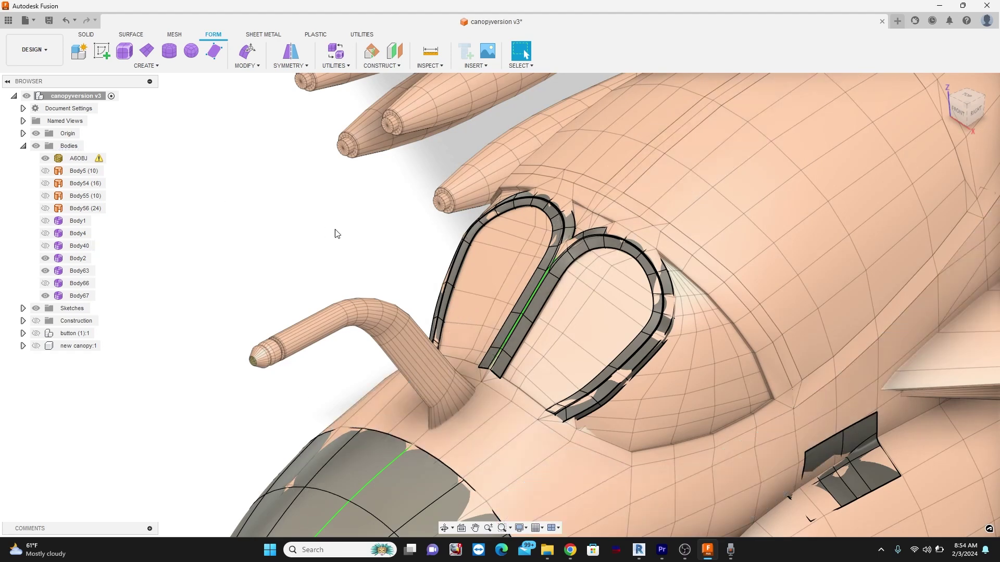
pyautogui.scroll(-5, 344, 239)
# - Stitch the single-face surface beneath the end of the window frame to the frame's main surface body
pyautogui.click(79, 296)
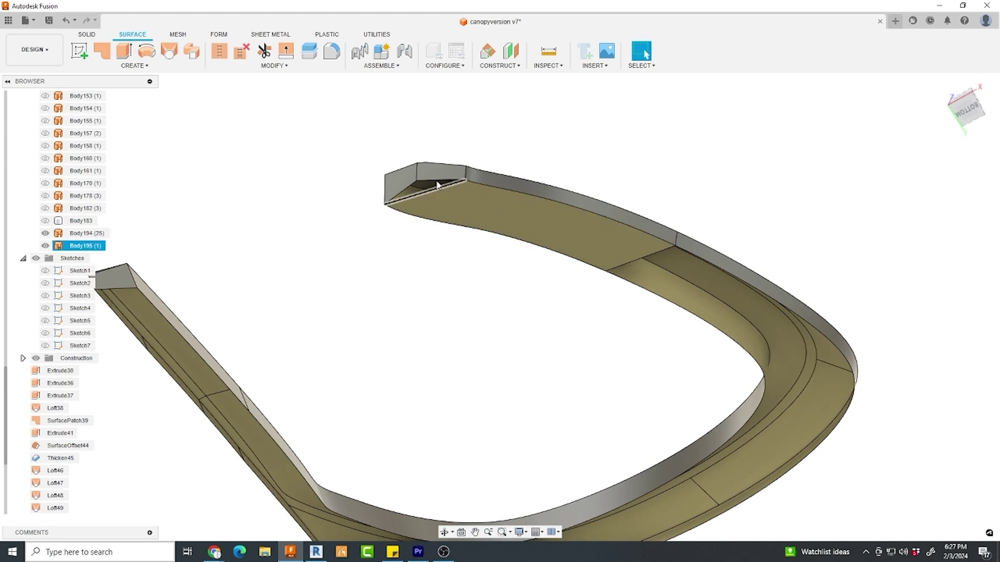
pyautogui.click(219, 50)
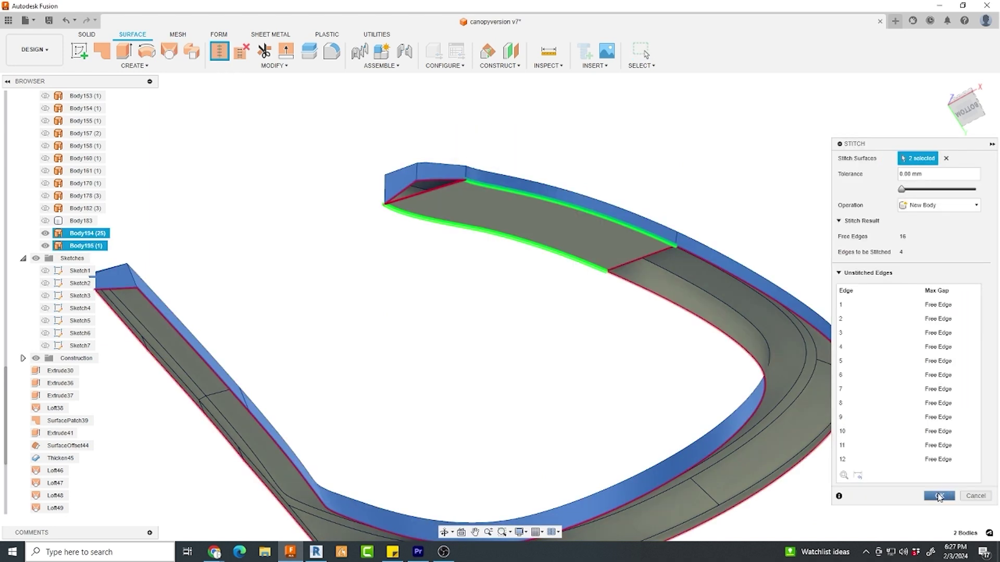
pyautogui.press('Return')
# - Patch the remaining open underside of the window frame
pyautogui.click(104, 52)
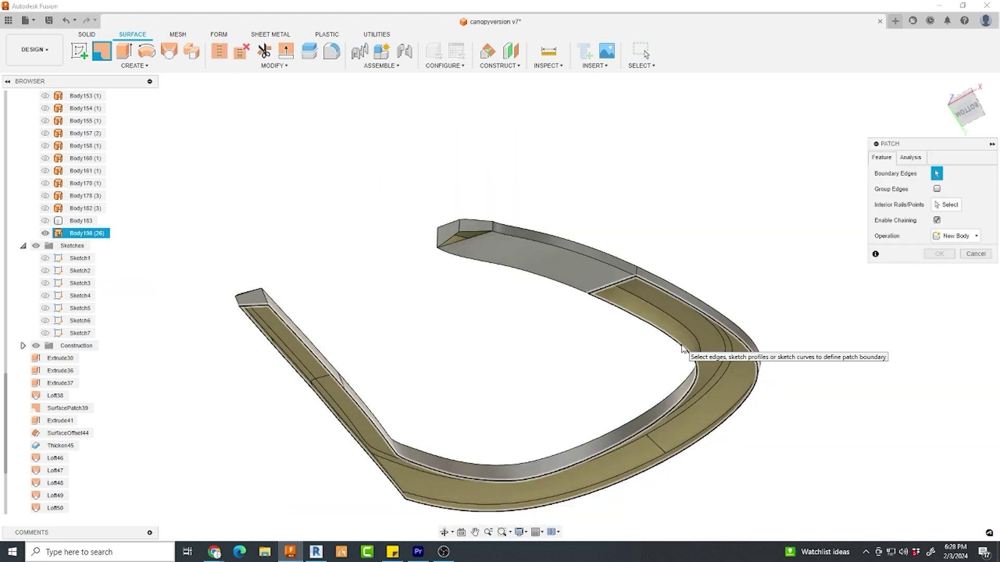
pyautogui.click(685, 346)
pyautogui.click(940, 314)
# - Stitch the underside patch to the frame surfaces with a tolerance of 0.04 mm
pyautogui.click(219, 51)
pyautogui.click(671, 432)
pyautogui.click(654, 409)
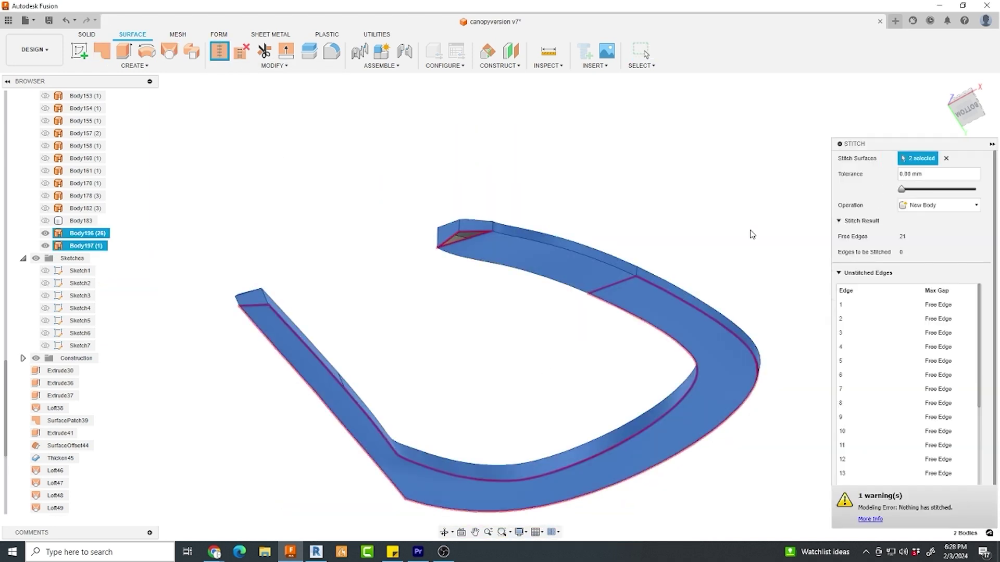
pyautogui.click(923, 175)
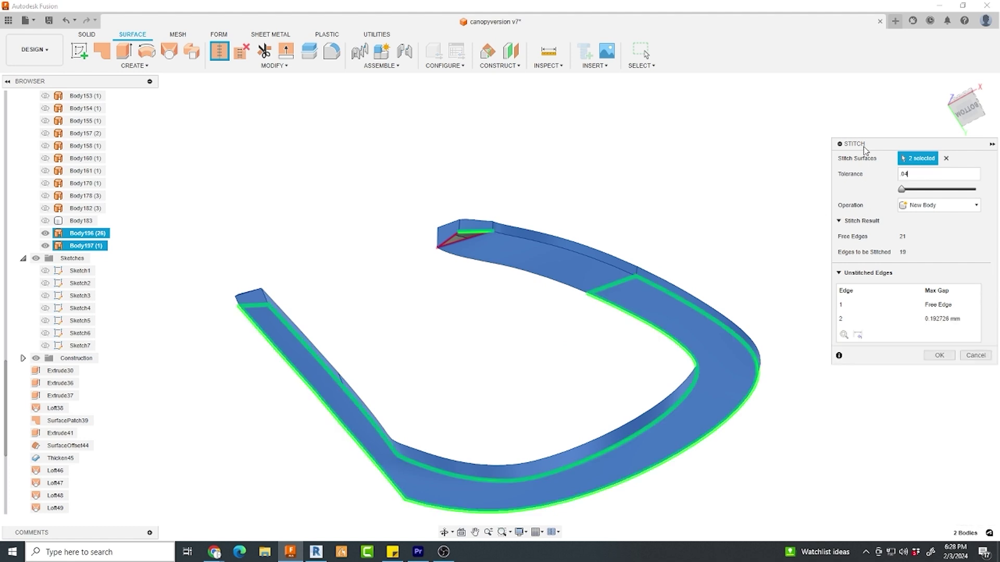
pyautogui.press('Return')
# - Patch the triangular opening at the frame's end and stitch the patch to the rest of the frame
pyautogui.click(102, 51)
pyautogui.scroll(3, 486, 243)
pyautogui.click(460, 235)
pyautogui.click(939, 304)
pyautogui.click(219, 51)
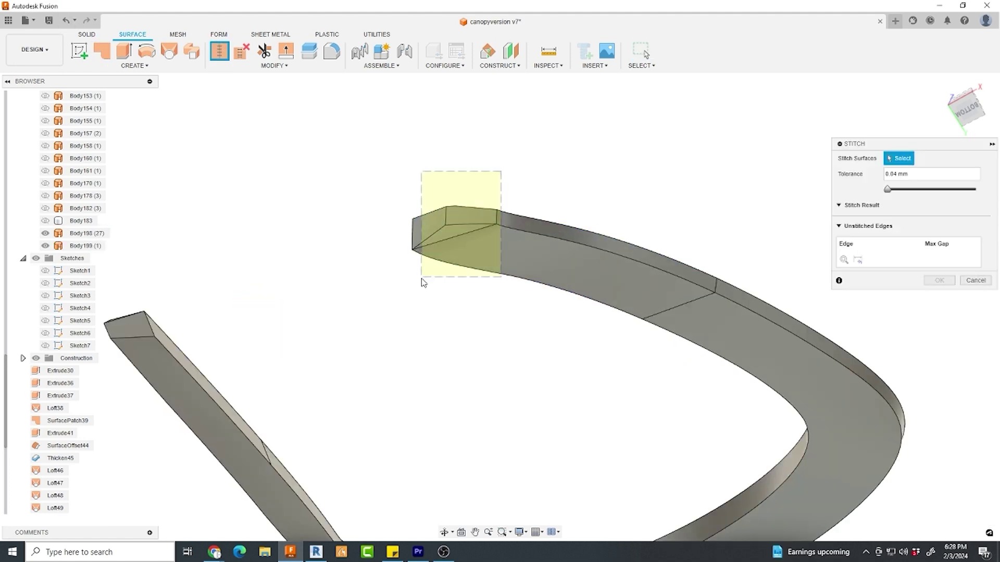
pyautogui.click(413, 261)
pyautogui.press('Return')
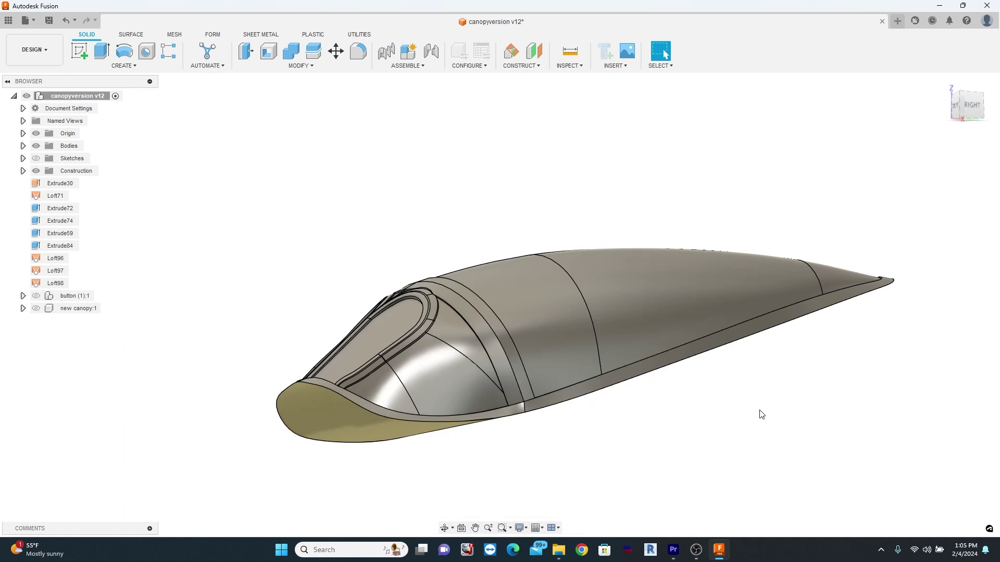
# - Examine the smooth canopy from the front, side and underside, including the window frames and the surrounding surface patches
pyautogui.scroll(1, 727, 440)
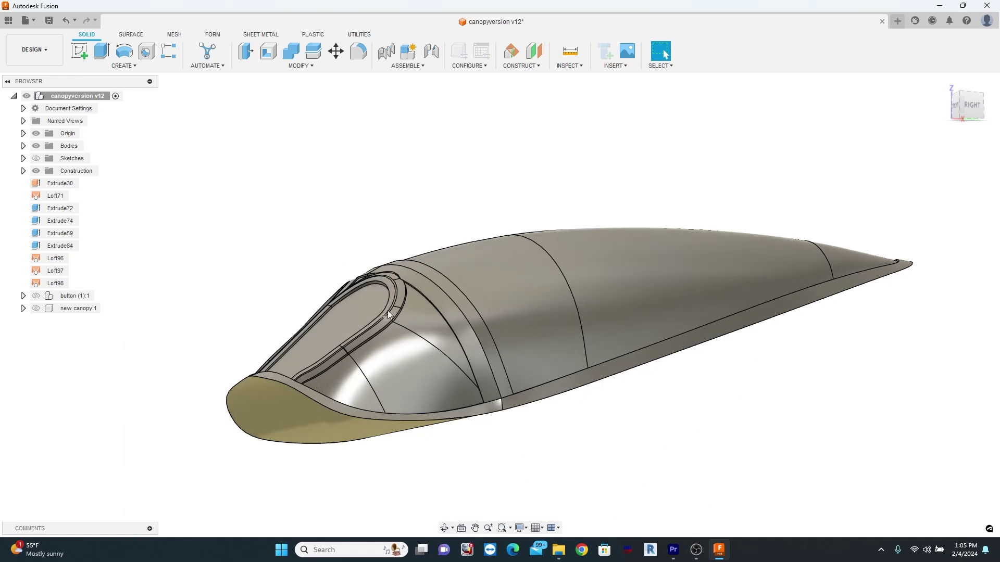
pyautogui.keyDown('shift'); pyautogui.moveTo(365, 309); pyautogui.dragTo(383, 307, button='middle'); pyautogui.keyUp('shift')
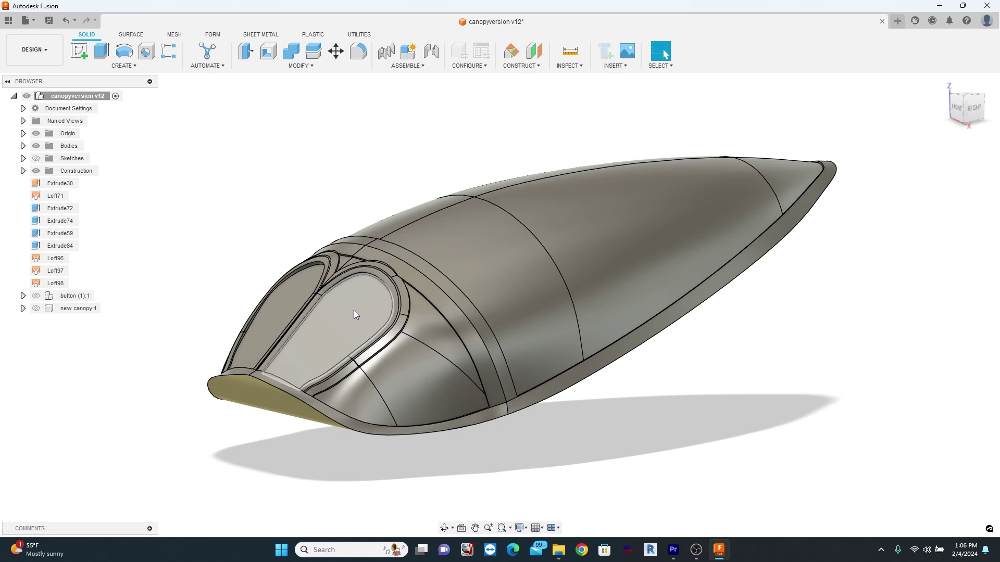
pyautogui.scroll(2, 354, 310)
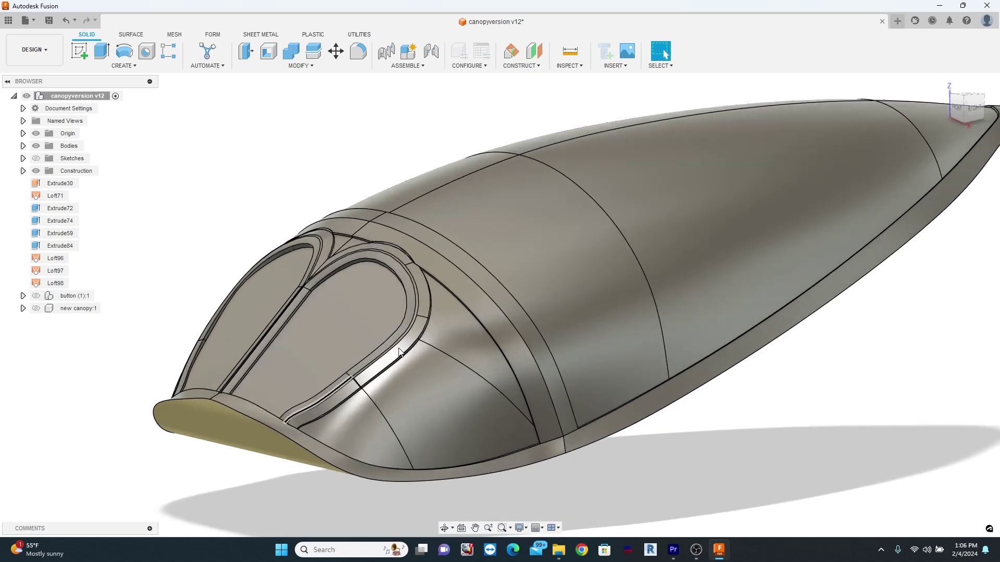
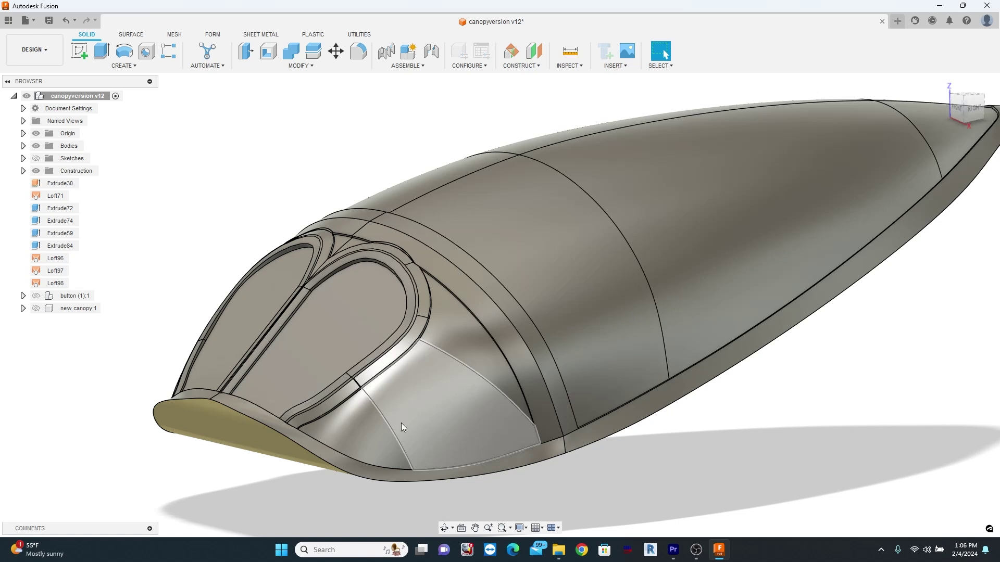
pyautogui.click(130, 35)
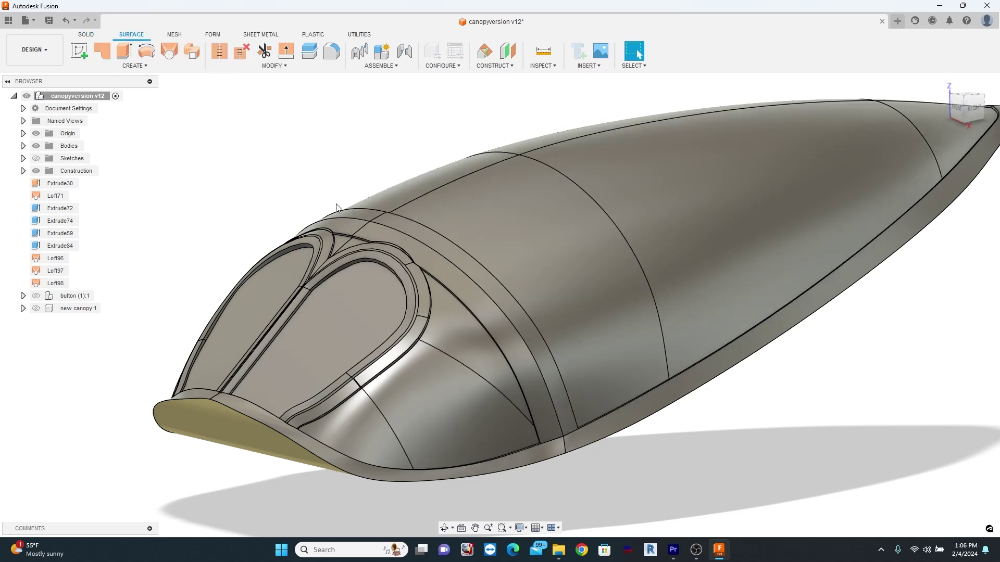
pyautogui.scroll(5, 409, 312)
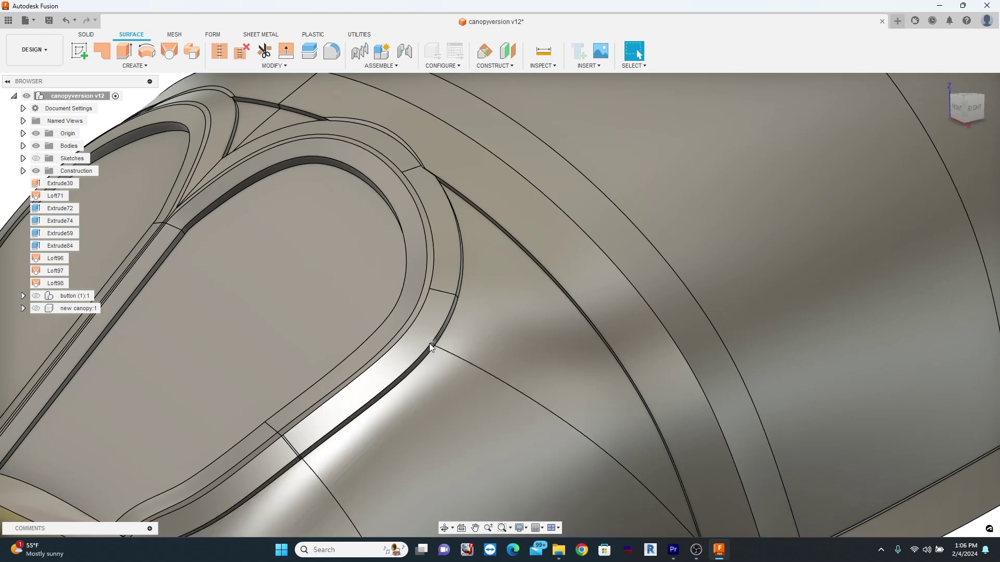
pyautogui.scroll(-1, 430, 346)
pyautogui.scroll(-3, 429, 342)
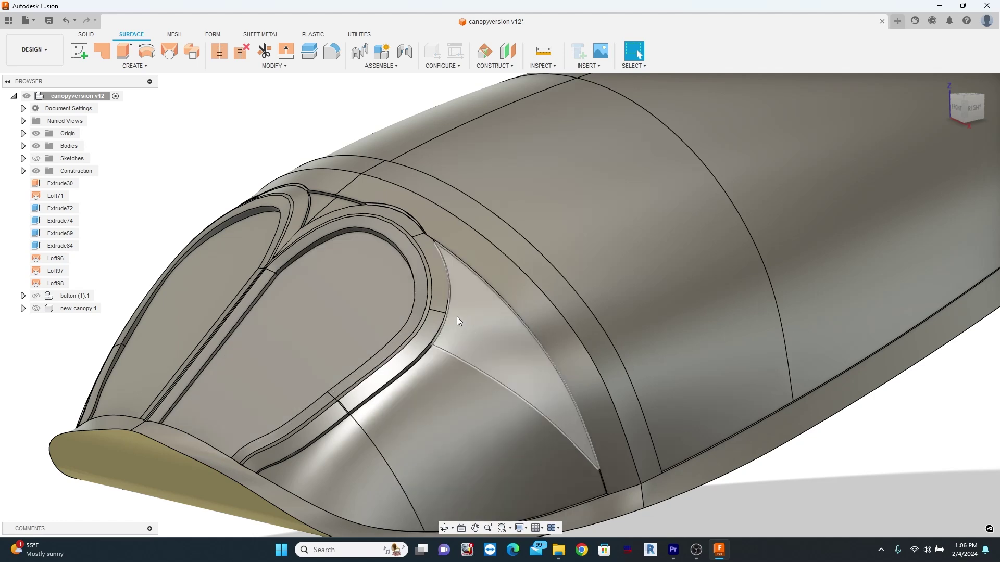
pyautogui.keyDown('shift'); pyautogui.moveTo(457, 317); pyautogui.dragTo(500, 302, button='middle'); pyautogui.keyUp('shift')
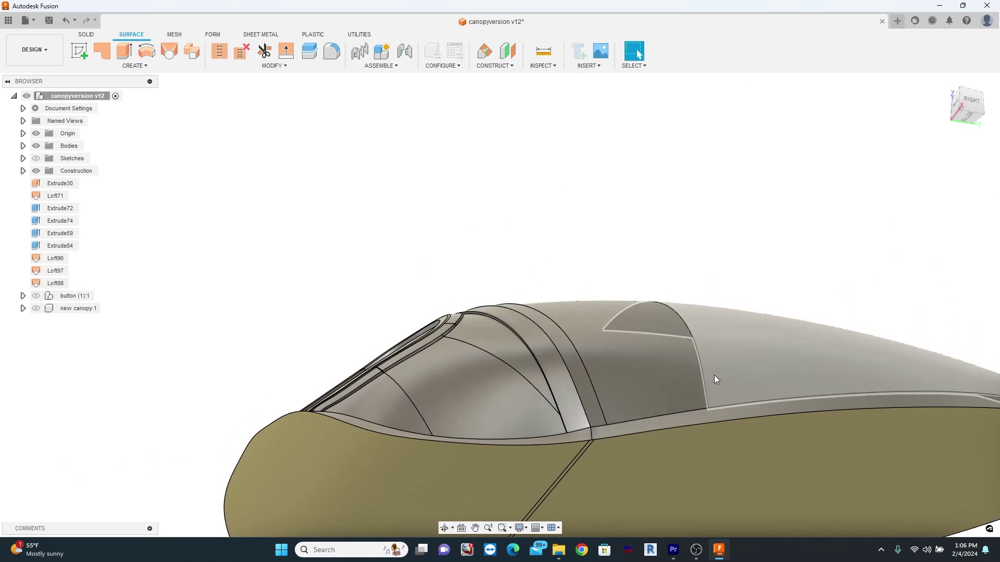
pyautogui.moveTo(741, 425); pyautogui.dragTo(676, 293, button='middle')
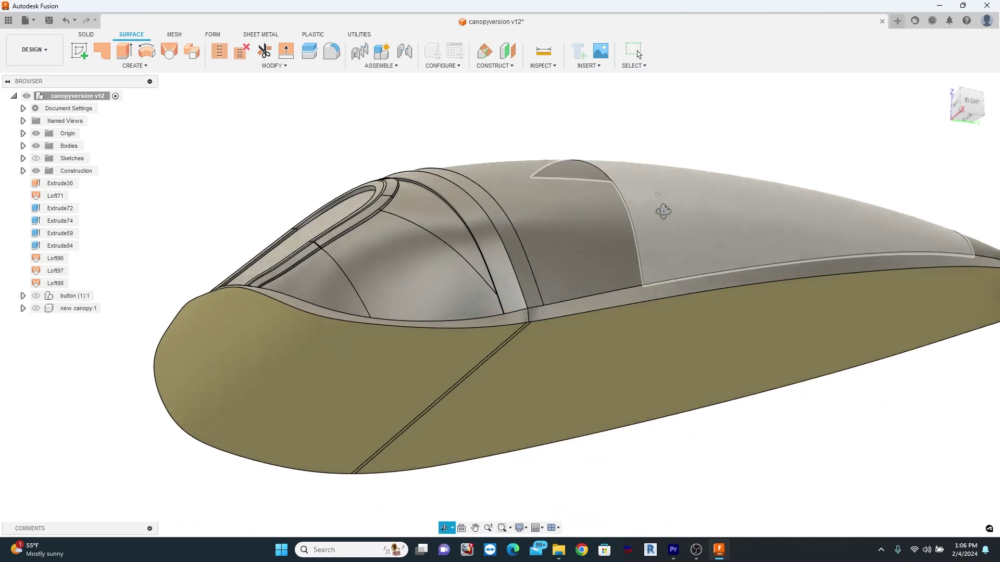
pyautogui.keyDown('shift'); pyautogui.moveTo(664, 215); pyautogui.dragTo(663, 234, button='middle'); pyautogui.keyUp('shift')
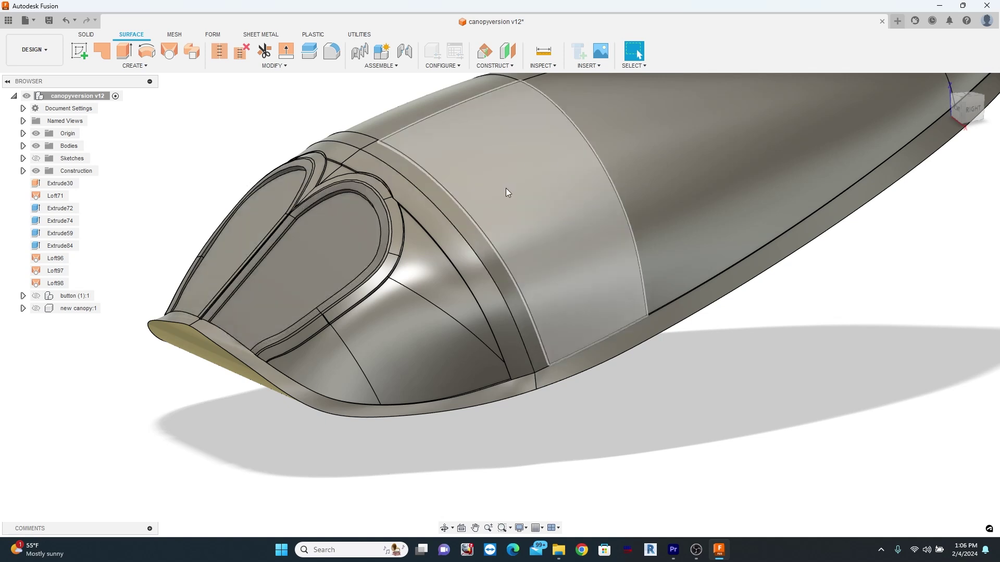
# - Delete the loft surfaces Loft96, Loft97 and Loft98 that close off the canopy's underside
pyautogui.keyDown('shift'); pyautogui.moveTo(765, 392); pyautogui.dragTo(602, 438, button='middle'); pyautogui.keyUp('shift')
pyautogui.click(470, 473)
pyautogui.press('Delete')
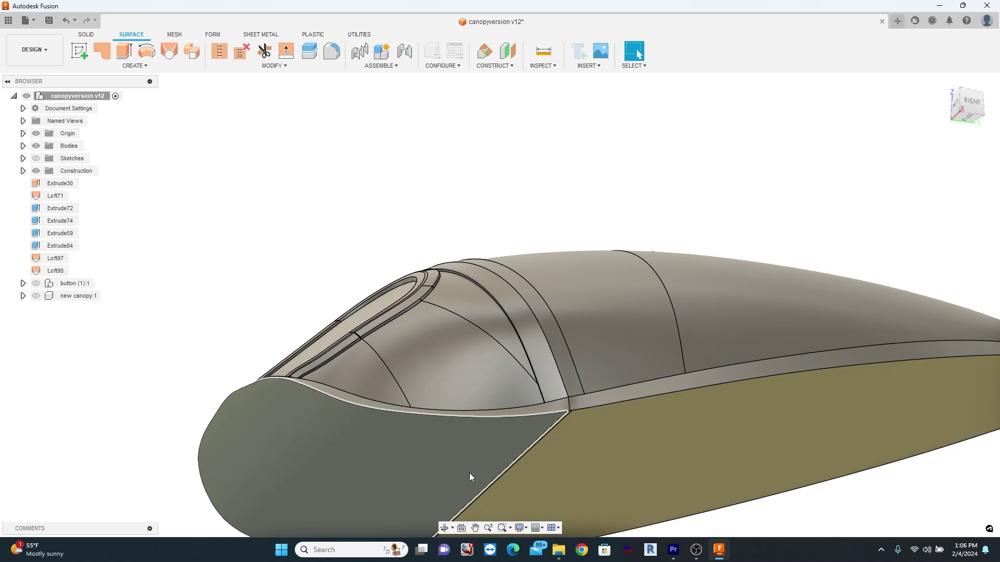
pyautogui.click(470, 472)
pyautogui.press('Delete')
pyautogui.scroll(3, 536, 471)
pyautogui.scroll(3, 562, 416)
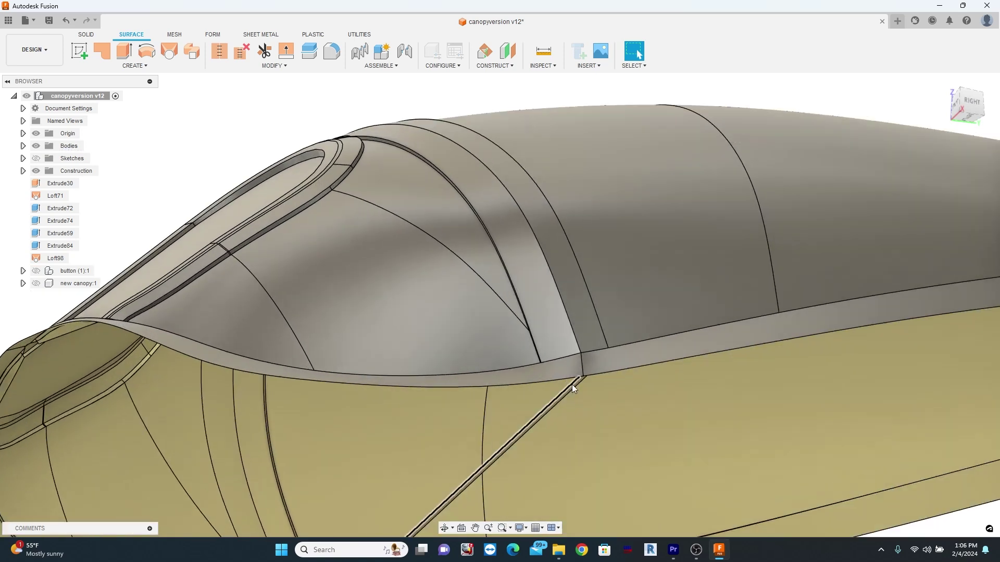
pyautogui.scroll(4, 573, 380)
pyautogui.click(587, 381)
pyautogui.press('Delete')
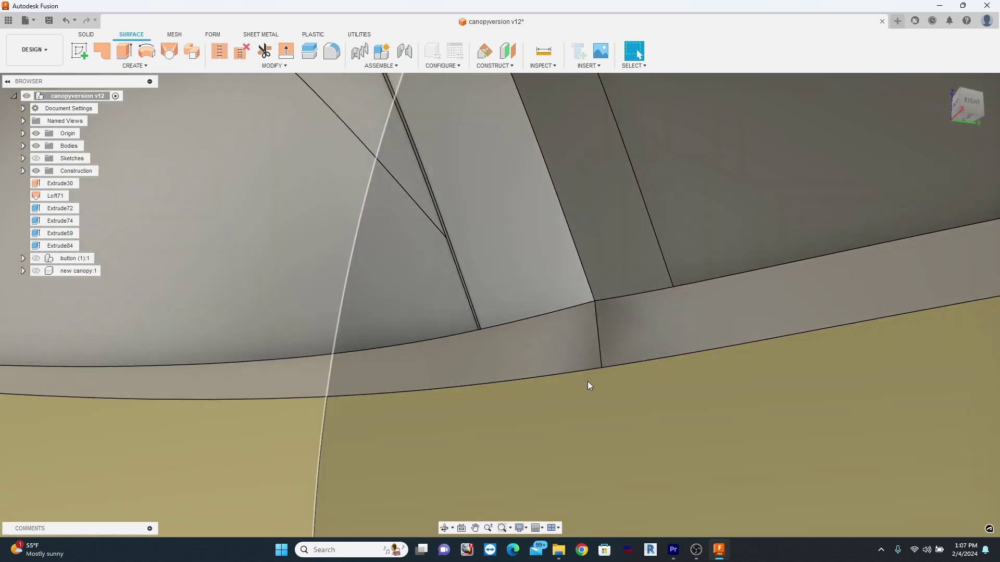
pyautogui.scroll(-8, 486, 264)
pyautogui.keyDown('shift'); pyautogui.moveTo(486, 247); pyautogui.dragTo(365, 270, button='middle'); pyautogui.keyUp('shift')
pyautogui.scroll(3, 542, 346)
pyautogui.keyDown('shift'); pyautogui.moveTo(480, 338); pyautogui.dragTo(569, 368, button='middle'); pyautogui.keyUp('shift')
pyautogui.scroll(-5, 572, 359)
pyautogui.moveTo(582, 323)
pyautogui.keyDown('shift'); pyautogui.mouseDown(button='middle')
pyautogui.moveTo(417, 314)
pyautogui.moveTo(319, 348)
pyautogui.moveTo(572, 314)
pyautogui.mouseUp(button='middle'); pyautogui.keyUp('shift')
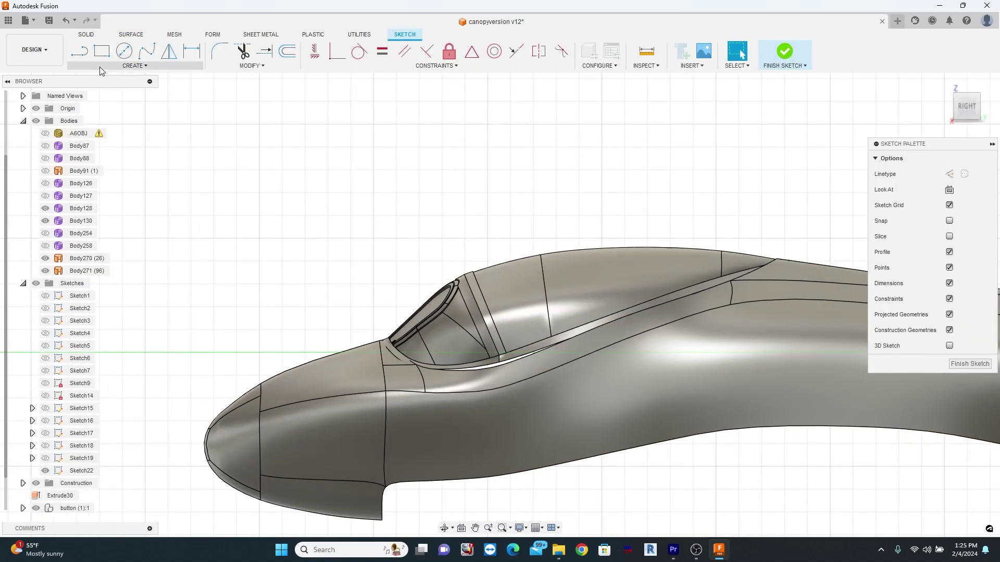
# - Hide the fuselage body and sketch a spline that follows below the canopy's lower edge, from ahead of its front to behind its tail
pyautogui.click(45, 270)
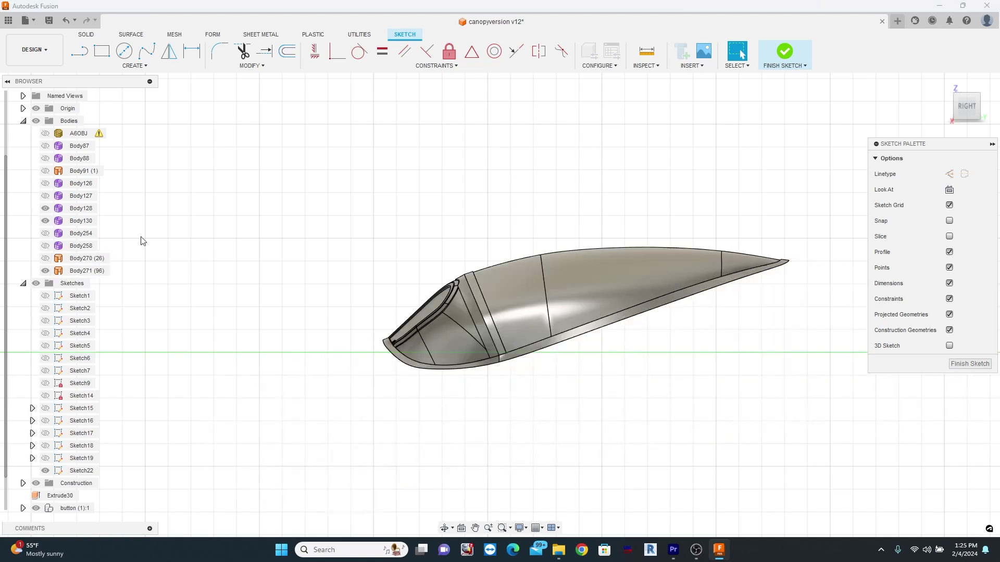
pyautogui.scroll(5, 350, 358)
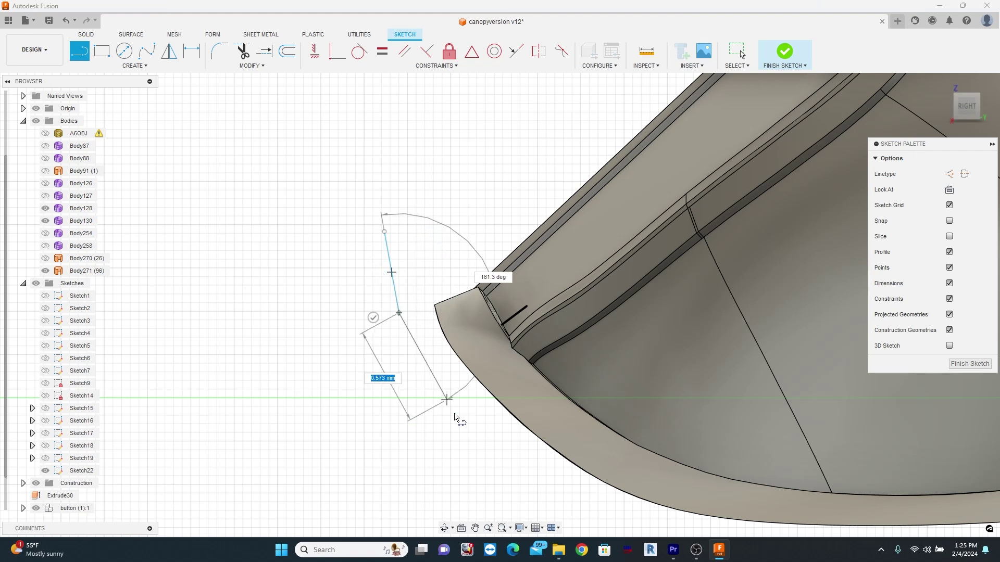
pyautogui.scroll(-1, 460, 428)
pyautogui.click(471, 441)
pyautogui.moveTo(582, 469); pyautogui.dragTo(458, 336, button='middle')
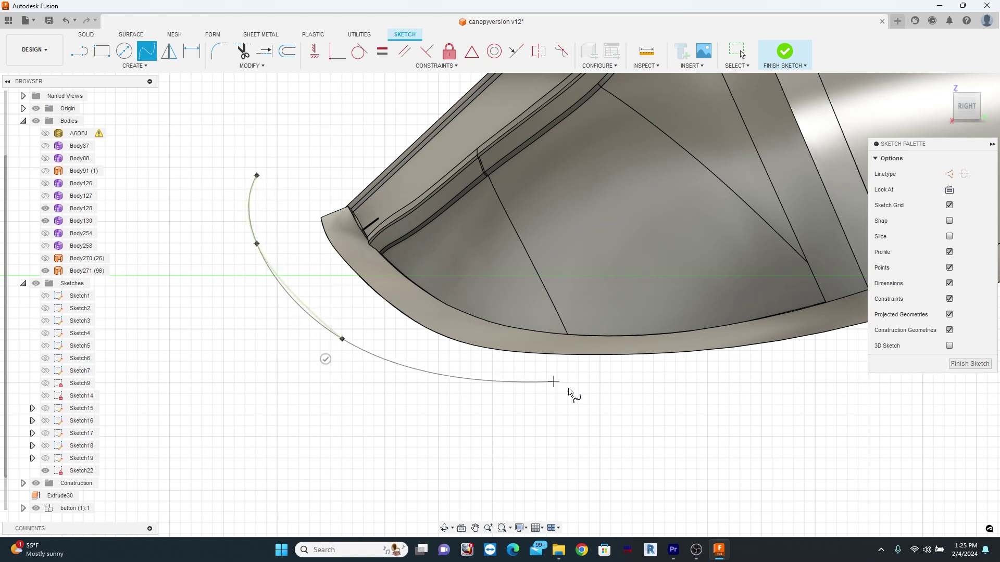
pyautogui.click(611, 397)
pyautogui.scroll(-2, 610, 397)
pyautogui.click(733, 346)
pyautogui.scroll(-3, 733, 346)
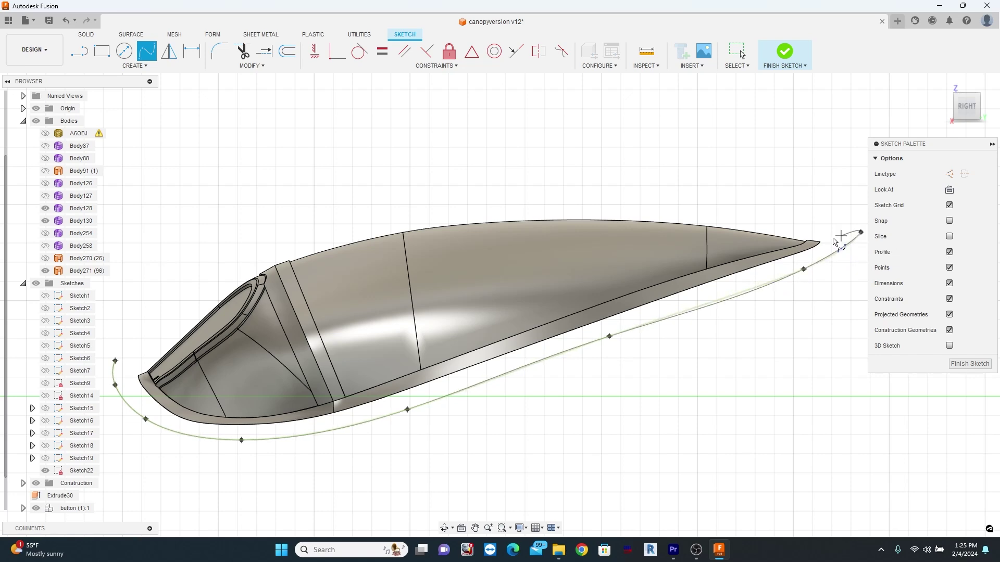
# - Close the spline into a profile with straight lines running above the canopy, and finish the sketch
pyautogui.scroll(-1, 831, 239)
pyautogui.moveTo(832, 240); pyautogui.dragTo(594, 256, button='middle')
pyautogui.scroll(2, 648, 192)
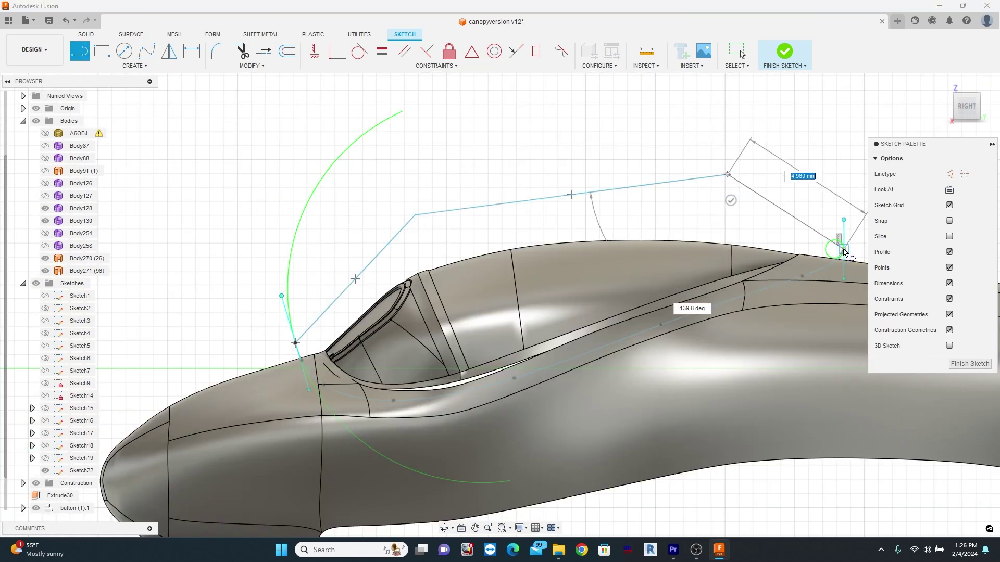
pyautogui.click(843, 250)
pyautogui.click(785, 52)
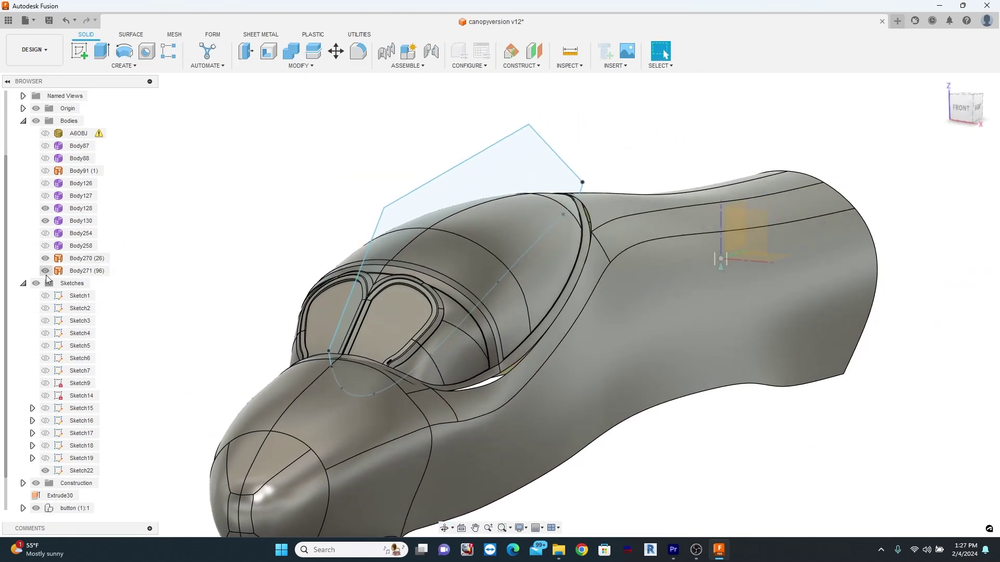
# - With the canopy hidden, cut the fuselage opening larger by extruding the sketch profile through it, and display the canopy again
pyautogui.click(46, 273)
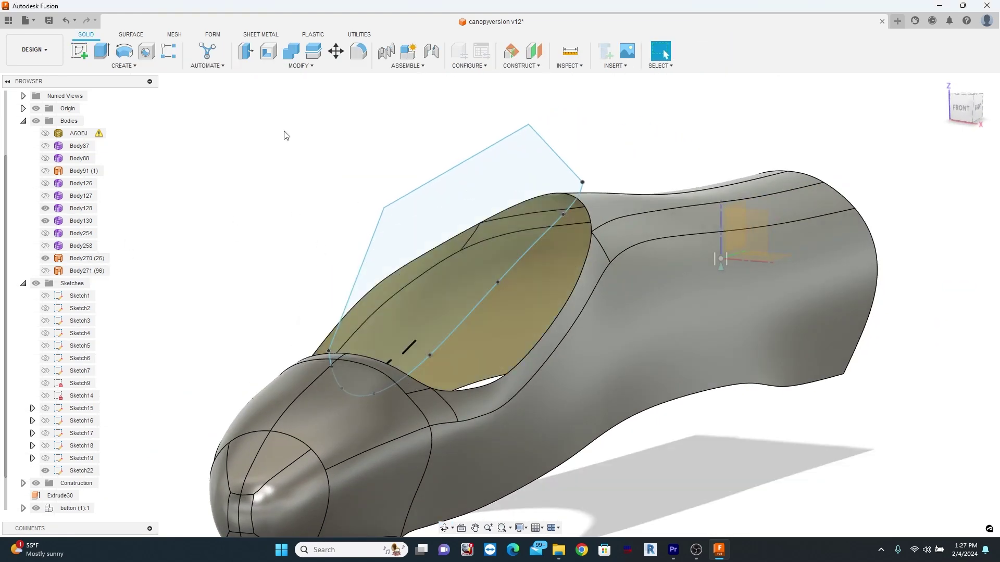
pyautogui.click(101, 51)
pyautogui.moveTo(512, 261); pyautogui.dragTo(264, 249)
pyautogui.click(948, 292)
pyautogui.click(675, 272)
pyautogui.press('e')
pyautogui.click(656, 247)
pyautogui.click(940, 313)
pyautogui.click(46, 270)
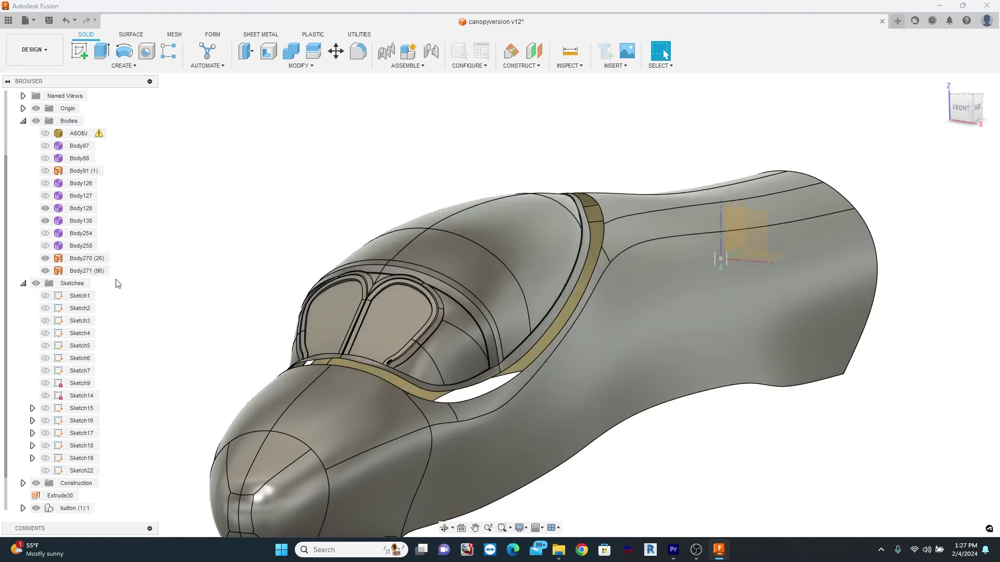
# - Split the fuselage and canopy bodies in half along the lengthwise centre plane
pyautogui.keyDown('shift'); pyautogui.moveTo(409, 183); pyautogui.dragTo(428, 216, button='middle'); pyautogui.keyUp('shift')
pyautogui.scroll(-2, 399, 99)
pyautogui.click(313, 50)
pyautogui.click(674, 228)
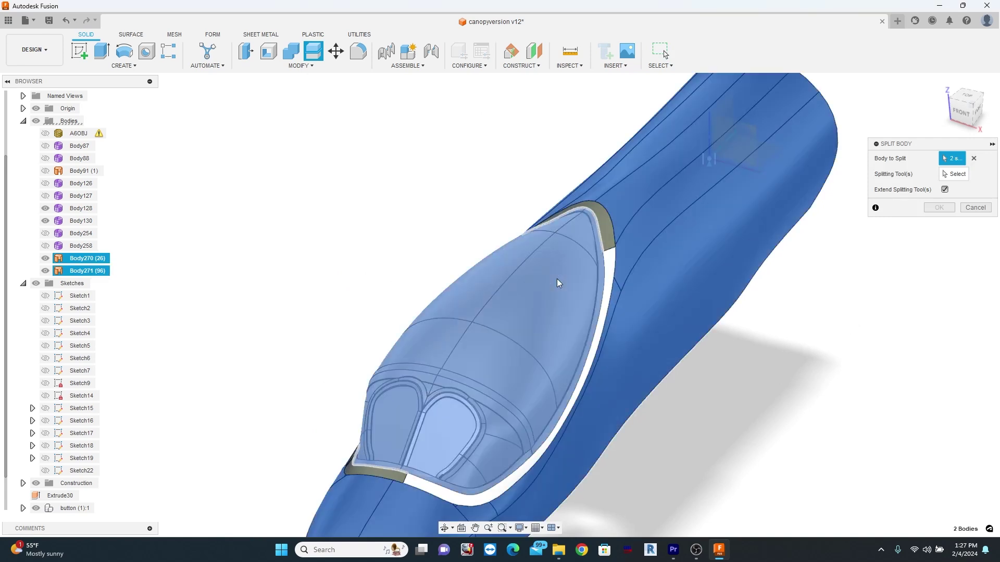
pyautogui.click(557, 280)
pyautogui.scroll(-5, 808, 386)
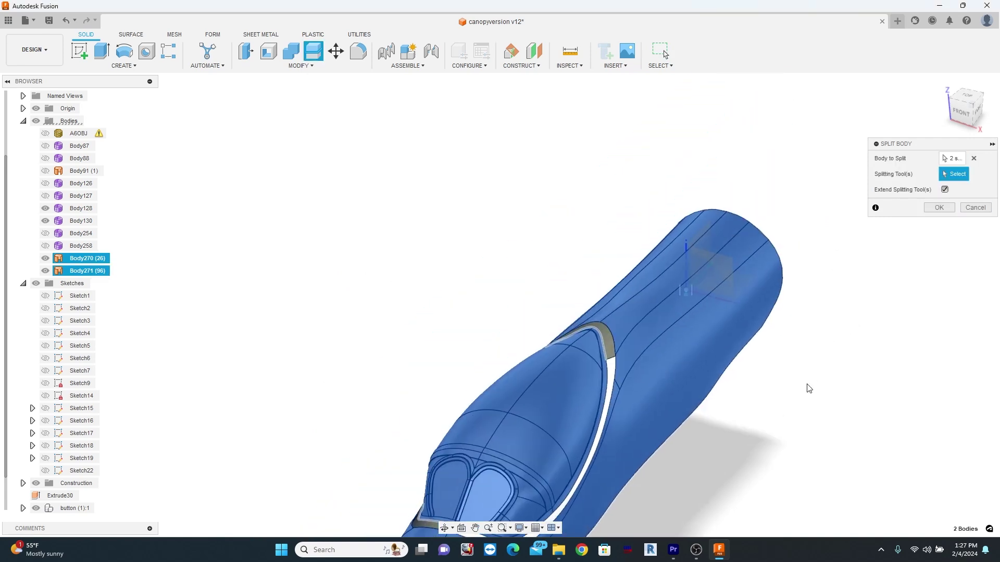
pyautogui.click(730, 251)
pyautogui.click(940, 192)
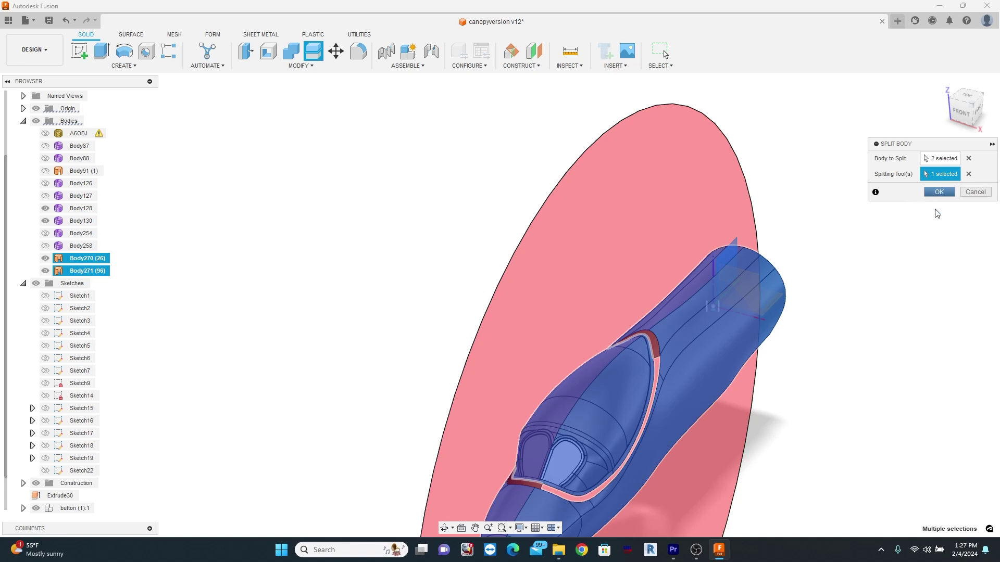
# - Hide the fuselage half Body270 and the canopy half Body271, and switch to surface modelling
pyautogui.scroll(-3, 808, 244)
pyautogui.click(535, 353)
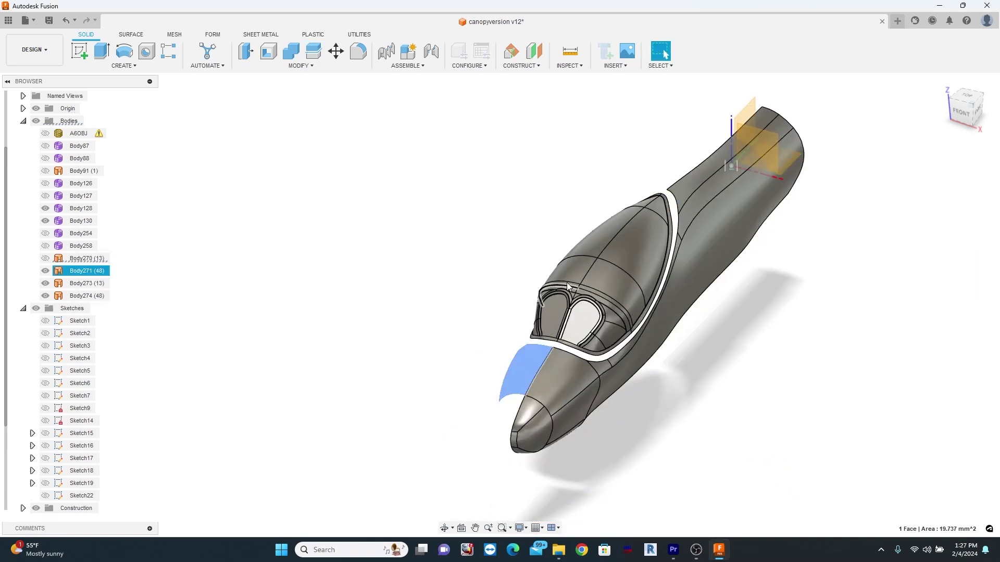
pyautogui.scroll(10, 723, 336)
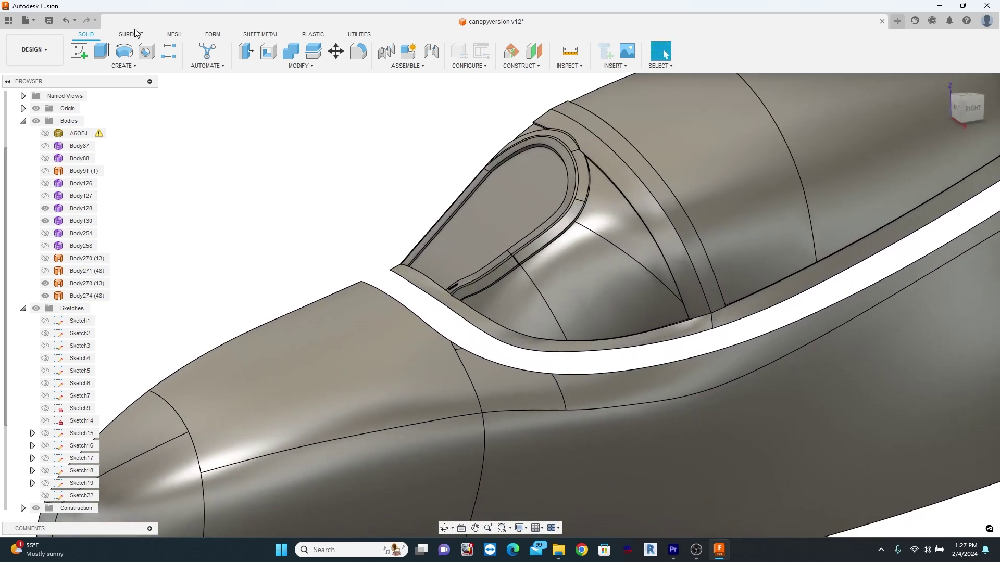
pyautogui.click(134, 33)
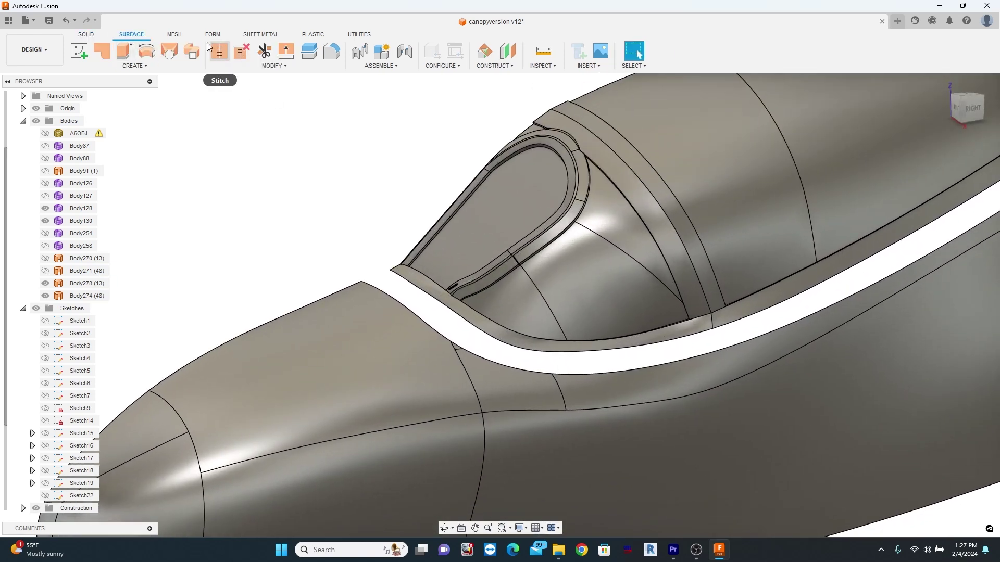
# - Start a surface loft with the connected edges along the fuselage's canopy opening as the first profile
pyautogui.click(169, 50)
pyautogui.click(499, 366)
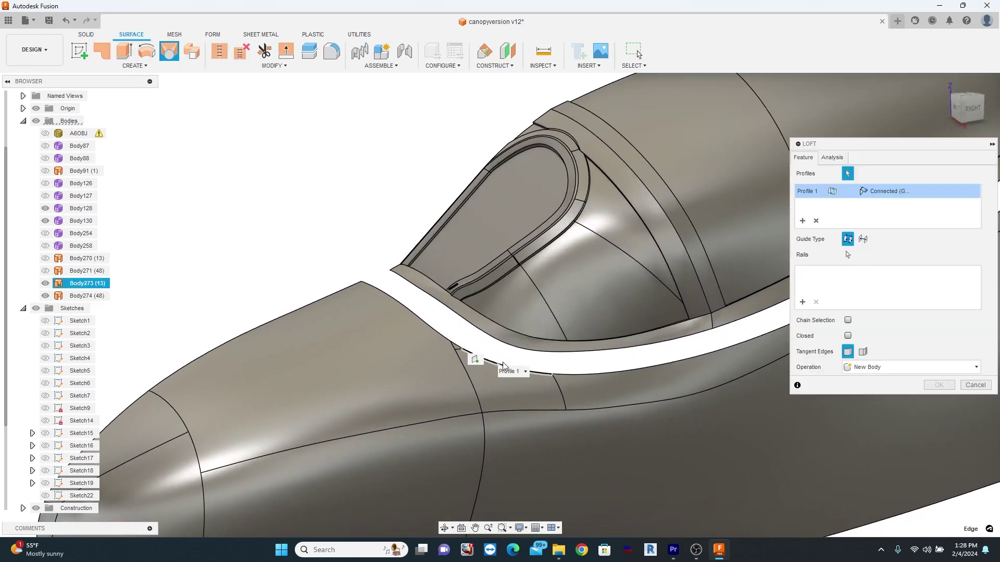
pyautogui.scroll(4, 463, 348)
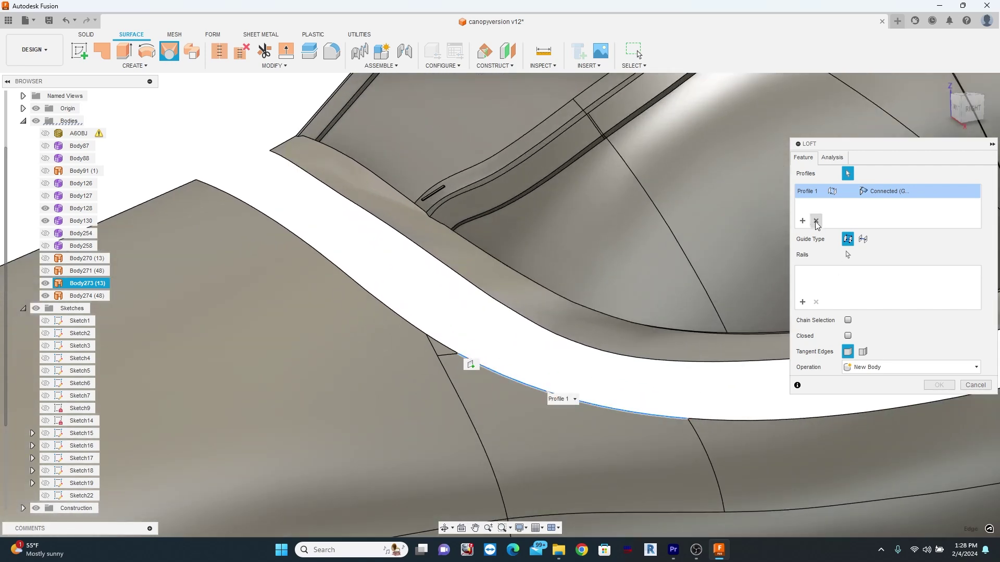
pyautogui.click(815, 221)
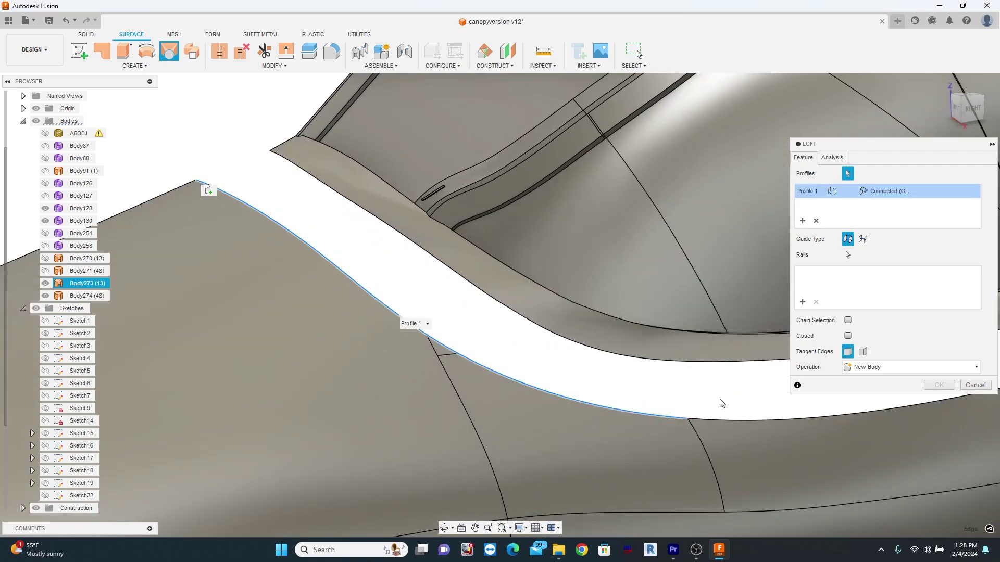
pyautogui.keyDown('ctrl'); pyautogui.click(748, 420); pyautogui.keyUp('ctrl')
pyautogui.moveTo(748, 420); pyautogui.dragTo(273, 382, button='middle')
pyautogui.scroll(-3, 447, 354)
pyautogui.scroll(4, 613, 314)
pyautogui.moveTo(613, 314); pyautogui.dragTo(341, 459, button='middle')
pyautogui.scroll(-3, 675, 283)
# - Add the lower outer edge of the canopy frame as the second loft profile
pyautogui.scroll(-4, 473, 345)
pyautogui.scroll(2, 435, 318)
pyautogui.scroll(4, 308, 318)
pyautogui.click(306, 318)
pyautogui.scroll(-3, 527, 333)
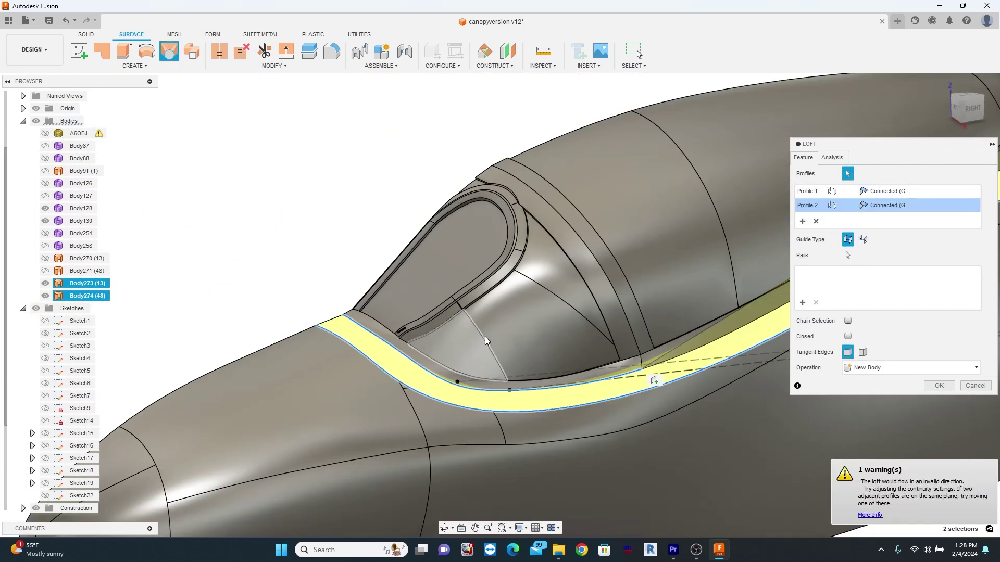
pyautogui.scroll(5, 455, 359)
pyautogui.scroll(5, 498, 316)
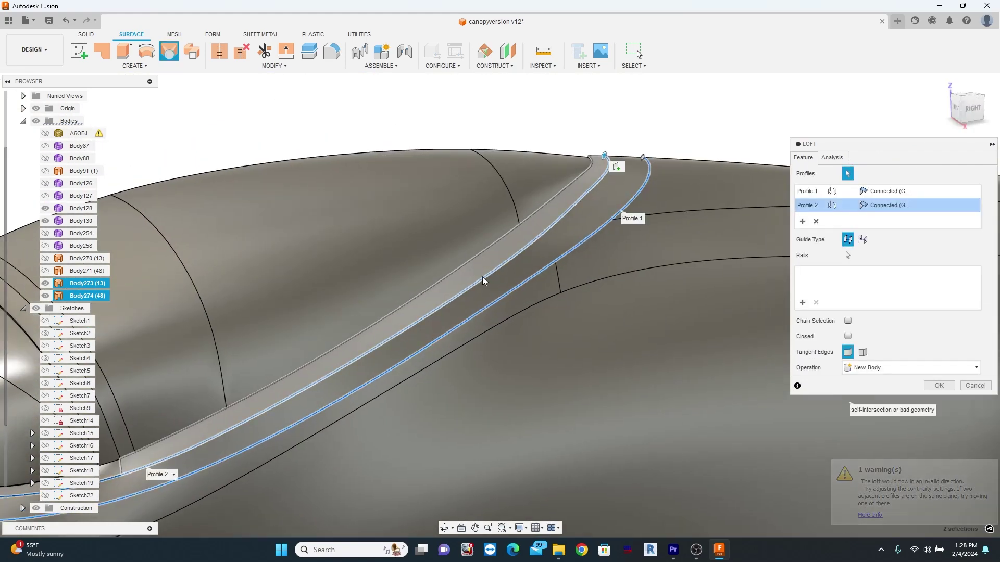
# - Set the fuselage edge's continuity to Tangent (G1) and create the loft as a new body
pyautogui.scroll(-3, 600, 201)
pyautogui.click(912, 192)
pyautogui.click(896, 212)
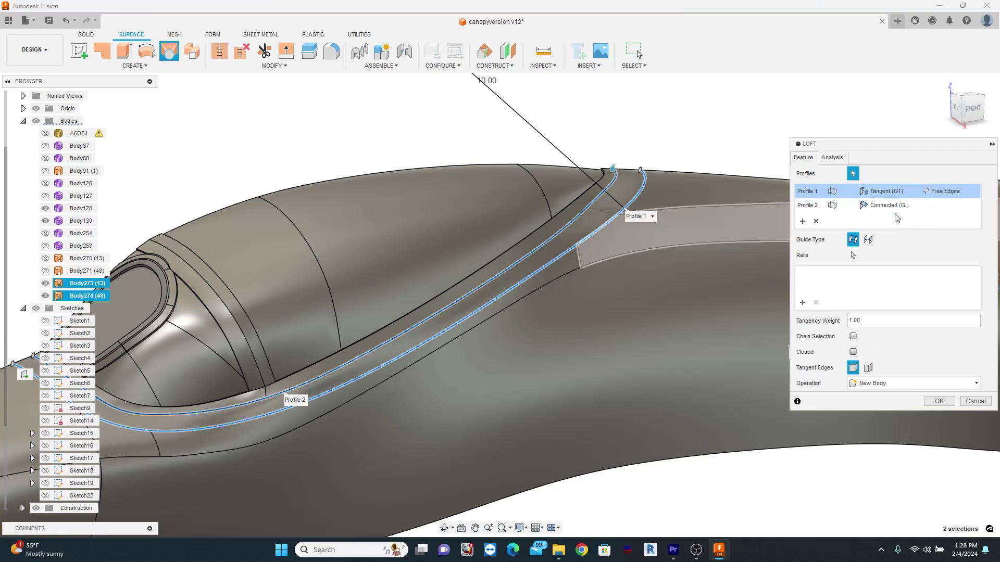
pyautogui.keyDown('shift'); pyautogui.moveTo(552, 389); pyautogui.dragTo(654, 303, button='middle'); pyautogui.keyUp('shift')
pyautogui.scroll(5, 335, 337)
pyautogui.click(937, 402)
# - Stitch the lofted transition strip together with the fuselage and canopy surfaces
pyautogui.scroll(-5, 845, 383)
pyautogui.keyDown('shift'); pyautogui.moveTo(844, 383); pyautogui.dragTo(739, 354, button='middle'); pyautogui.keyUp('shift')
pyautogui.keyDown('shift'); pyautogui.moveTo(459, 208); pyautogui.dragTo(364, 145, button='middle'); pyautogui.keyUp('shift')
pyautogui.click(219, 50)
pyautogui.click(490, 412)
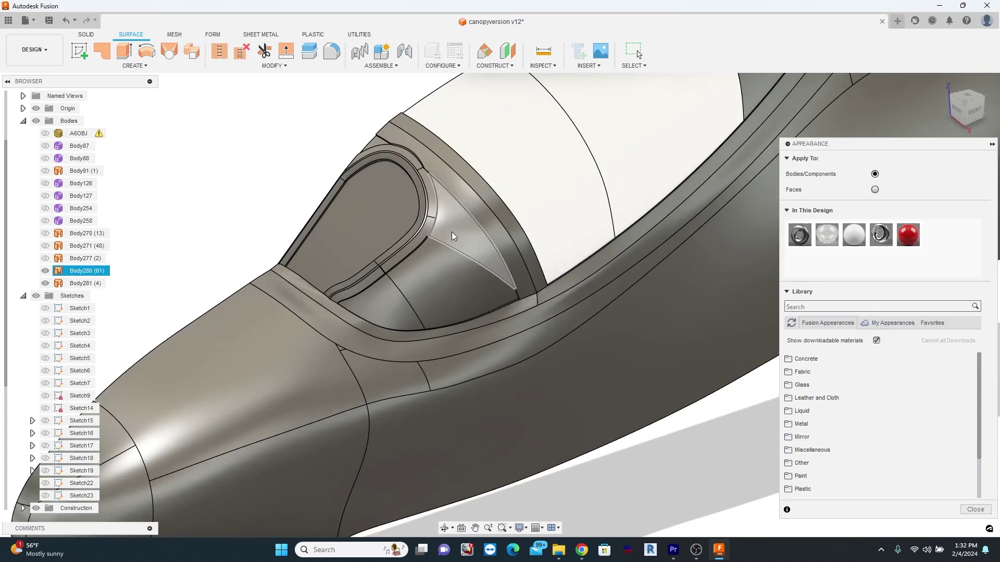
# - Apply the design's clear glass-like appearance to the individual windshield and front side window faces, and finish editing appearances
pyautogui.scroll(2, 451, 236)
pyautogui.click(875, 189)
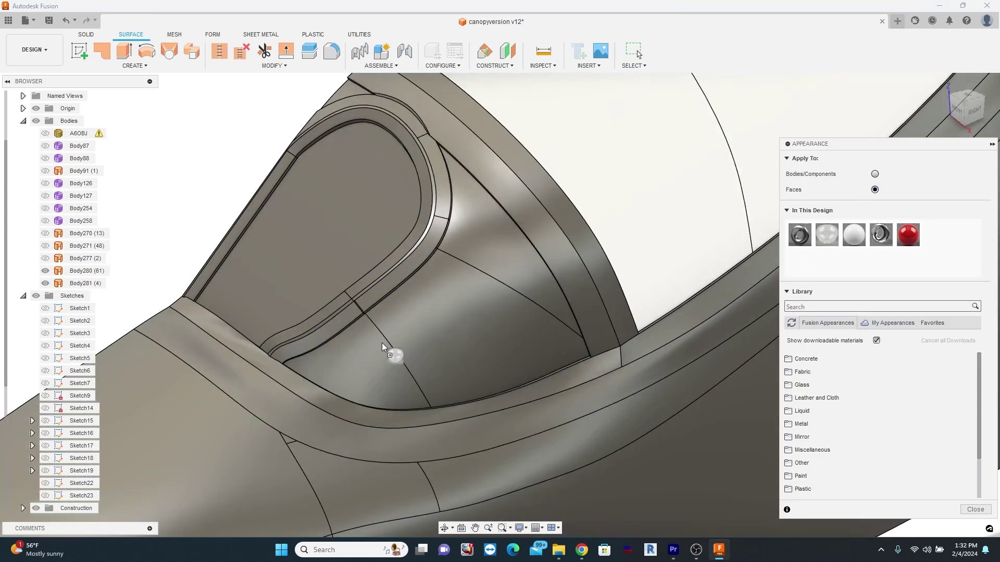
pyautogui.moveTo(368, 356); pyautogui.dragTo(495, 330)
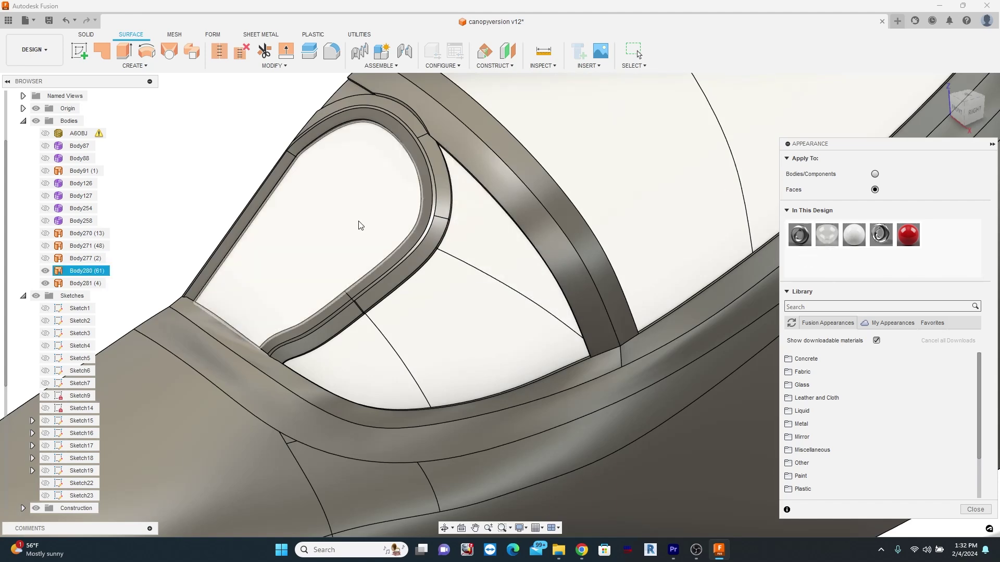
pyautogui.scroll(-5, 357, 223)
pyautogui.press('Escape')
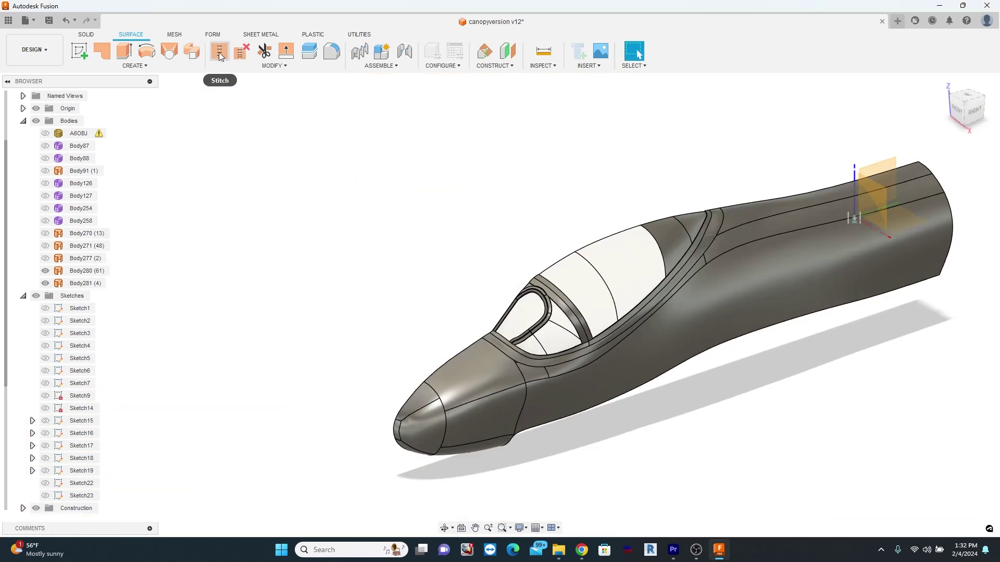
# - Mirror the two visible half bodies, Body280 and Body281, across the YZ plane with the Join operation and 0.10 mm tolerance
pyautogui.click(86, 255)
pyautogui.moveTo(714, 149); pyautogui.dragTo(346, 437)
pyautogui.click(786, 177)
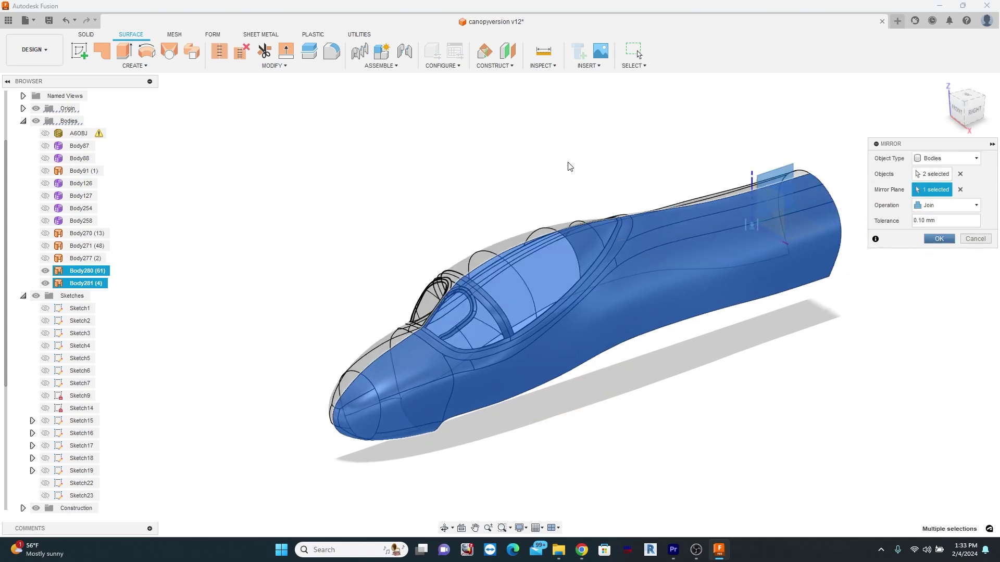
pyautogui.press('Return')
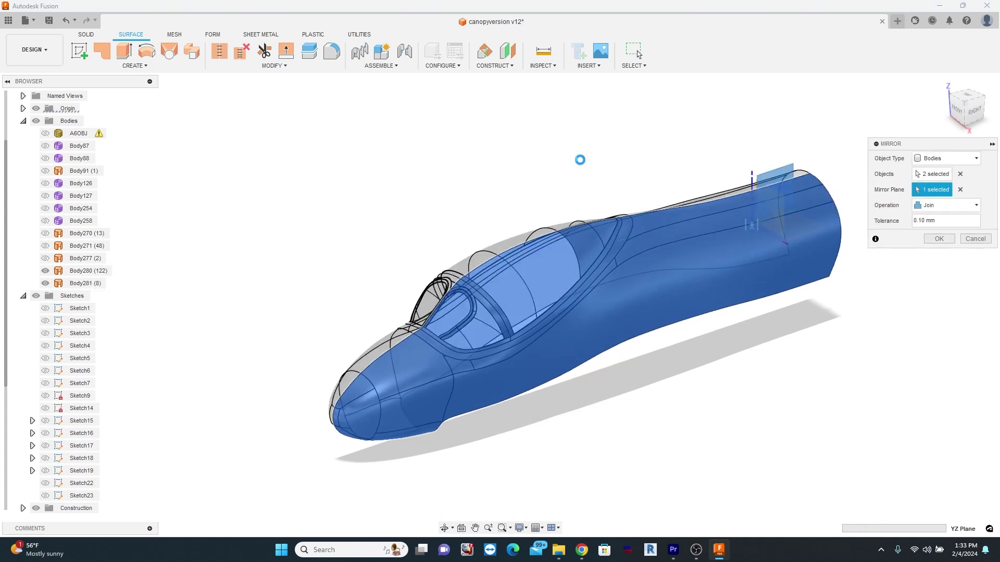
# - Change the visual style to shaded without visible edges and examine the completed fuselage and canopy from several angles
pyautogui.scroll(3, 655, 416)
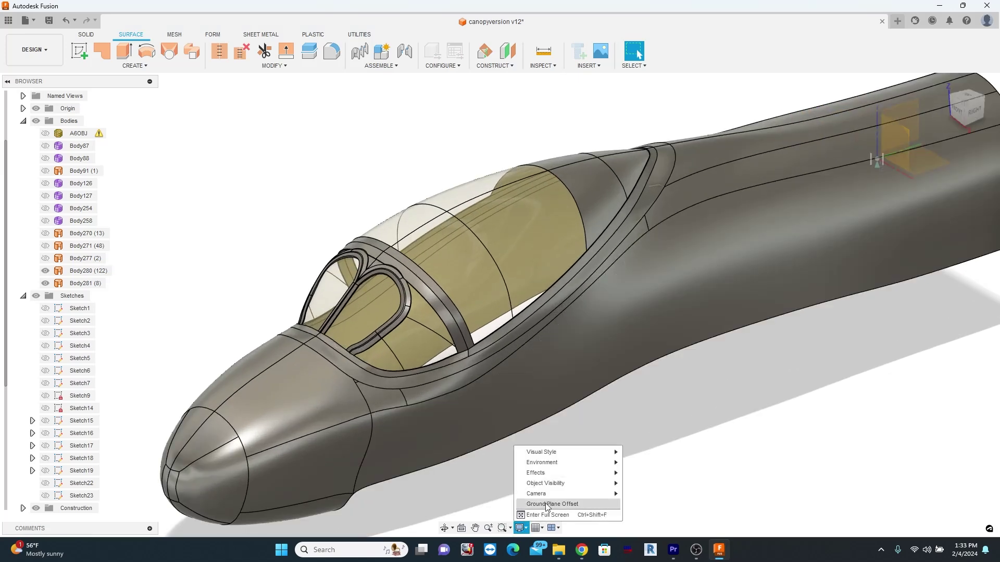
pyautogui.click(642, 504)
pyautogui.moveTo(657, 448); pyautogui.dragTo(745, 379, button='middle')
pyautogui.keyDown('shift'); pyautogui.moveTo(675, 386); pyautogui.dragTo(757, 390, button='middle'); pyautogui.keyUp('shift')
pyautogui.keyDown('shift'); pyautogui.moveTo(757, 390); pyautogui.dragTo(794, 391); pyautogui.keyUp('shift')
pyautogui.keyDown('shift'); pyautogui.moveTo(564, 457); pyautogui.dragTo(519, 461, button='middle'); pyautogui.keyUp('shift')
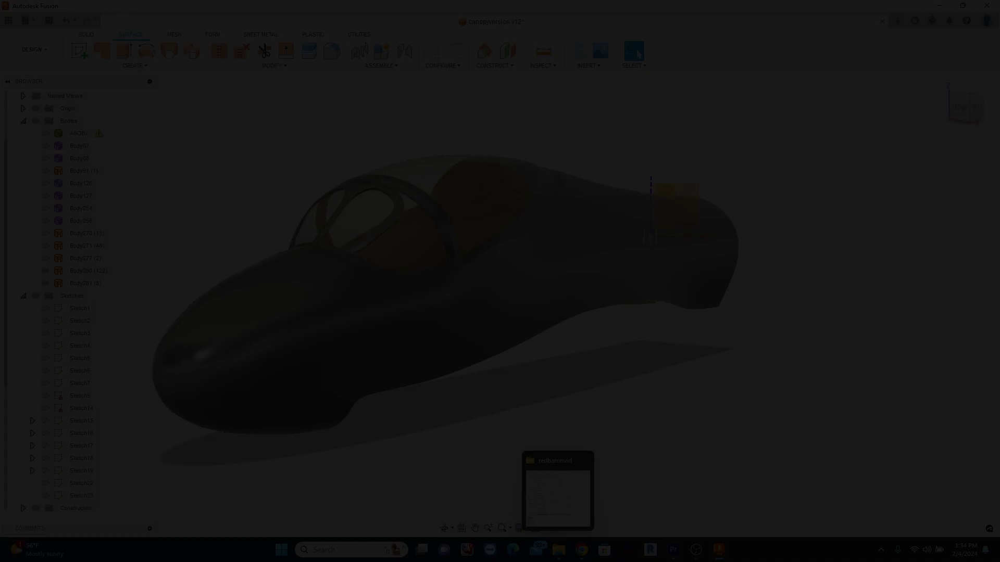